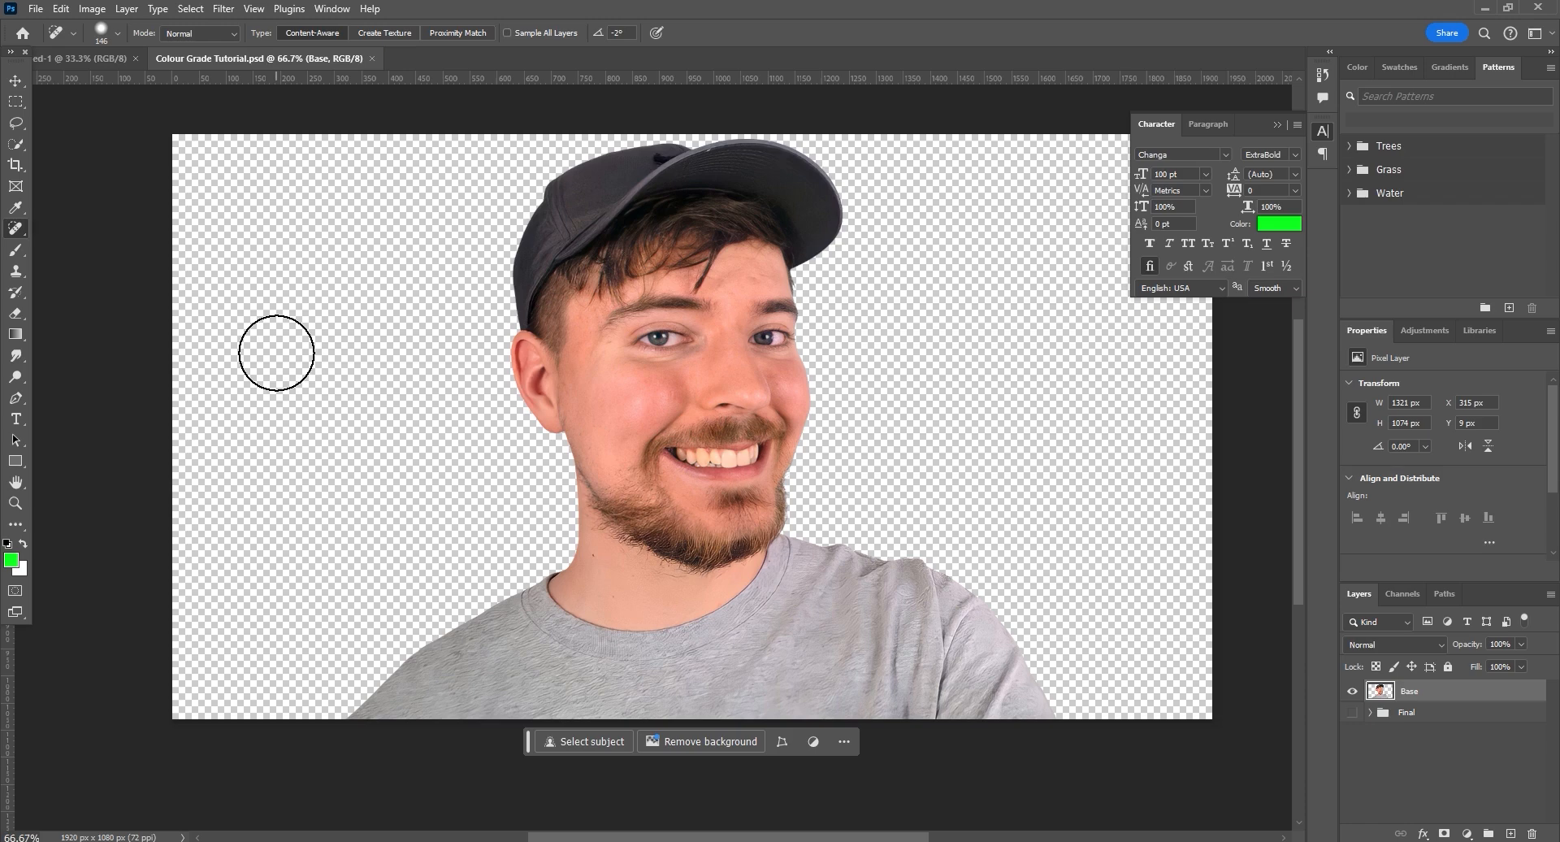
# - Smooth the under-eye wrinkles and cheek skin on the Base layer with the Patch tool, and switch to the Spot Healing Brush
pyautogui.click(130, 275)
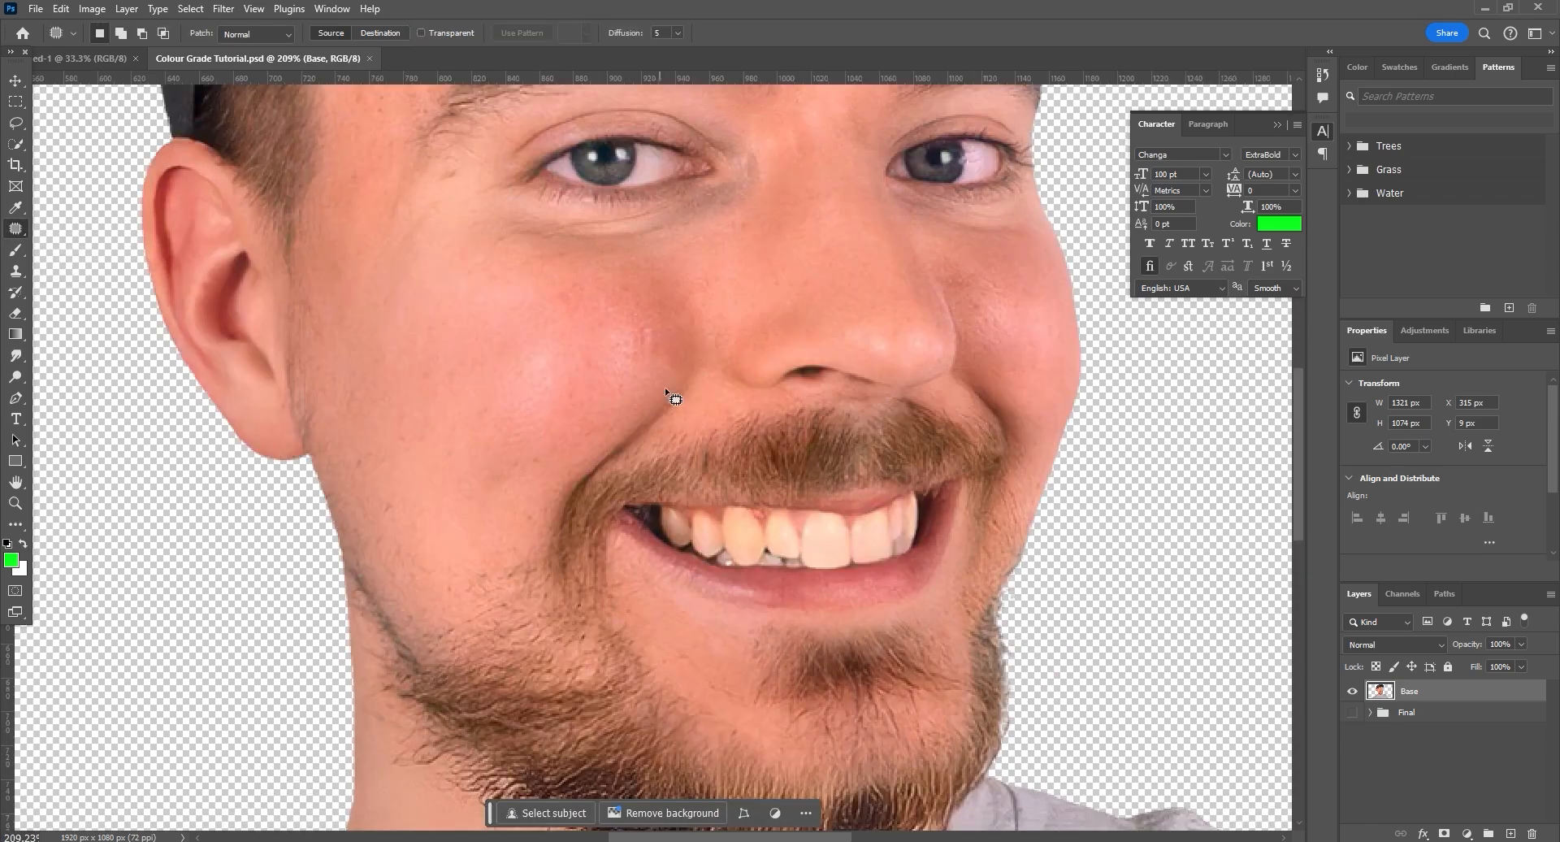
pyautogui.moveTo(665, 387)
pyautogui.mouseDown()
pyautogui.moveTo(602, 394)
pyautogui.moveTo(679, 452)
pyautogui.moveTo(675, 390)
pyautogui.mouseUp()
pyautogui.moveTo(401, 271)
pyautogui.mouseDown()
pyautogui.moveTo(470, 299)
pyautogui.moveTo(676, 286)
pyautogui.moveTo(718, 206)
pyautogui.moveTo(382, 232)
pyautogui.moveTo(382, 264)
pyautogui.mouseUp()
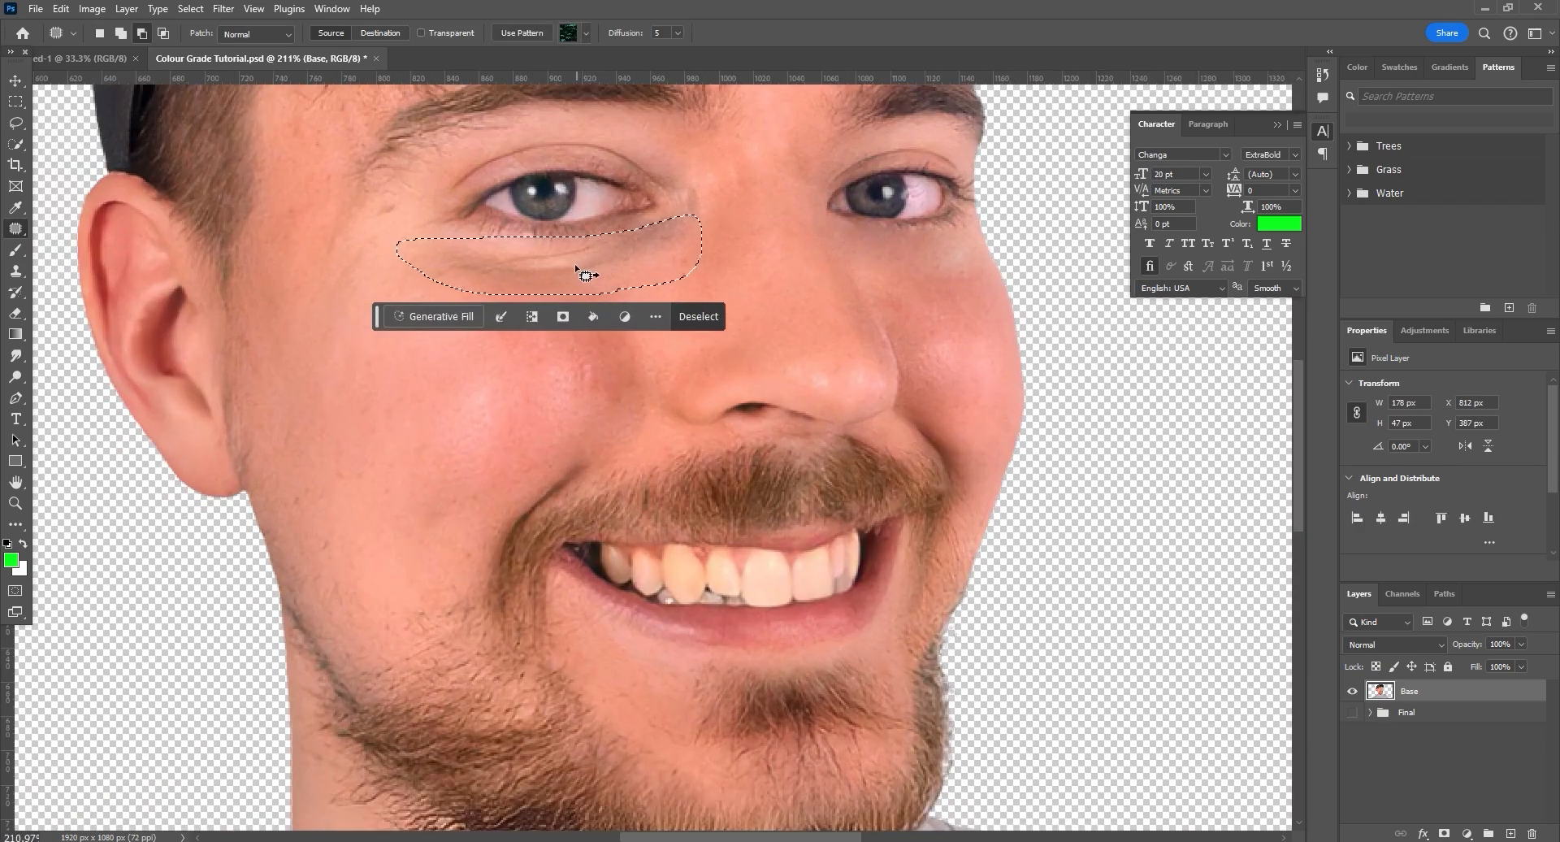
pyautogui.moveTo(576, 263); pyautogui.dragTo(437, 413)
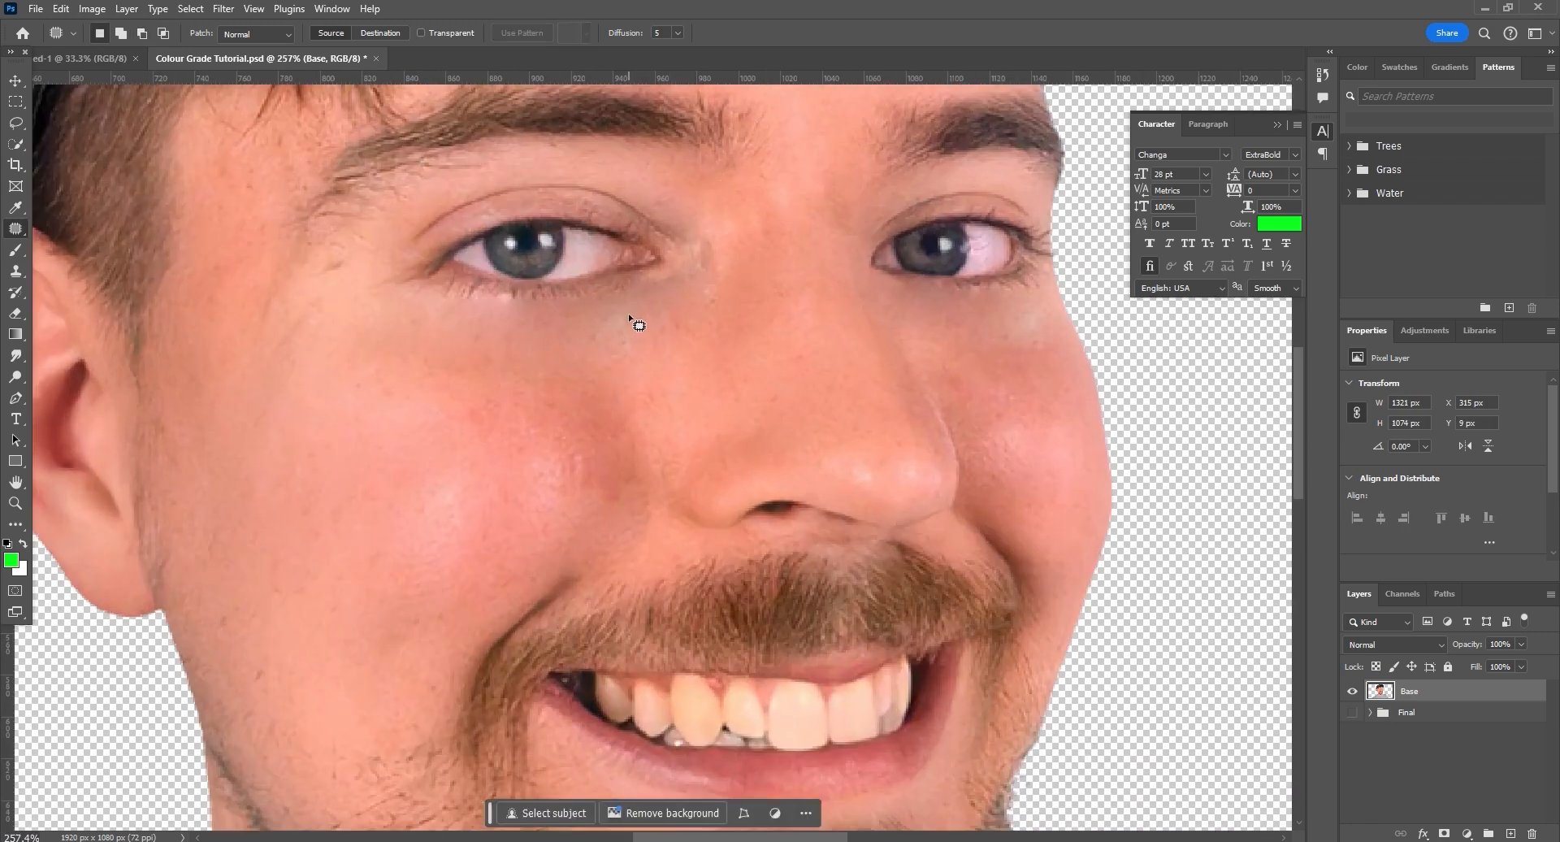
pyautogui.moveTo(630, 317); pyautogui.dragTo(685, 320)
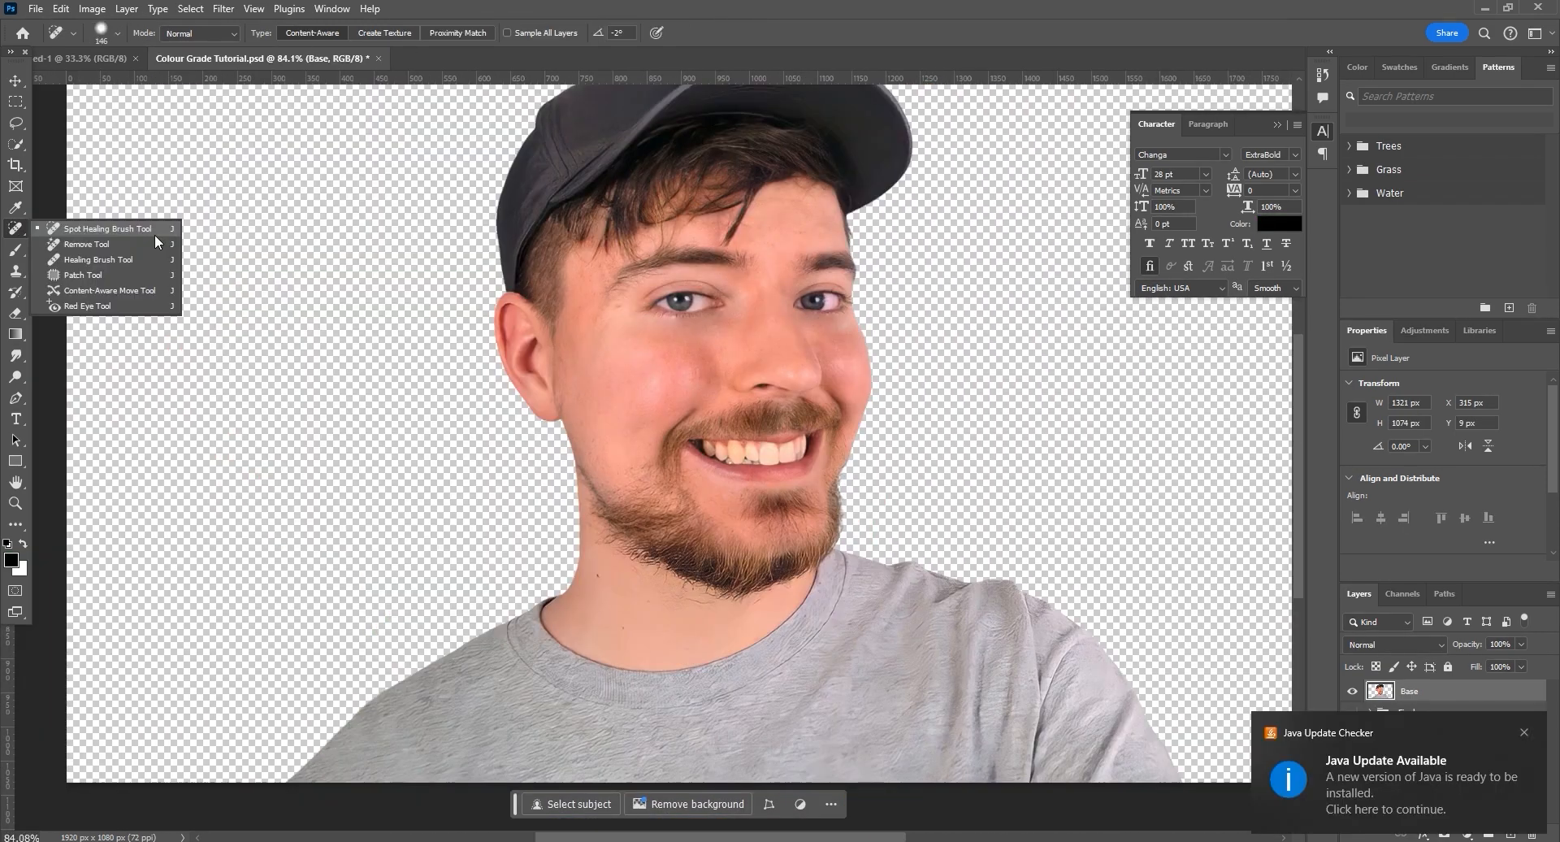
pyautogui.click(153, 231)
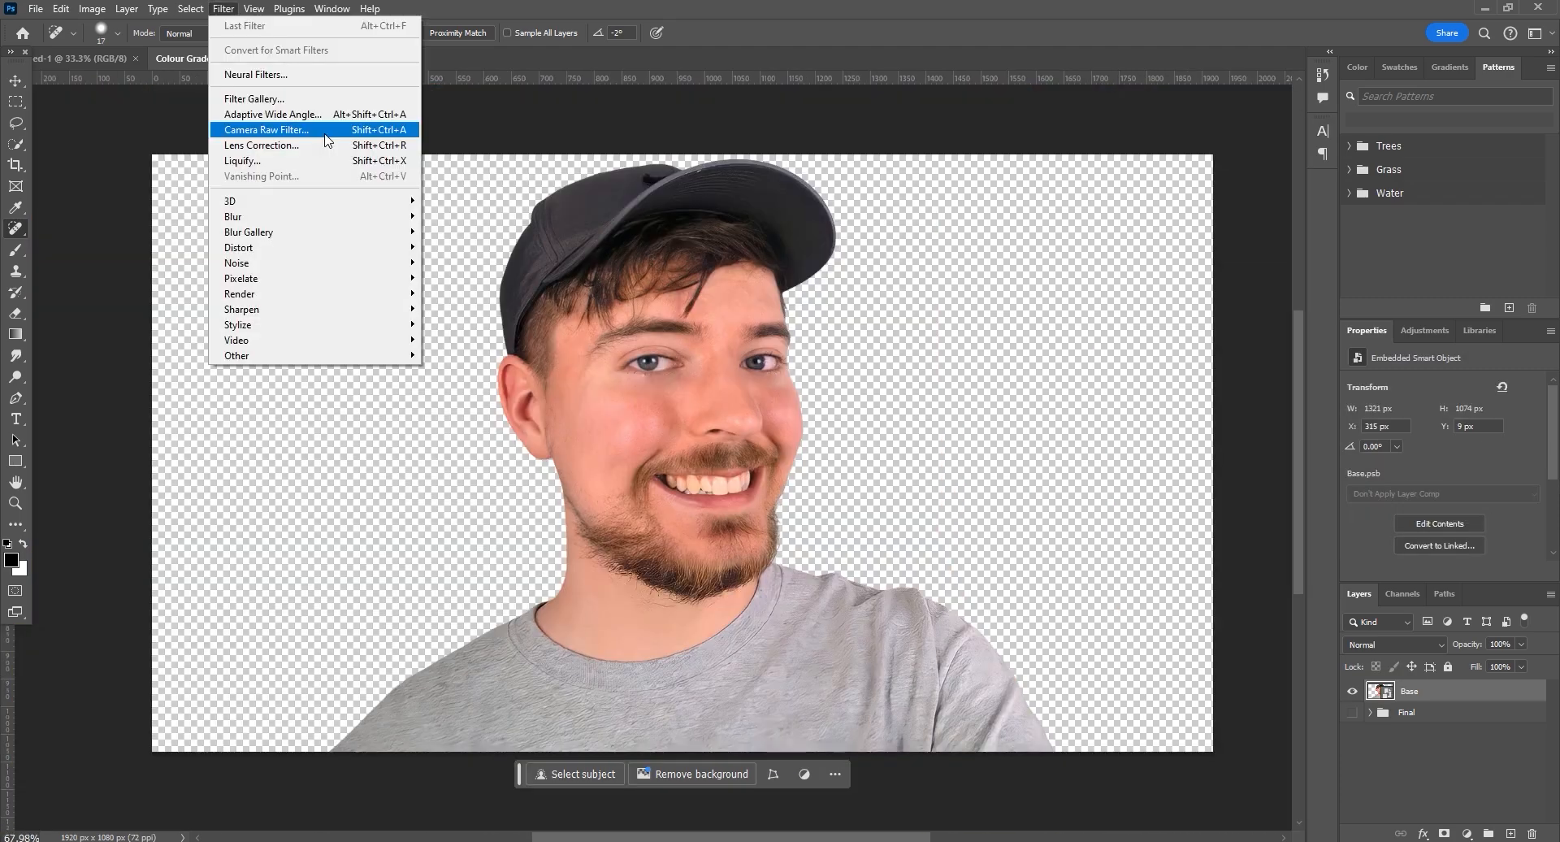
# - Start a Camera Raw Filter on Base with Exposure +0.25, Contrast +3, Highlights -31, Shadows +33, Whites +31 and Blacks -11
pyautogui.click(324, 131)
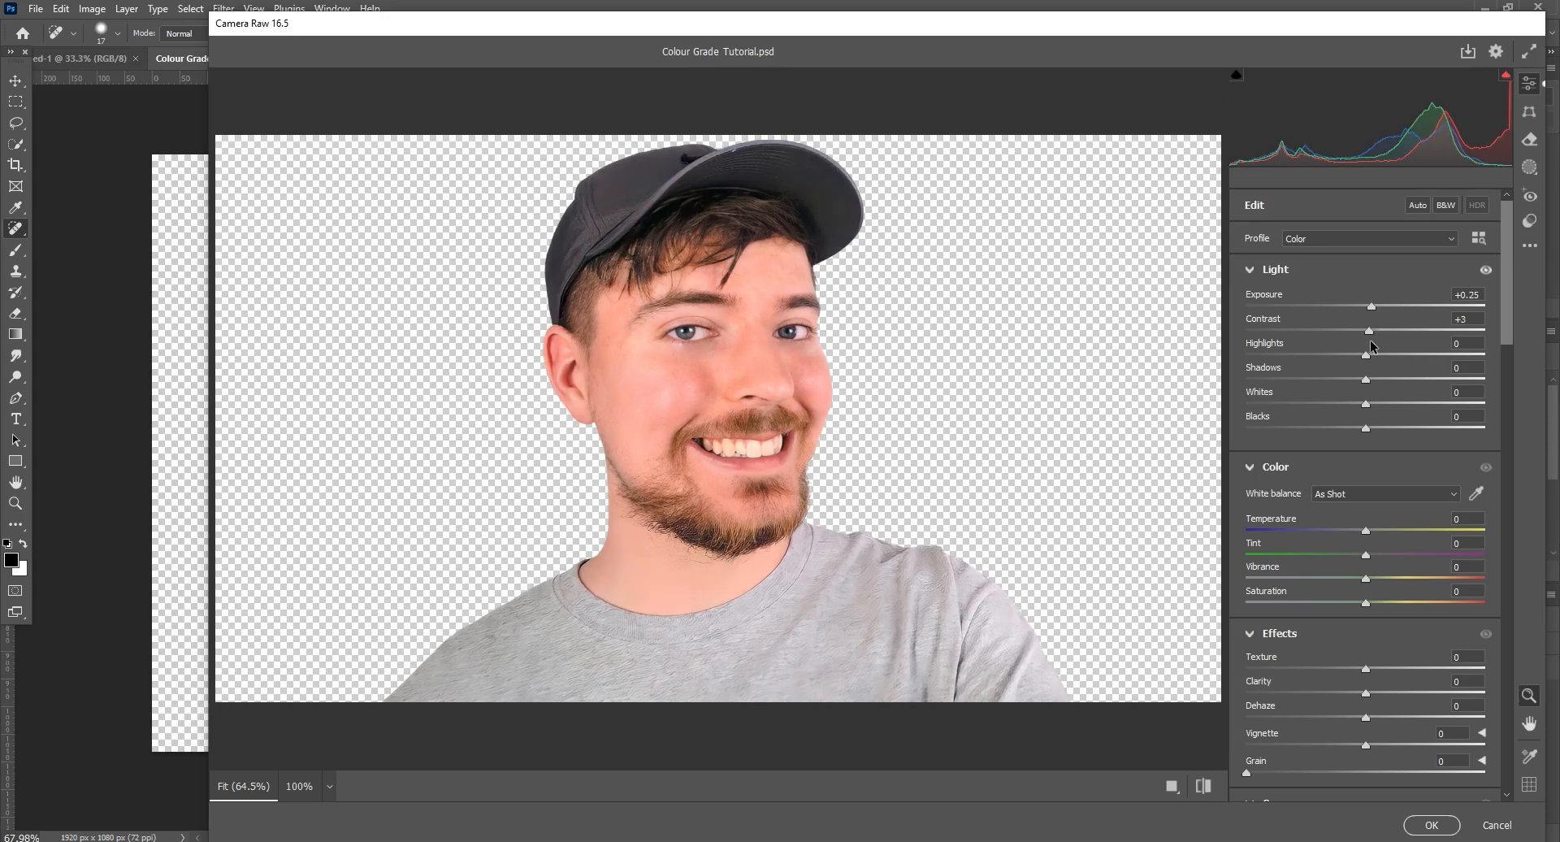
pyautogui.moveTo(1365, 356); pyautogui.dragTo(1328, 356)
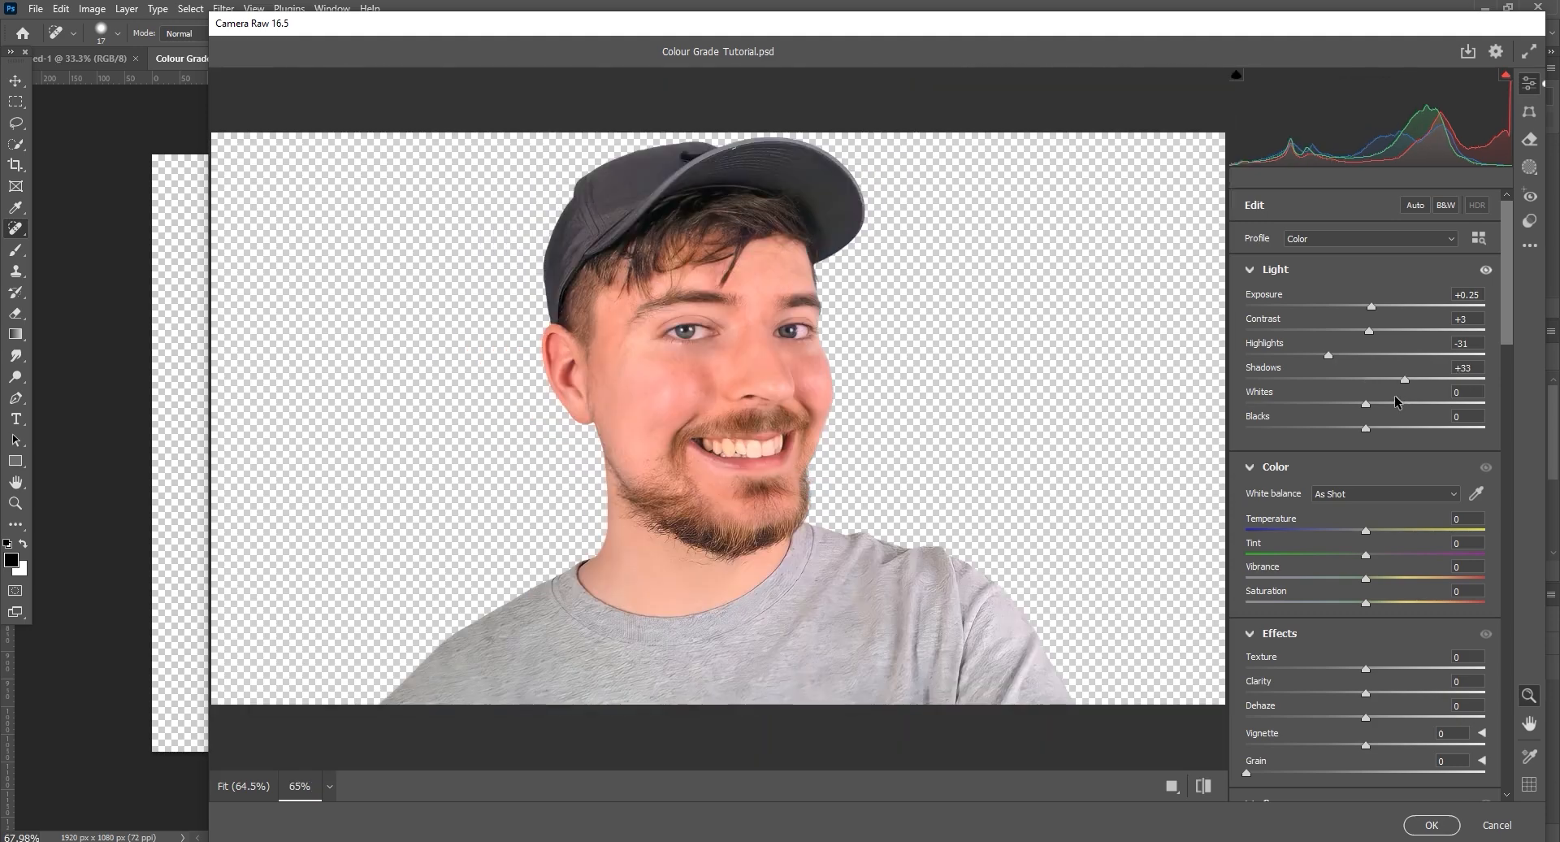
pyautogui.moveTo(1391, 404); pyautogui.dragTo(1352, 429)
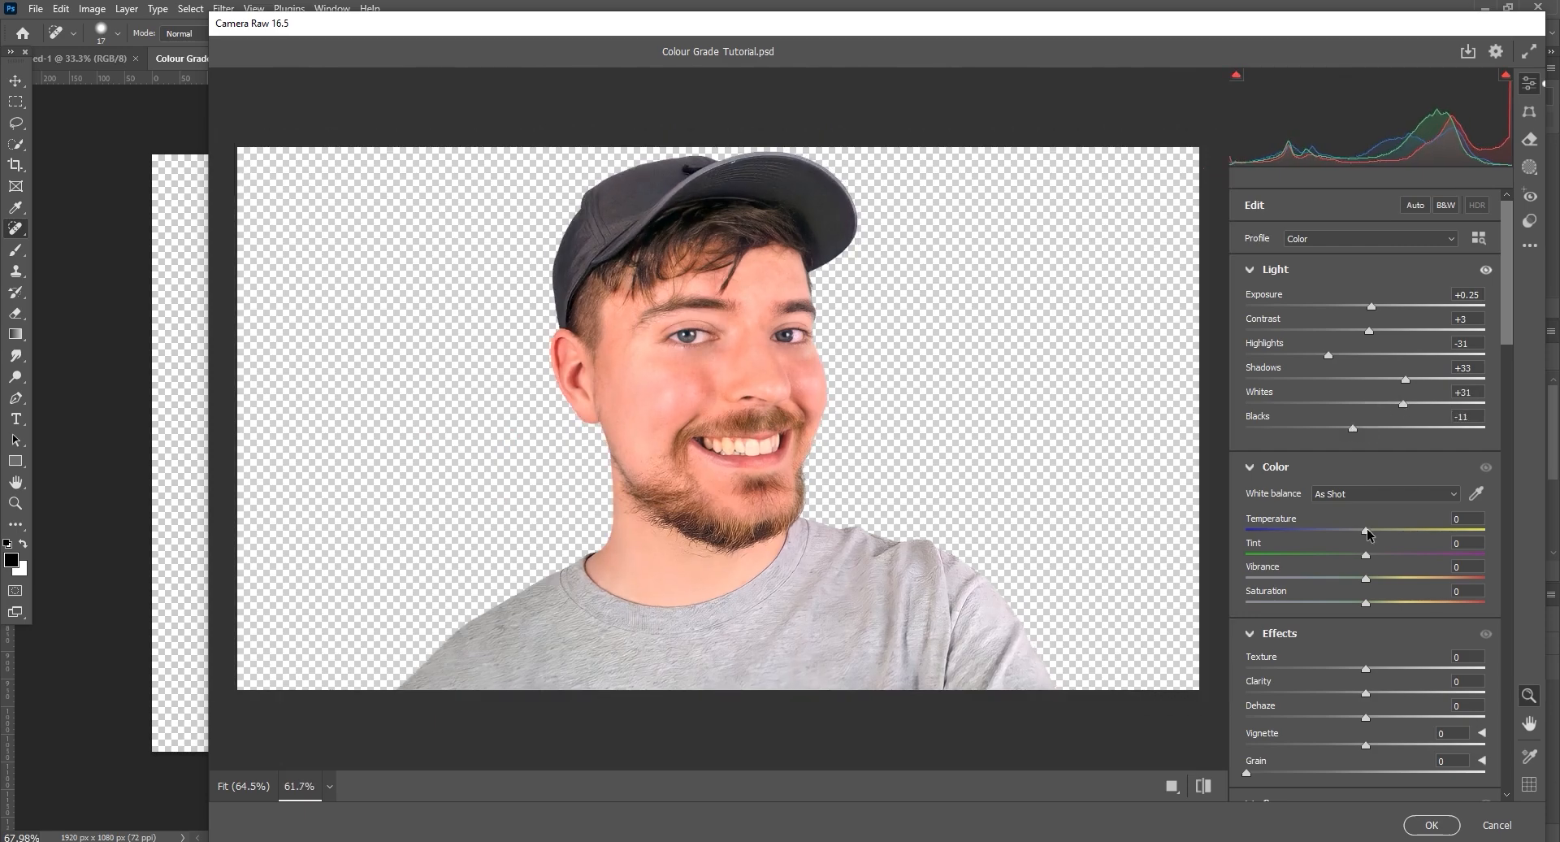
# - Cool the portrait with Temperature -8 and Tint -10, and raise Texture slightly
pyautogui.moveTo(1368, 530); pyautogui.dragTo(1356, 561)
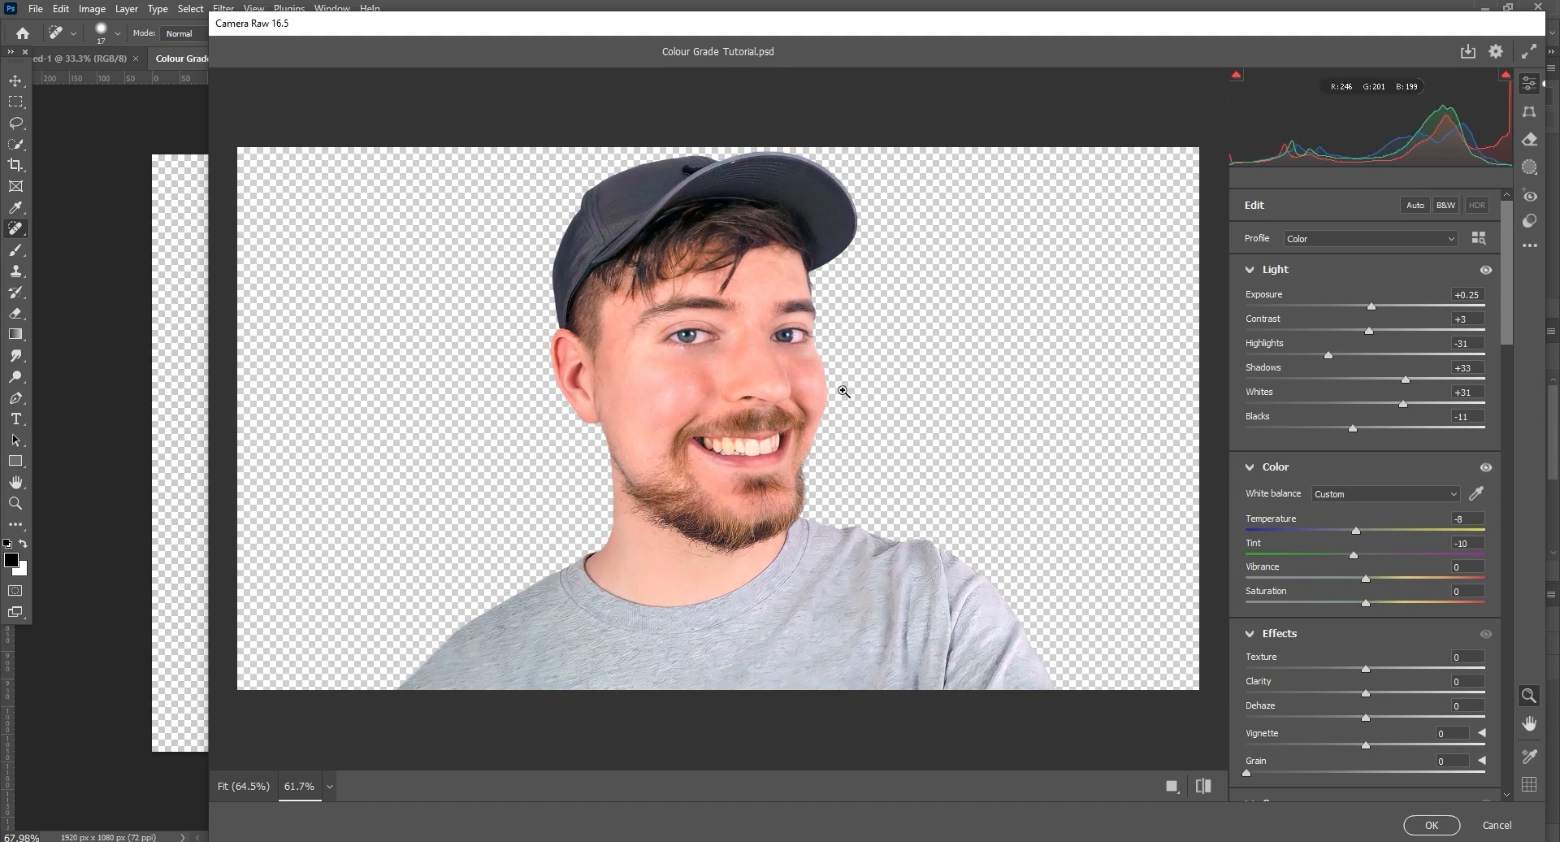
pyautogui.scroll(-1, 844, 392)
pyautogui.click(1378, 669)
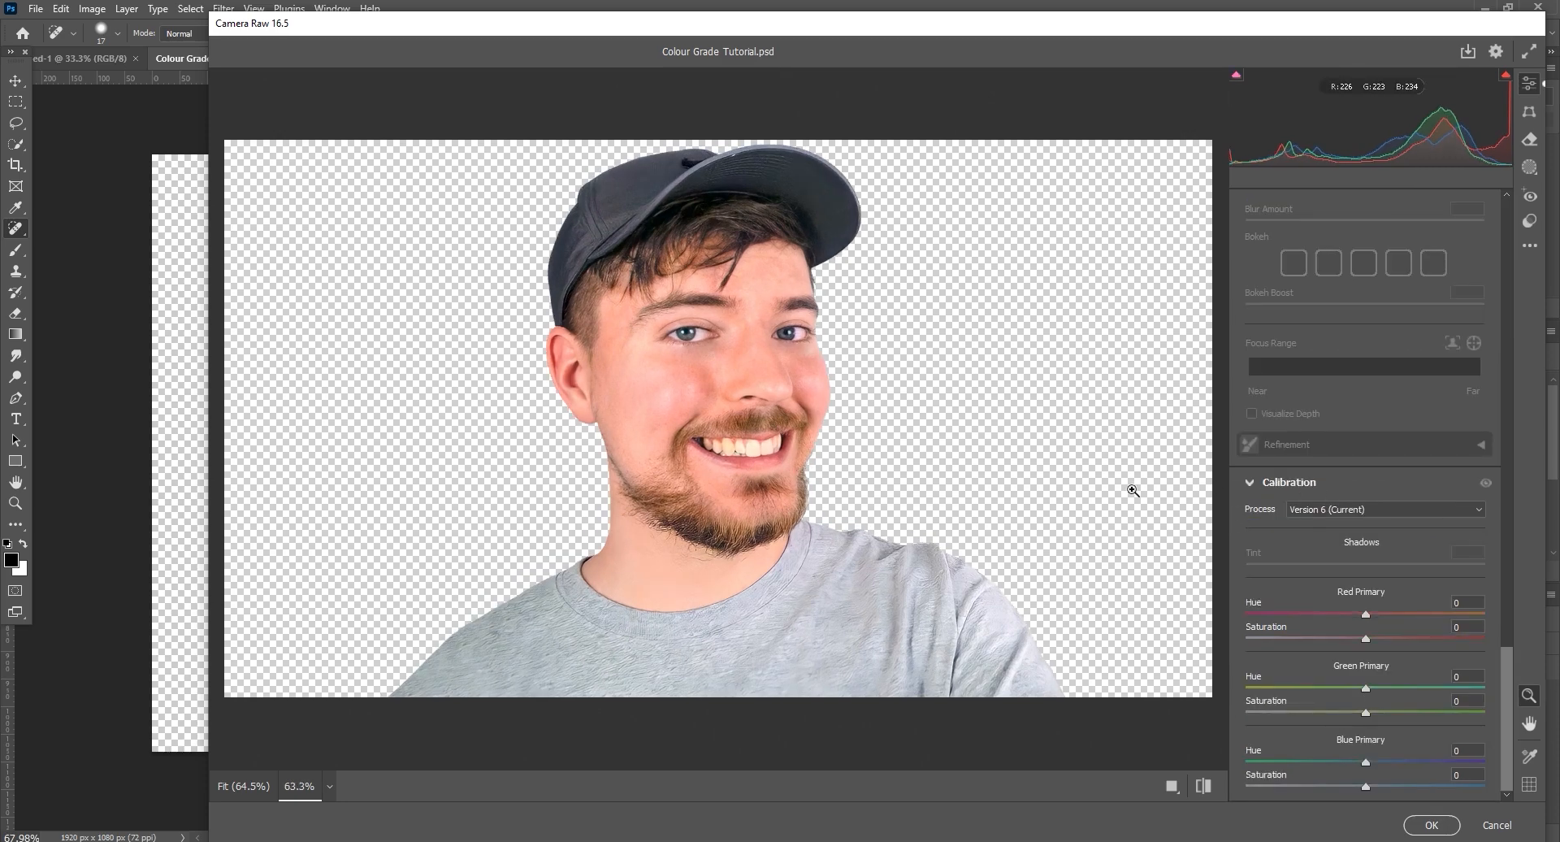
# - Set the calibration hues to Blue Primary -4, Green Primary +3 and Red Primary -3, and apply the filter
pyautogui.moveTo(1366, 762); pyautogui.dragTo(1361, 766)
pyautogui.moveTo(1365, 688); pyautogui.dragTo(1370, 688)
pyautogui.moveTo(1367, 615); pyautogui.dragTo(1362, 615)
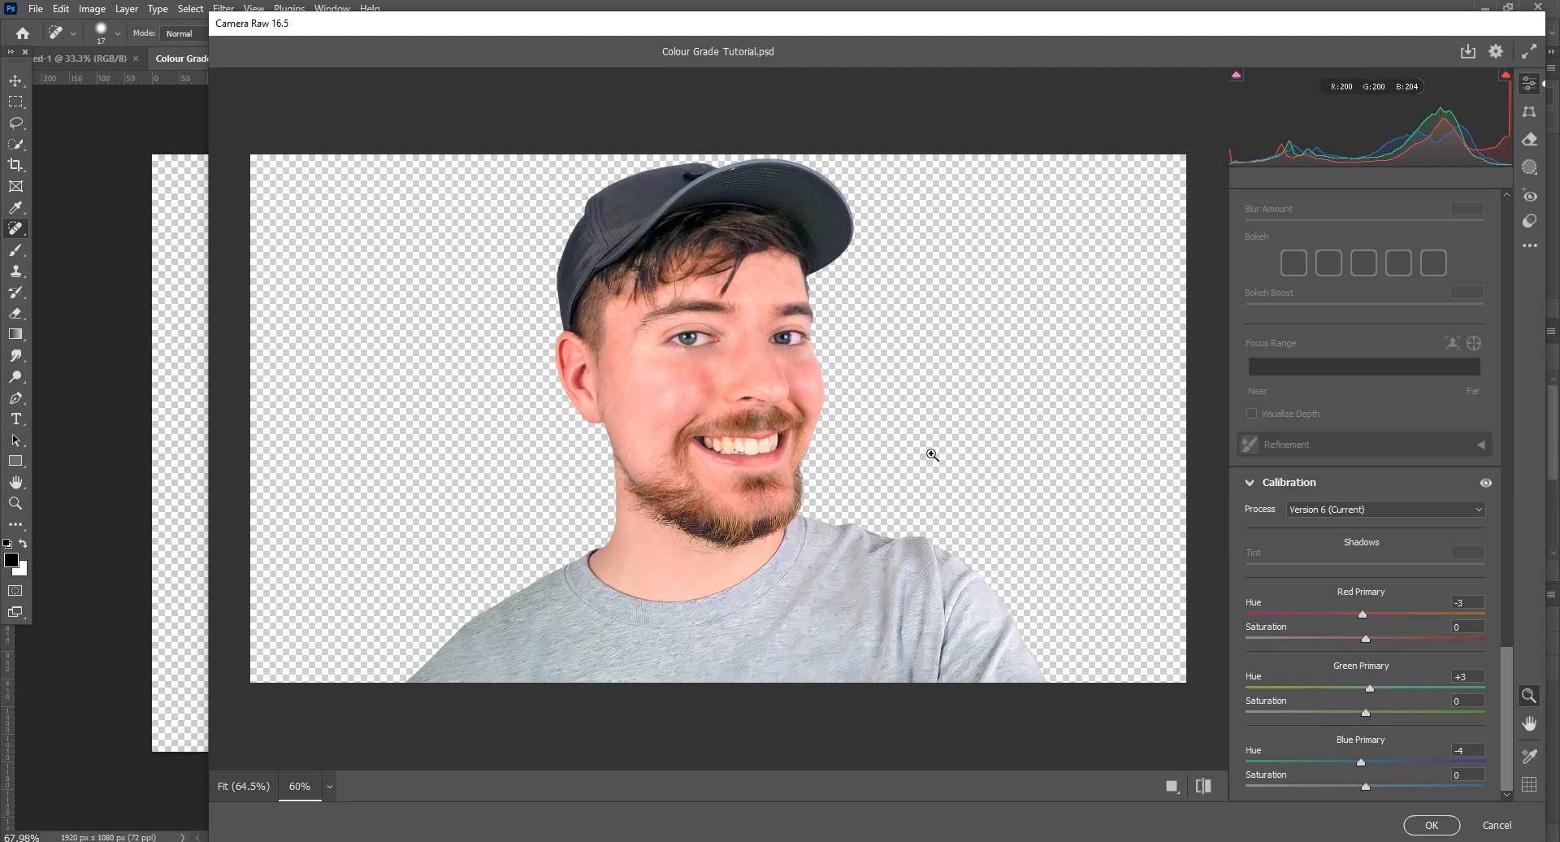
pyautogui.press('Return')
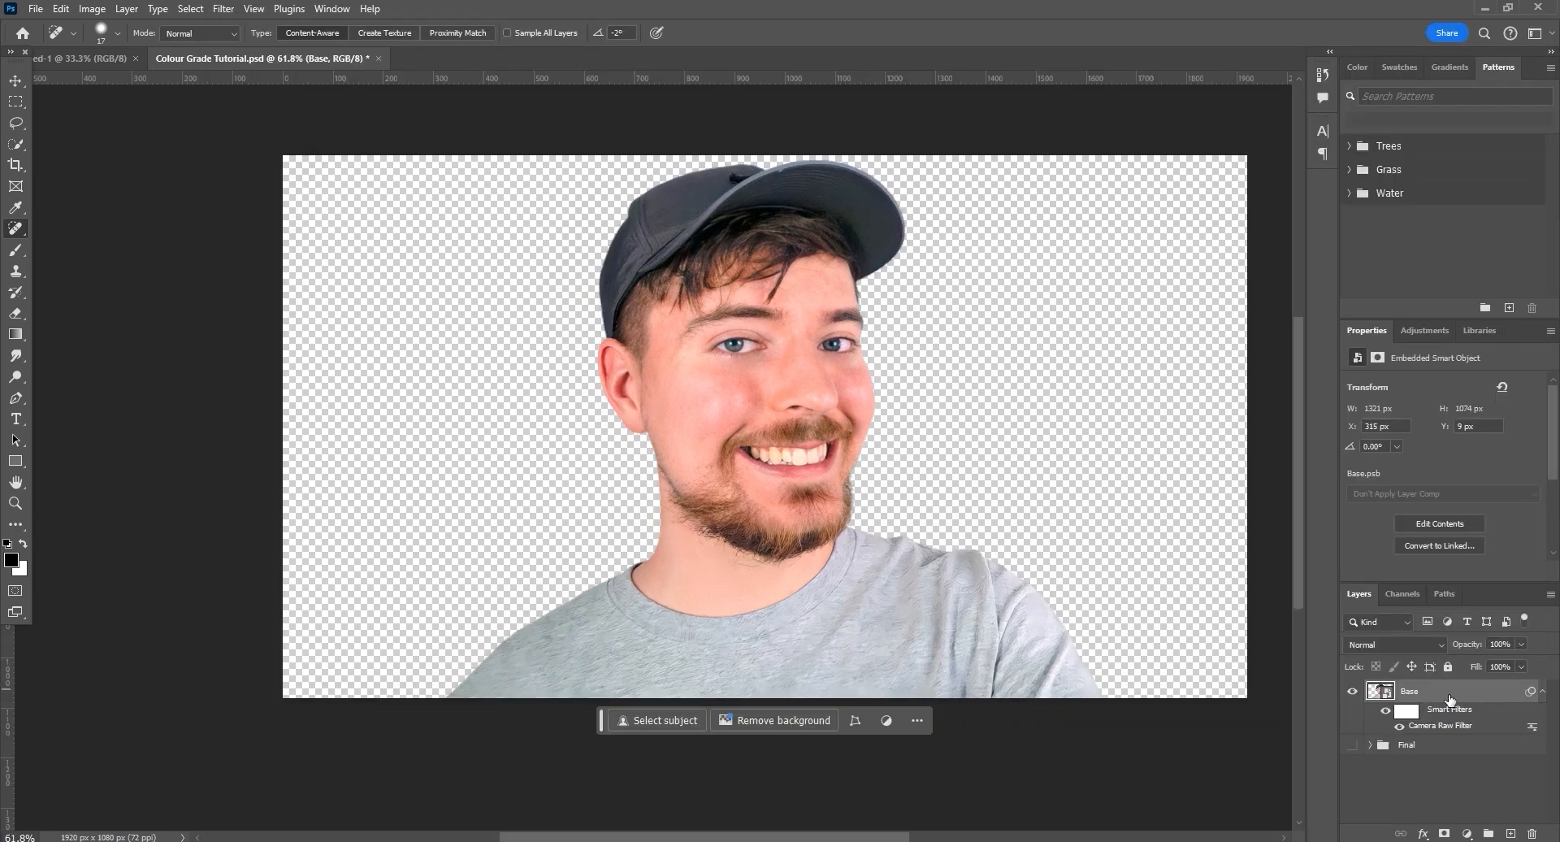
# - Duplicate the Base layer and clip the copy to the original
pyautogui.hotkey('ctrl', 'j')
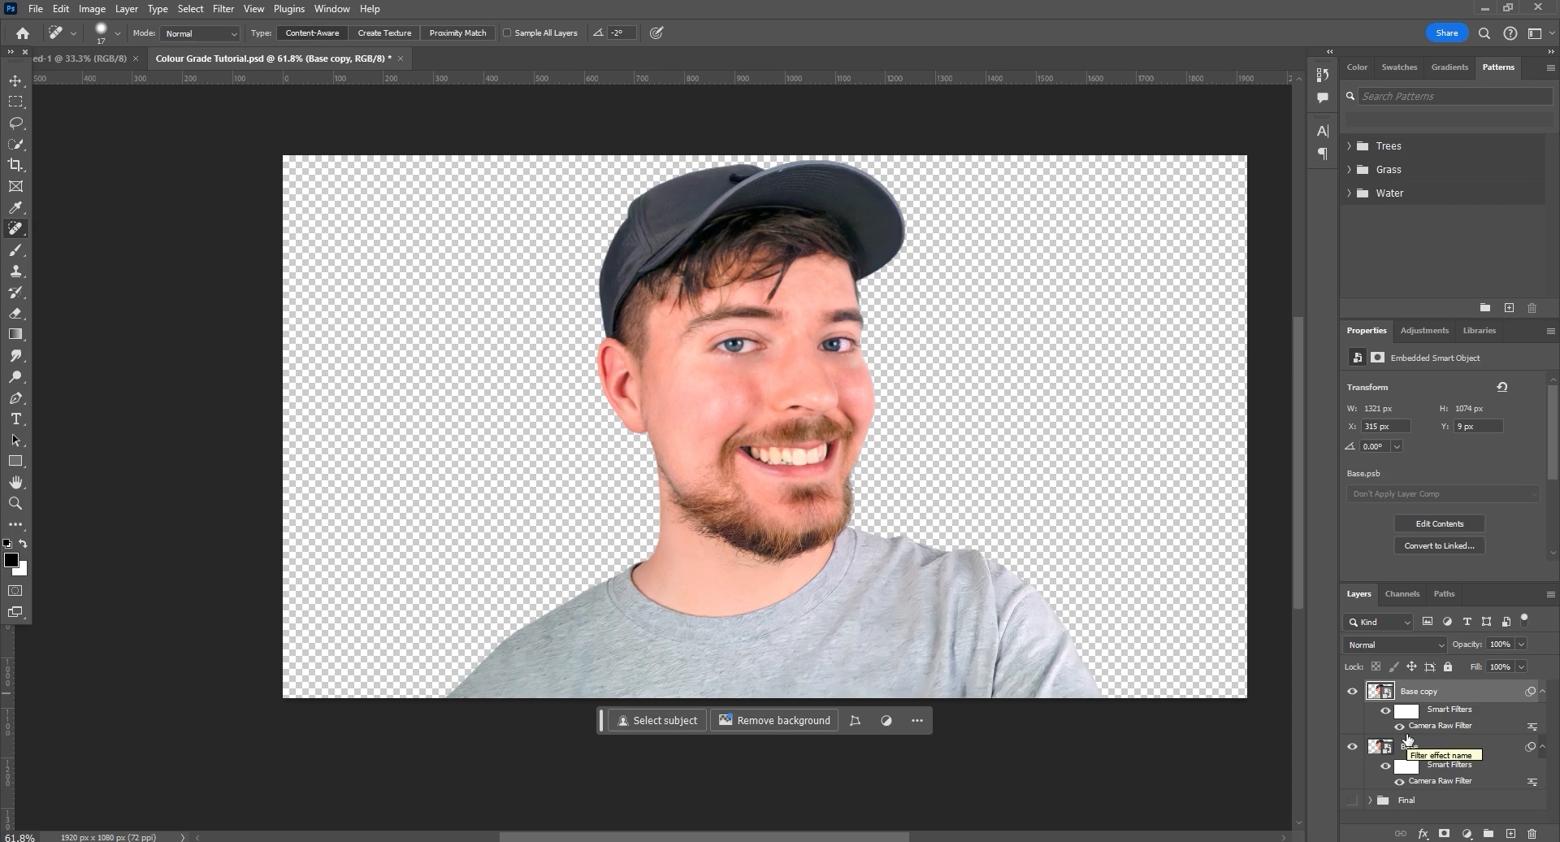
pyautogui.moveTo(1406, 735); pyautogui.dragTo(1400, 727)
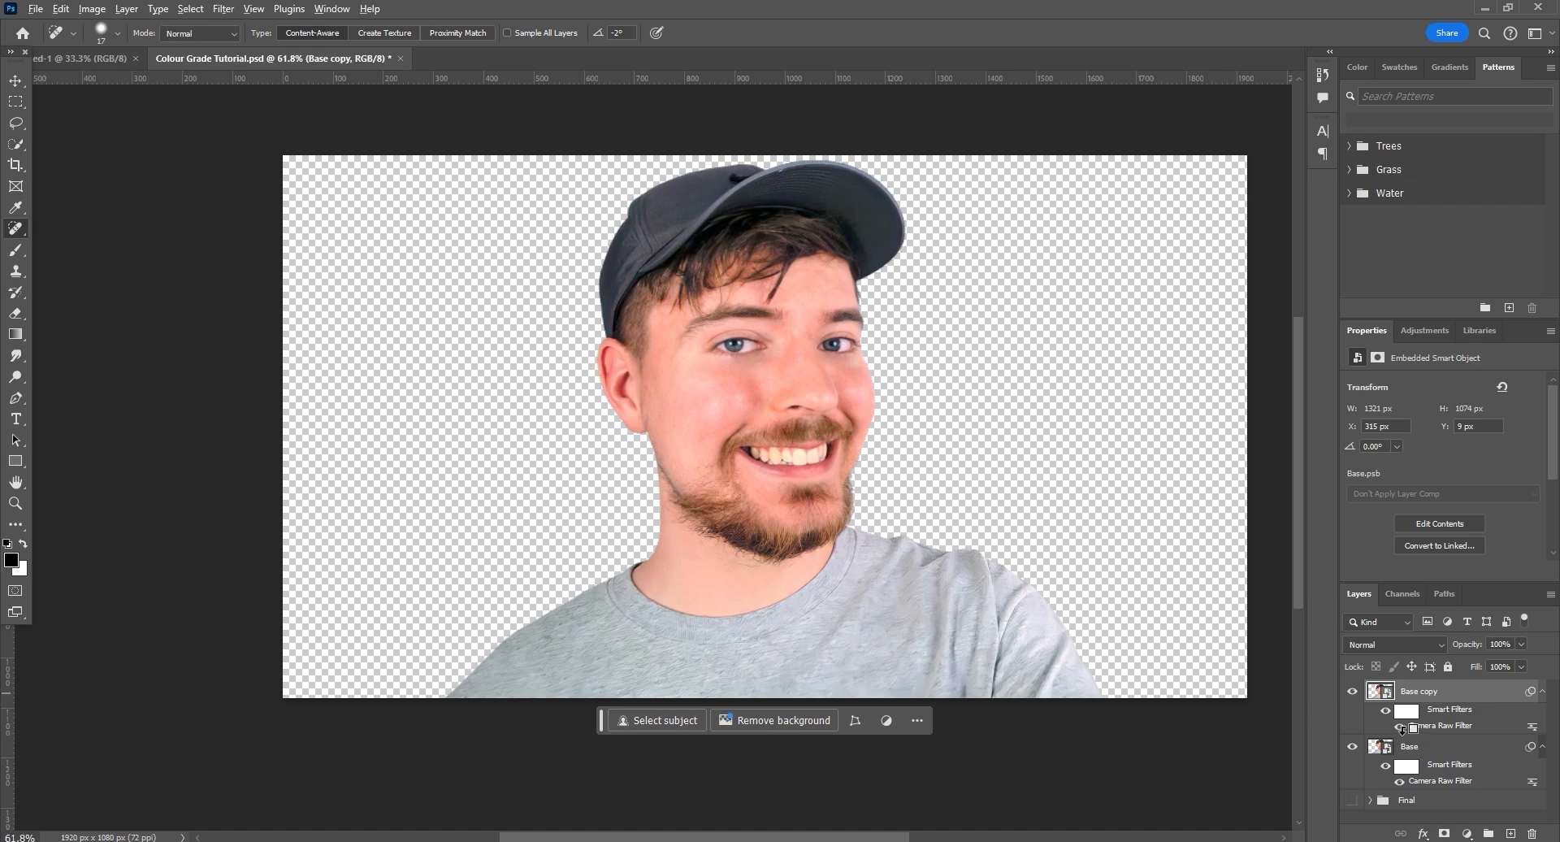
pyautogui.keyDown('alt'); pyautogui.click(1402, 729); pyautogui.keyUp('alt')
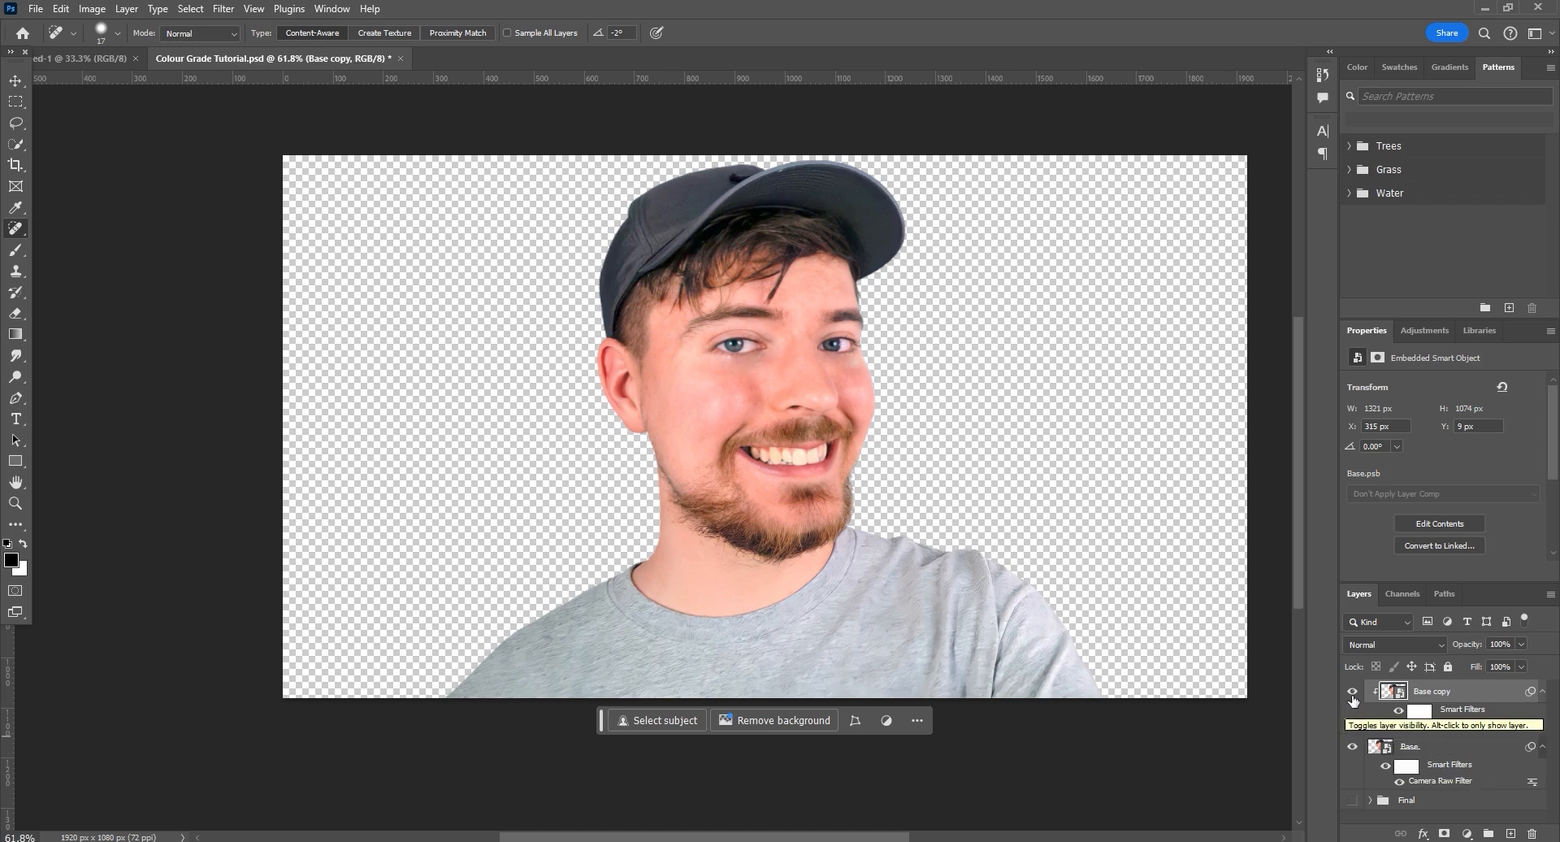
# - Try shifting the clipped Base copy over the Base layer to test the clipping
pyautogui.press('v')
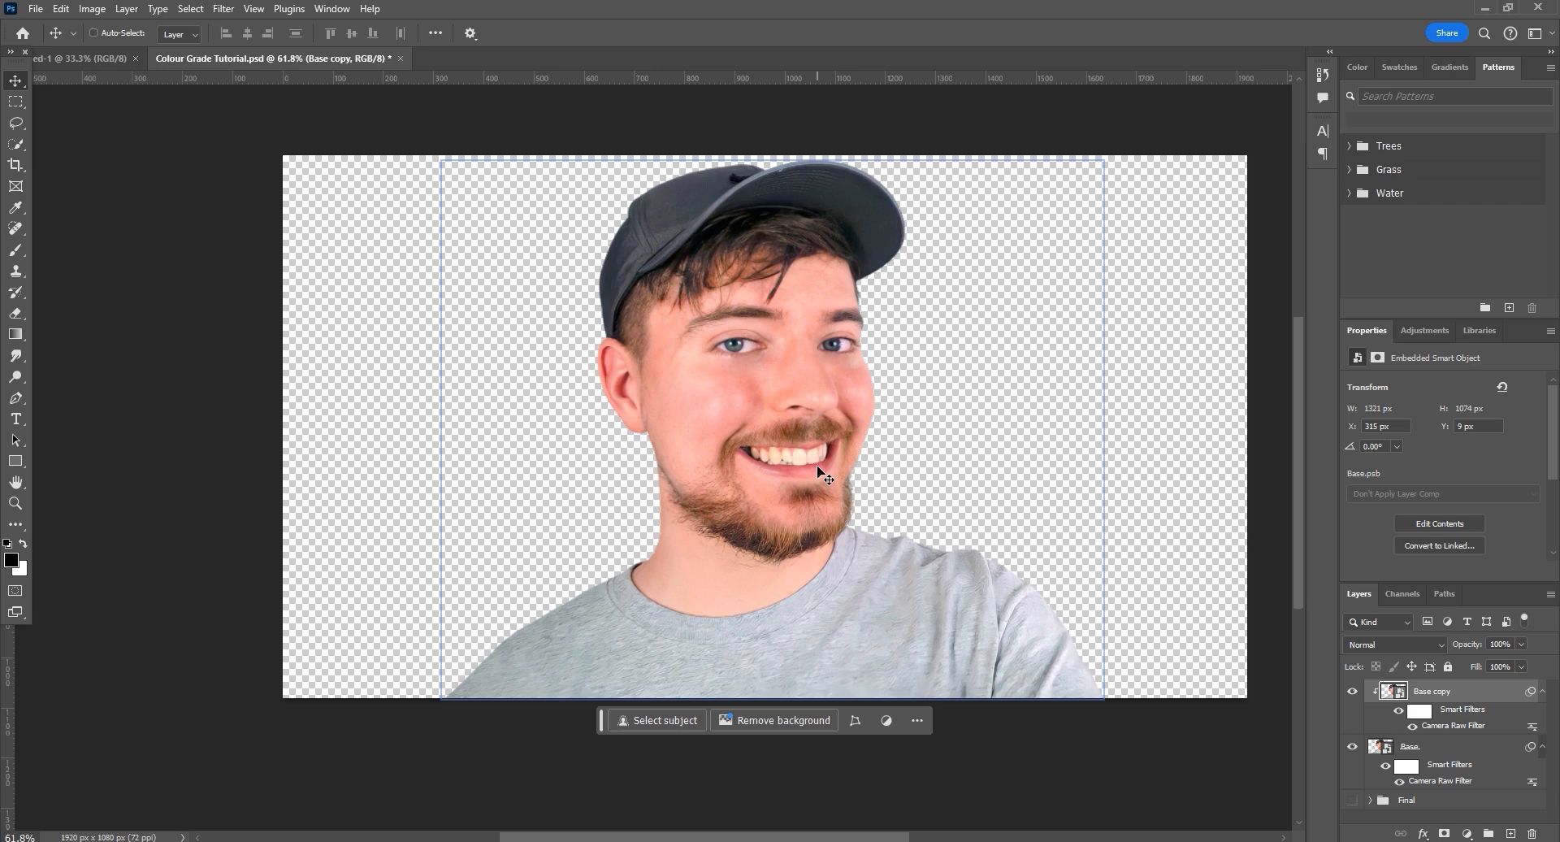
pyautogui.moveTo(821, 476); pyautogui.dragTo(822, 424)
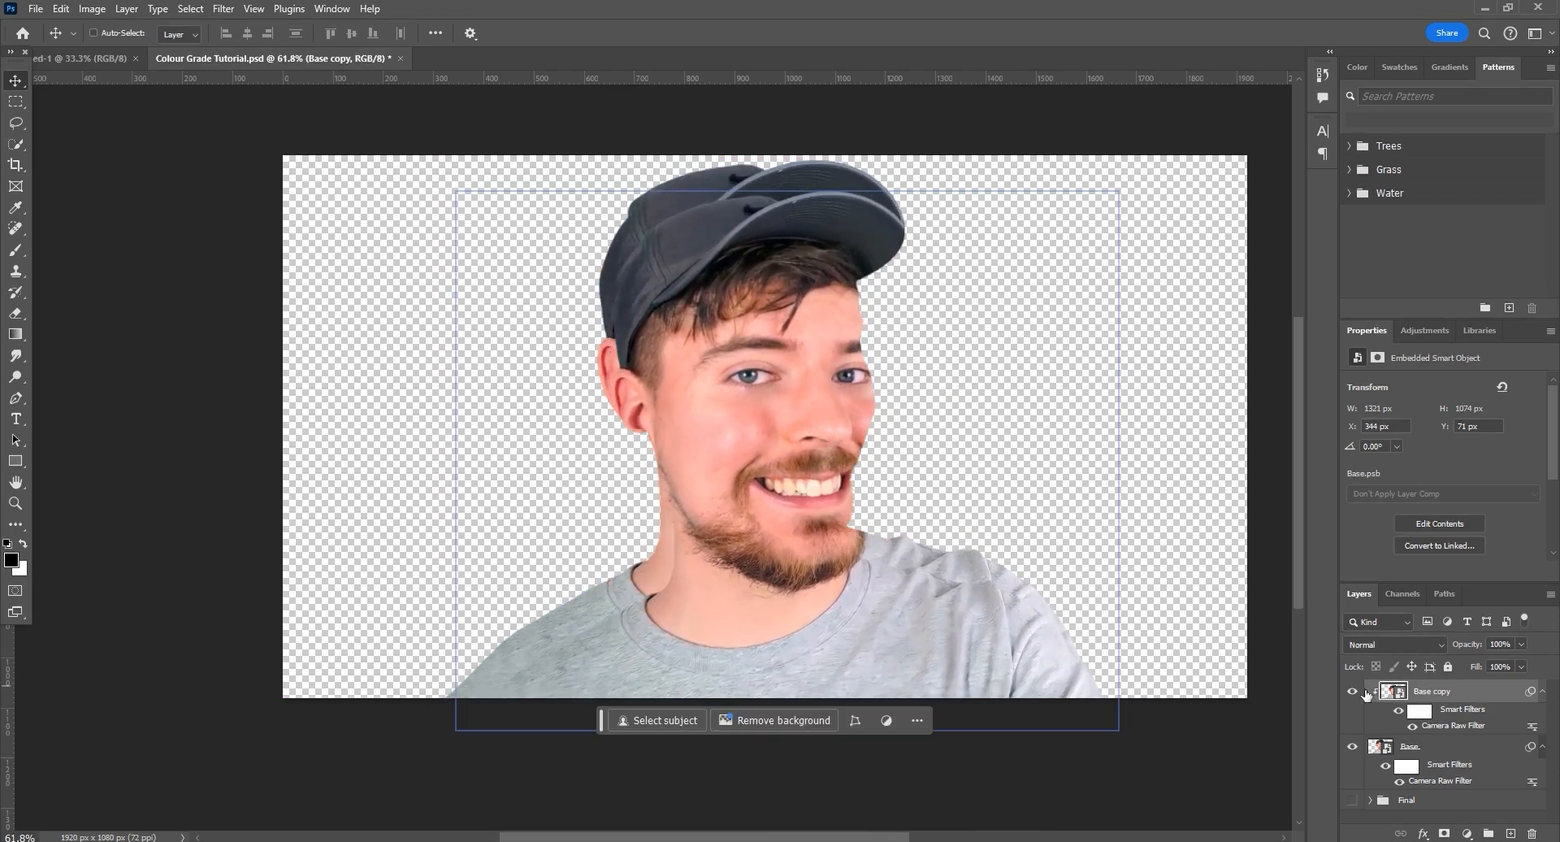
pyautogui.click(1410, 747)
pyautogui.click(1423, 714)
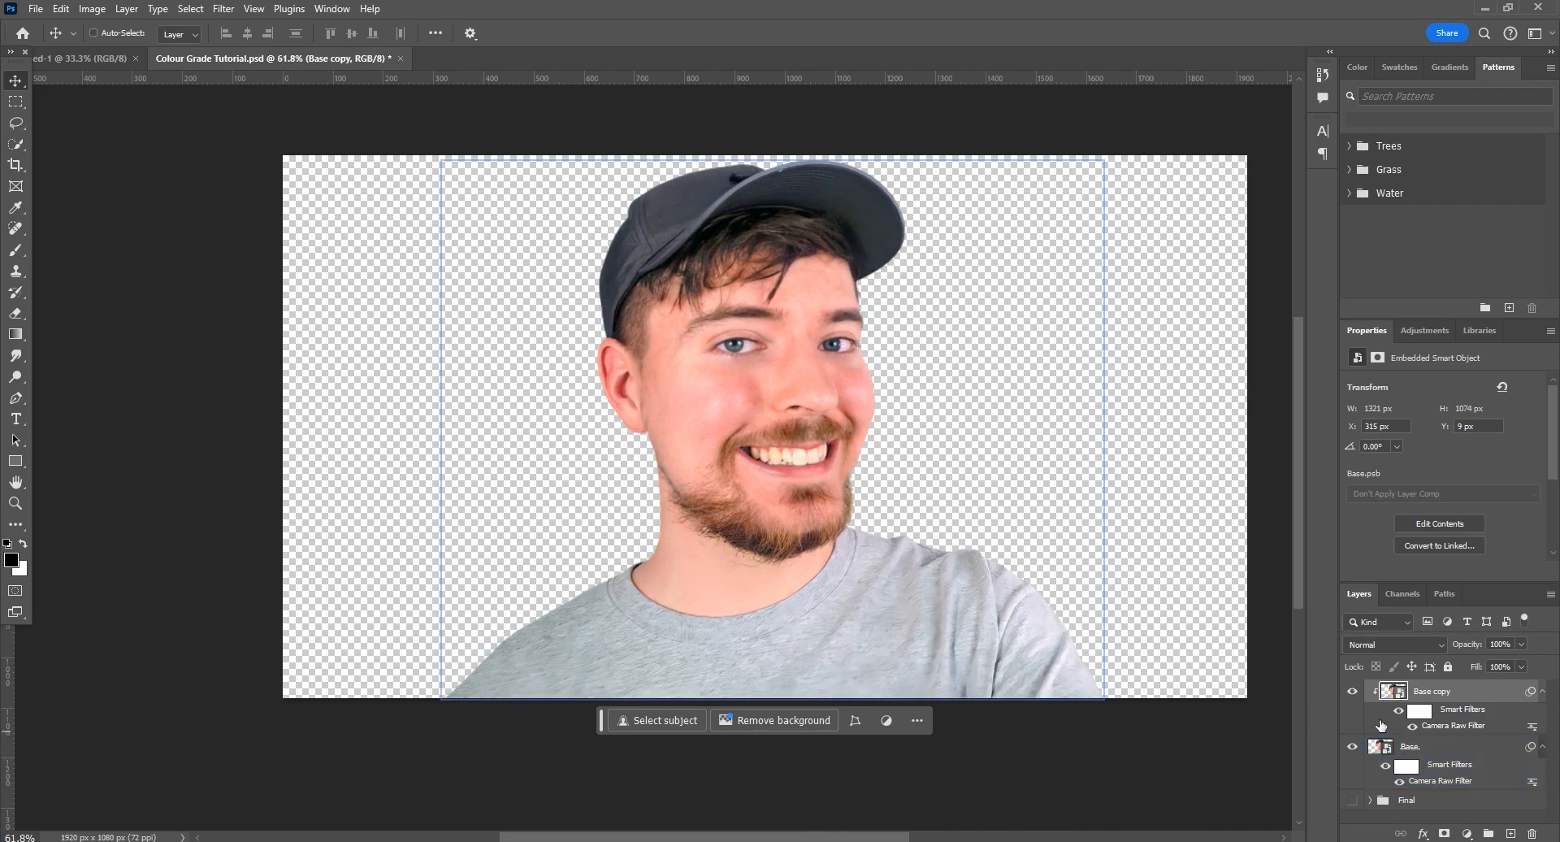
# - Readjust the Camera Raw Filter on Base copy to soften the skin, and hide that layer with an inverted layer mask
pyautogui.doubleClick(1451, 725)
pyautogui.scroll(2, 754, 295)
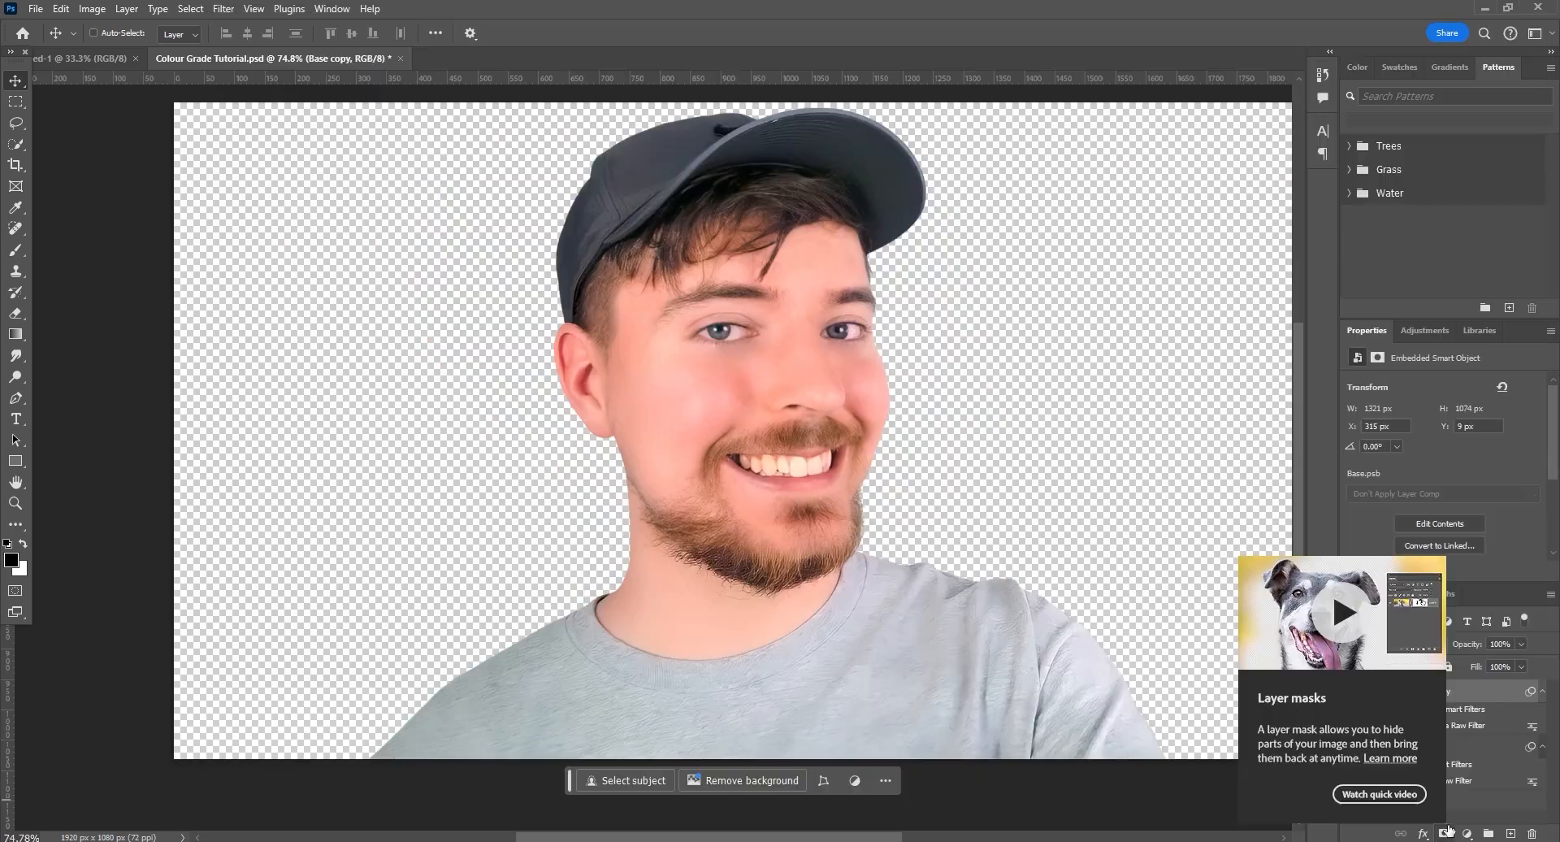
pyautogui.click(1444, 833)
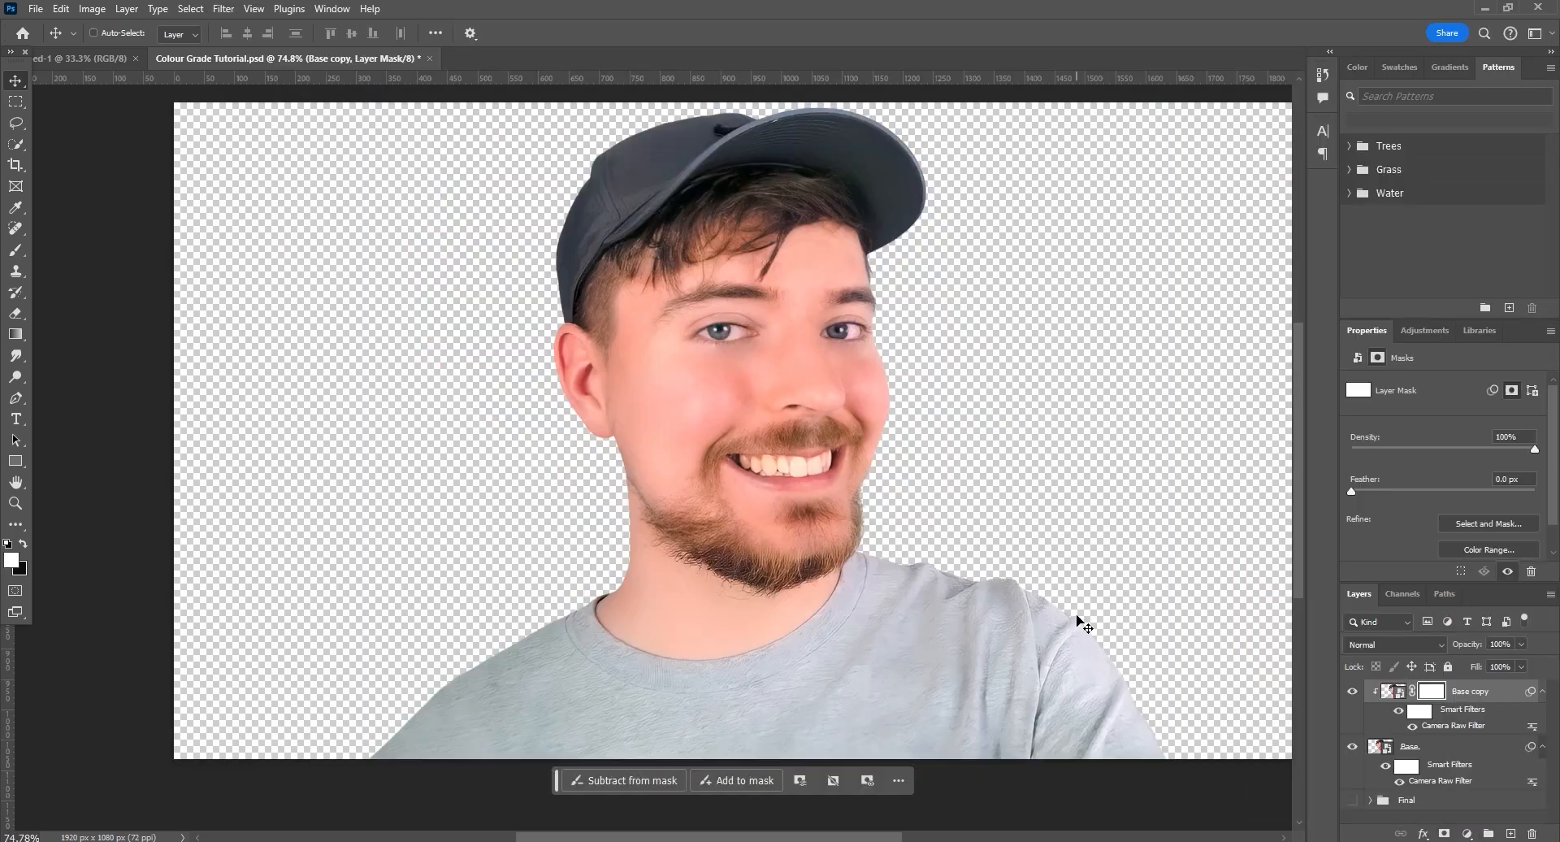
pyautogui.hotkey('ctrl', 'i')
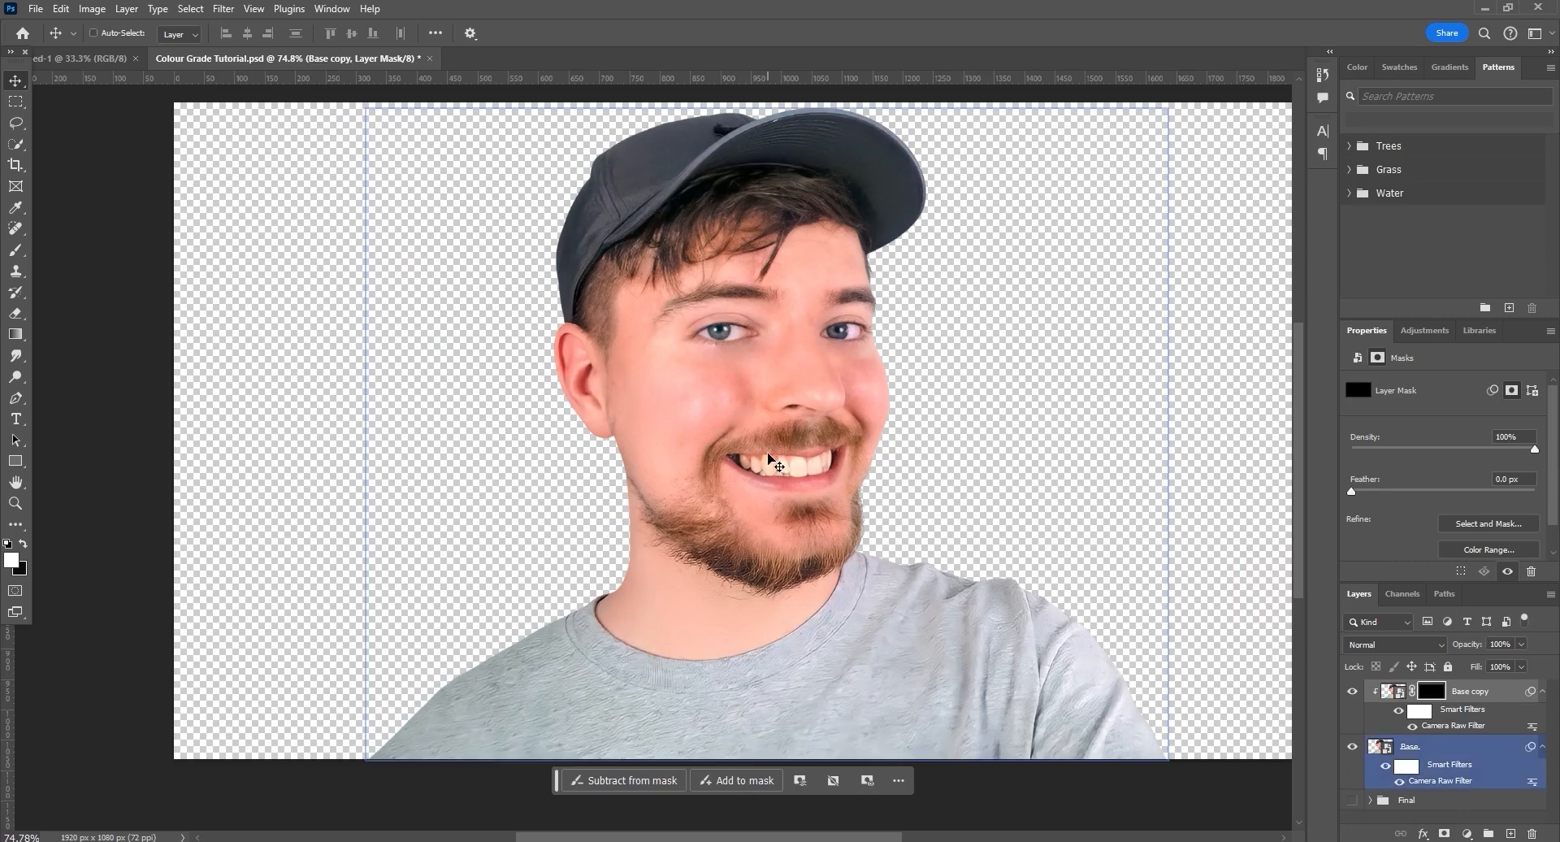
# - Paint white with a soft brush on the Base copy mask over the cheeks, nose and chin to reveal the softened skin
pyautogui.scroll(11, 785, 394)
pyautogui.click(16, 250)
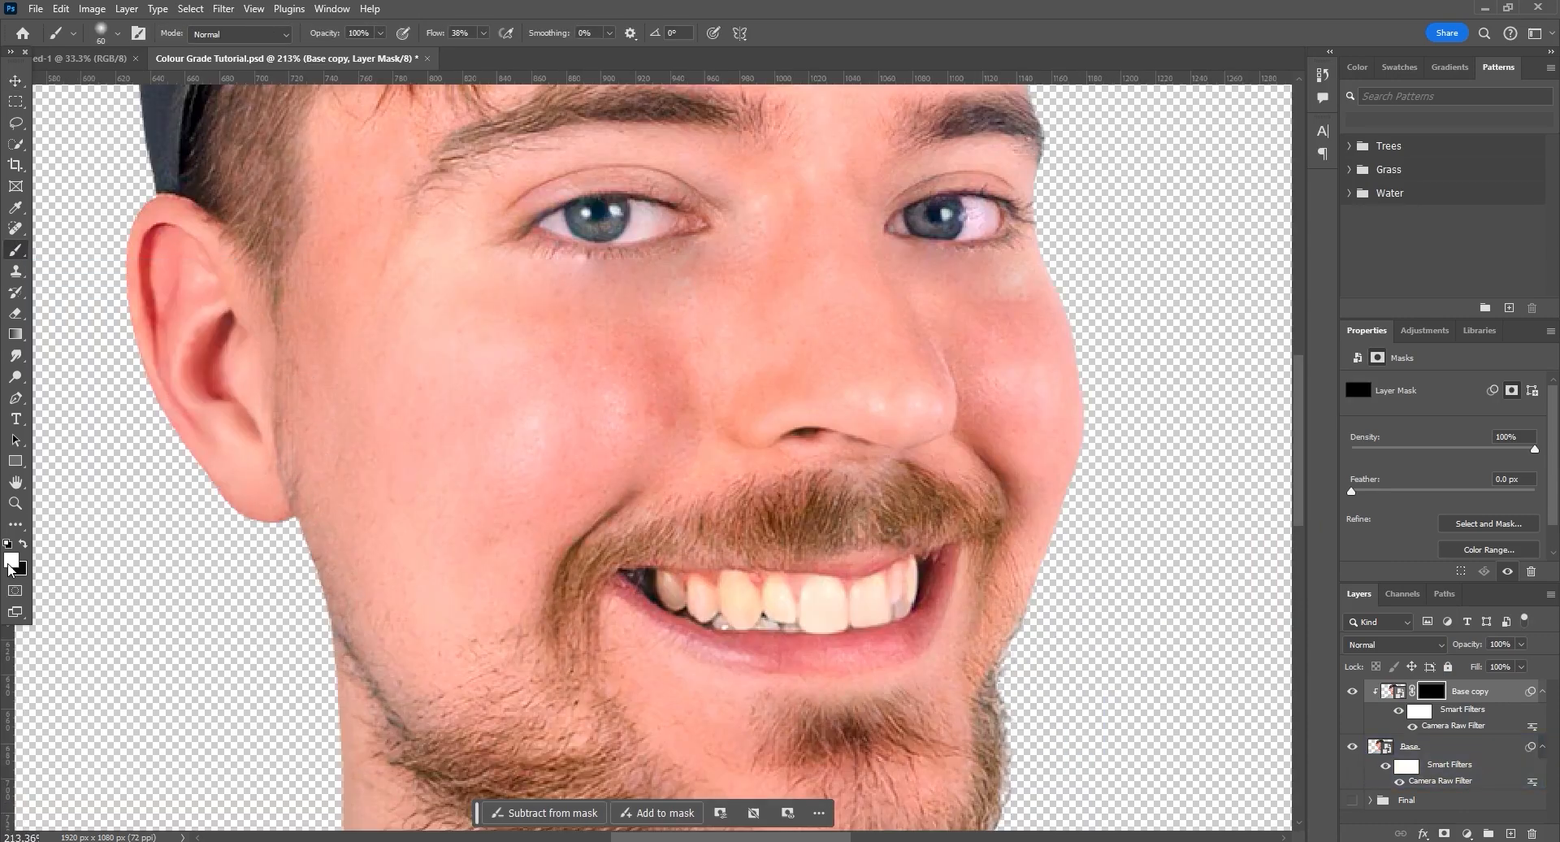
pyautogui.scroll(-1, 697, 360)
pyautogui.moveTo(696, 360)
pyautogui.mouseDown()
pyautogui.moveTo(623, 397)
pyautogui.moveTo(630, 370)
pyautogui.moveTo(662, 359)
pyautogui.moveTo(620, 383)
pyautogui.mouseUp()
pyautogui.press('x')
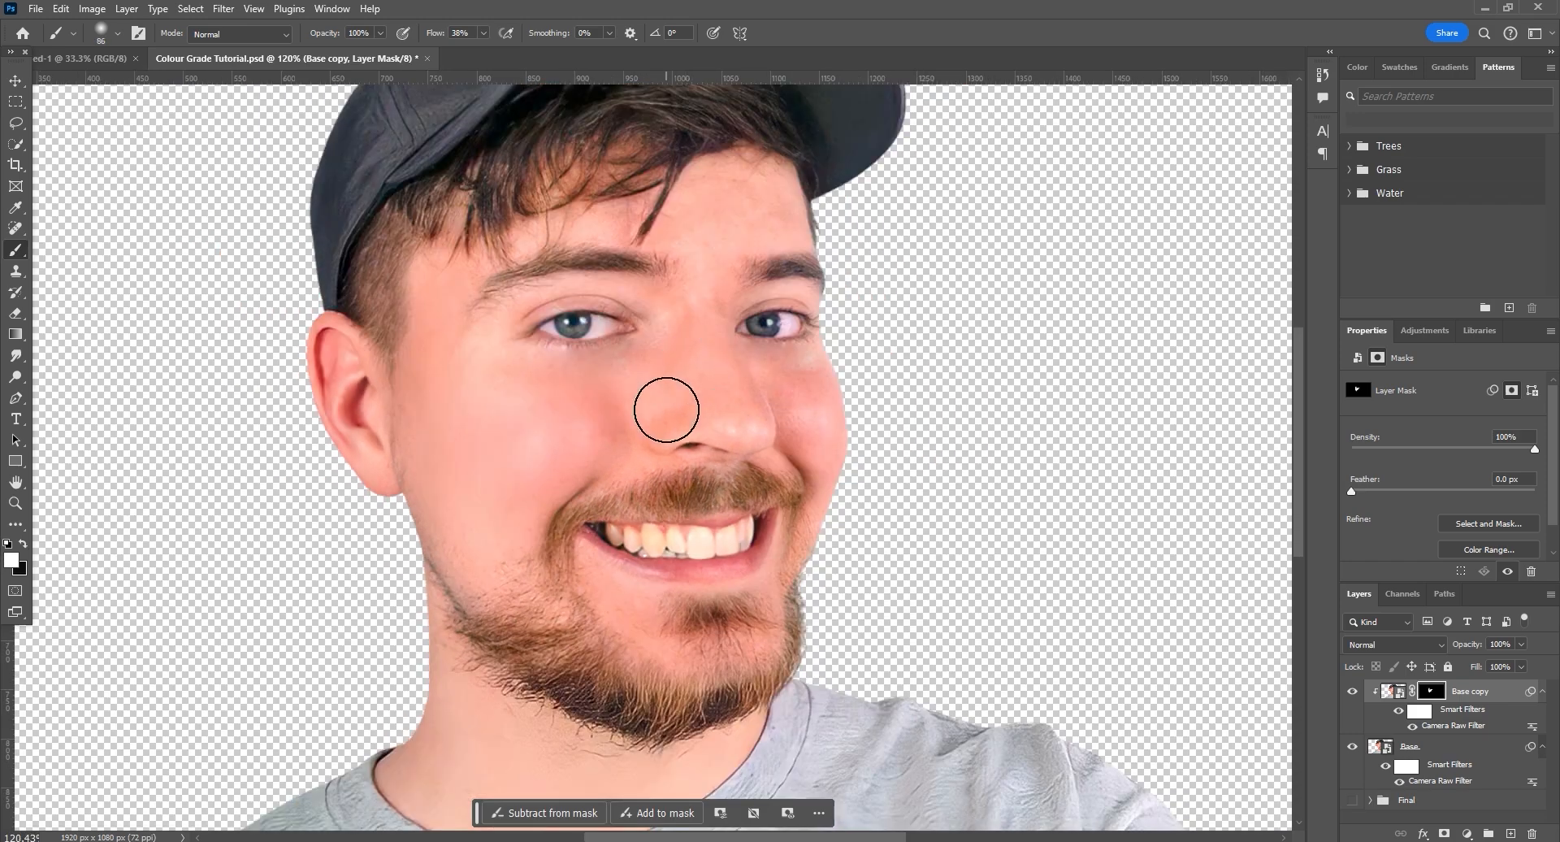
pyautogui.moveTo(666, 409)
pyautogui.mouseDown()
pyautogui.moveTo(533, 434)
pyautogui.moveTo(463, 495)
pyautogui.moveTo(803, 393)
pyautogui.mouseUp()
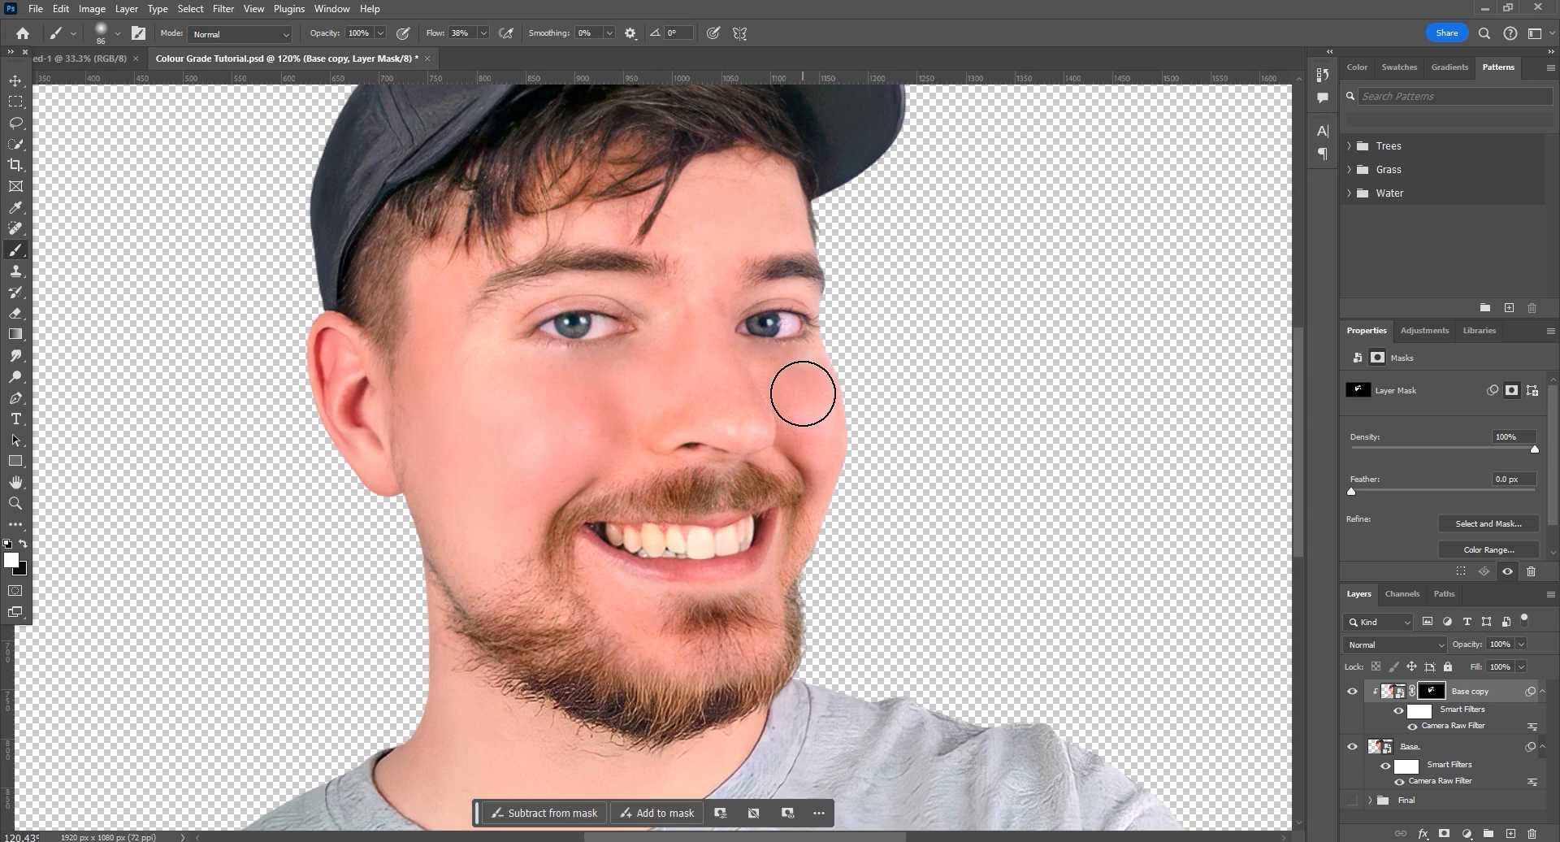
pyautogui.moveTo(659, 601)
pyautogui.mouseDown()
pyautogui.moveTo(627, 616)
pyautogui.moveTo(603, 589)
pyautogui.moveTo(635, 635)
pyautogui.moveTo(595, 610)
pyautogui.mouseUp()
pyautogui.scroll(-1, 434, 464)
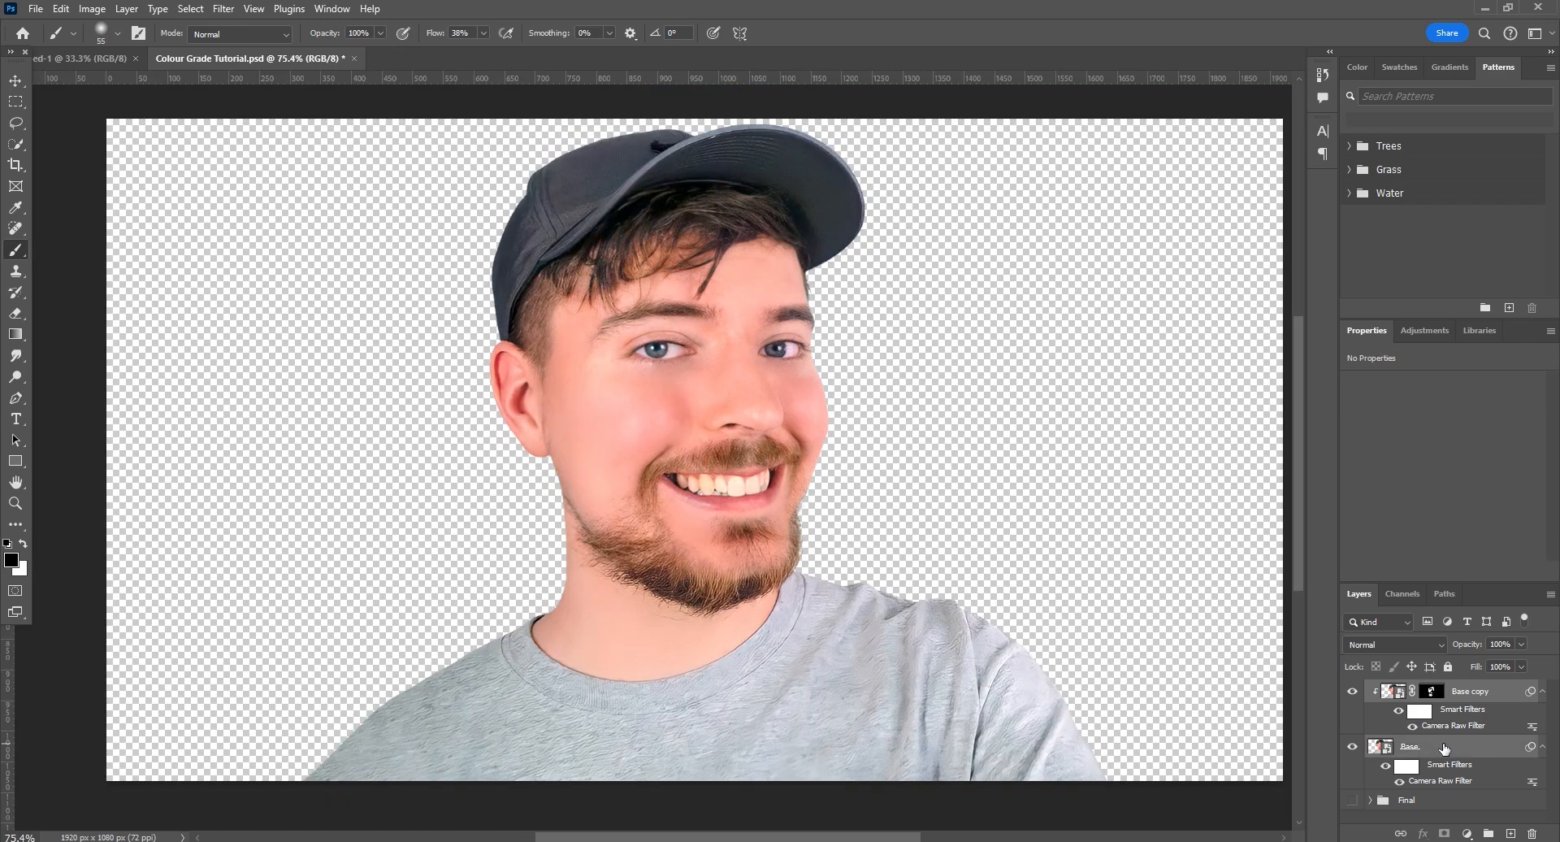
# - Combine the selected Base copy and Base layers into one smart object, and ready the Dodge tool at size 300
pyautogui.rightClick(1444, 747)
pyautogui.click(1430, 609)
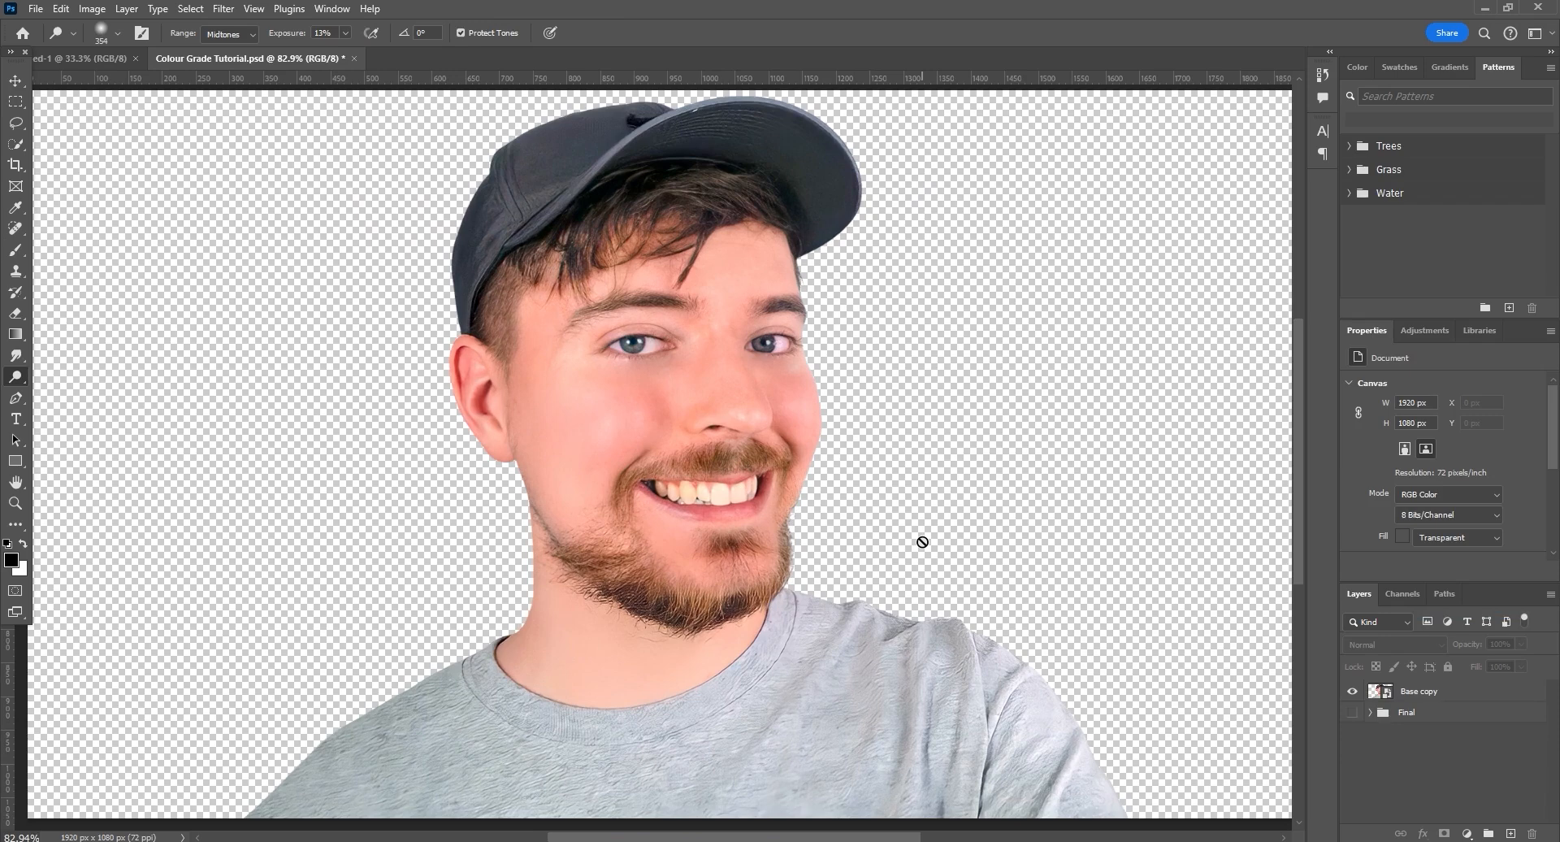
pyautogui.scroll(2, 819, 474)
pyautogui.press('[')
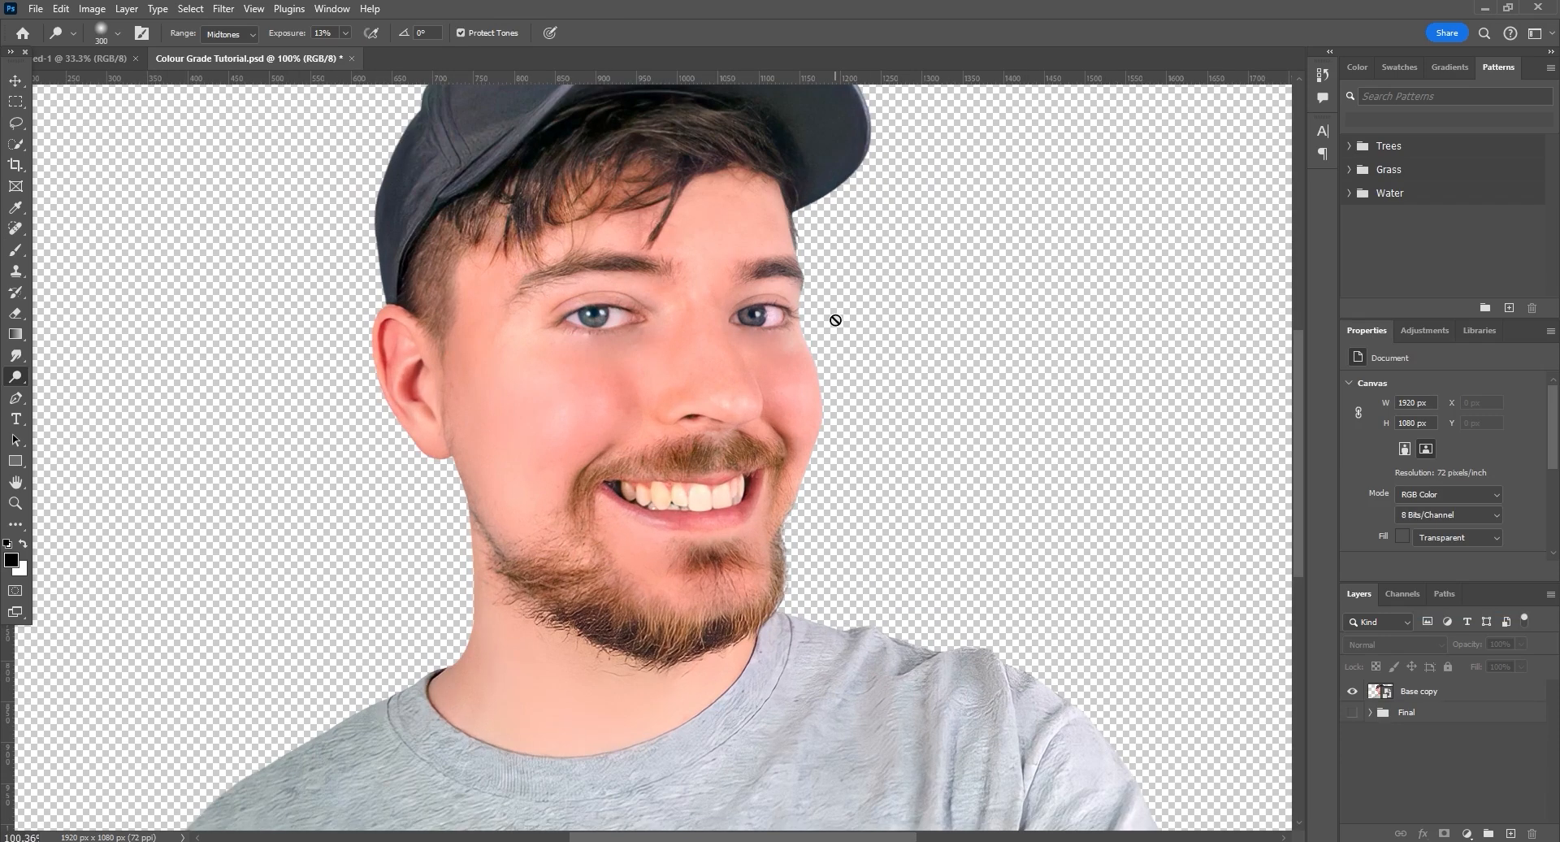
# - Add a Curves adjustment layer above Base copy and clip it to that layer
pyautogui.click(1430, 691)
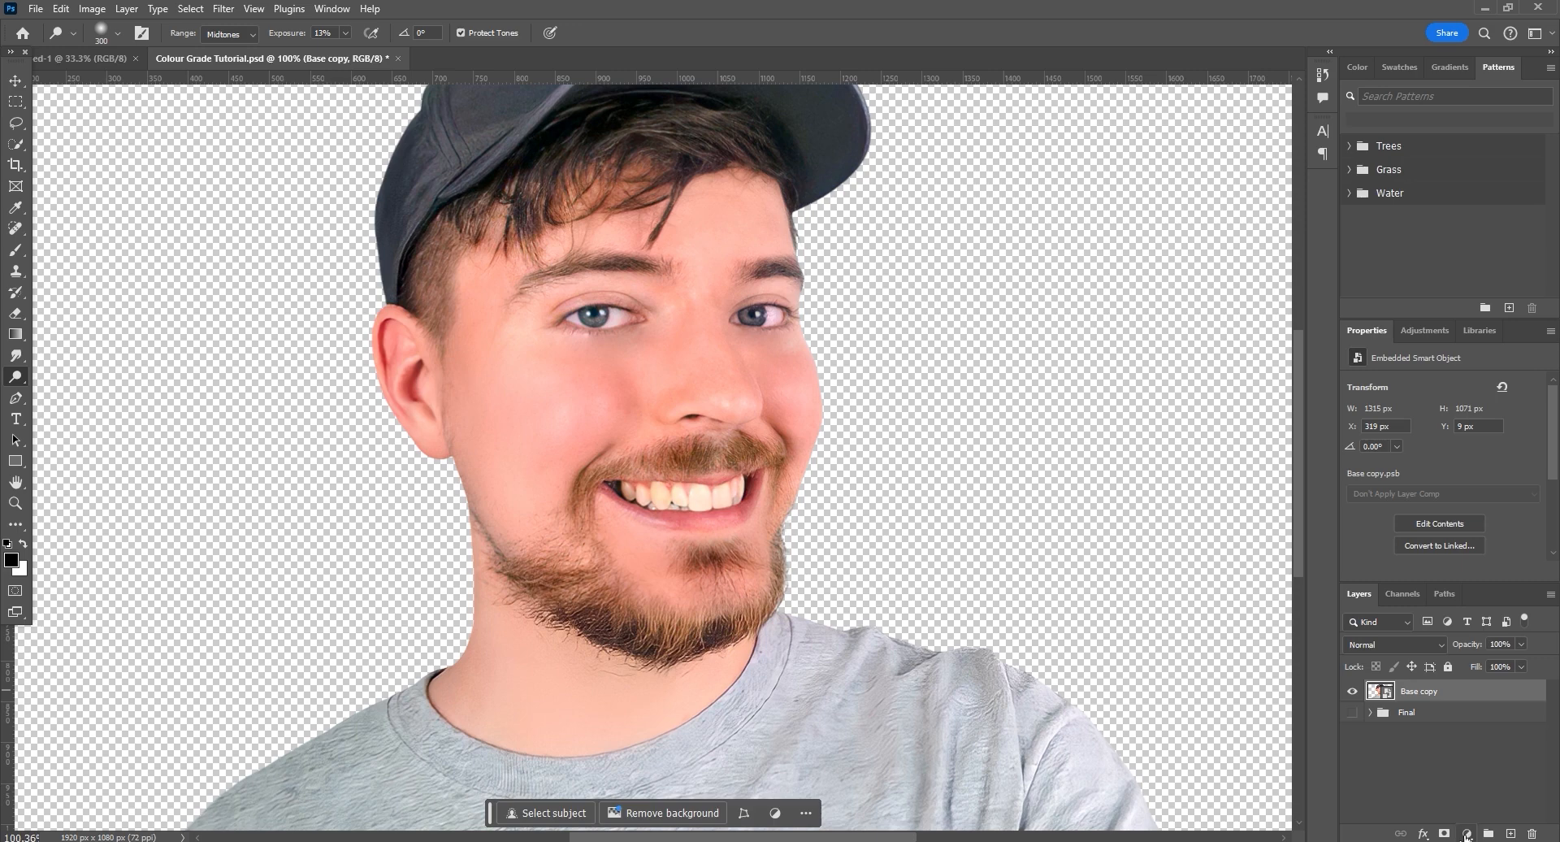
pyautogui.click(1467, 834)
pyautogui.click(1497, 627)
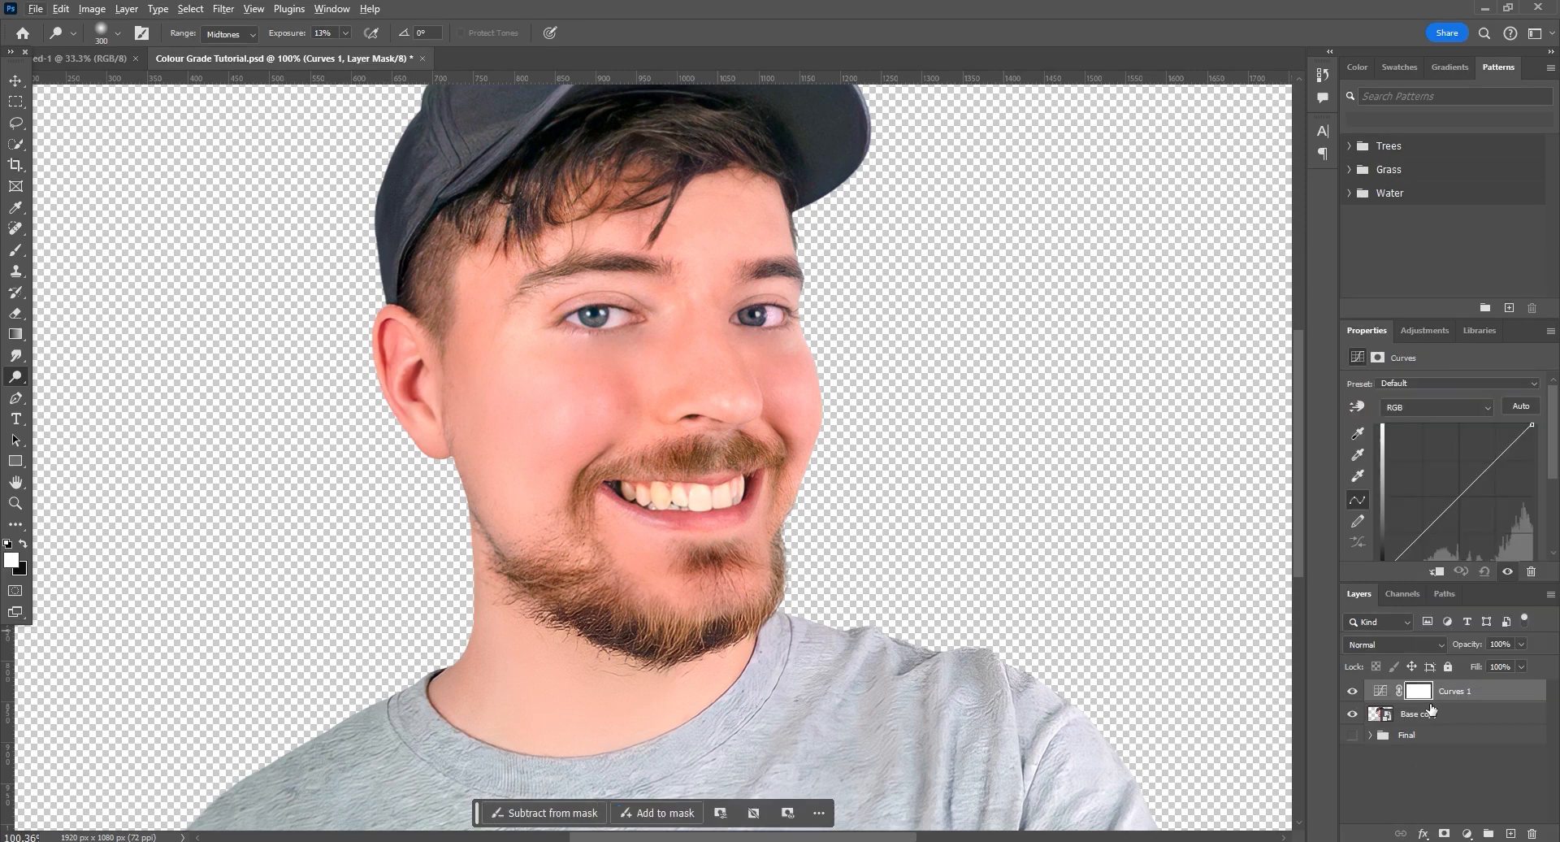
pyautogui.keyDown('alt'); pyautogui.click(1437, 700); pyautogui.keyUp('alt')
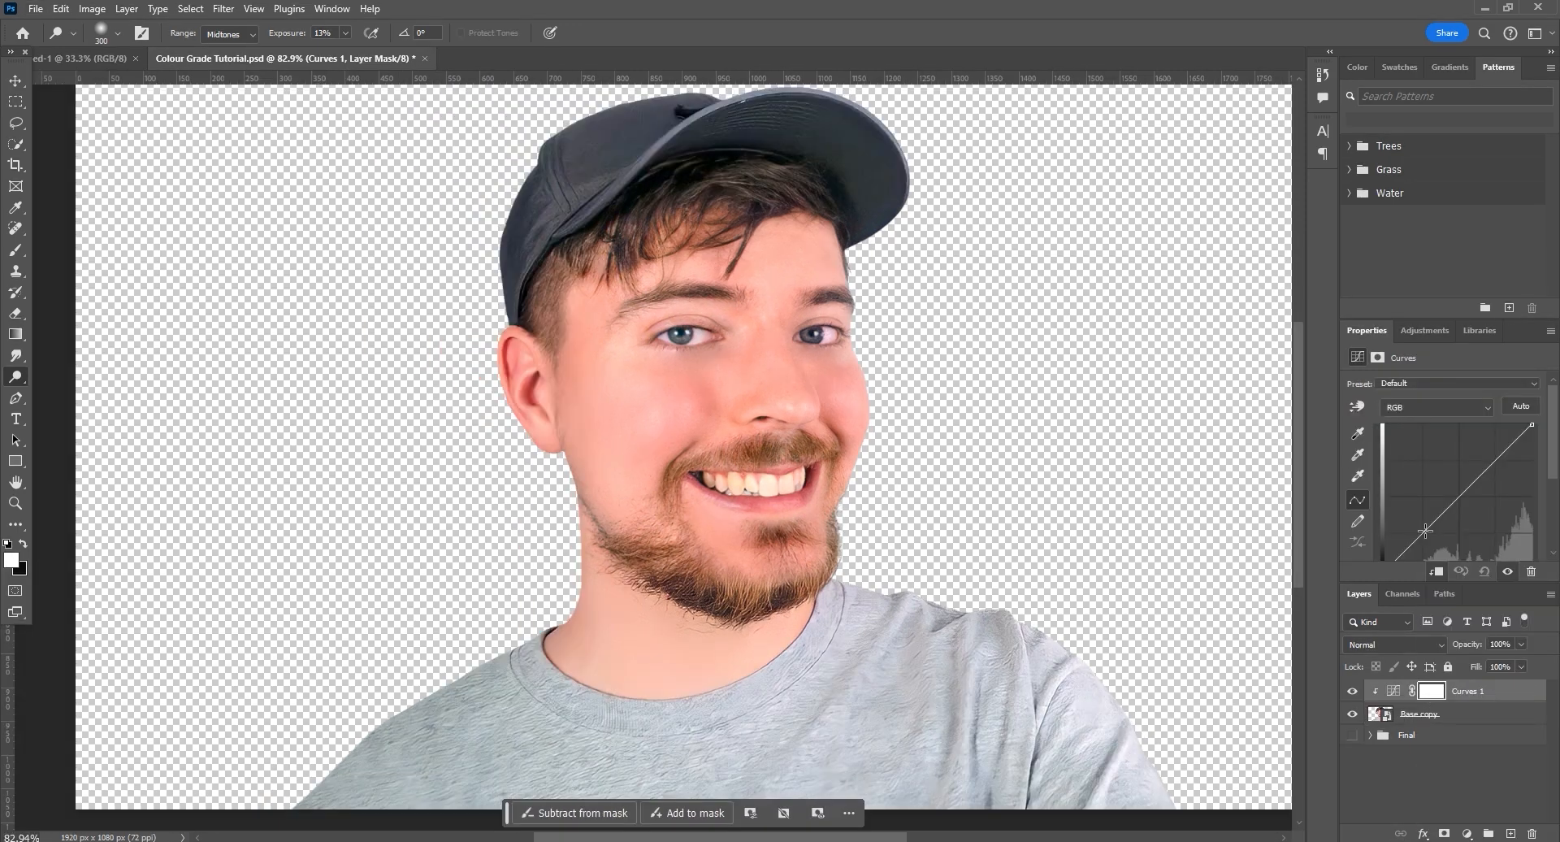
# - Anchor the shadows and raise the midtones on the Curves 1 curve, hide its effect with a black mask, and clear the selection
pyautogui.click(1425, 531)
pyautogui.moveTo(1470, 485)
pyautogui.mouseDown()
pyautogui.moveTo(1458, 463)
pyautogui.moveTo(1456, 479)
pyautogui.mouseUp()
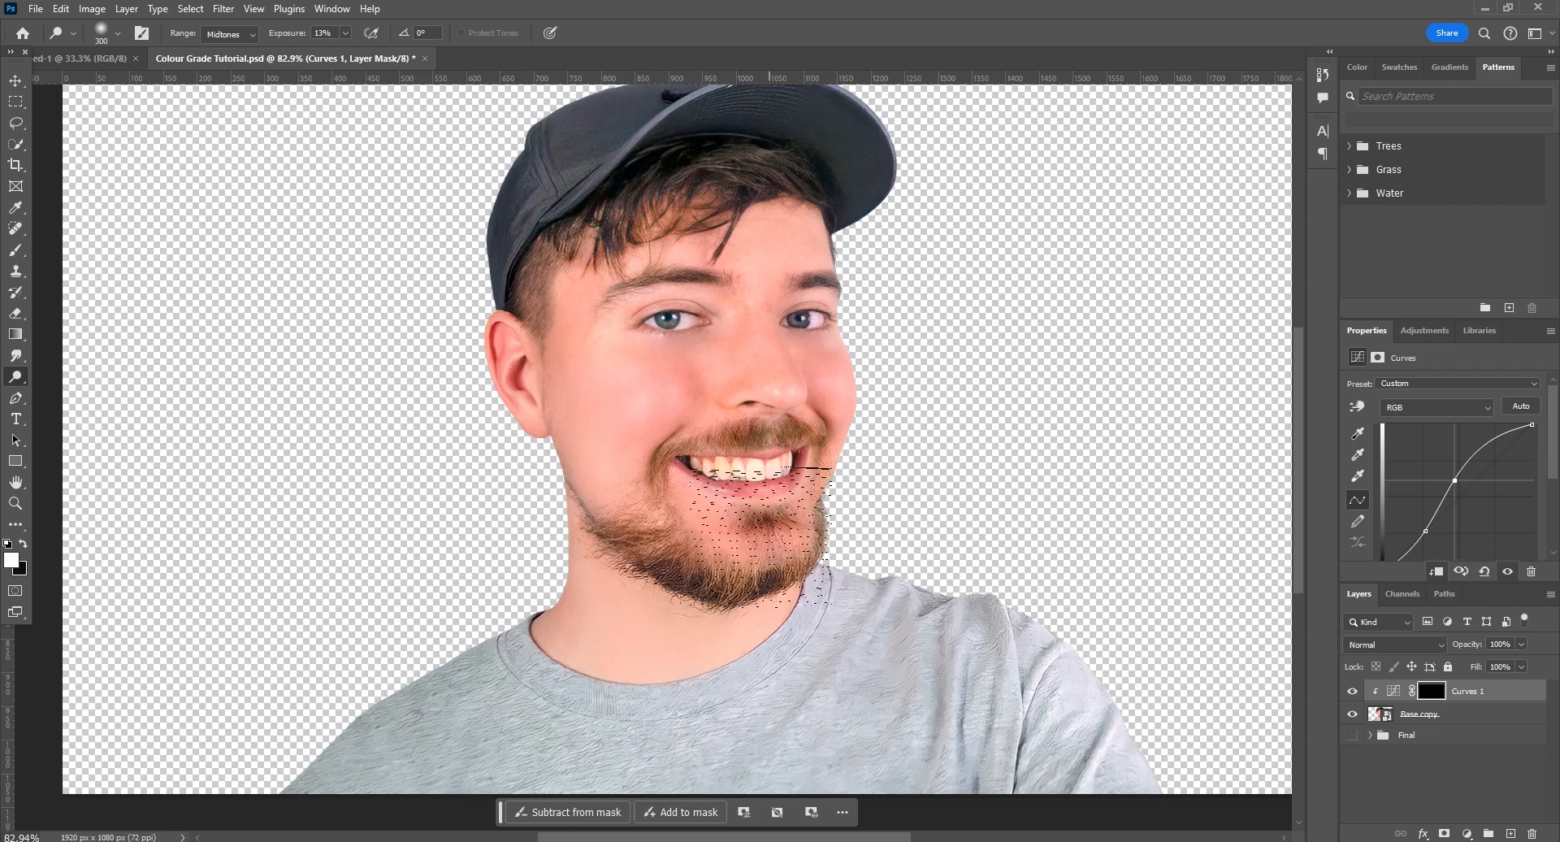
pyautogui.hotkey('ctrl', 'd')
# - Add a second Curves adjustment layer above Curves 1 and clip it to the layers below
pyautogui.click(1467, 833)
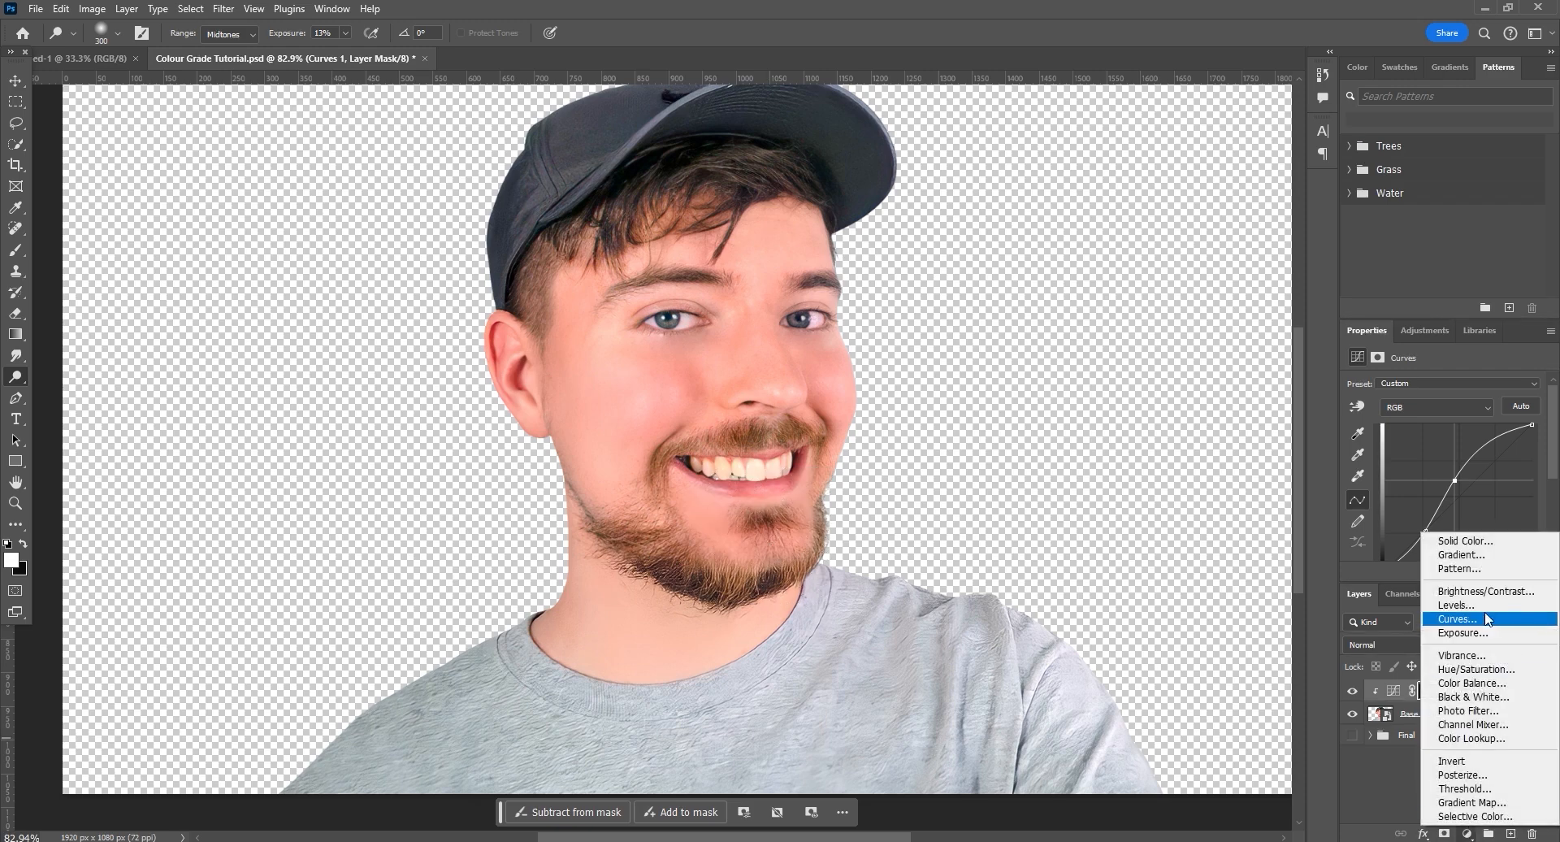
pyautogui.click(1480, 617)
pyautogui.keyDown('alt'); pyautogui.click(1446, 701); pyautogui.keyUp('alt')
# - Pull the midtones down on the Curves 2 curve and set that layer's blend mode to Luminosity
pyautogui.scroll(-1, 1462, 458)
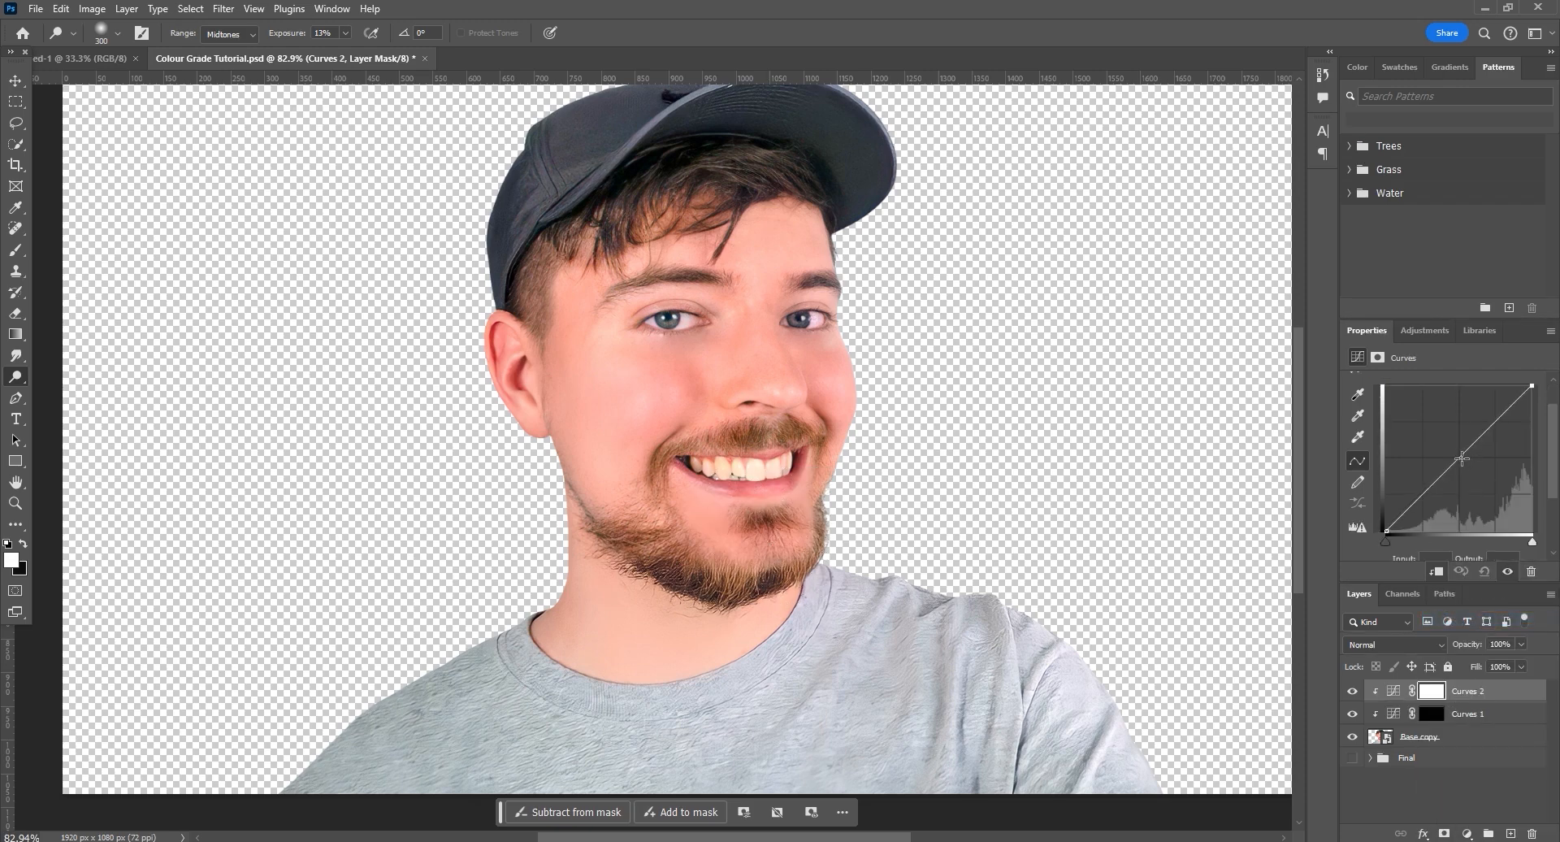
pyautogui.moveTo(1461, 460); pyautogui.dragTo(1473, 480)
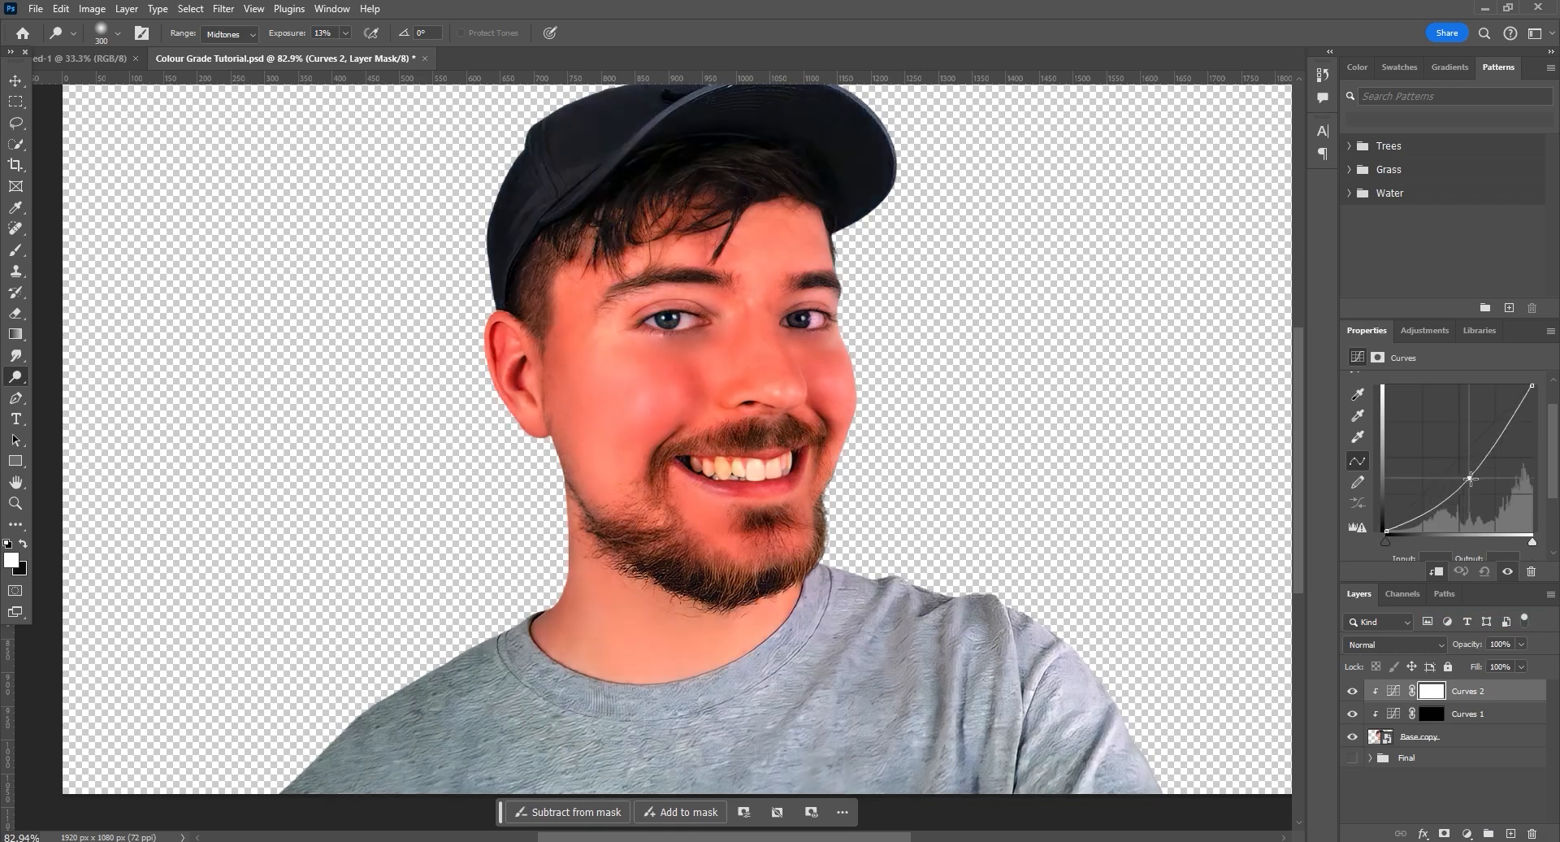
pyautogui.click(1399, 646)
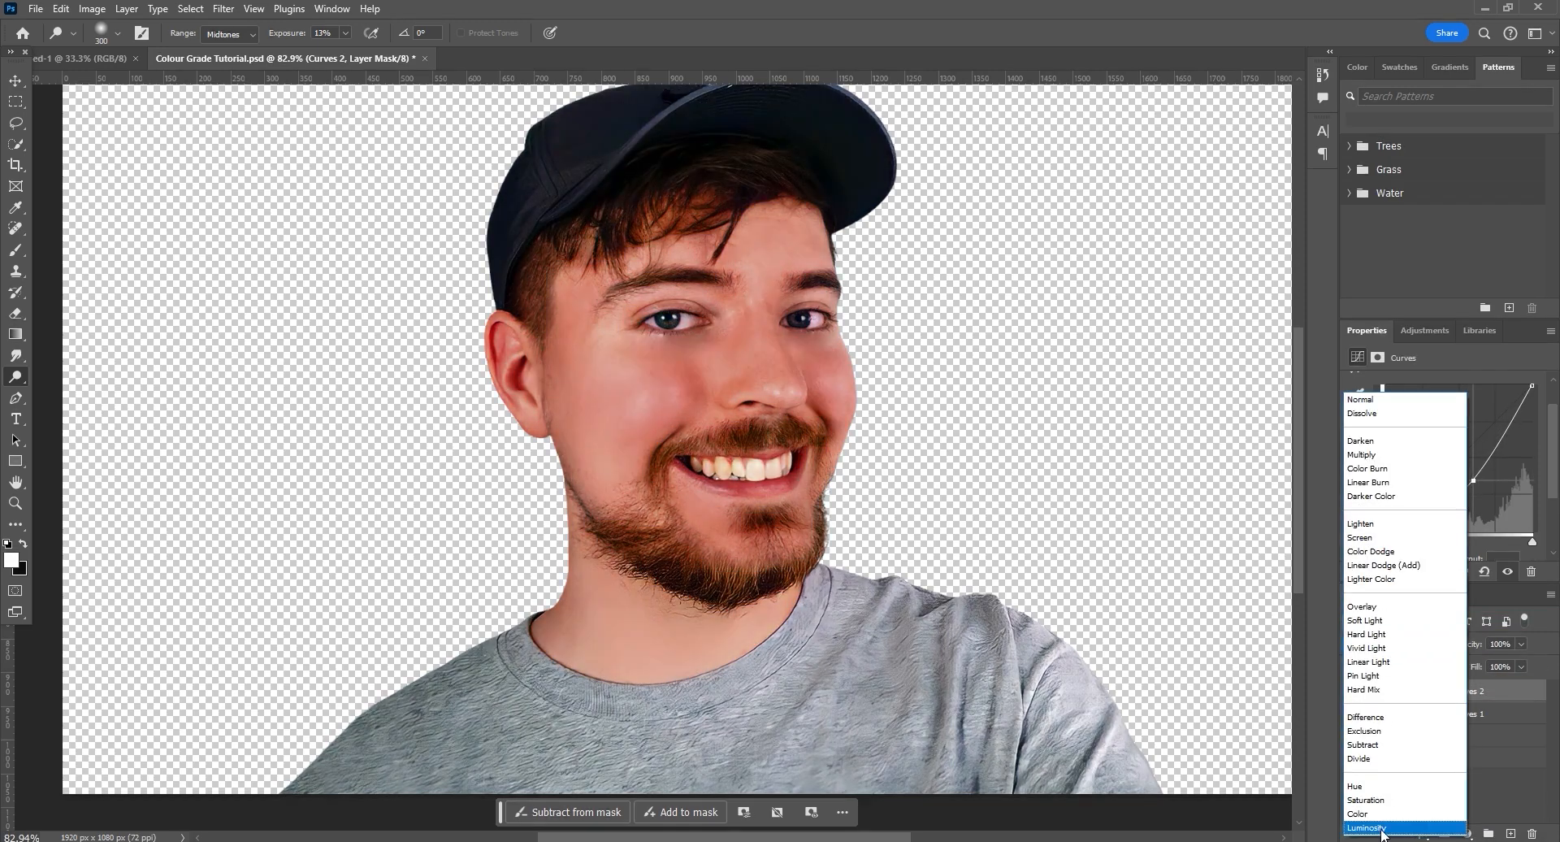
pyautogui.click(1388, 832)
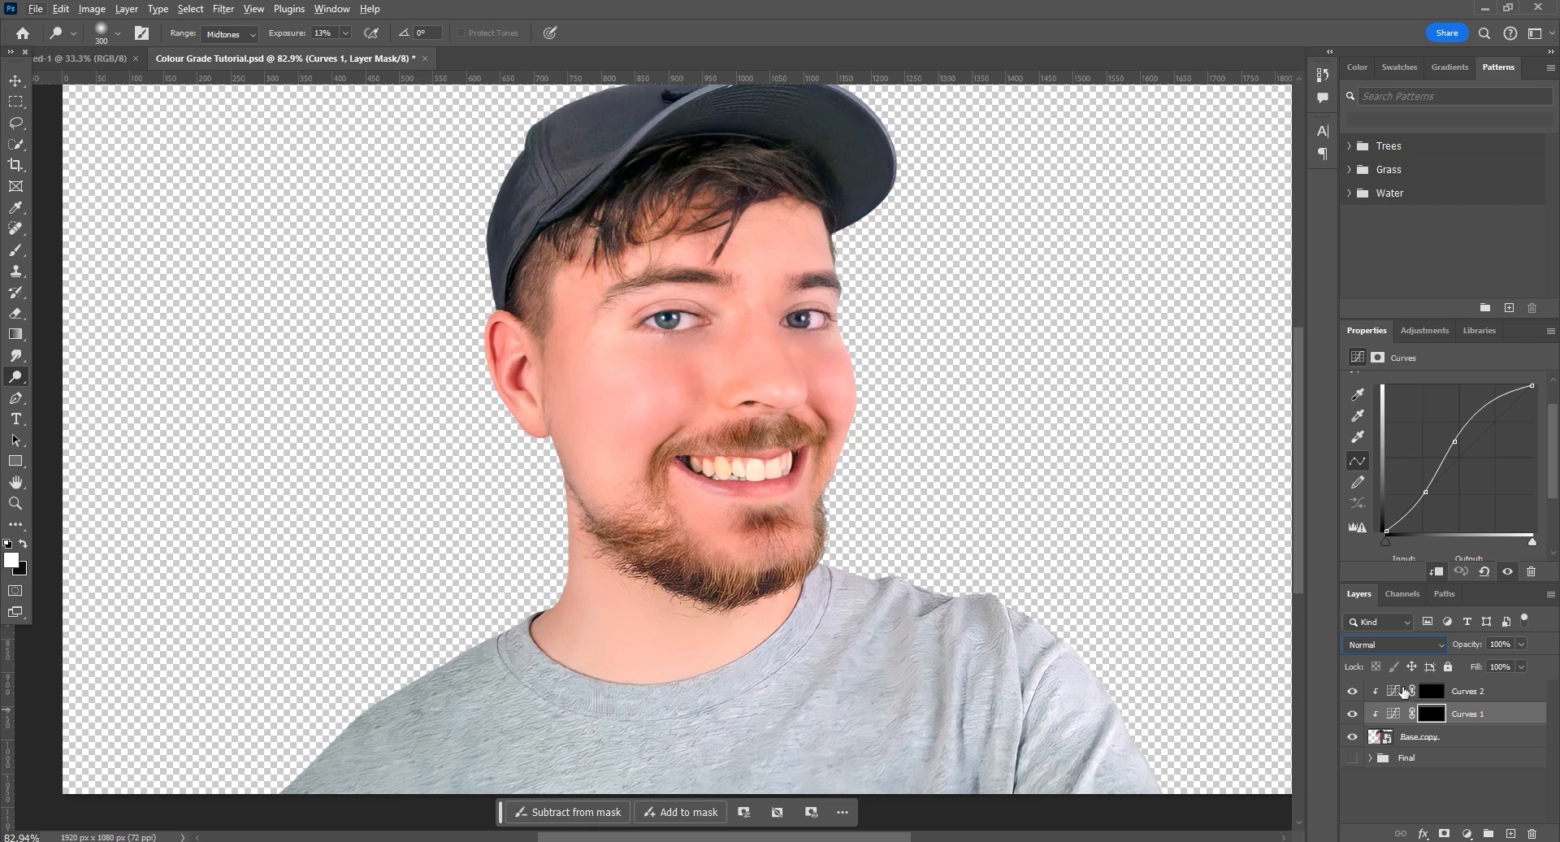
# - Paint soft white highlights into the Curves 1 mask under the eye and across the cheek and nose at 16% flow
pyautogui.click(16, 251)
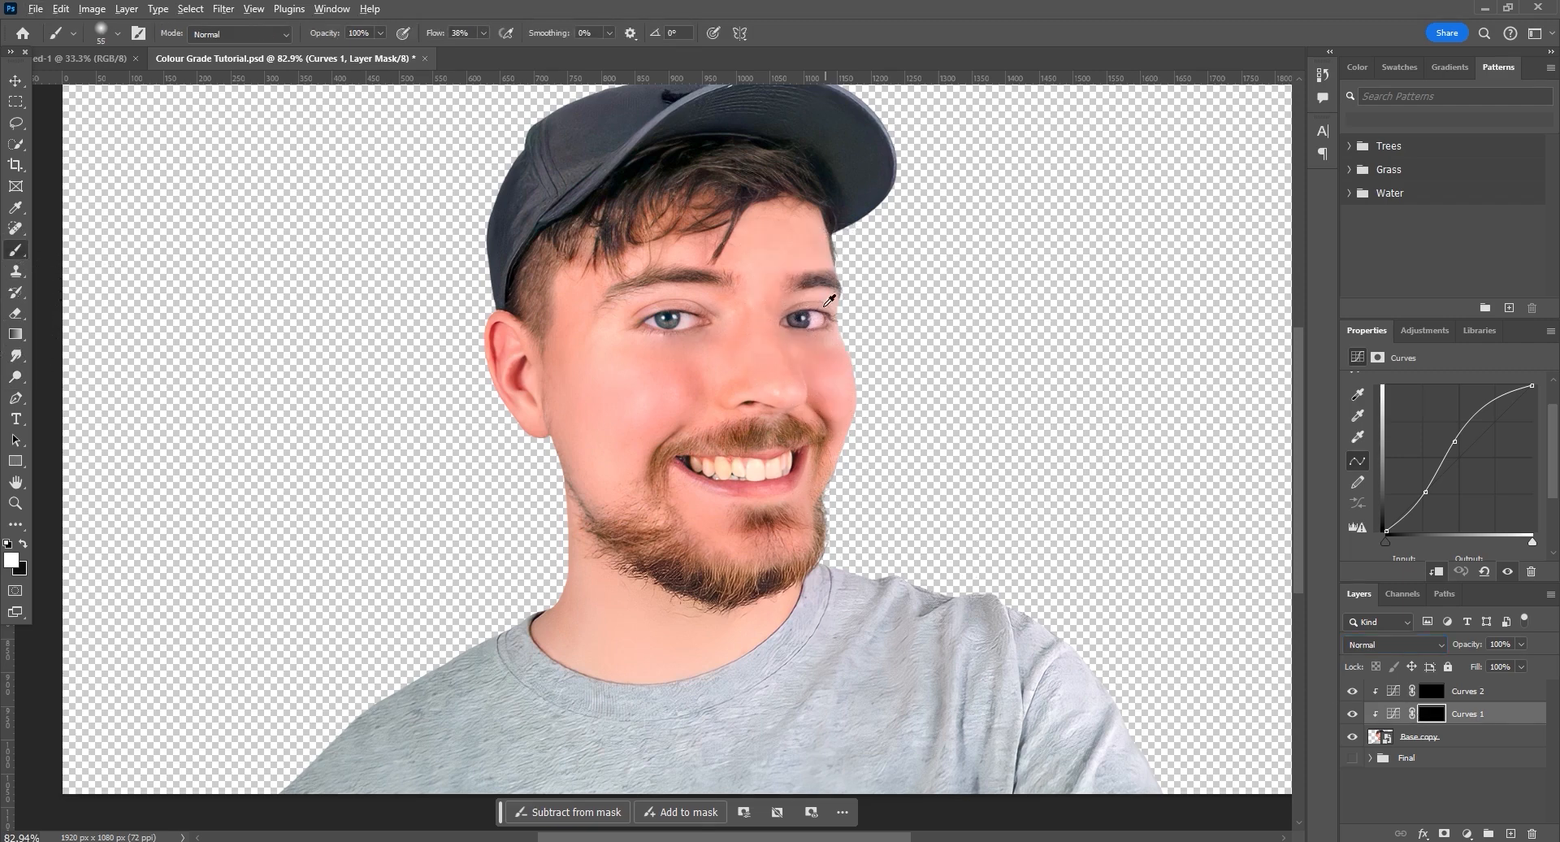
pyautogui.scroll(3, 816, 312)
pyautogui.click(483, 32)
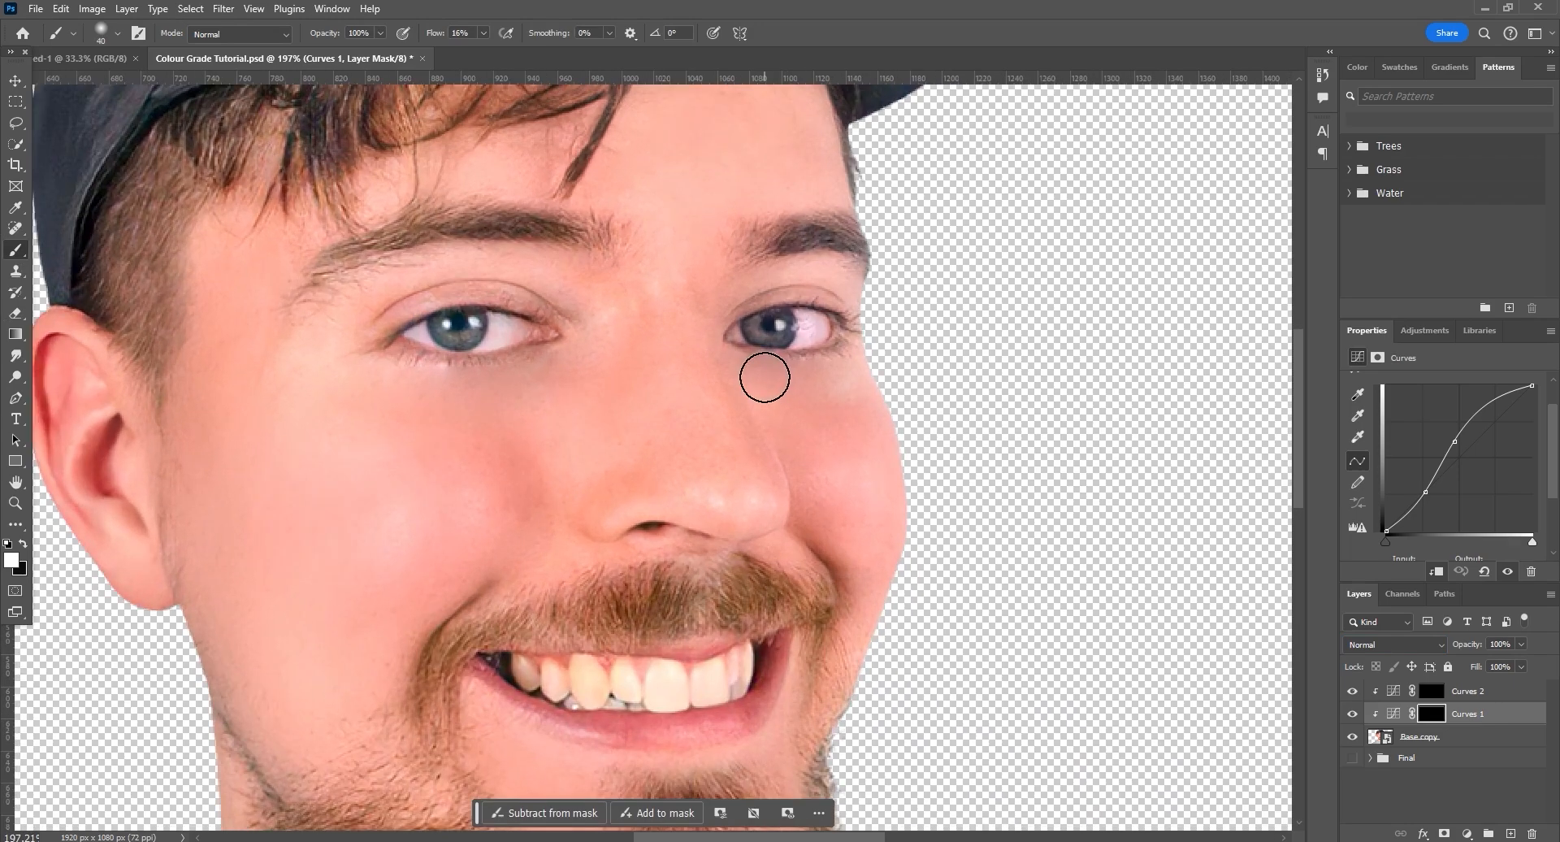
pyautogui.moveTo(764, 377); pyautogui.dragTo(742, 428)
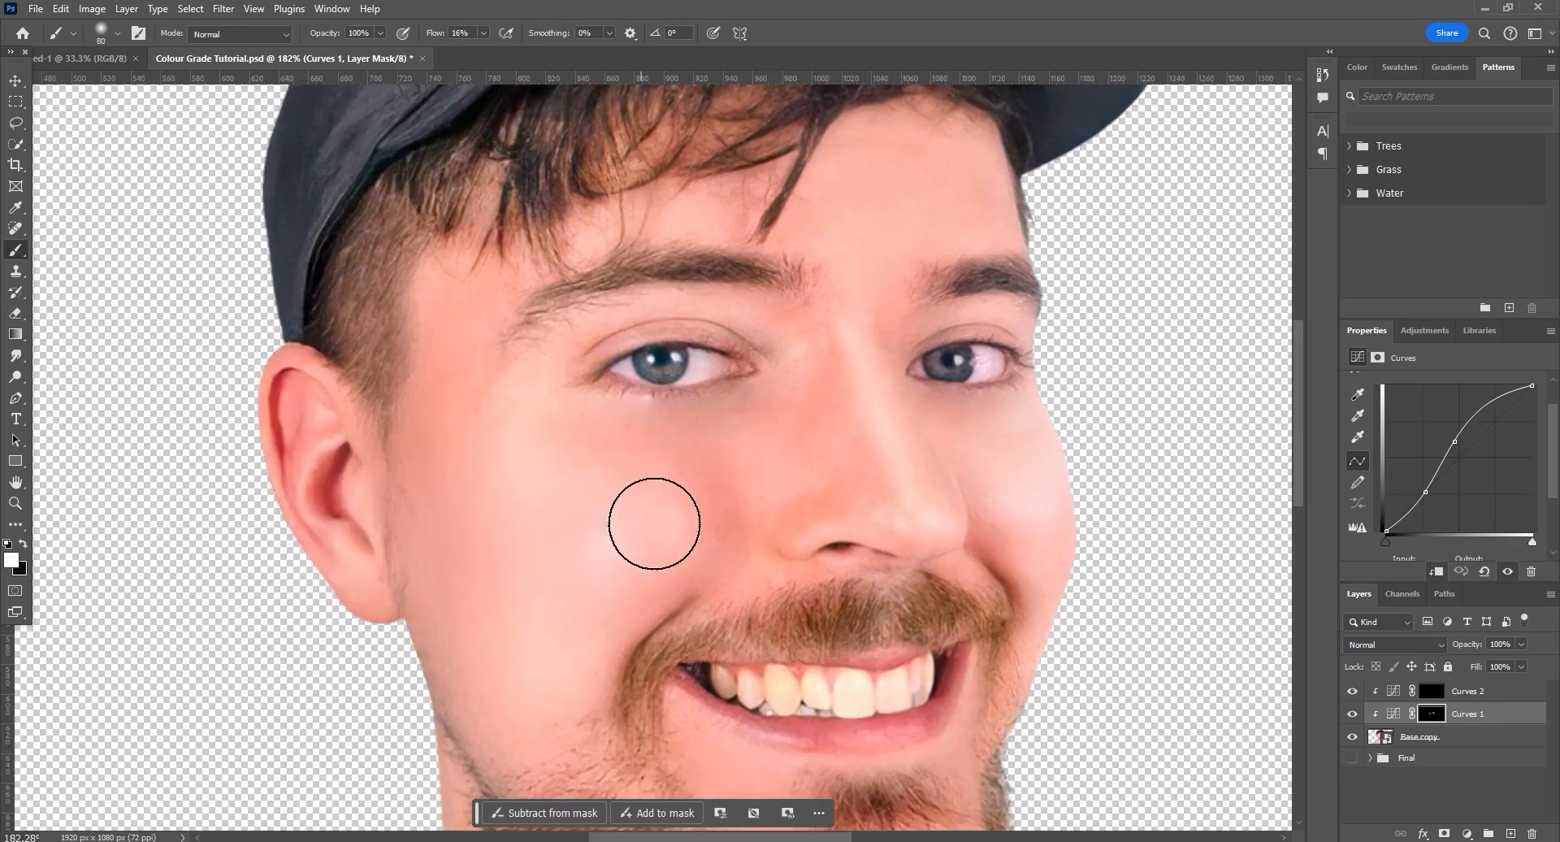
pyautogui.moveTo(651, 522); pyautogui.dragTo(808, 494)
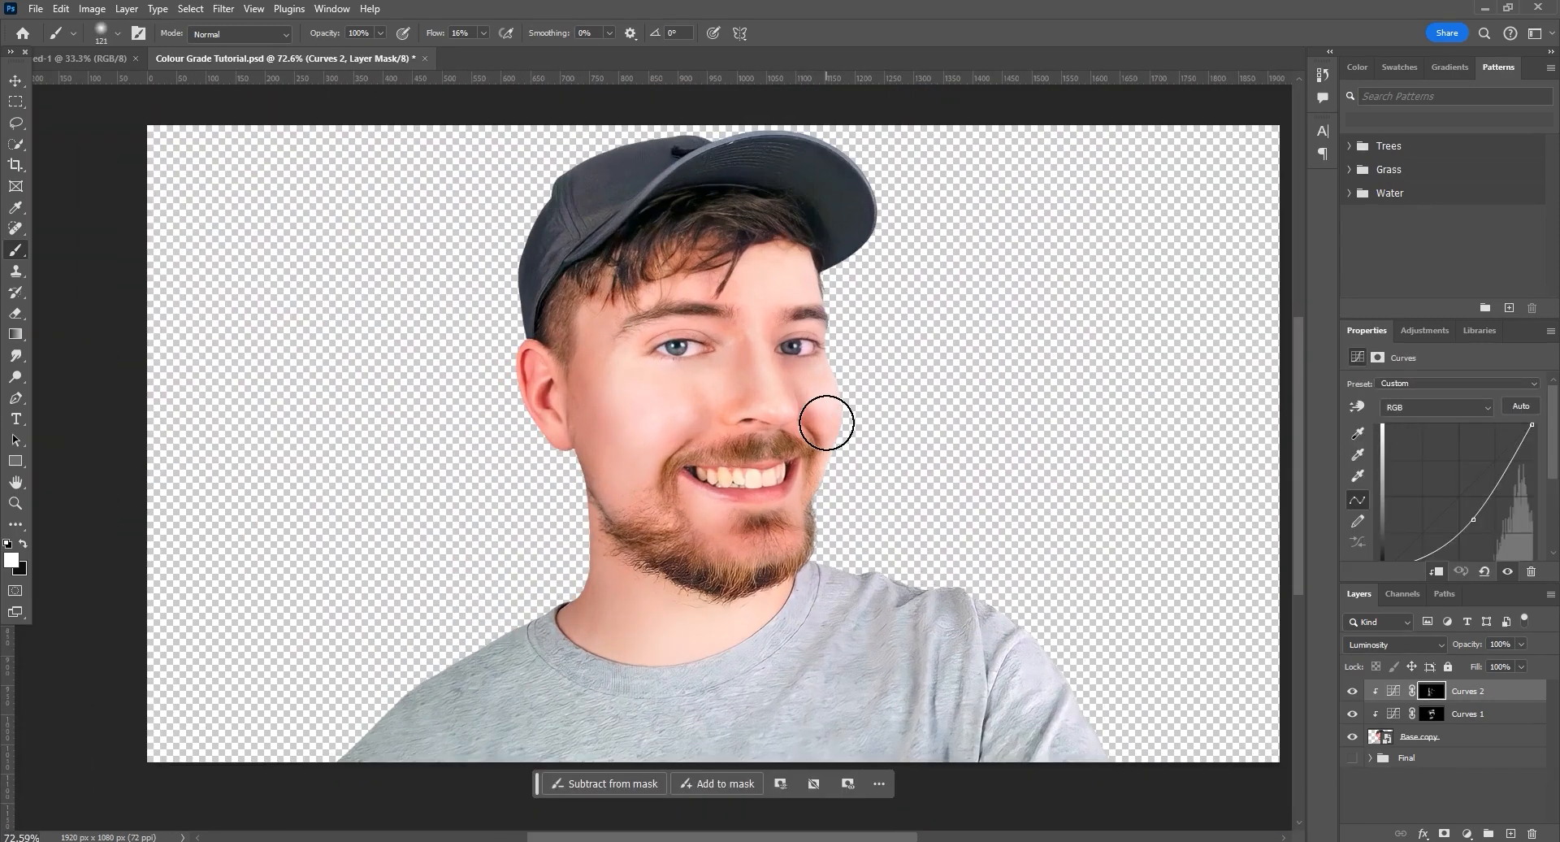
# - Add a Hue/Saturation layer clipped to the layers below, with Colorize on, hue 198 and saturation 4
pyautogui.click(1467, 834)
pyautogui.click(1467, 834)
pyautogui.click(1467, 834)
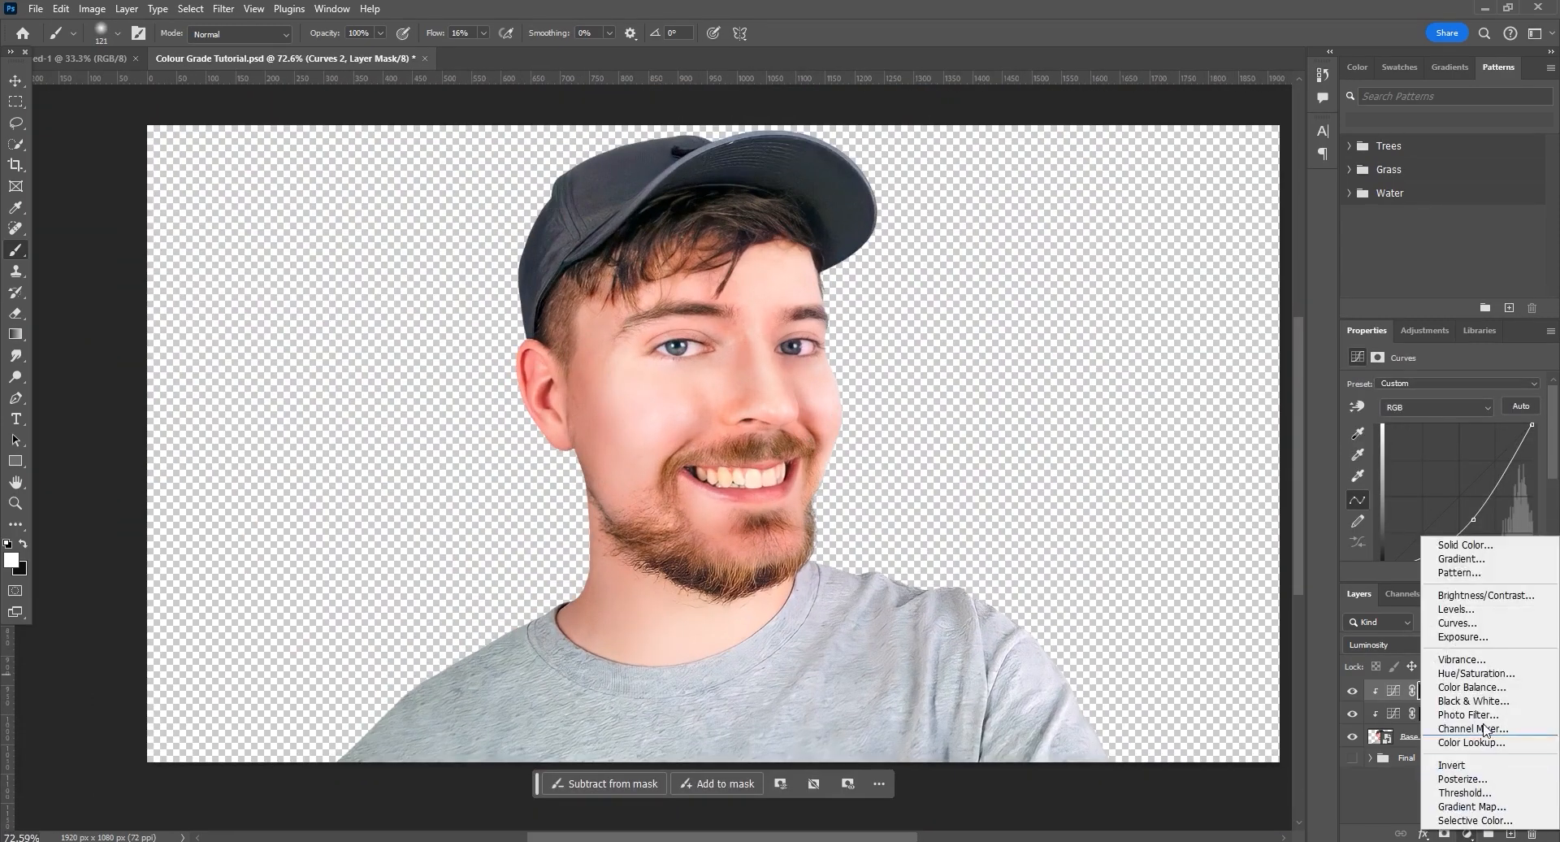
pyautogui.click(1496, 676)
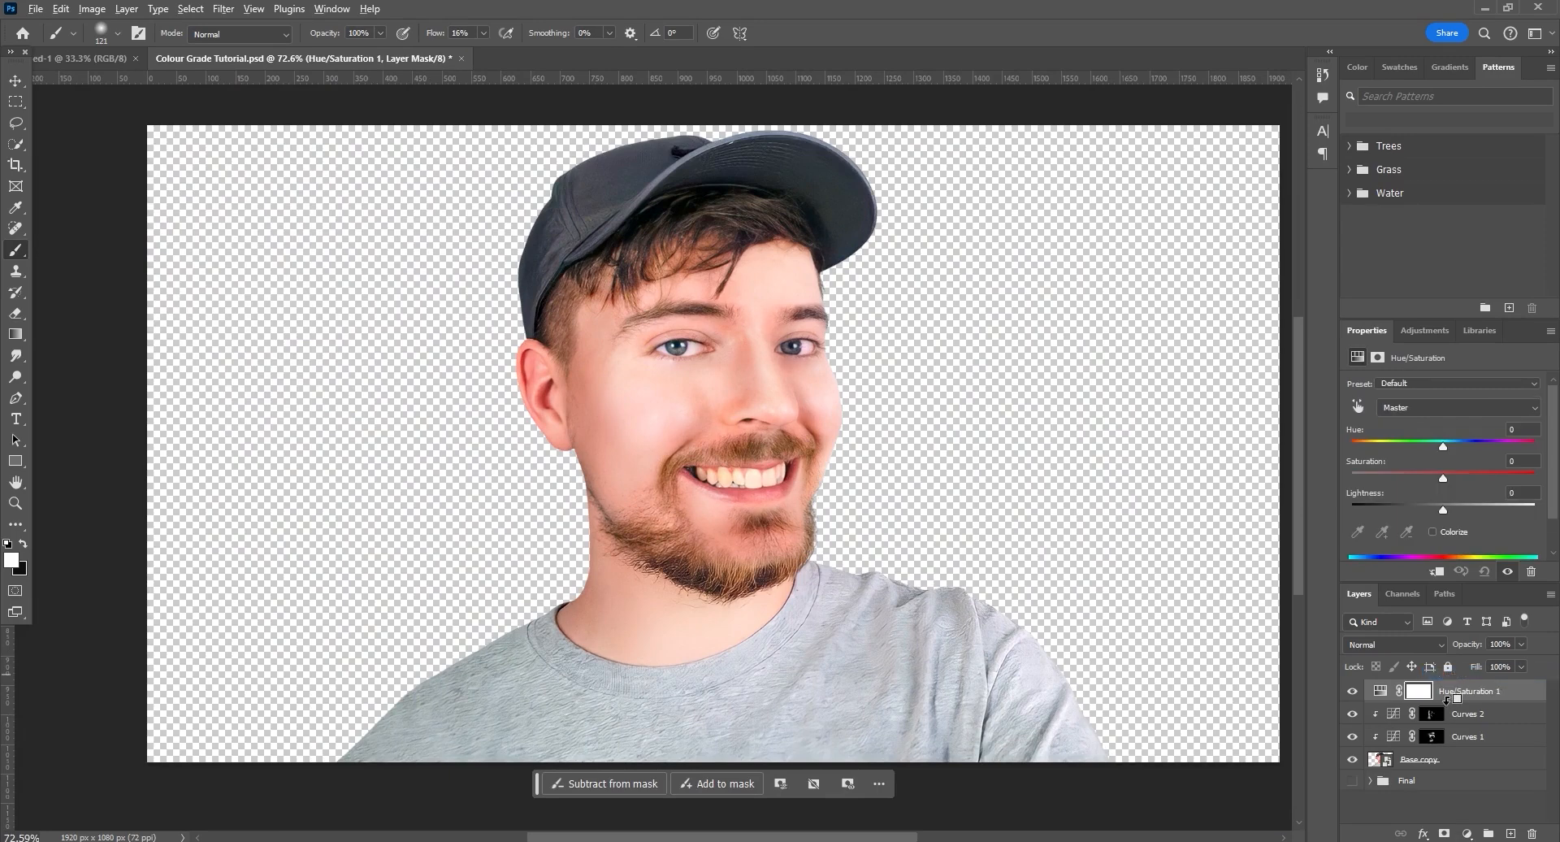
pyautogui.click(1444, 534)
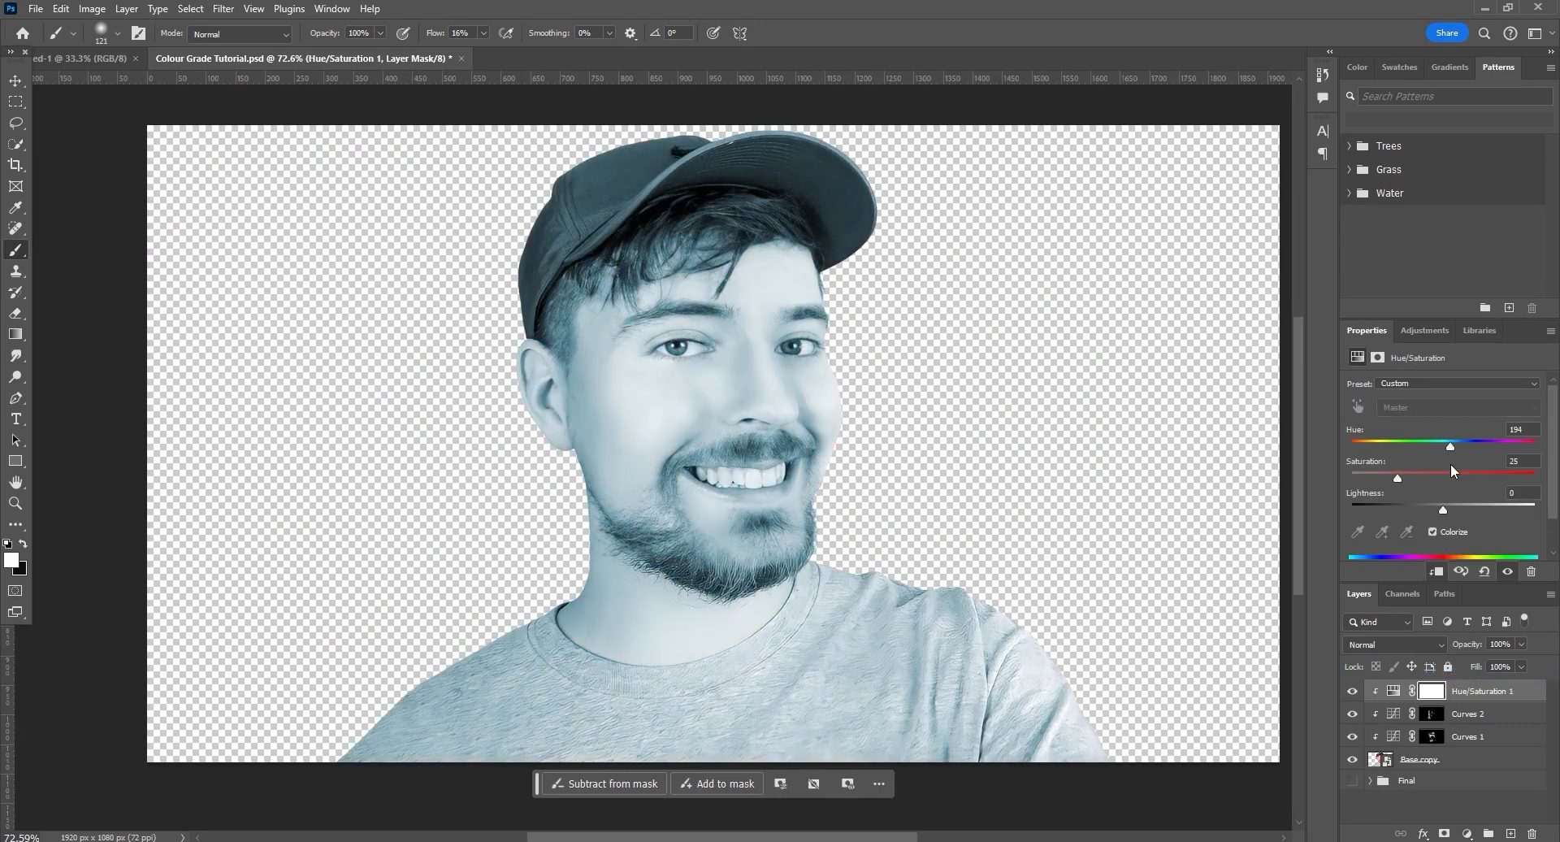
pyautogui.moveTo(1373, 479); pyautogui.dragTo(1363, 480)
# - Invert the Hue/Saturation 1 mask to black and paint the effect back over the teeth with a small brush
pyautogui.scroll(4, 842, 507)
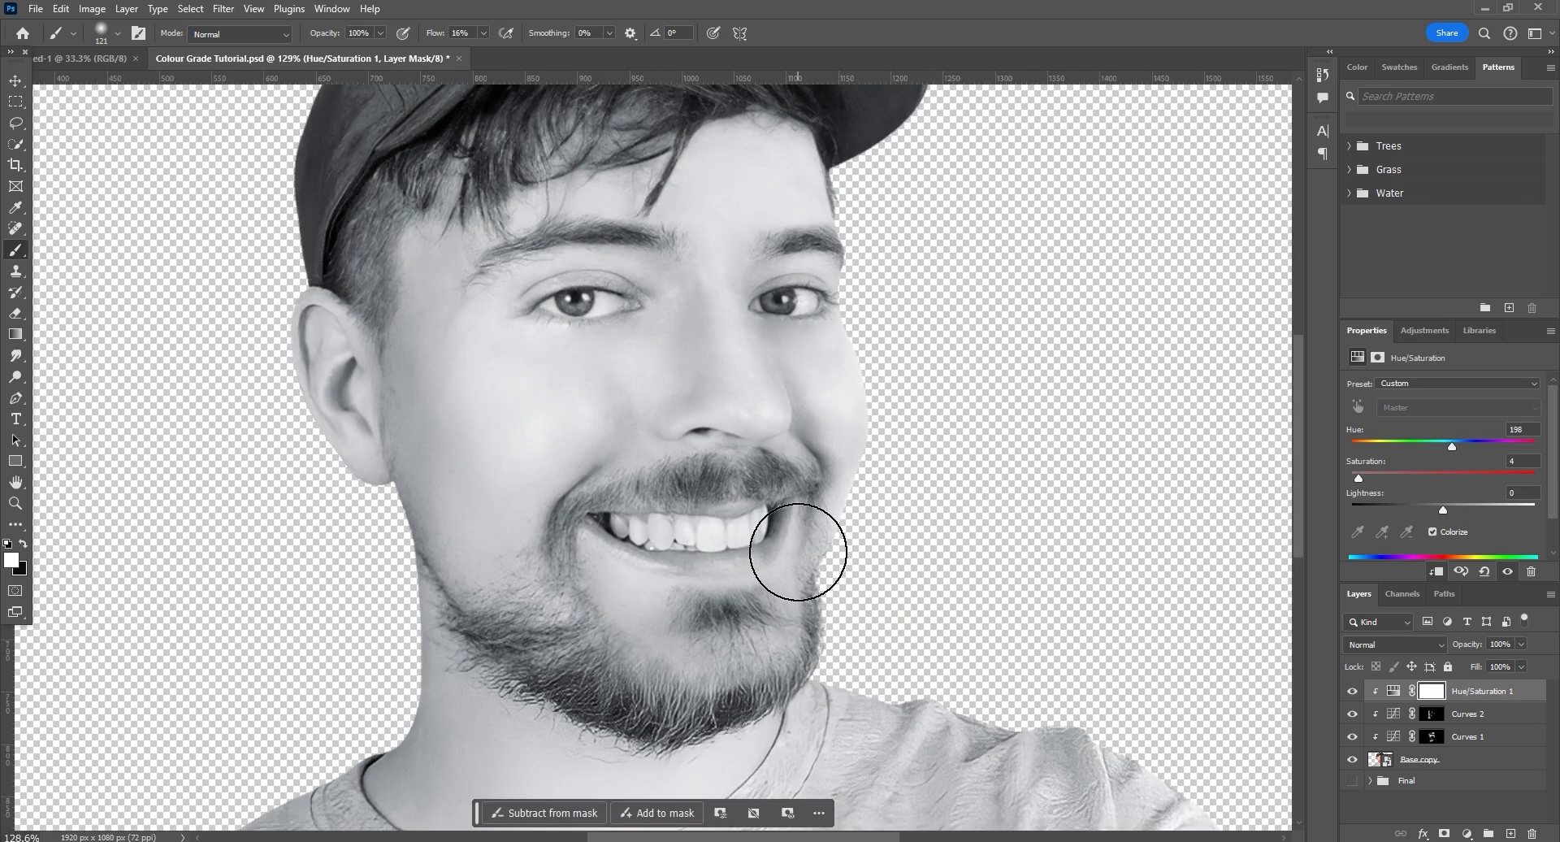
pyautogui.hotkey('ctrl', 'i')
pyautogui.scroll(9, 737, 545)
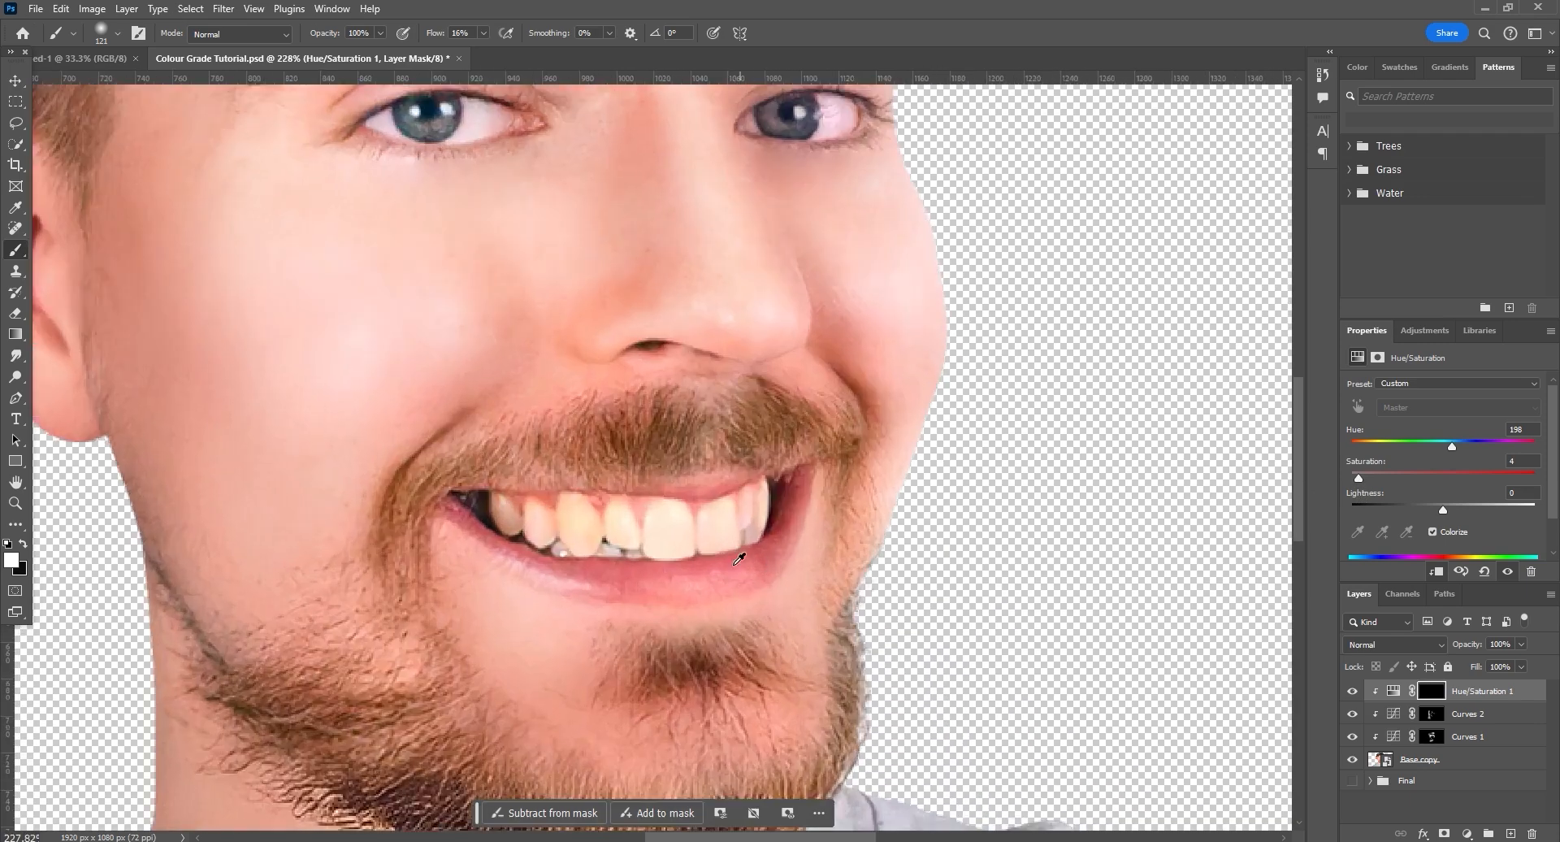
pyautogui.press('[')
pyautogui.press('[')
pyautogui.press('[')
pyautogui.press('[')
pyautogui.press('[')
pyautogui.press('[')
pyautogui.press('[')
pyautogui.press('[')
pyautogui.press('[')
pyautogui.press('[')
pyautogui.press('[')
pyautogui.moveTo(634, 552)
pyautogui.mouseDown()
pyautogui.moveTo(610, 511)
pyautogui.moveTo(683, 542)
pyautogui.moveTo(663, 536)
pyautogui.moveTo(634, 560)
pyautogui.mouseUp()
pyautogui.press('[')
pyautogui.moveTo(731, 528); pyautogui.dragTo(772, 557)
pyautogui.press('[')
pyautogui.moveTo(615, 585); pyautogui.dragTo(539, 557)
pyautogui.moveTo(420, 552); pyautogui.dragTo(615, 583)
pyautogui.moveTo(615, 583)
pyautogui.mouseDown()
pyautogui.moveTo(671, 564)
pyautogui.moveTo(463, 529)
pyautogui.mouseUp()
pyautogui.scroll(2, 700, 553)
pyautogui.moveTo(617, 617); pyautogui.dragTo(637, 556)
pyautogui.scroll(-1, 637, 556)
pyautogui.press('[')
pyautogui.moveTo(946, 509); pyautogui.dragTo(945, 560)
pyautogui.scroll(-6, 730, 520)
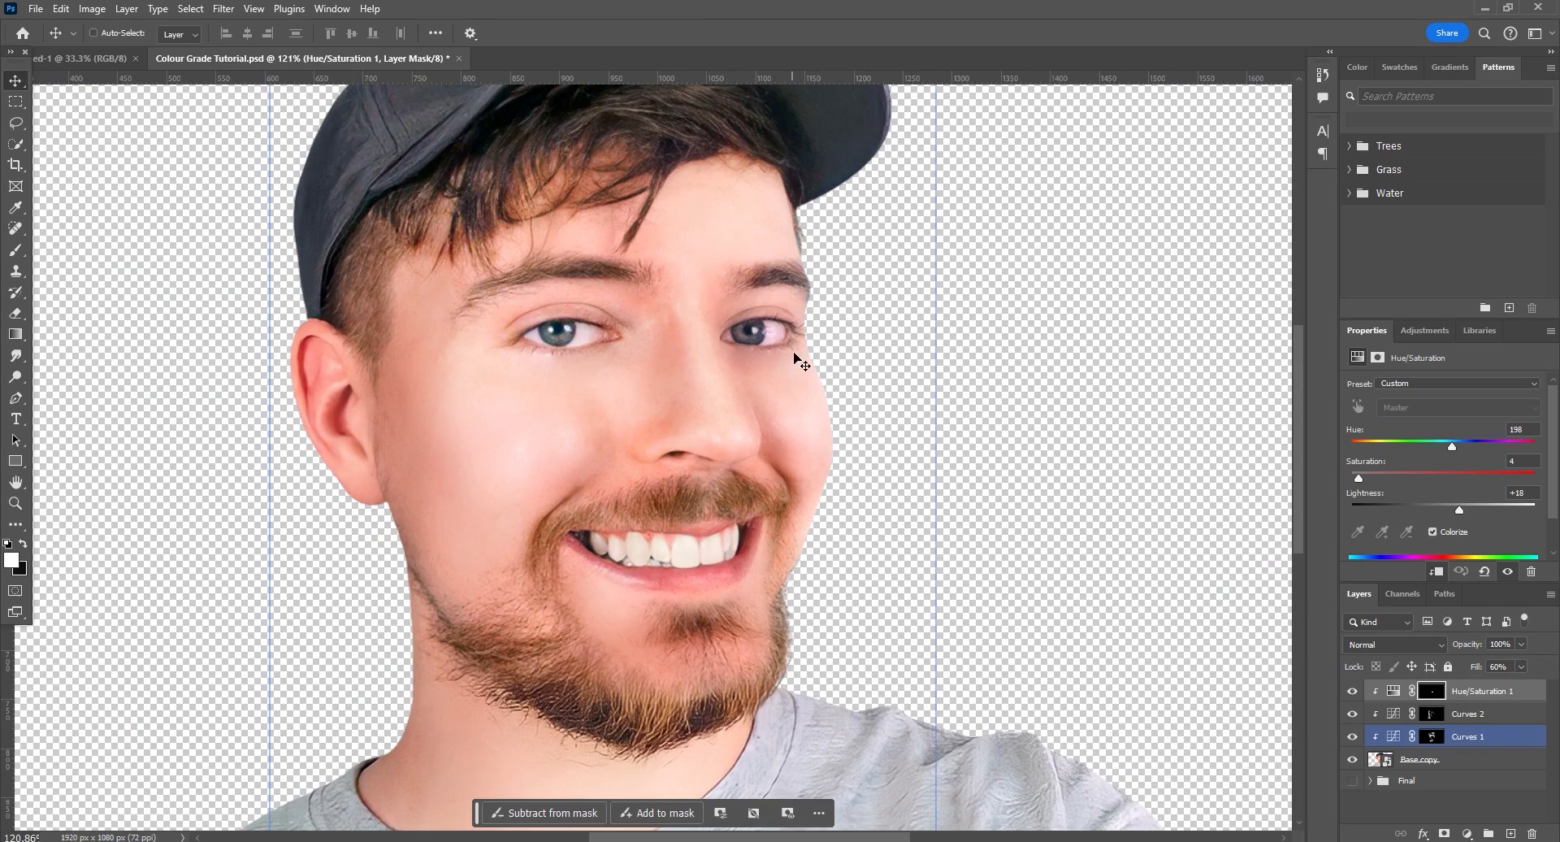
# - Add a clipped Selective Color layer and set its Whites to magenta -19, yellow -73 and black -19
pyautogui.hotkey('alt', ']')
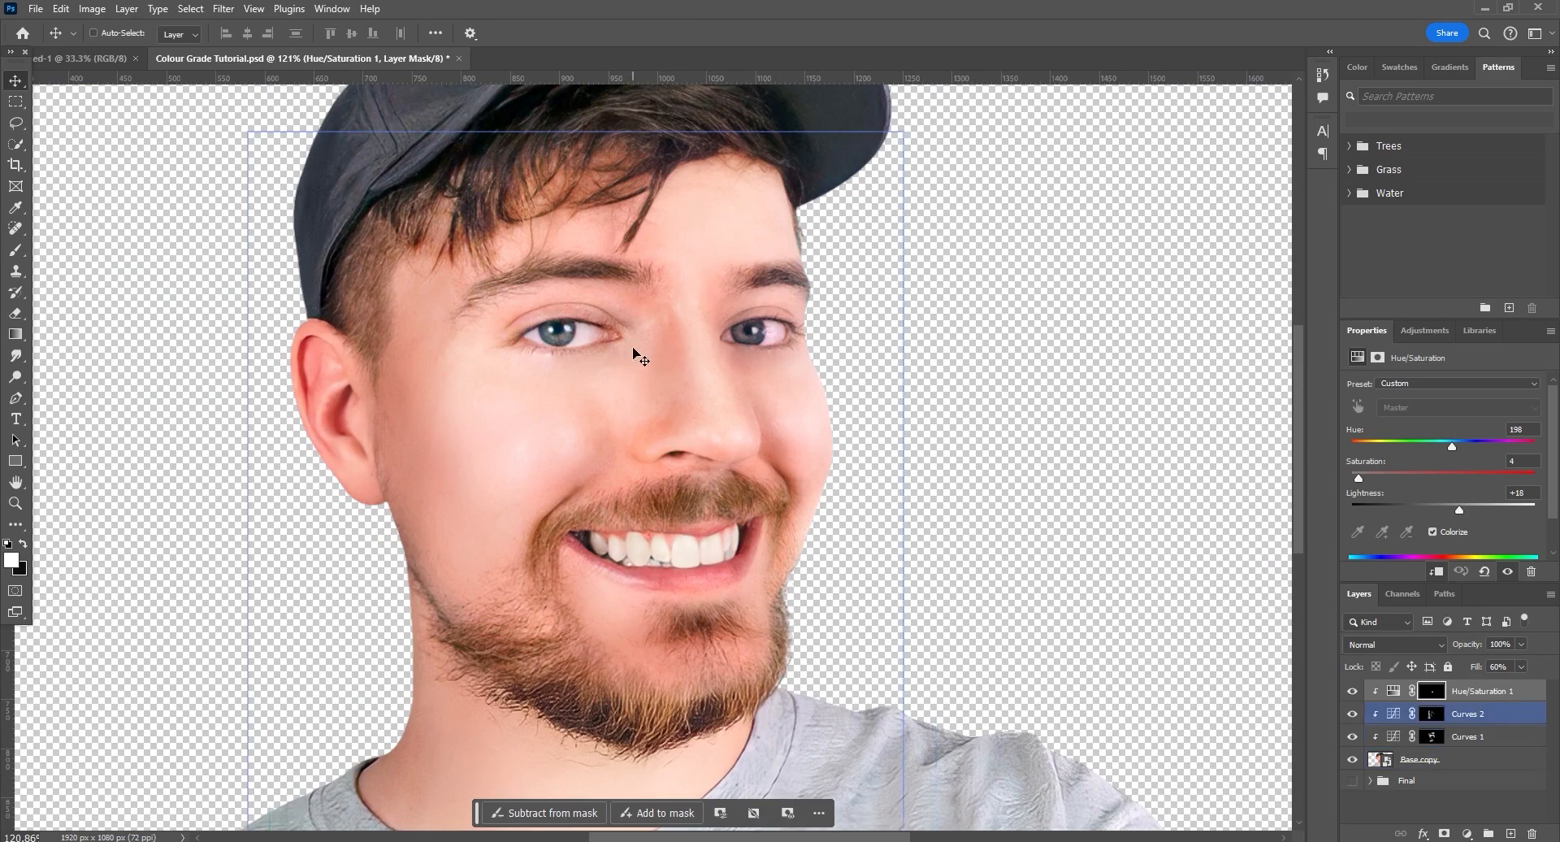
pyautogui.scroll(-4, 632, 354)
pyautogui.click(1467, 833)
pyautogui.click(1468, 827)
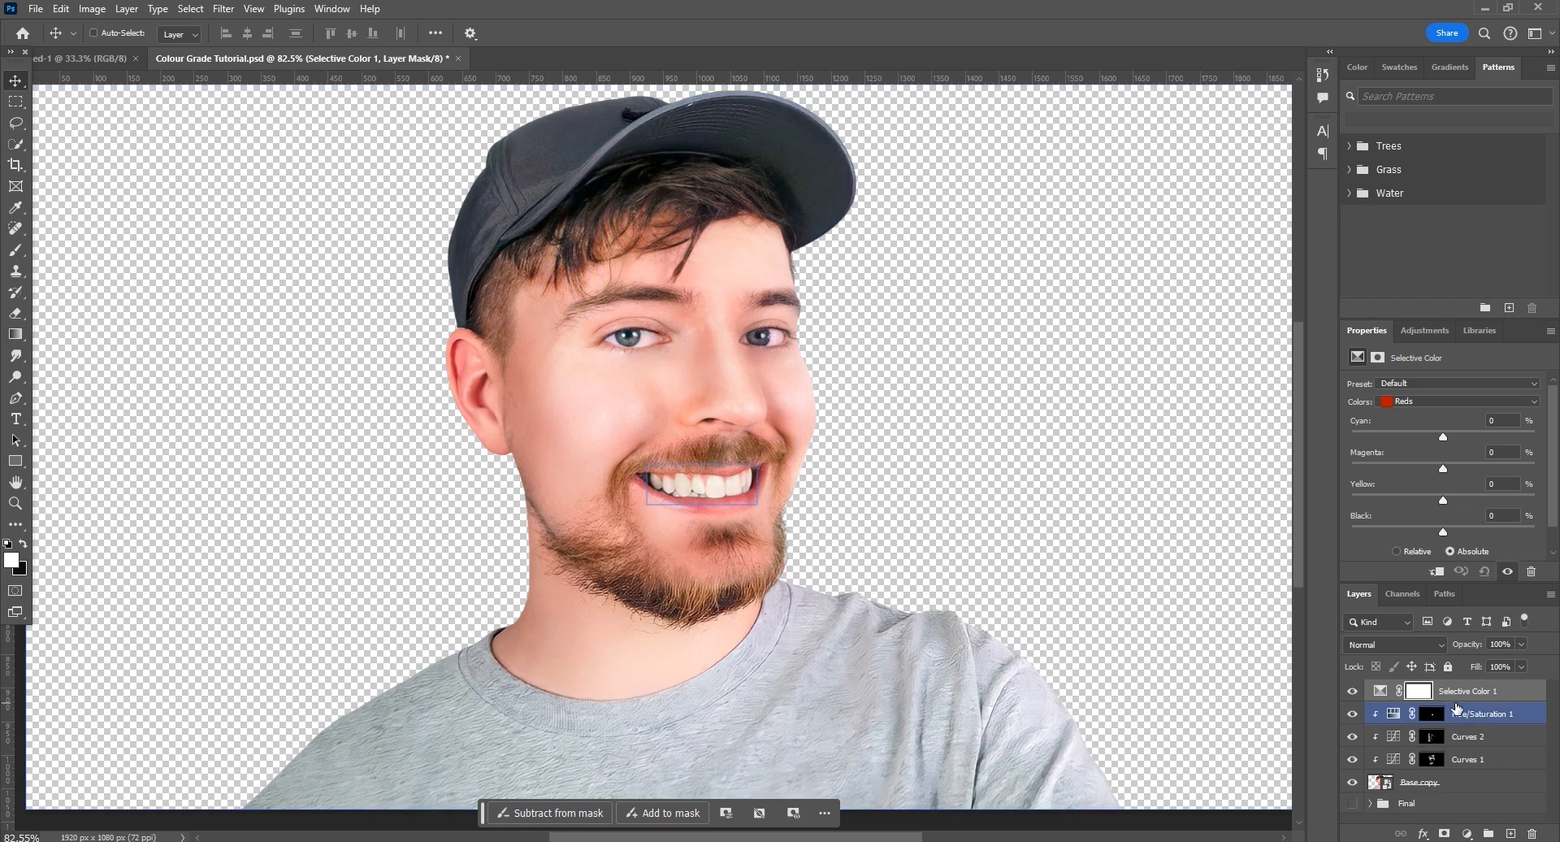
pyautogui.keyDown('alt'); pyautogui.click(1461, 700); pyautogui.keyUp('alt')
pyautogui.moveTo(1442, 531); pyautogui.dragTo(1427, 532)
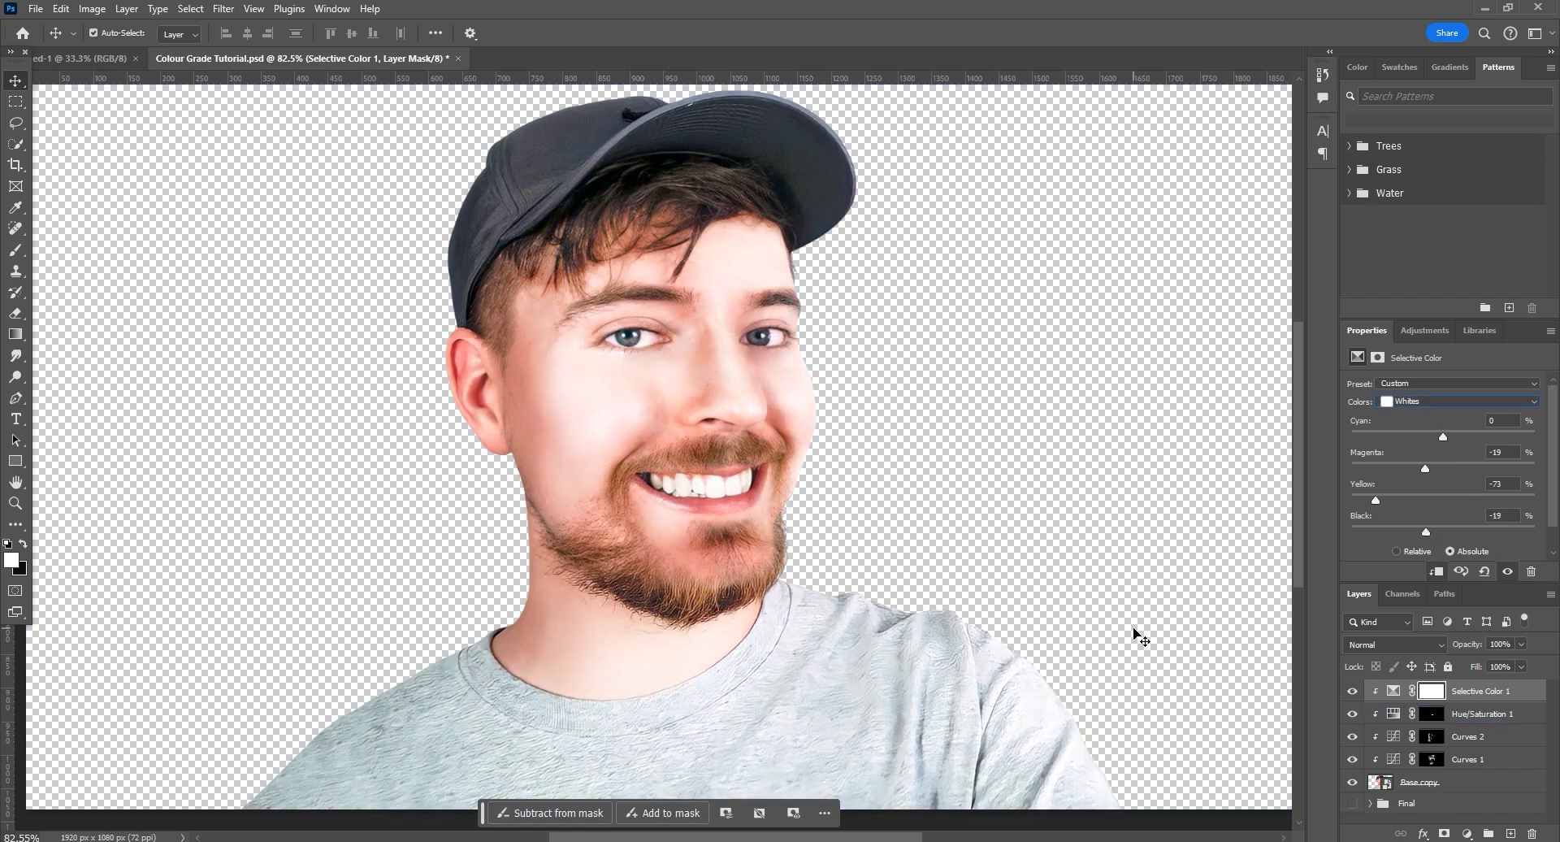
# - Invert the Selective Color 1 mask to black and brush the whitening back in over the teeth
pyautogui.hotkey('ctrl', 'i')
pyautogui.press('b')
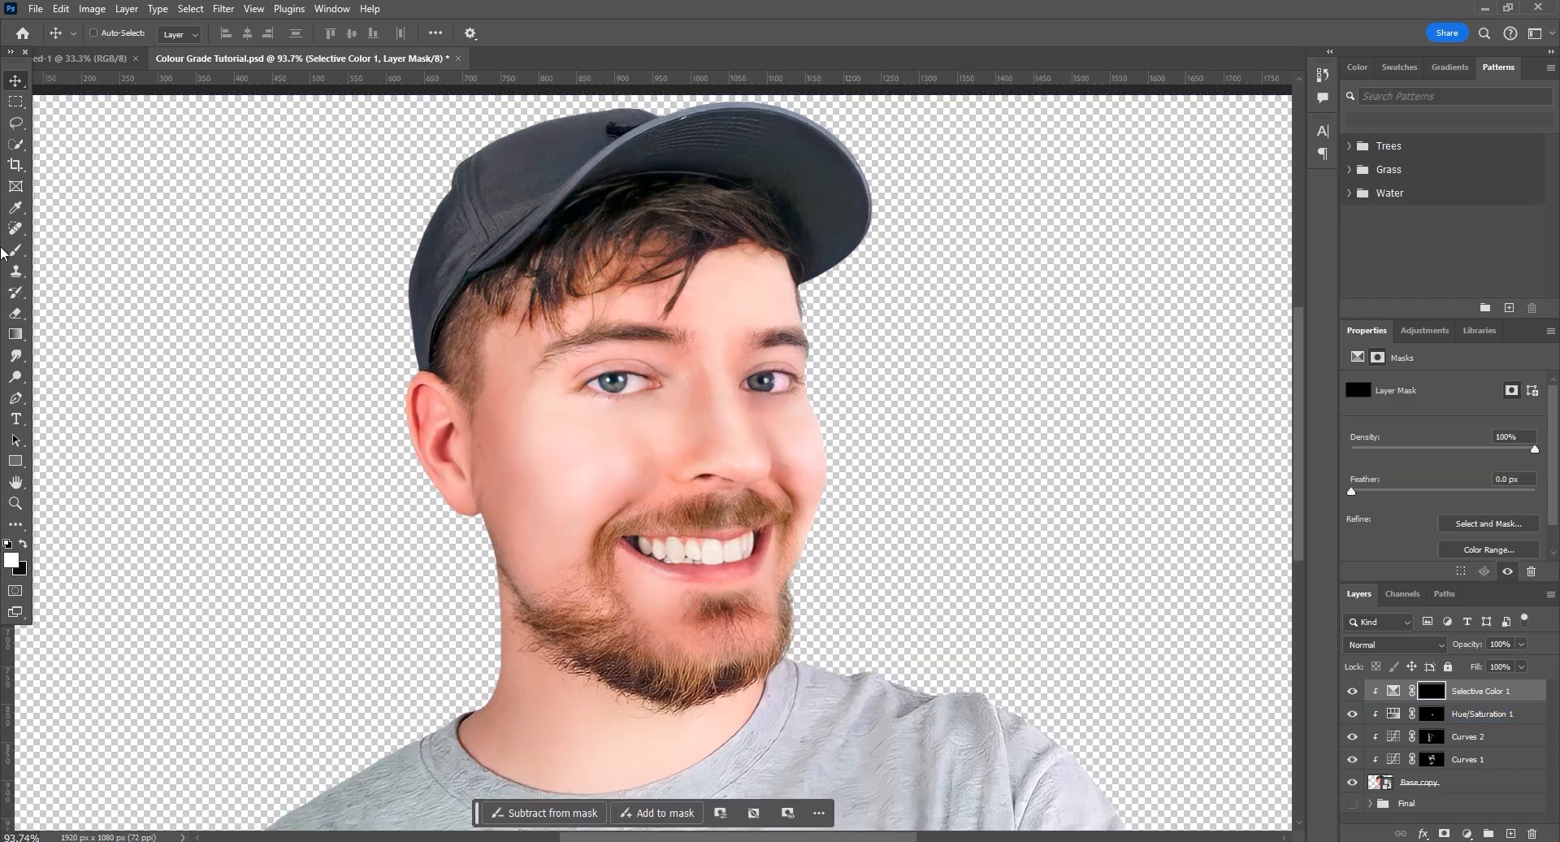
pyautogui.scroll(6, 610, 411)
pyautogui.moveTo(569, 445)
pyautogui.mouseDown()
pyautogui.moveTo(411, 442)
pyautogui.moveTo(564, 435)
pyautogui.moveTo(578, 452)
pyautogui.mouseUp()
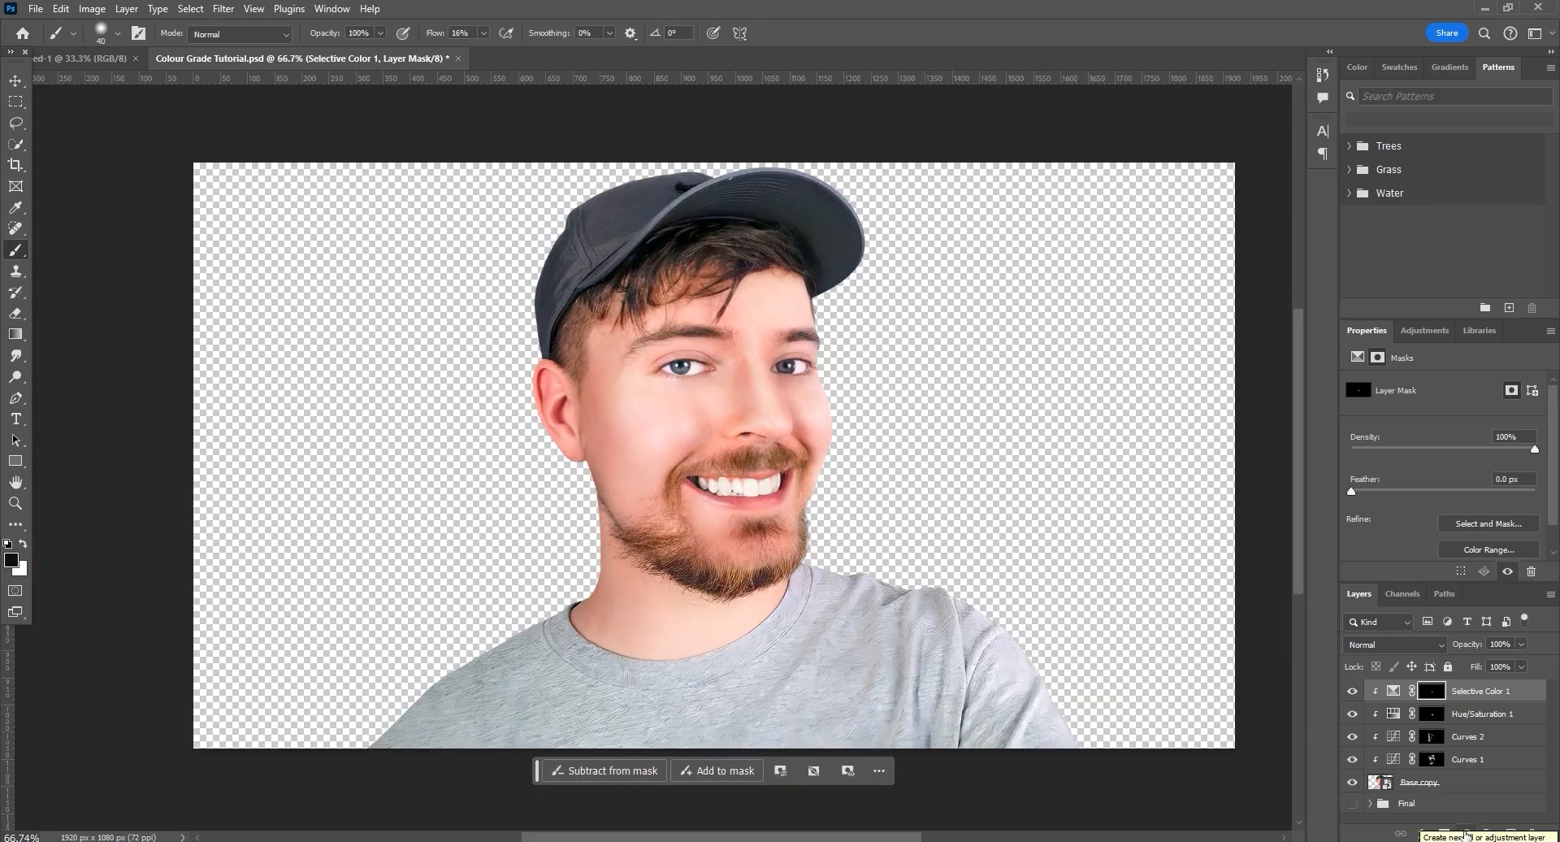
# - Add a second clipped Selective Color layer and set magenta to +12 in its Yellows
pyautogui.click(1466, 835)
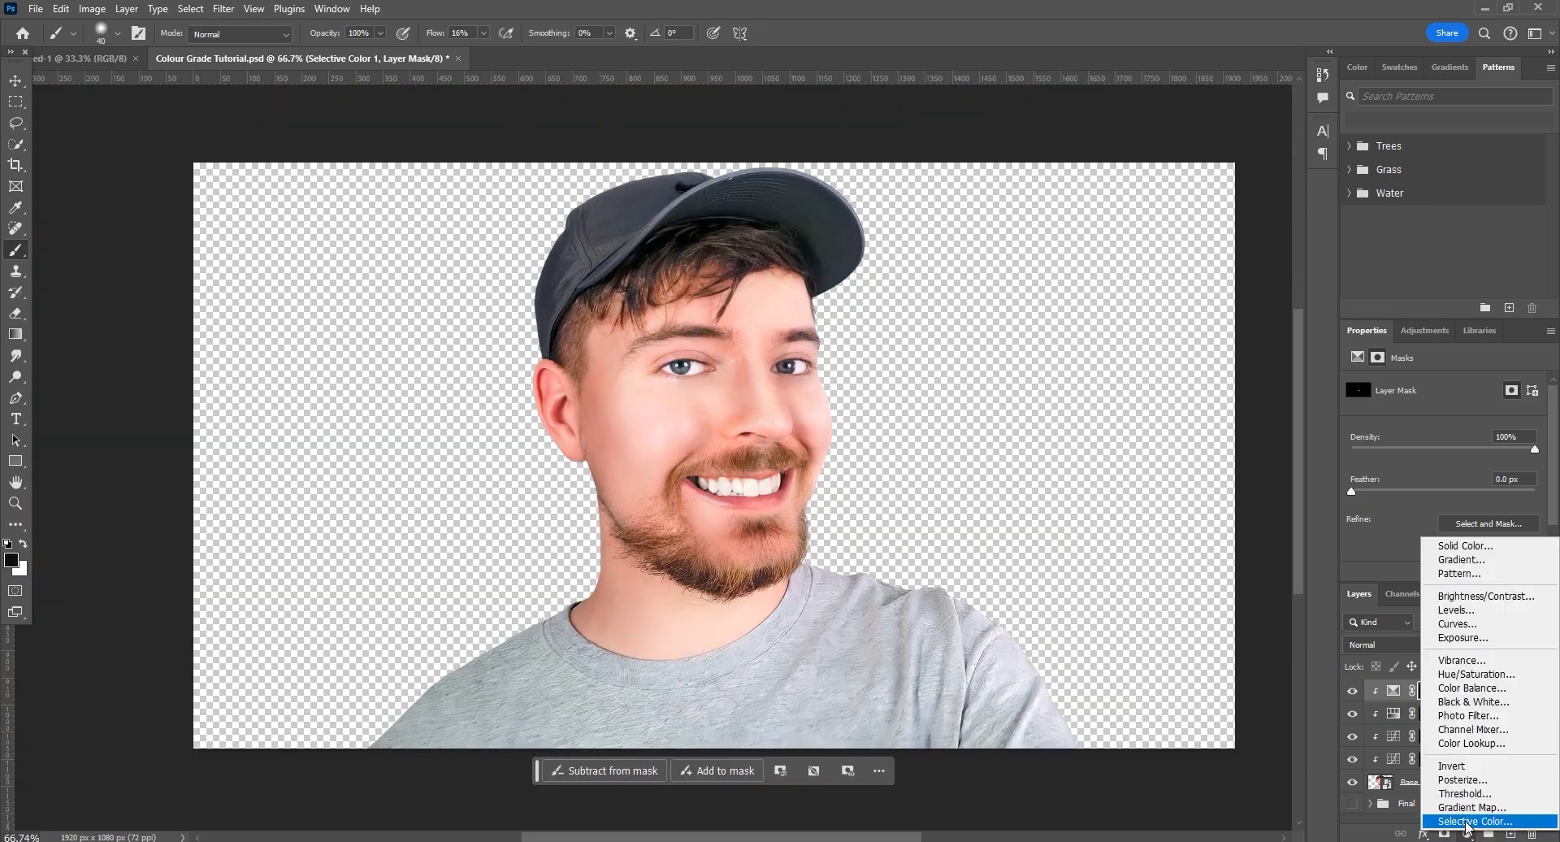
pyautogui.click(1467, 822)
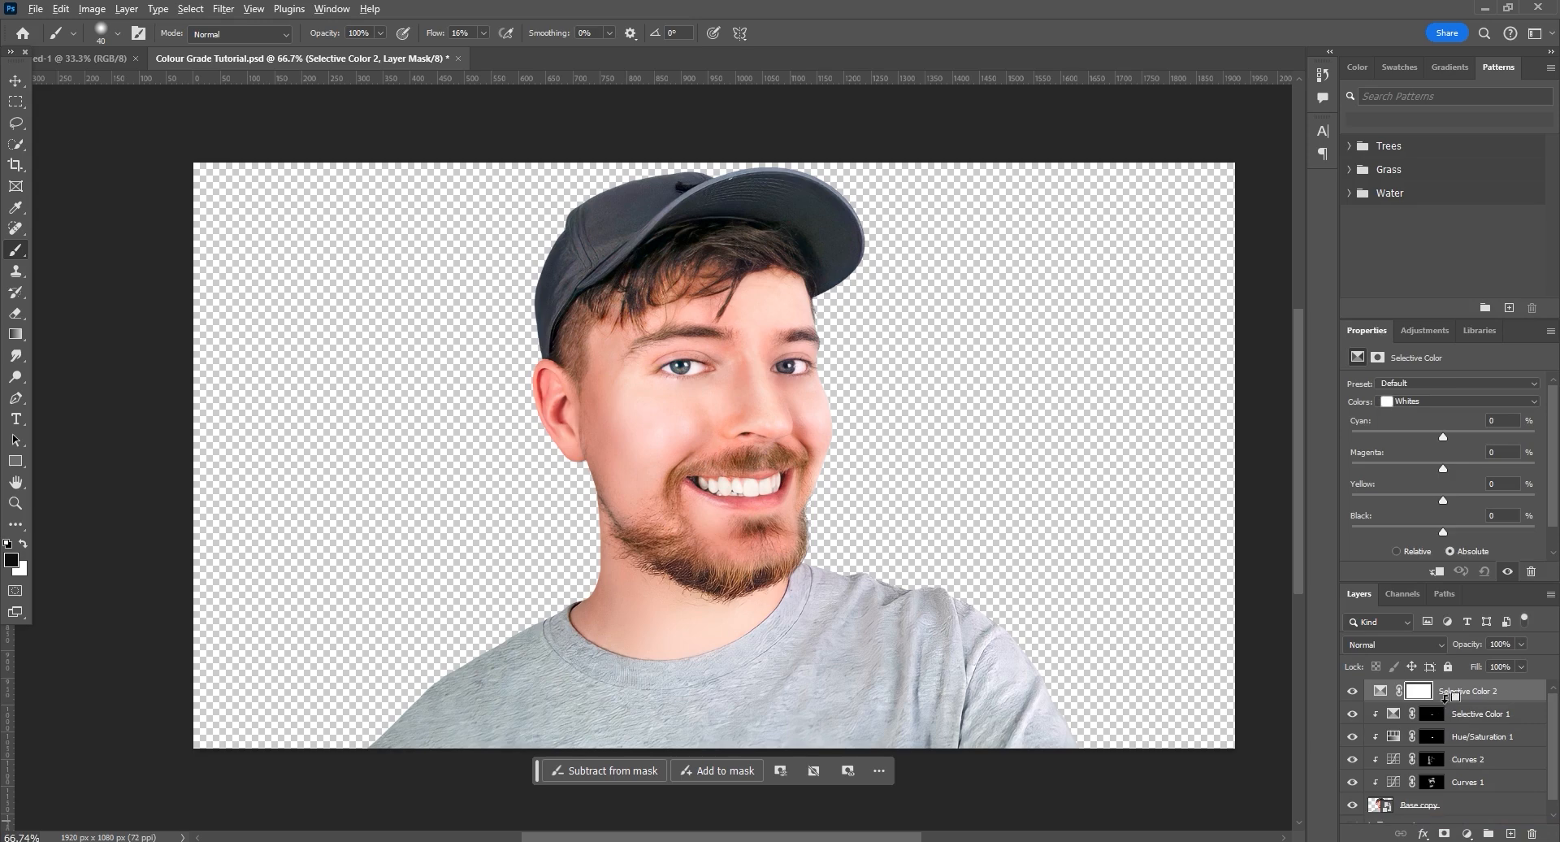
pyautogui.click(1398, 403)
pyautogui.click(1446, 434)
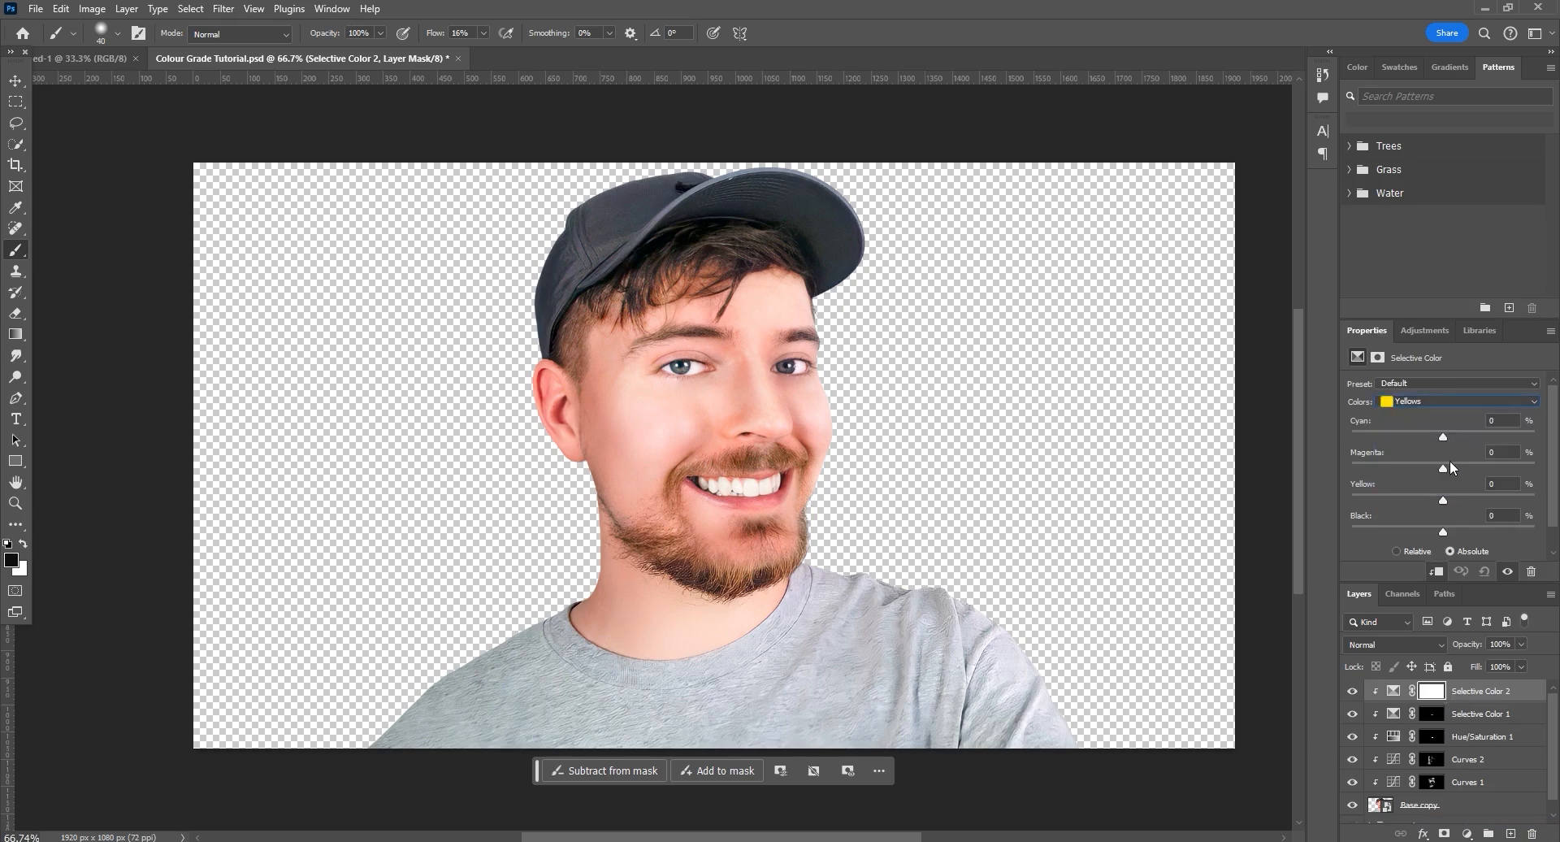
pyautogui.moveTo(1449, 463); pyautogui.dragTo(1455, 466)
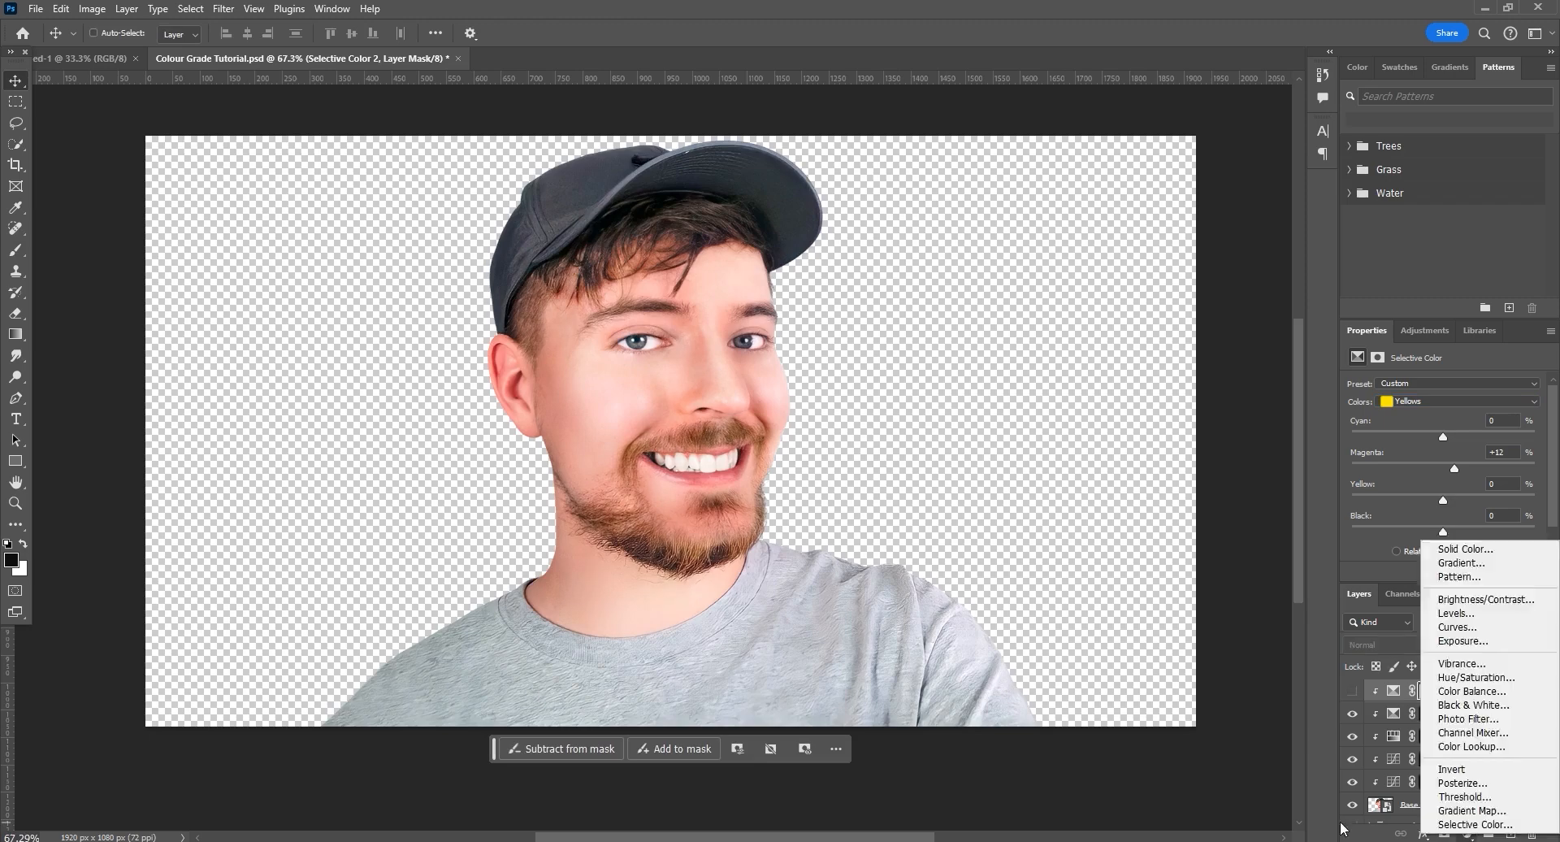
# - Add a Gradient Map layer clipped to the layers below and add colour stops between its black and white ends
pyautogui.click(1466, 834)
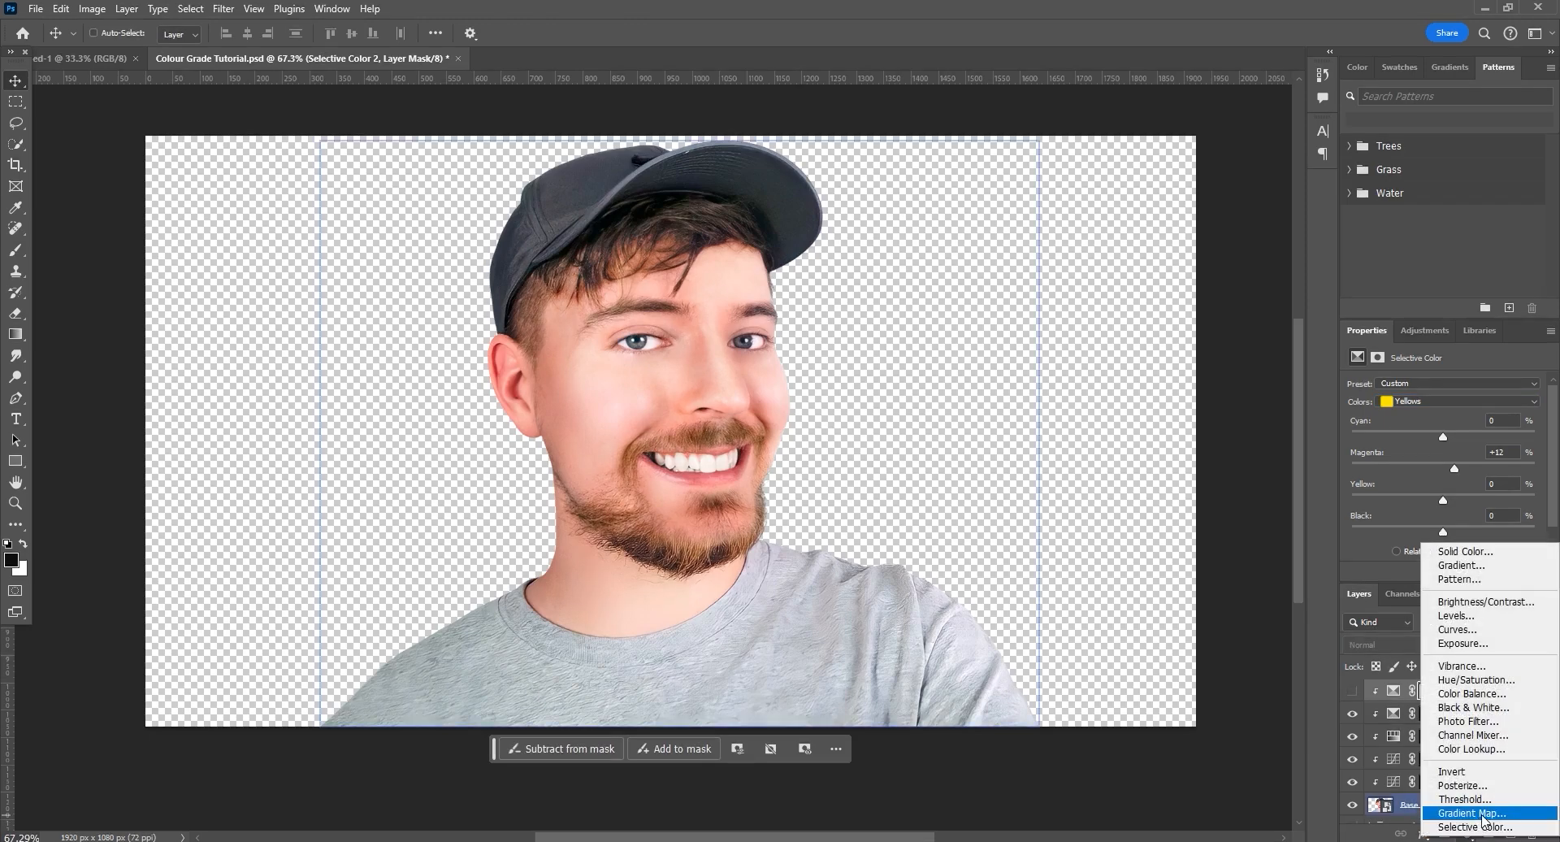
pyautogui.click(1462, 812)
pyautogui.keyDown('alt'); pyautogui.click(1454, 697); pyautogui.keyUp('alt')
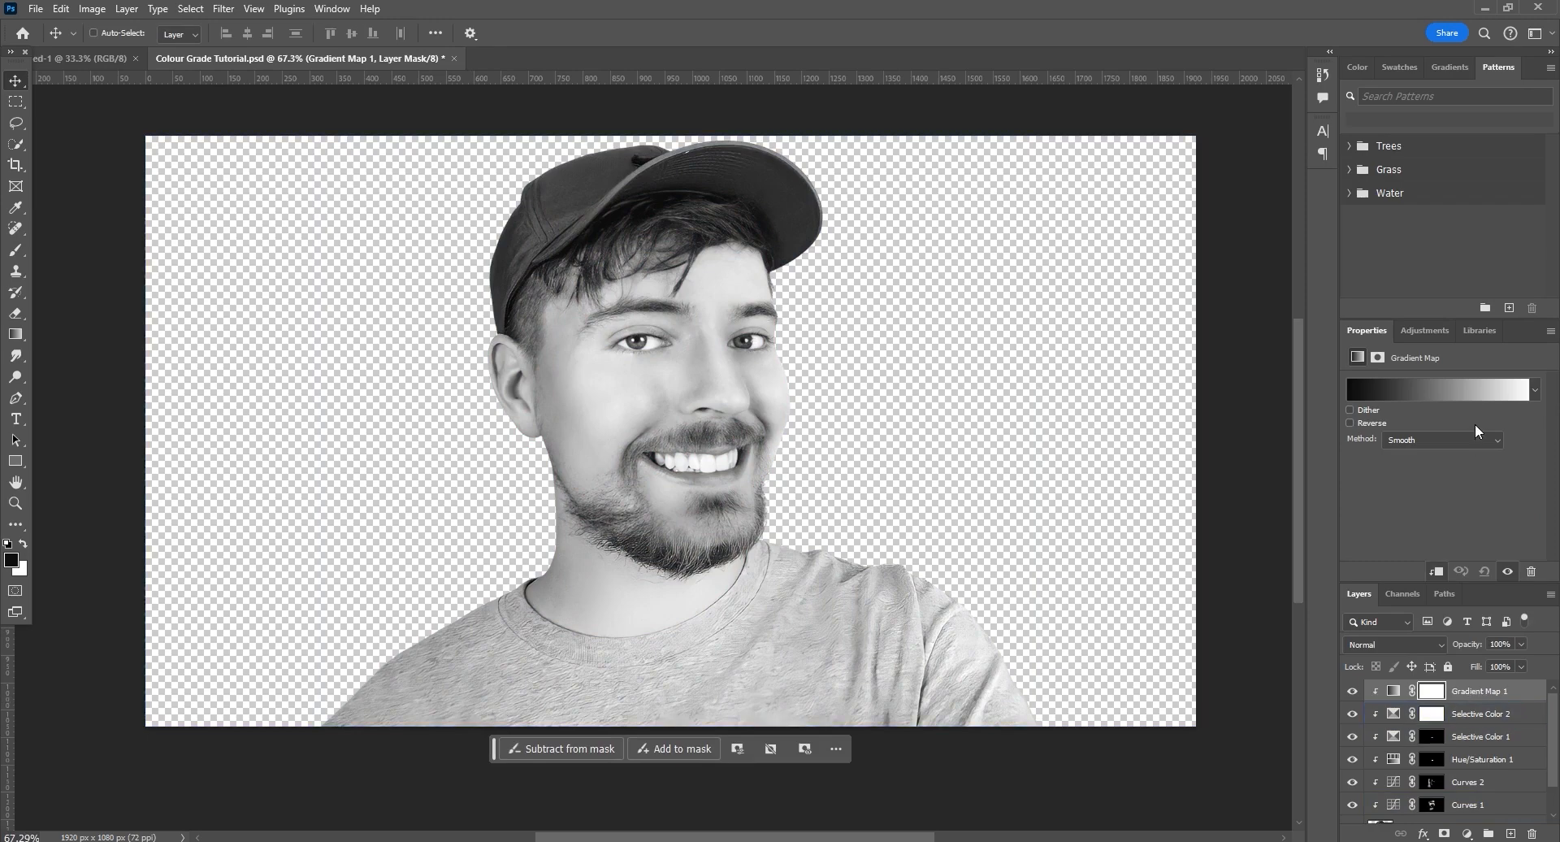
pyautogui.click(1445, 391)
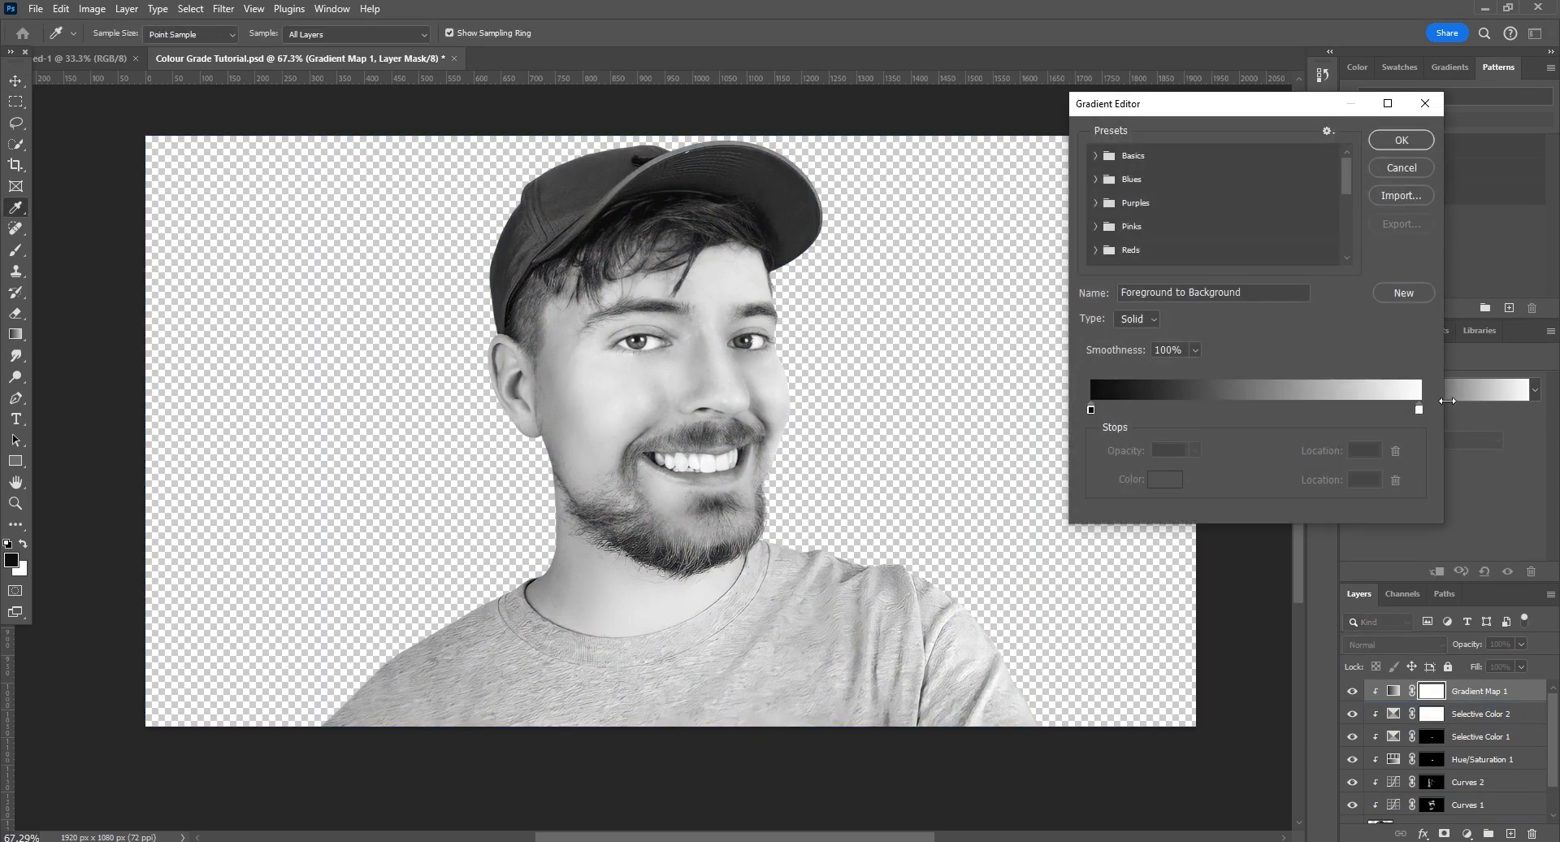
pyautogui.click(1206, 409)
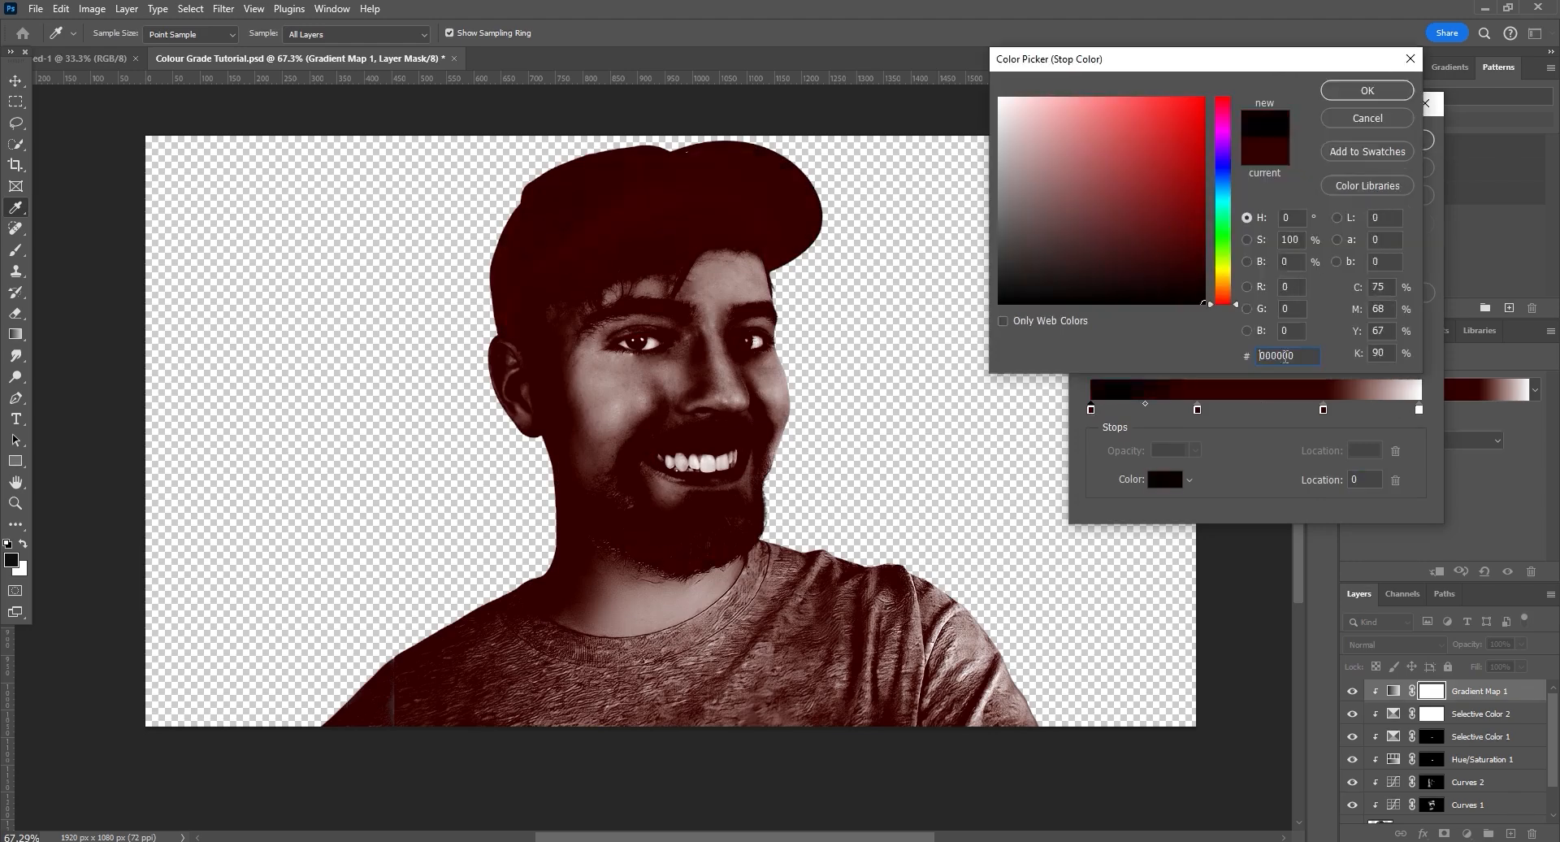
# - Recolour the gradient's second stop deep red, its third stop bright red and its light end stop pale pink
pyautogui.press('Return')
pyautogui.doubleClick(1197, 409)
pyautogui.moveTo(1188, 173); pyautogui.dragTo(1211, 174)
pyautogui.press('Return')
pyautogui.doubleClick(1322, 409)
pyautogui.click(1195, 122)
pyautogui.press('Return')
pyautogui.doubleClick(1419, 409)
pyautogui.moveTo(1044, 101); pyautogui.dragTo(1065, 108)
pyautogui.press('Return')
# - Refine the reds of the two middle gradient stops, giving the darker one at location 32 a muted red
pyautogui.doubleClick(1323, 409)
pyautogui.click(1184, 119)
pyautogui.click(1340, 93)
pyautogui.doubleClick(1196, 410)
pyautogui.moveTo(1178, 133); pyautogui.dragTo(1168, 159)
pyautogui.click(1341, 94)
pyautogui.doubleClick(1197, 409)
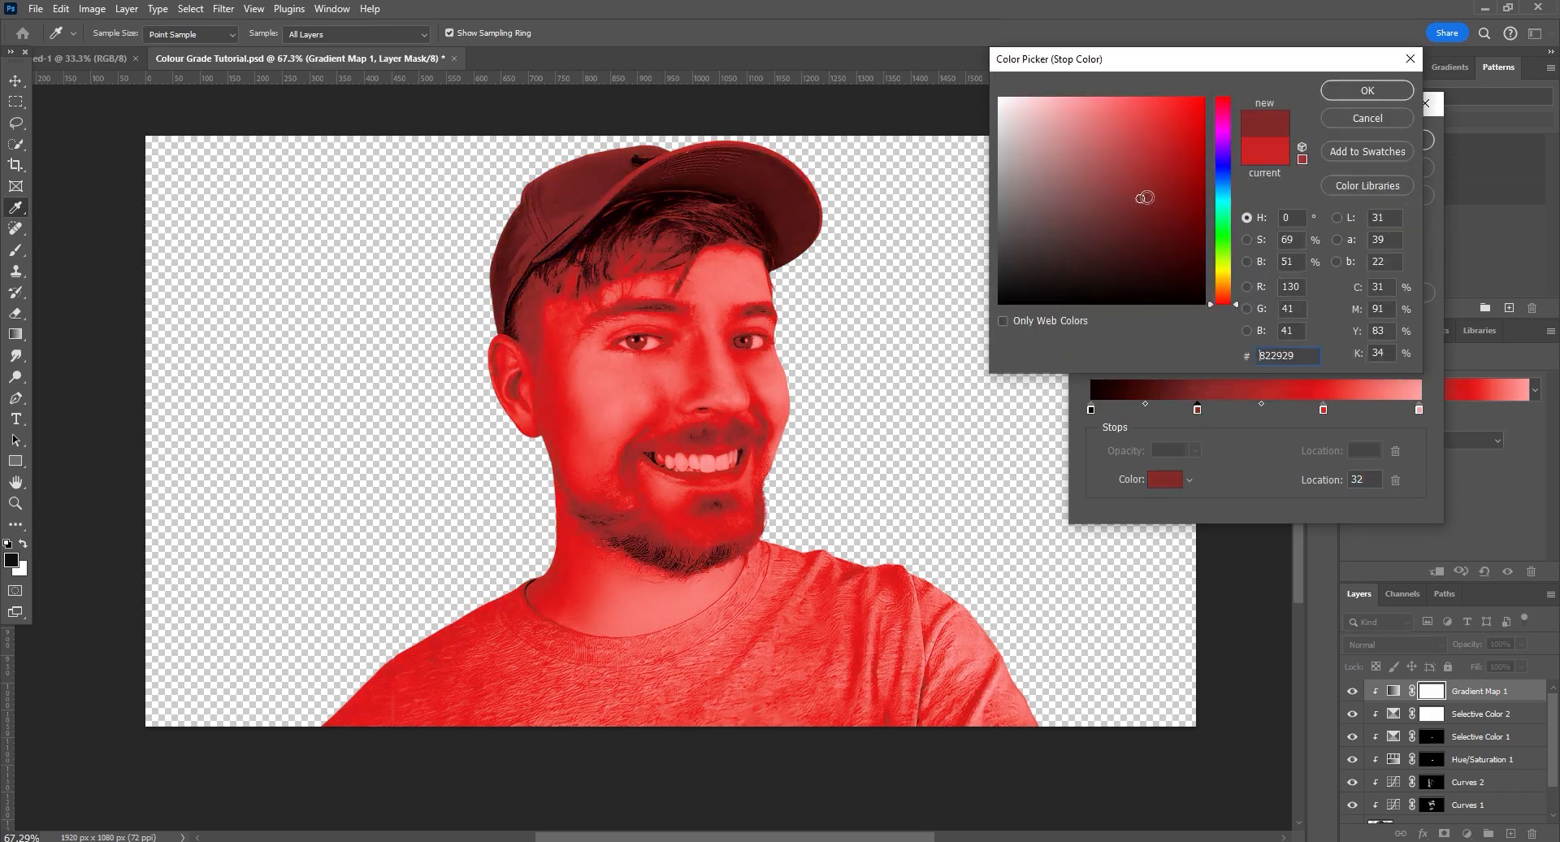
pyautogui.click(1152, 169)
pyautogui.click(1324, 99)
# - Shift the brighter red stop slightly toward the dark end of the gradient and make its red less saturated
pyautogui.moveTo(1323, 409); pyautogui.dragTo(1318, 409)
pyautogui.doubleClick(1318, 410)
pyautogui.click(1163, 138)
pyautogui.click(1361, 94)
pyautogui.doubleClick(1196, 409)
pyautogui.click(1361, 94)
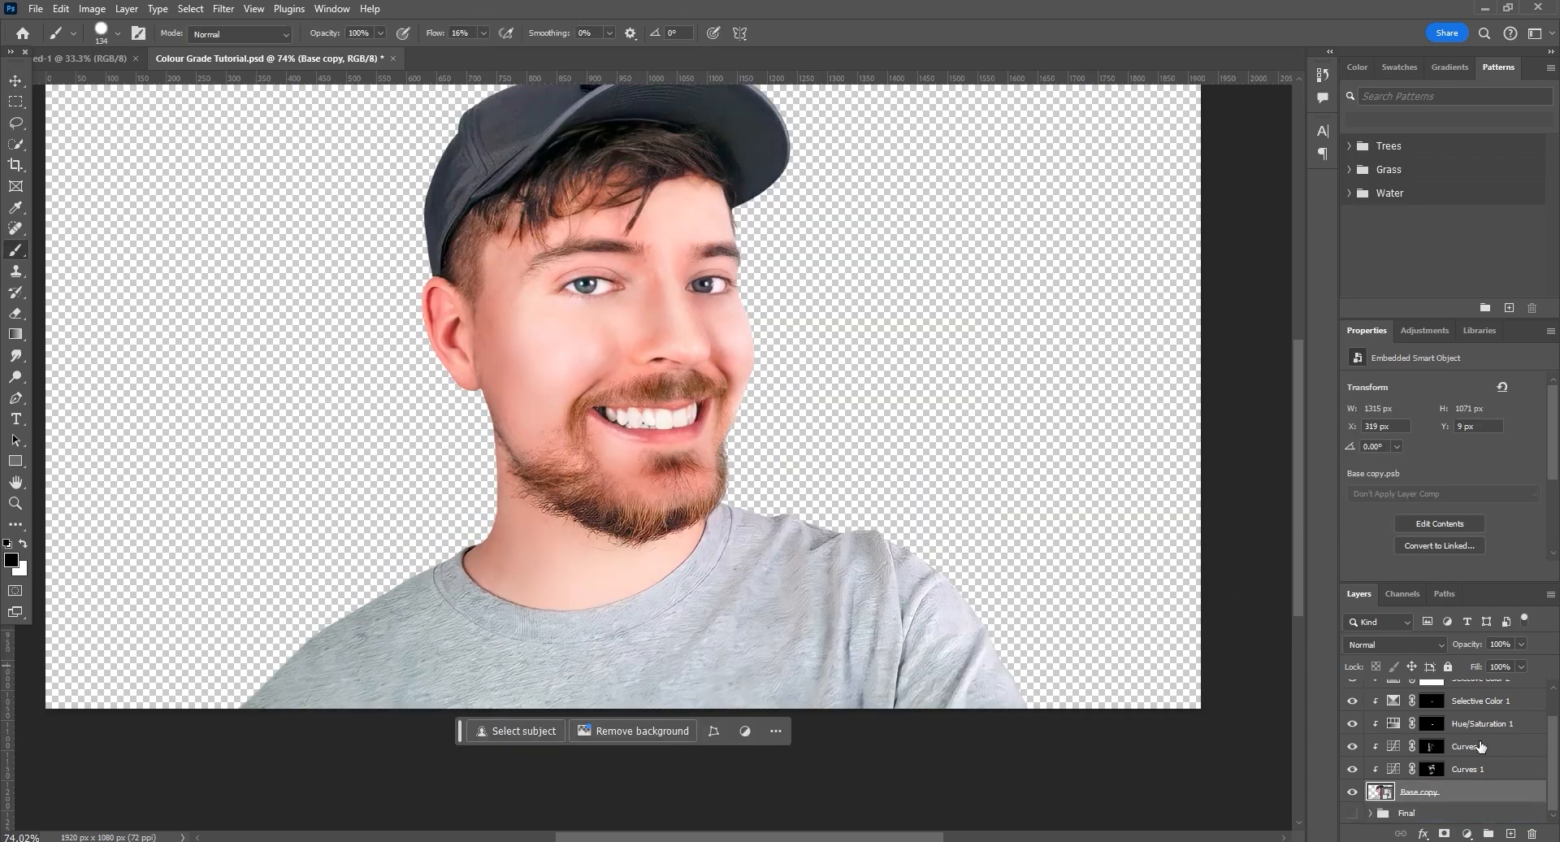
# - Select the T-shirt on Base copy and fill that area of the Gradient Map 1 mask white to colour the shirt red
pyautogui.press('w')
pyautogui.moveTo(737, 638)
pyautogui.mouseDown()
pyautogui.moveTo(804, 613)
pyautogui.moveTo(750, 636)
pyautogui.moveTo(407, 648)
pyautogui.mouseUp()
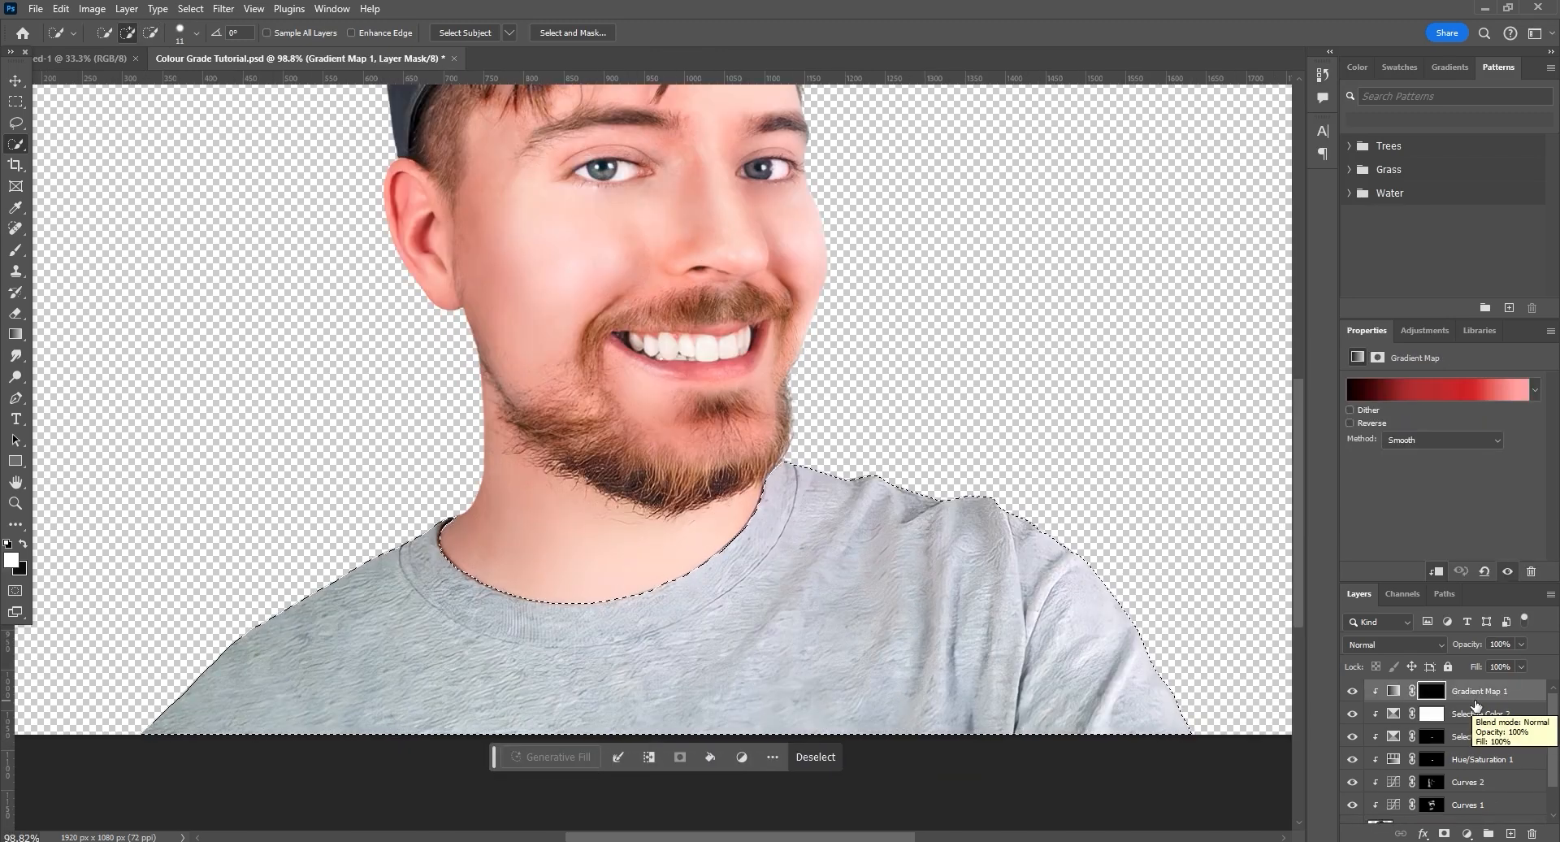
pyautogui.click(15, 249)
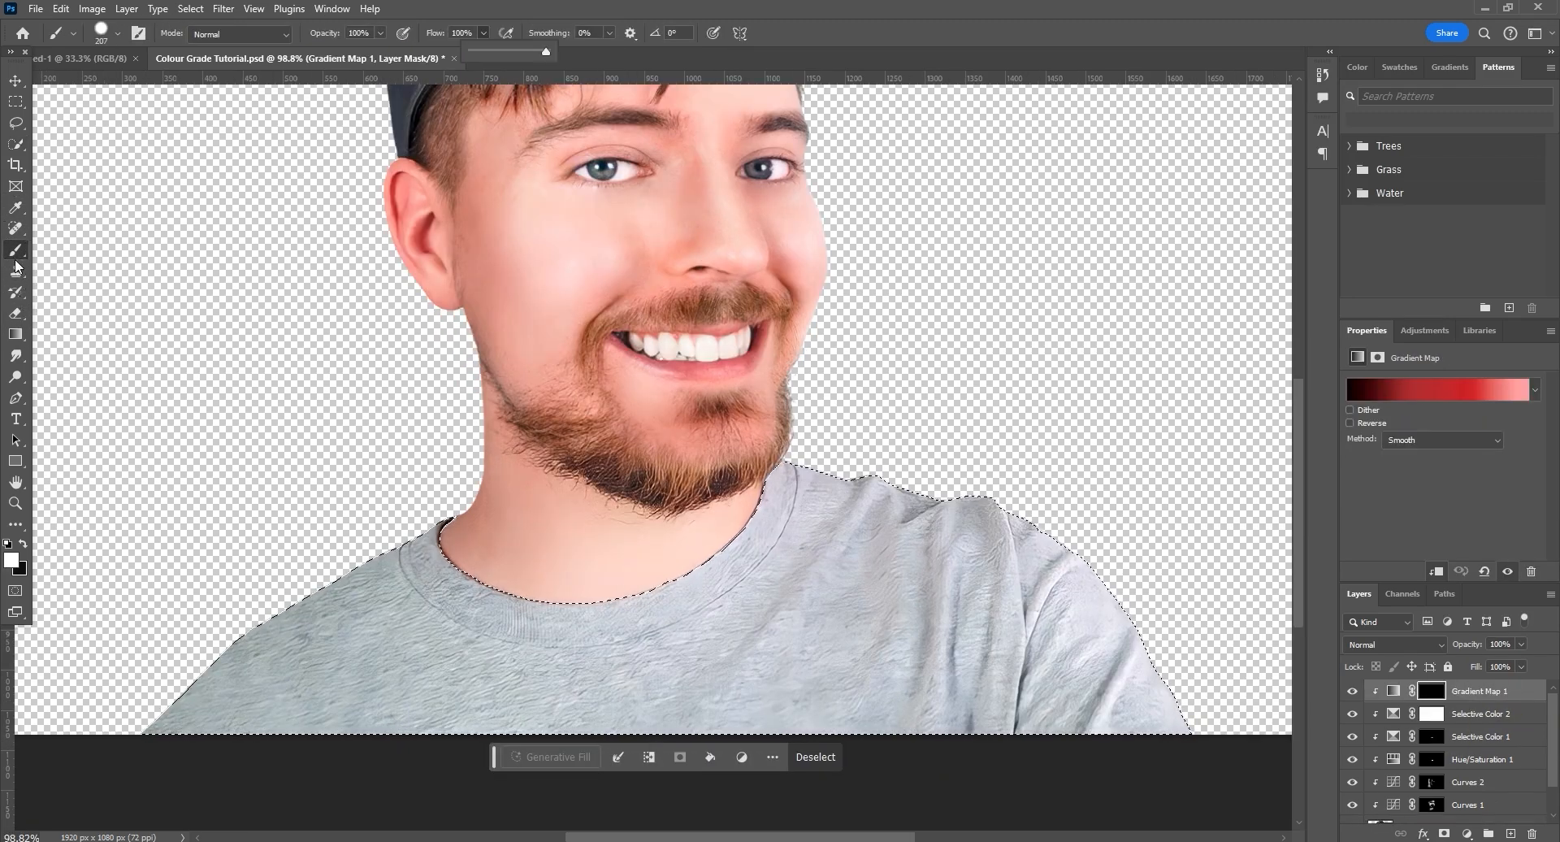
pyautogui.keyDown('alt'); pyautogui.rightClick(1096, 574); pyautogui.keyUp('alt')
pyautogui.moveTo(1064, 683)
pyautogui.mouseDown()
pyautogui.moveTo(1100, 619)
pyautogui.moveTo(933, 480)
pyautogui.mouseUp()
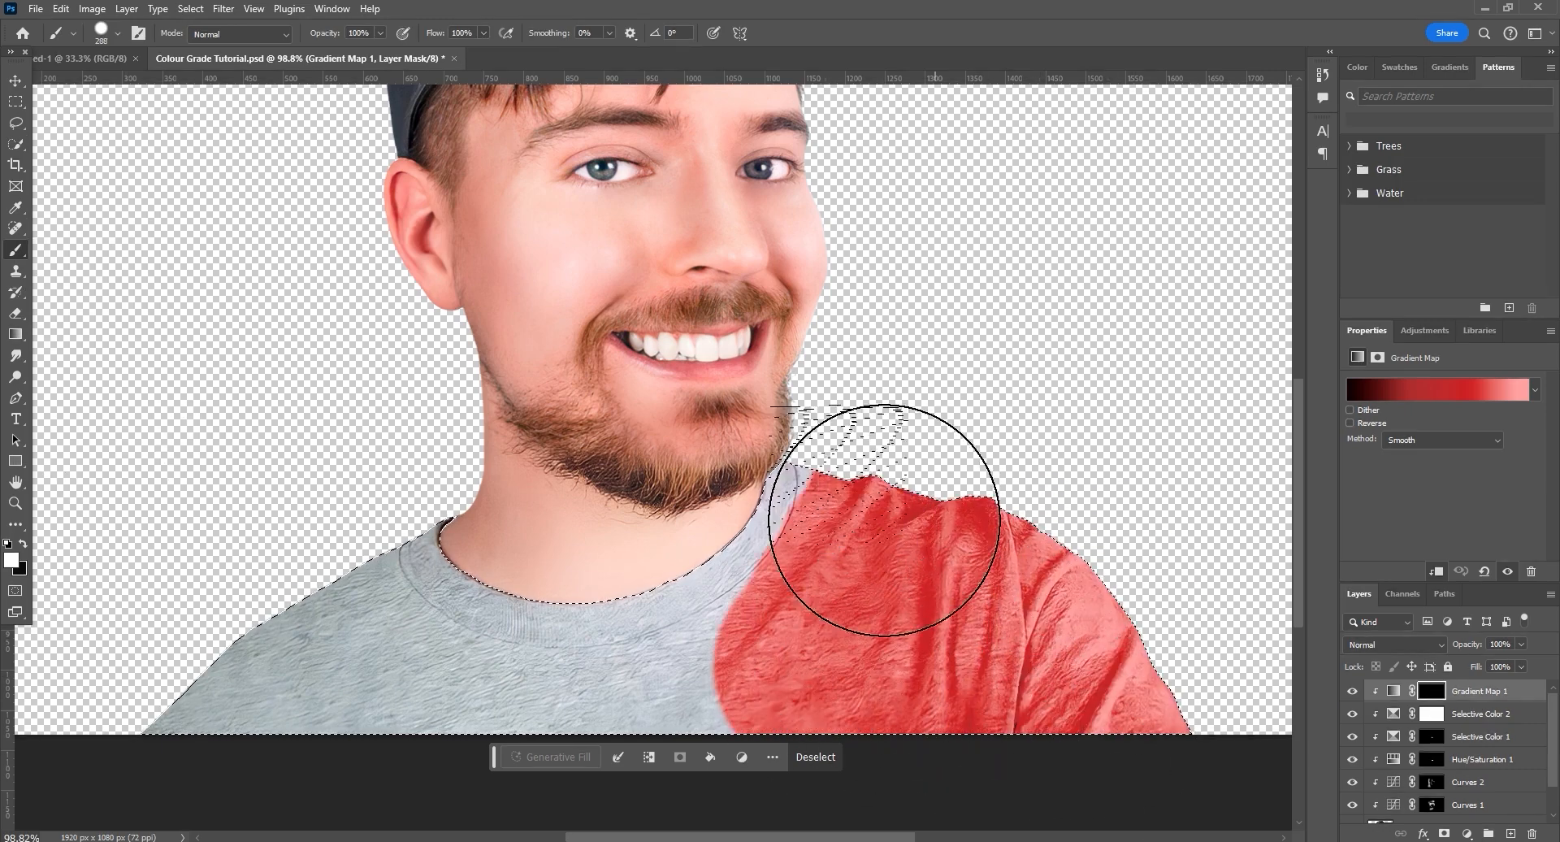
pyautogui.hotkey('alt', 'BackSpace')
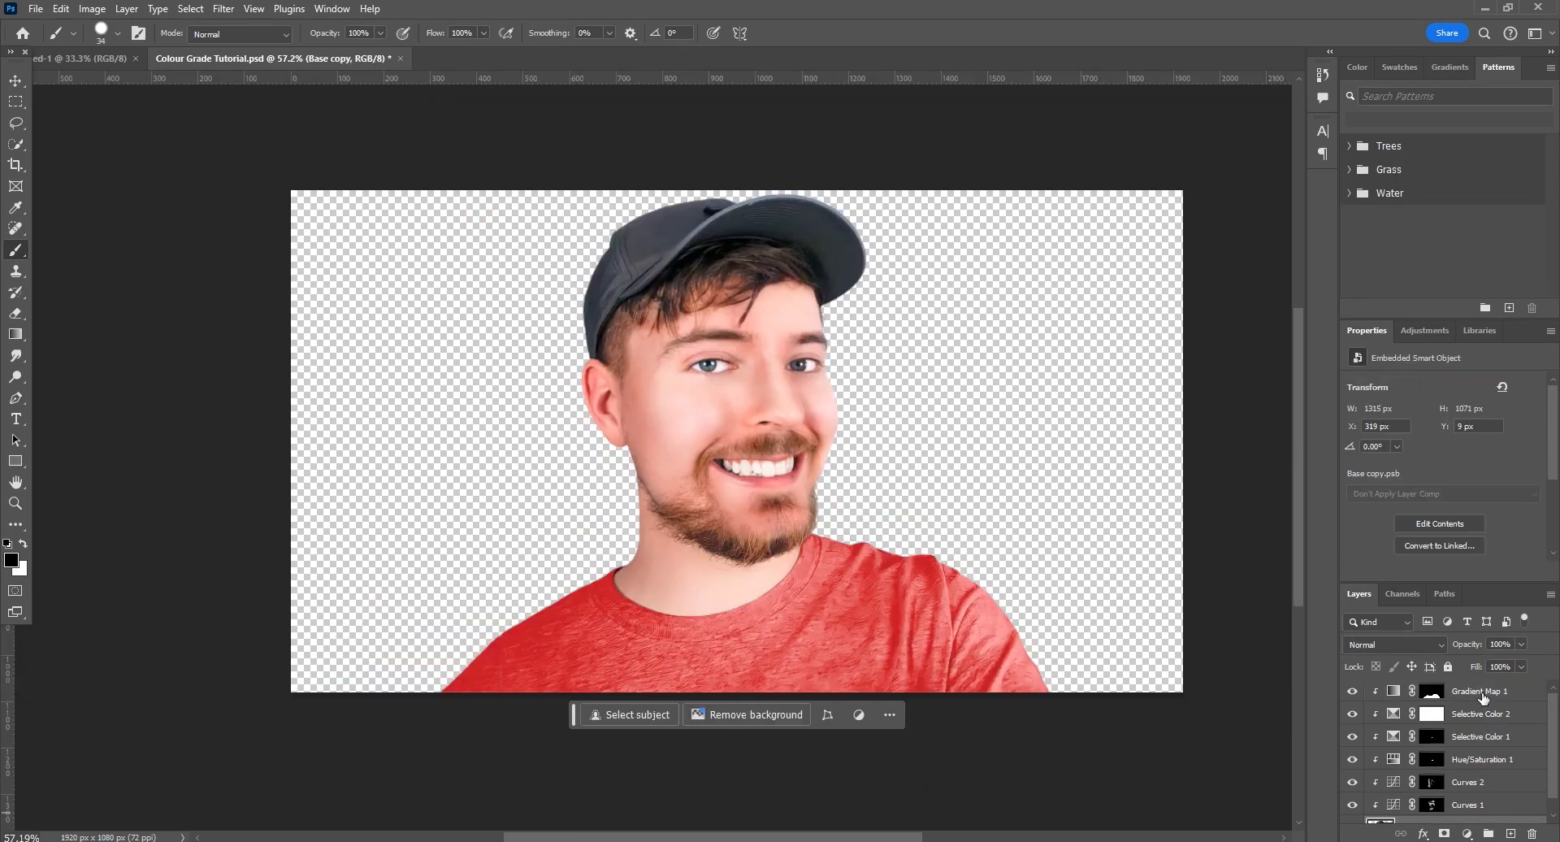
# - Group all layers from Gradient Map 1 down to Base copy
pyautogui.scroll(-1, 1454, 715)
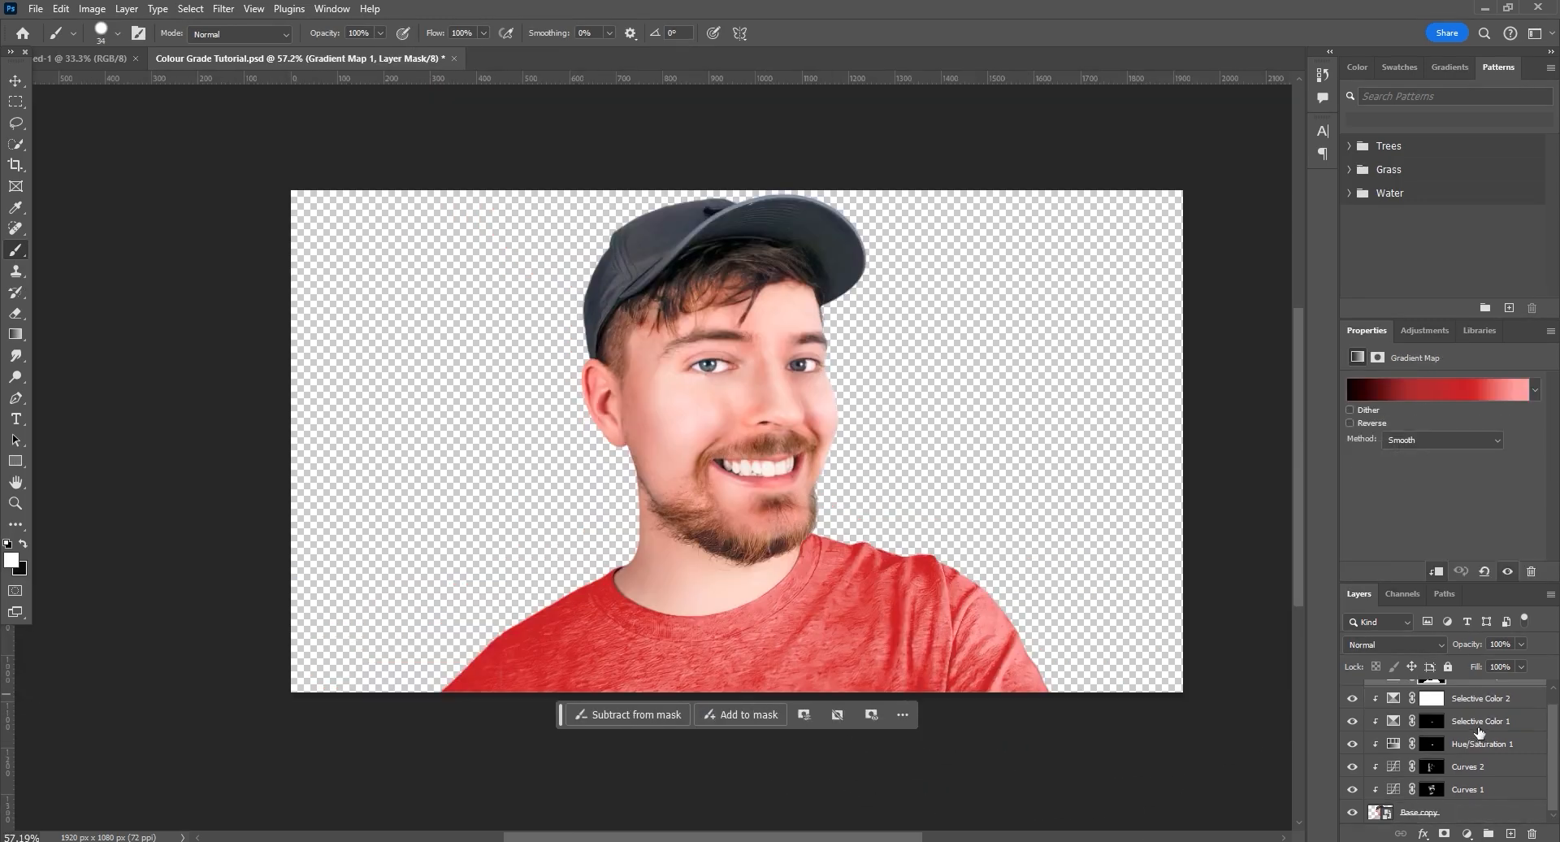
pyautogui.keyDown('shift'); pyautogui.click(1436, 812); pyautogui.keyUp('shift')
pyautogui.hotkey('ctrl', 'g')
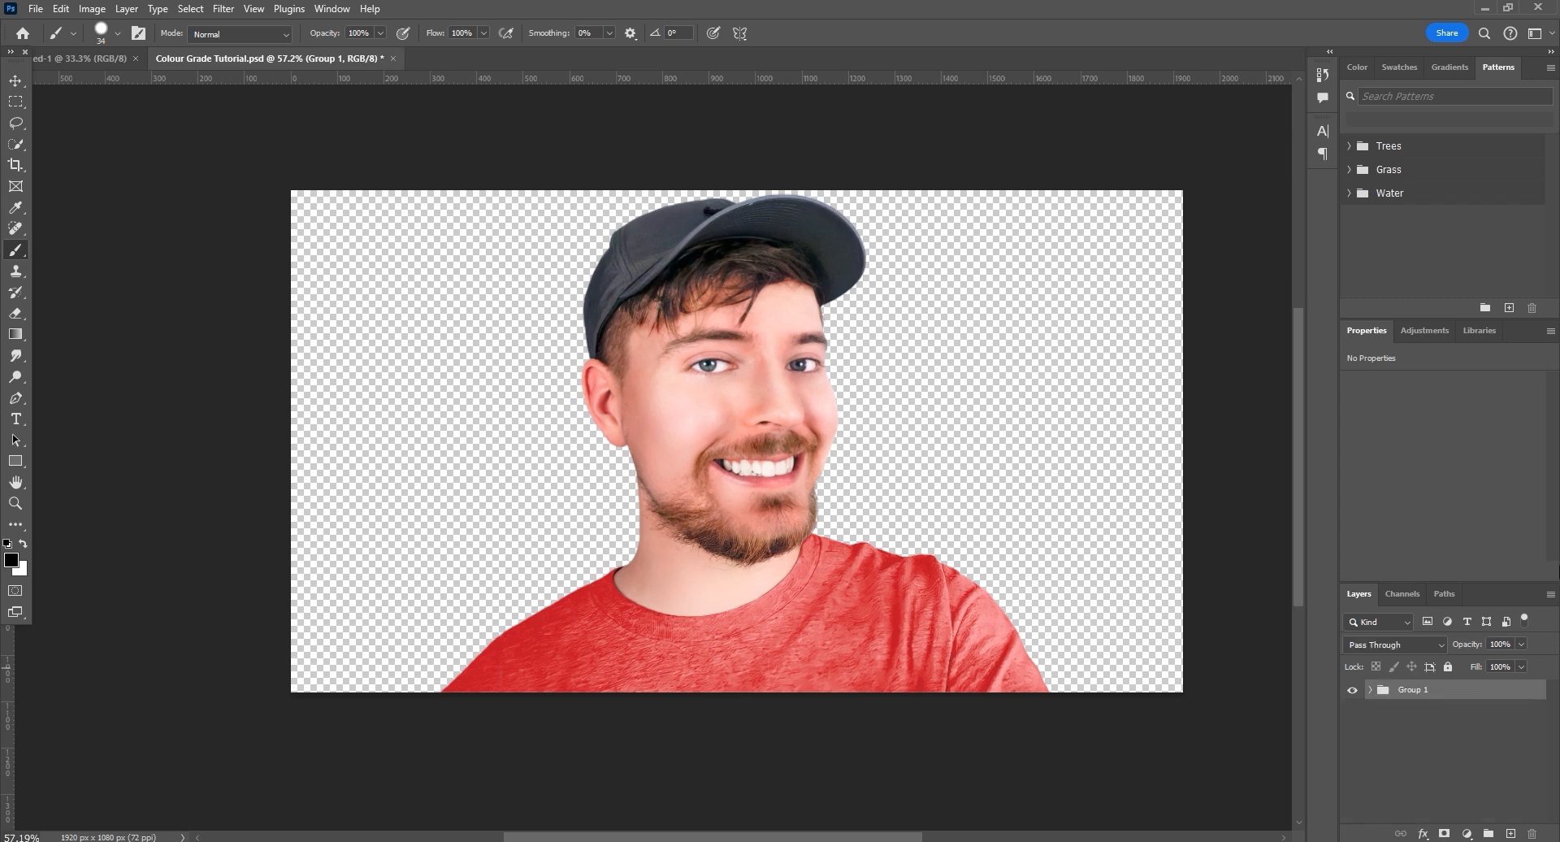
# - Copy Group 1 into the 3840 x 2160 px document and free-transform the portrait to fit the canvas's right half
pyautogui.press('v')
pyautogui.moveTo(626, 296); pyautogui.dragTo(138, 93)
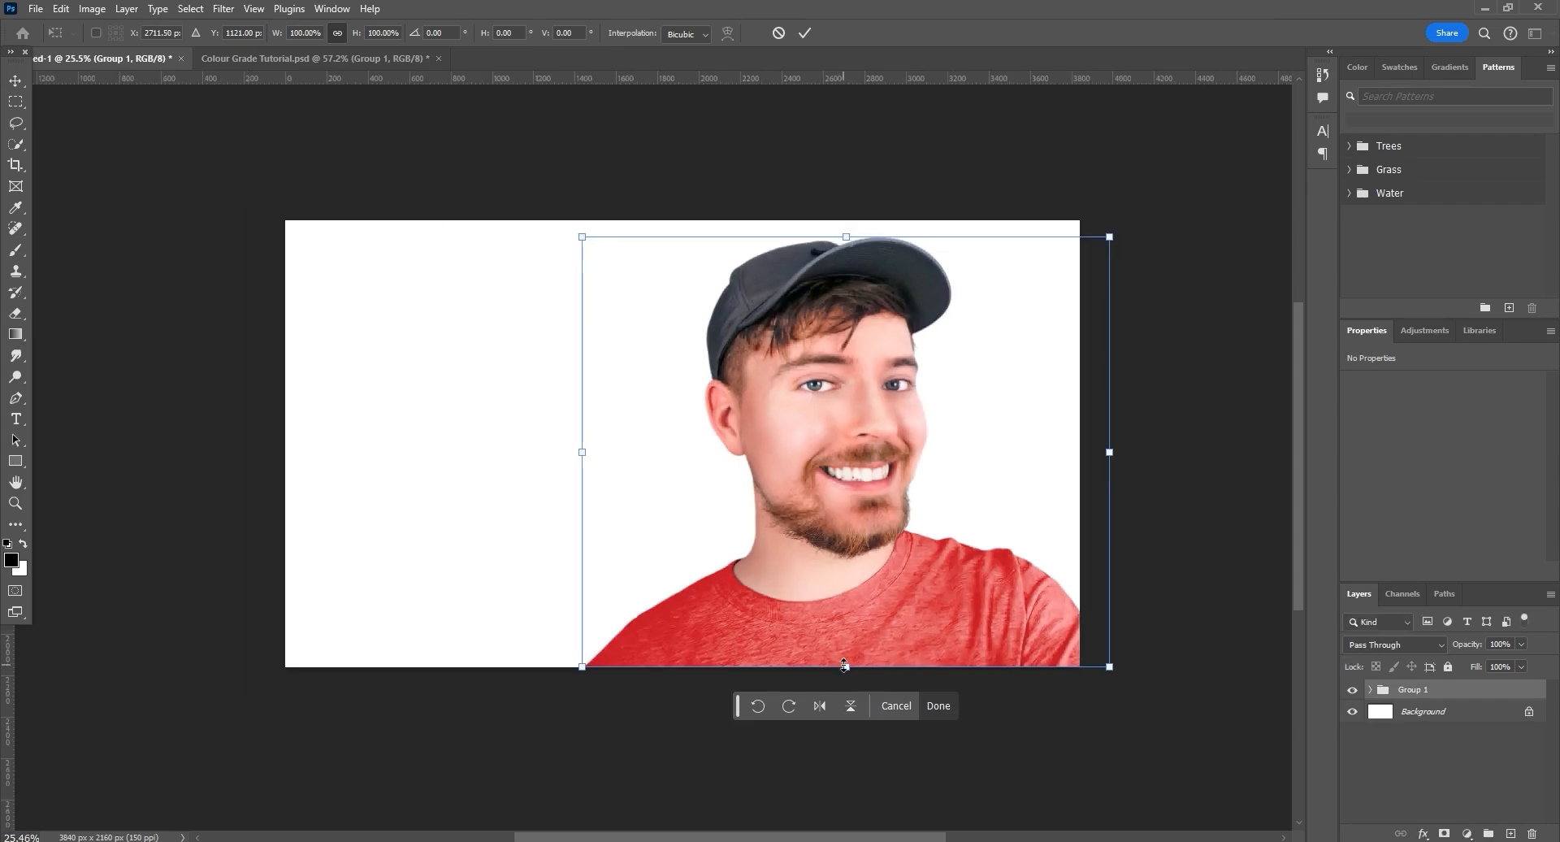
pyautogui.moveTo(845, 665); pyautogui.dragTo(874, 620)
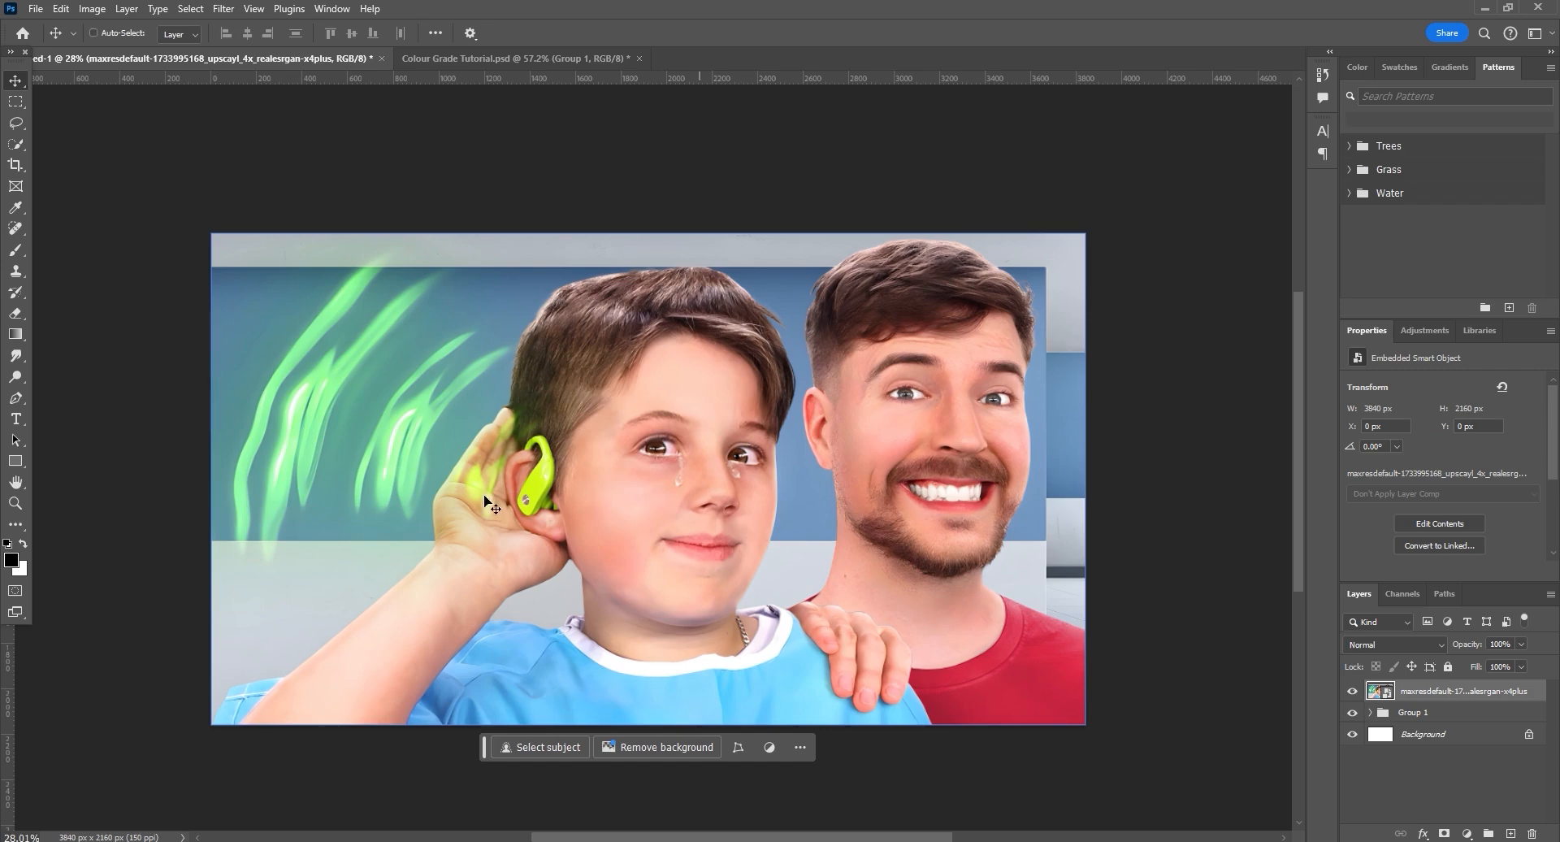
# - Cover the reference image's wide blue panel with a #507299 Solid Color fill and place that layer below Group 1
pyautogui.click(16, 102)
pyautogui.moveTo(212, 269); pyautogui.dragTo(1046, 539)
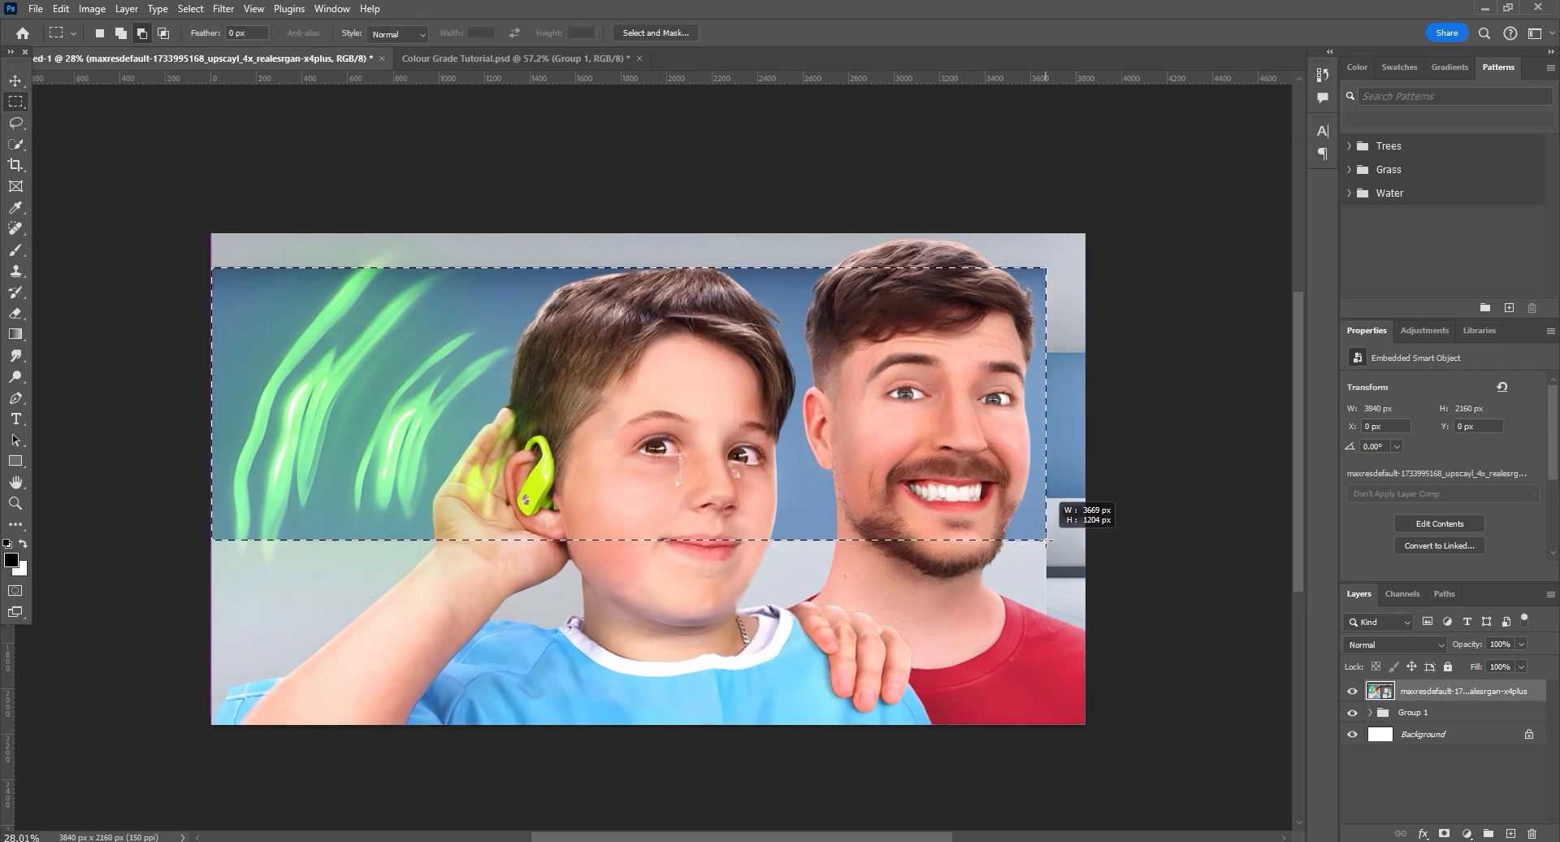
pyautogui.click(1466, 833)
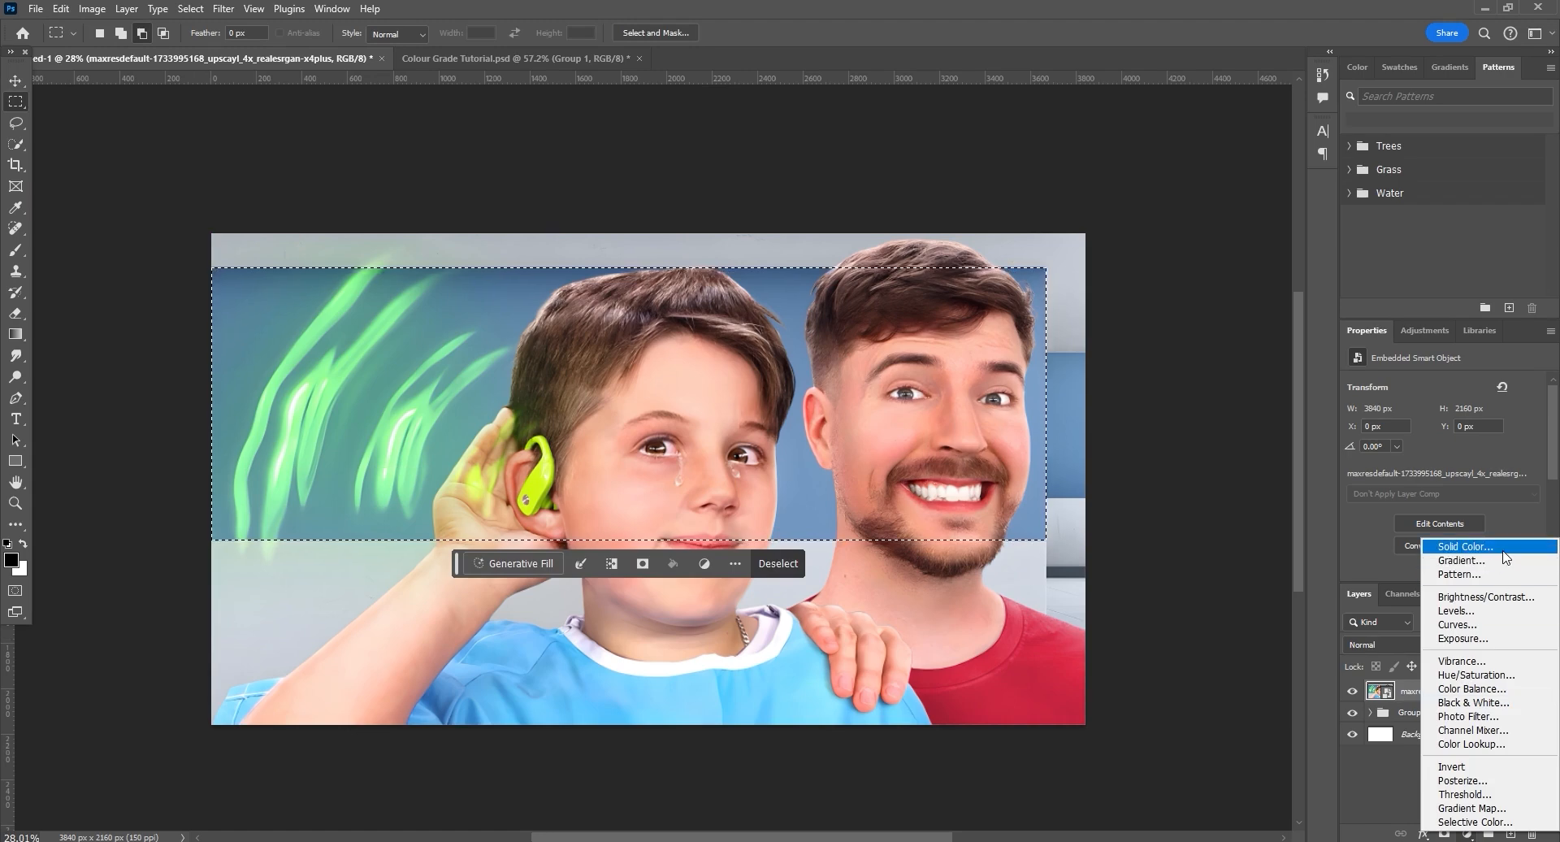
pyautogui.click(1503, 551)
pyautogui.doubleClick(1380, 693)
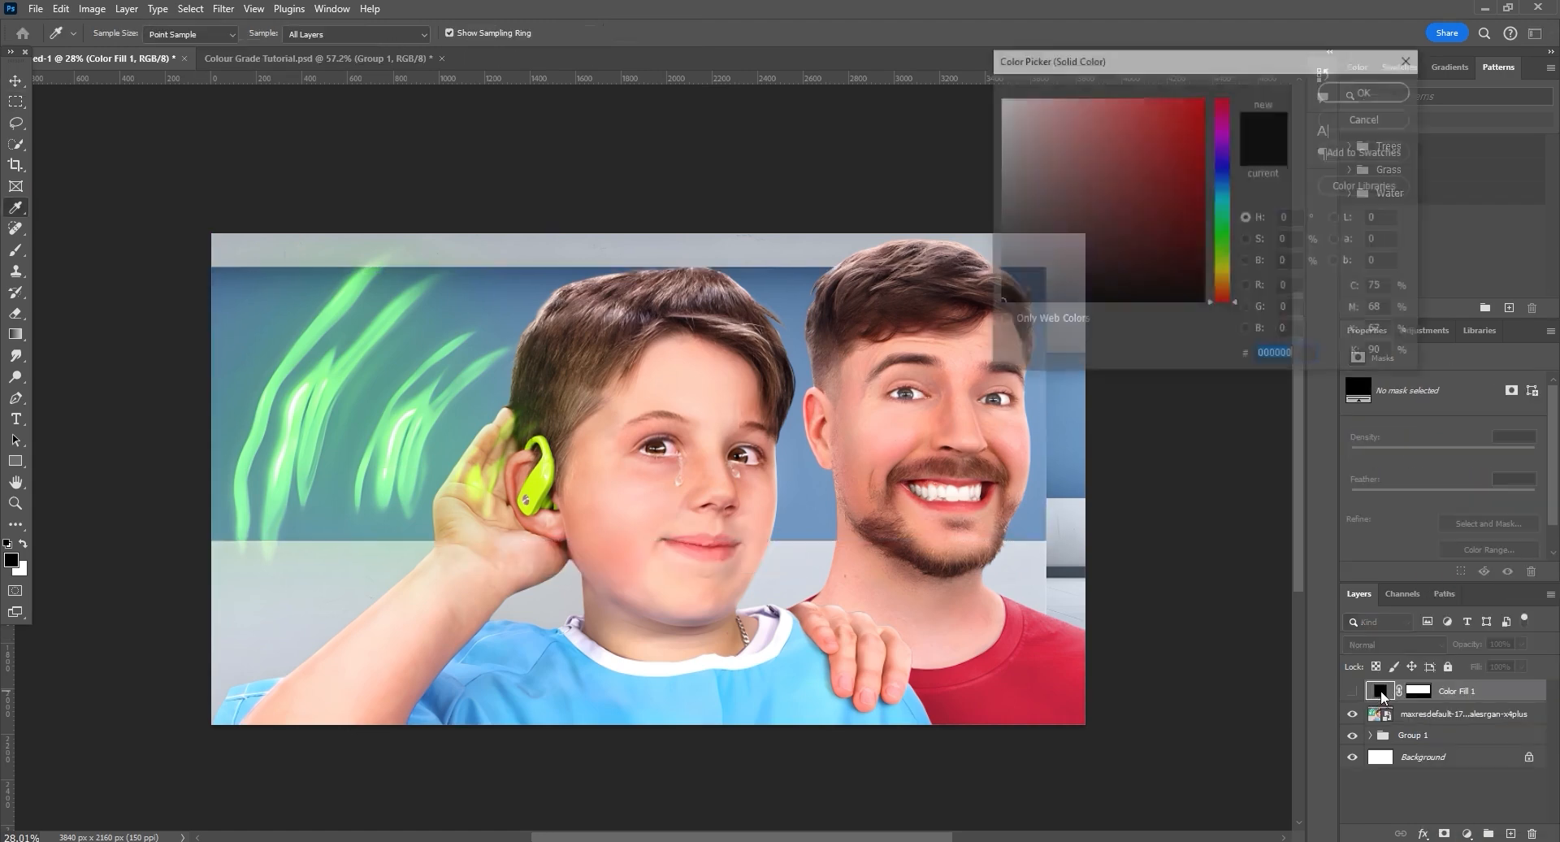
pyautogui.click(785, 286)
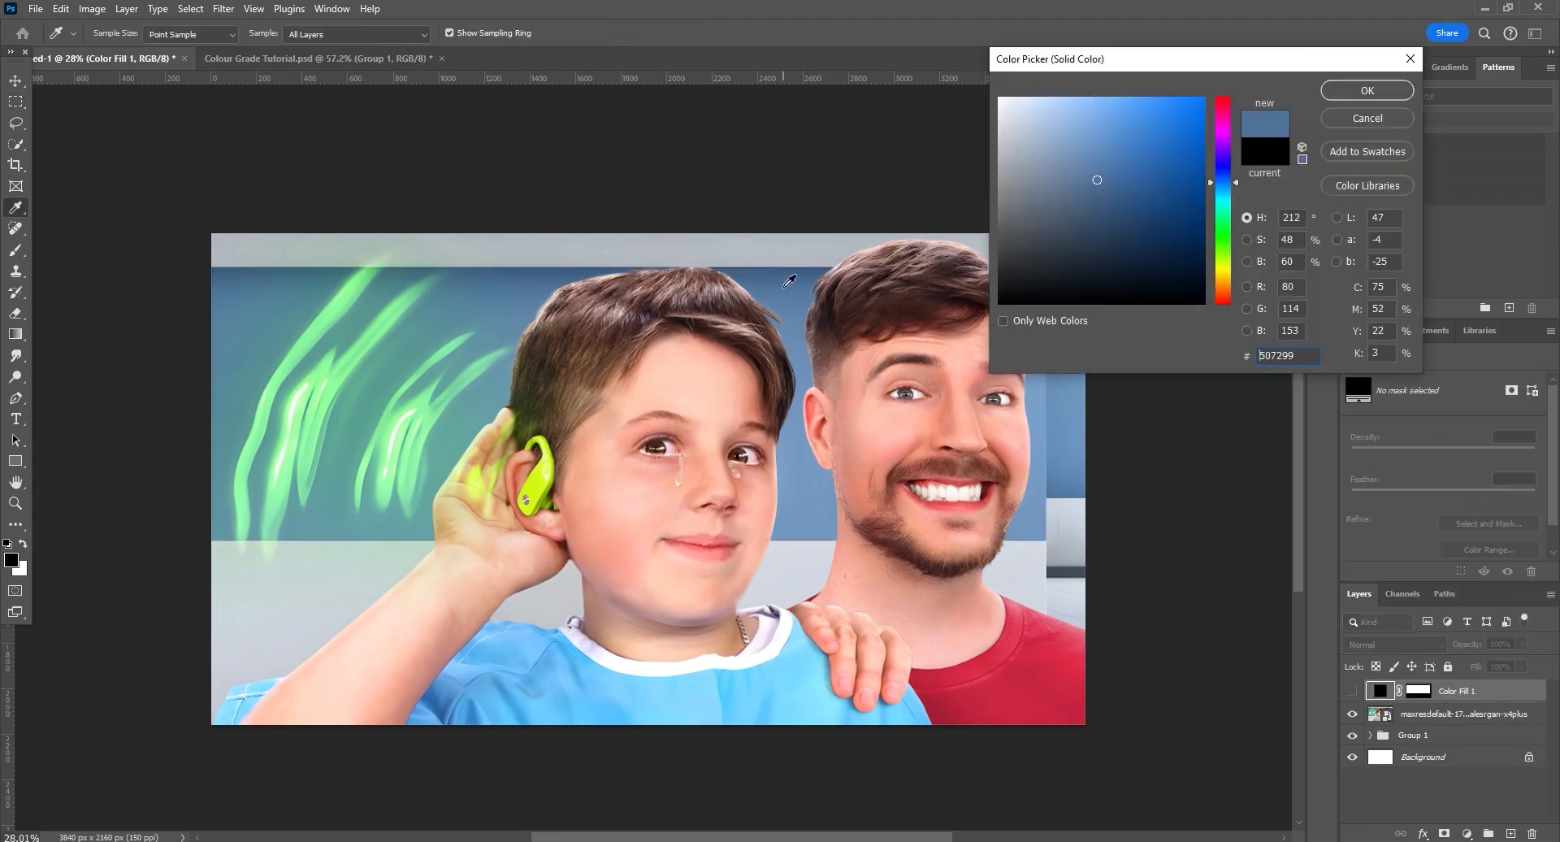
pyautogui.click(1342, 90)
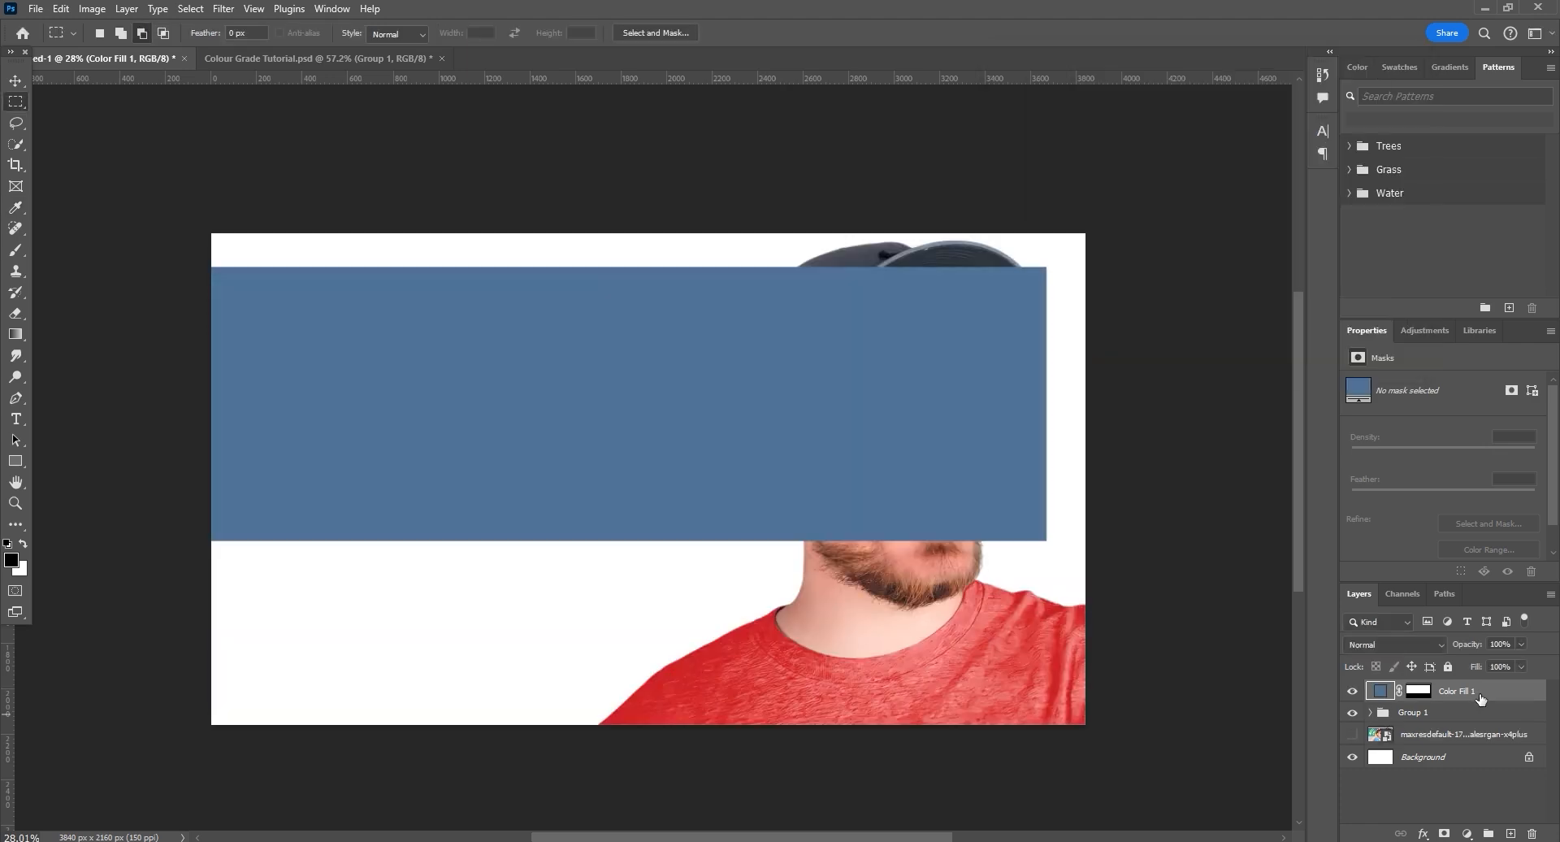
pyautogui.moveTo(1480, 699); pyautogui.dragTo(1486, 725)
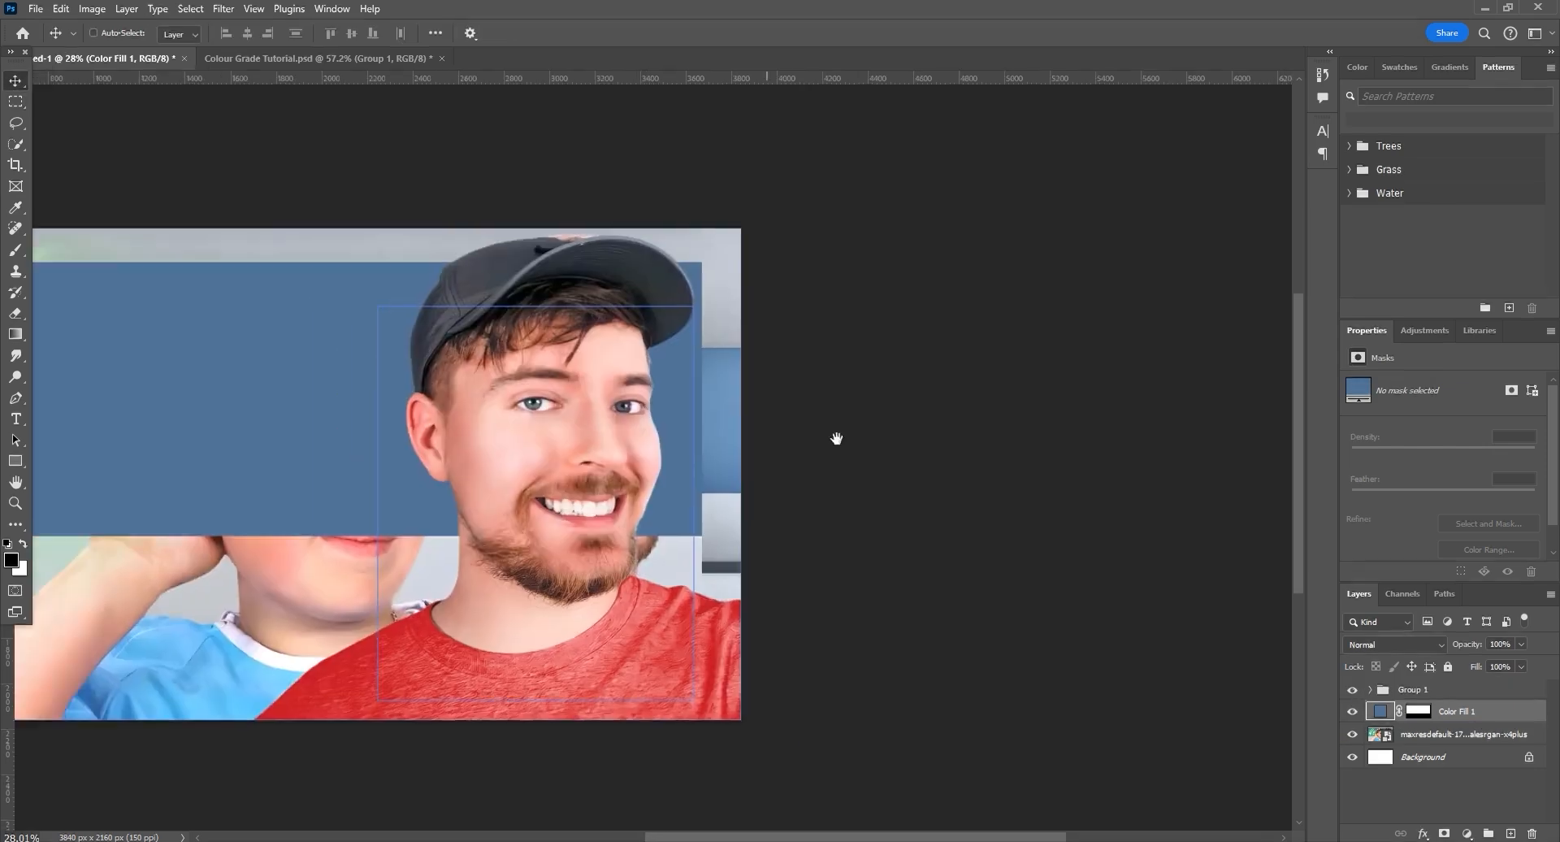
# - Duplicate the blue fill and resize the copy to match the reference's smaller blue panel at the canvas's right edge
pyautogui.moveTo(836, 438); pyautogui.dragTo(1016, 456)
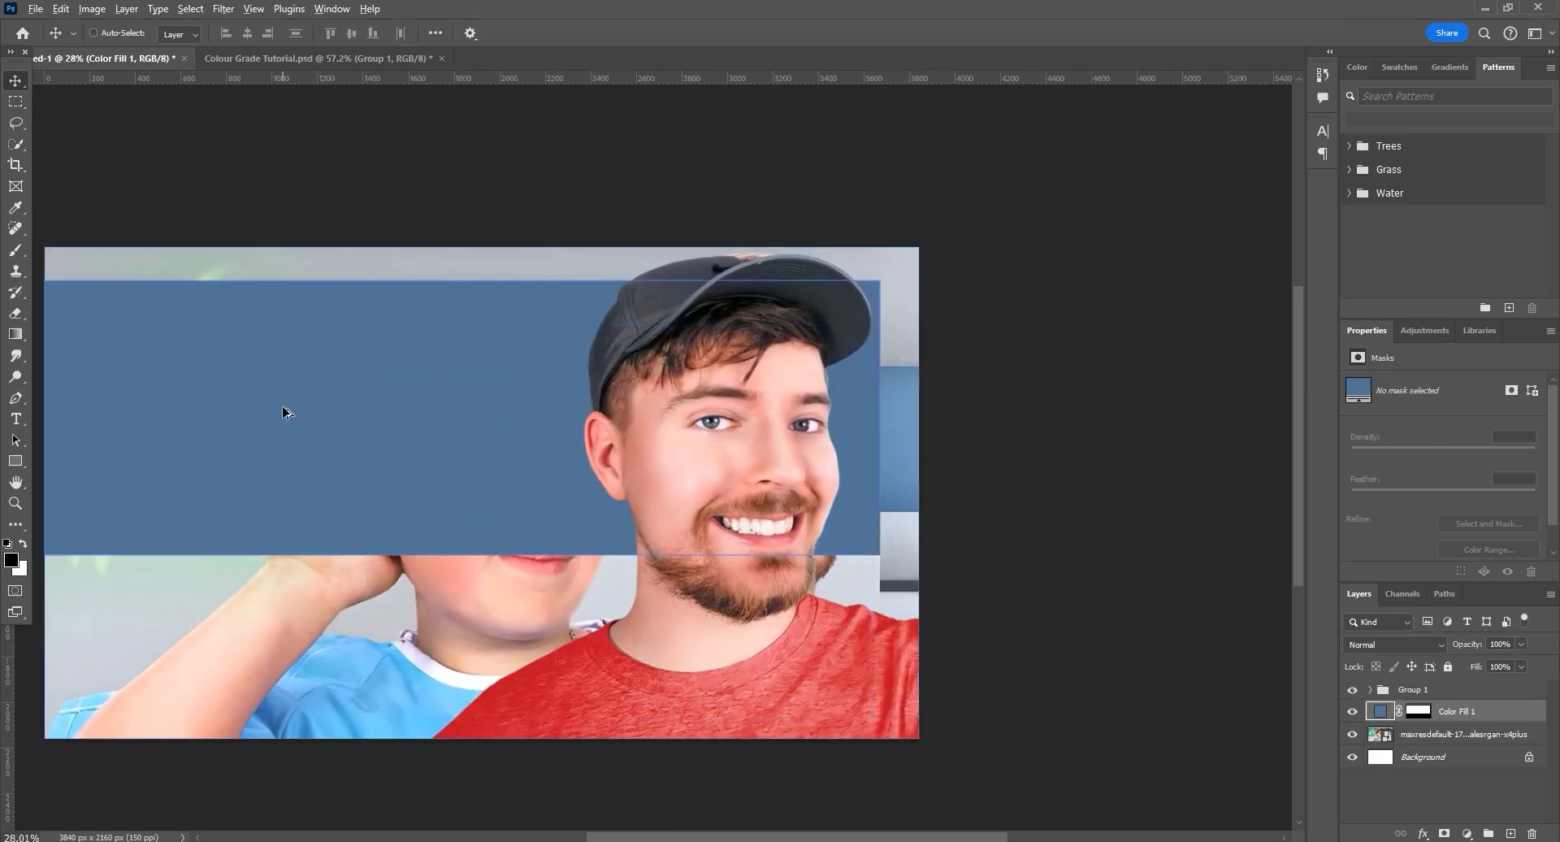
pyautogui.moveTo(267, 374); pyautogui.dragTo(877, 446)
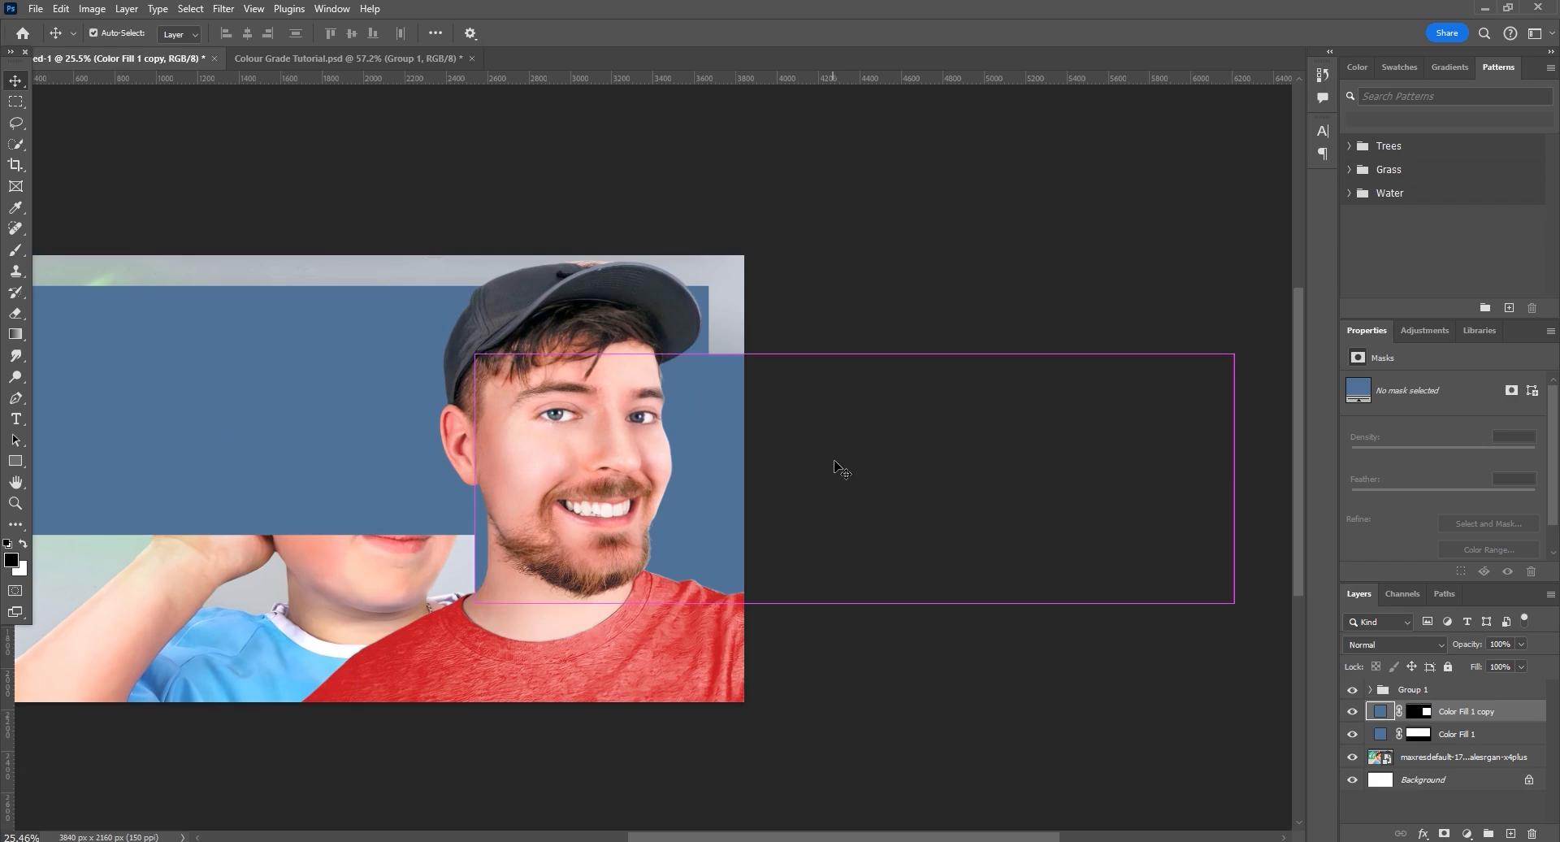
pyautogui.hotkey('ctrl', 't')
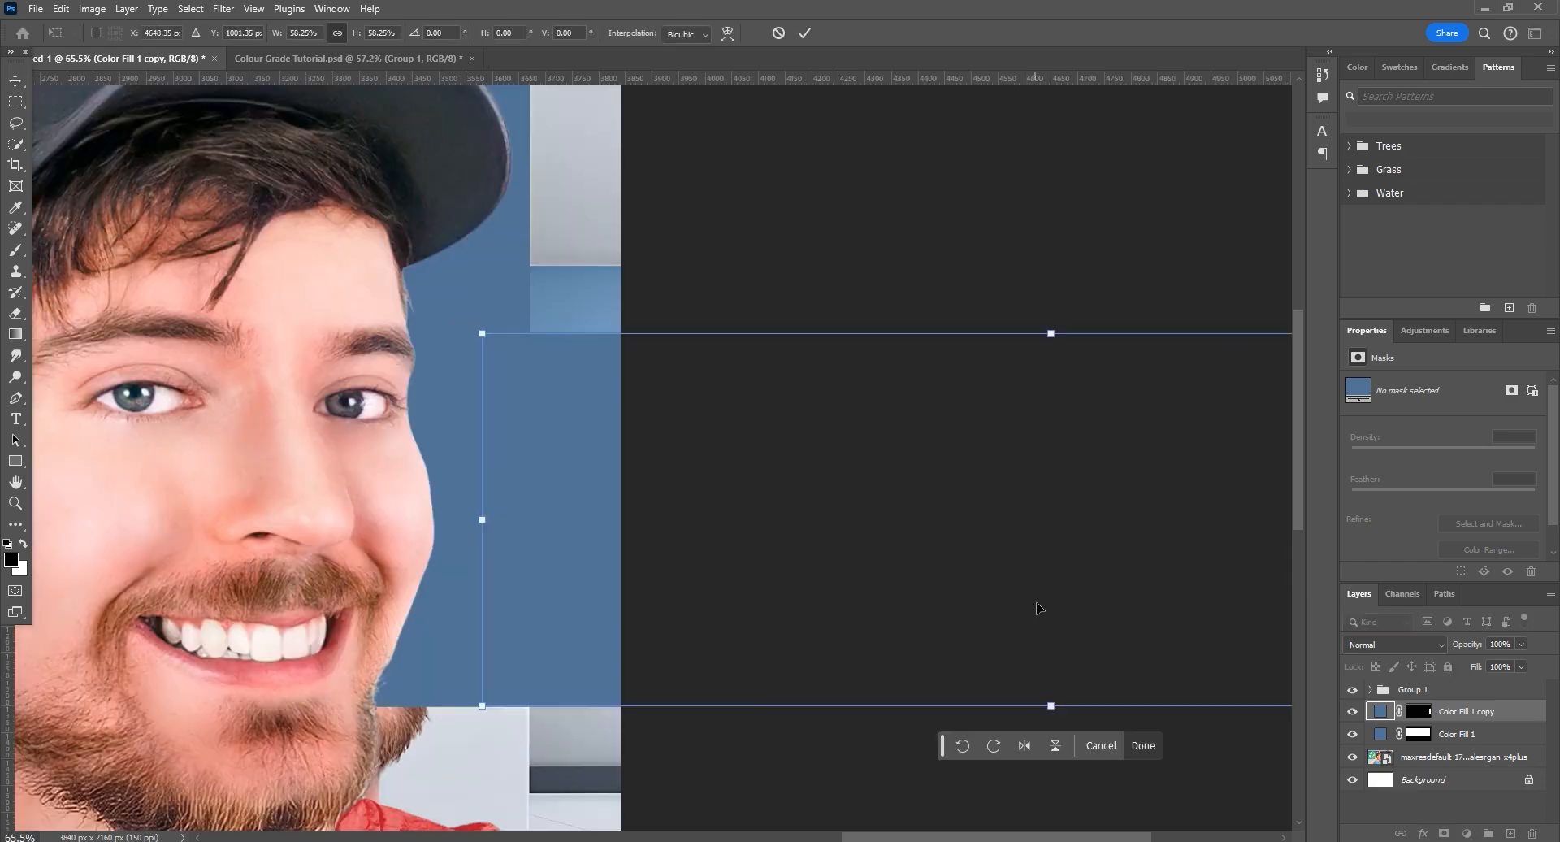
pyautogui.moveTo(1041, 705); pyautogui.dragTo(1041, 651)
pyautogui.moveTo(1005, 525); pyautogui.dragTo(929, 457)
pyautogui.moveTo(894, 582); pyautogui.dragTo(893, 608)
pyautogui.press('Return')
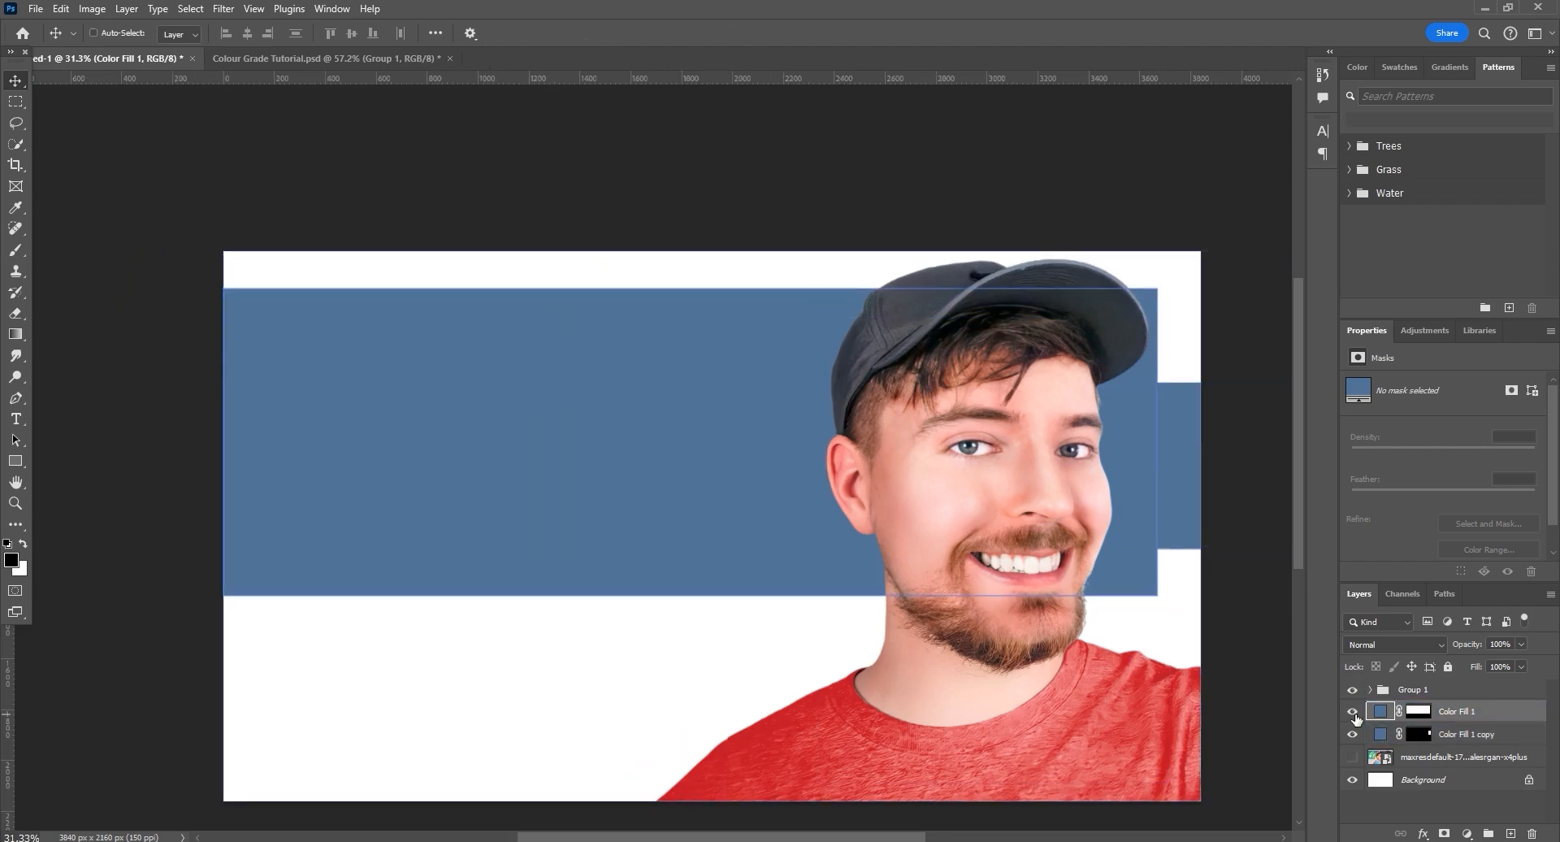
# - Clip a Curves adjustment to Color Fill 1, pull its white point in to brighten the blue, and invert its mask
pyautogui.click(1353, 712)
pyautogui.click(1352, 712)
pyautogui.click(1467, 832)
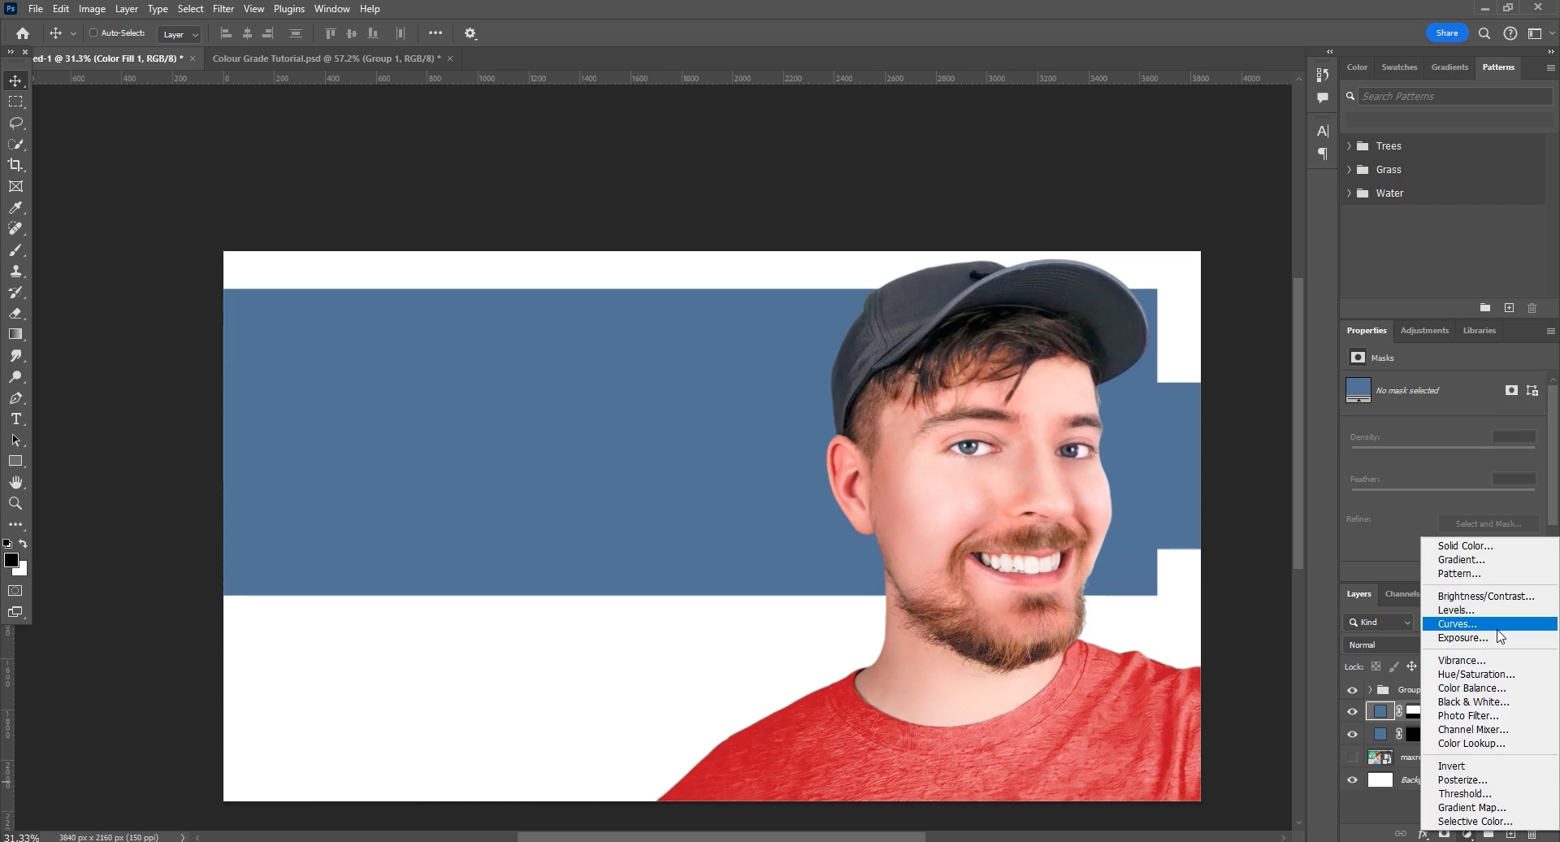
pyautogui.click(1459, 625)
pyautogui.keyDown('alt'); pyautogui.click(1461, 722); pyautogui.keyUp('alt')
pyautogui.moveTo(1532, 424); pyautogui.dragTo(1488, 423)
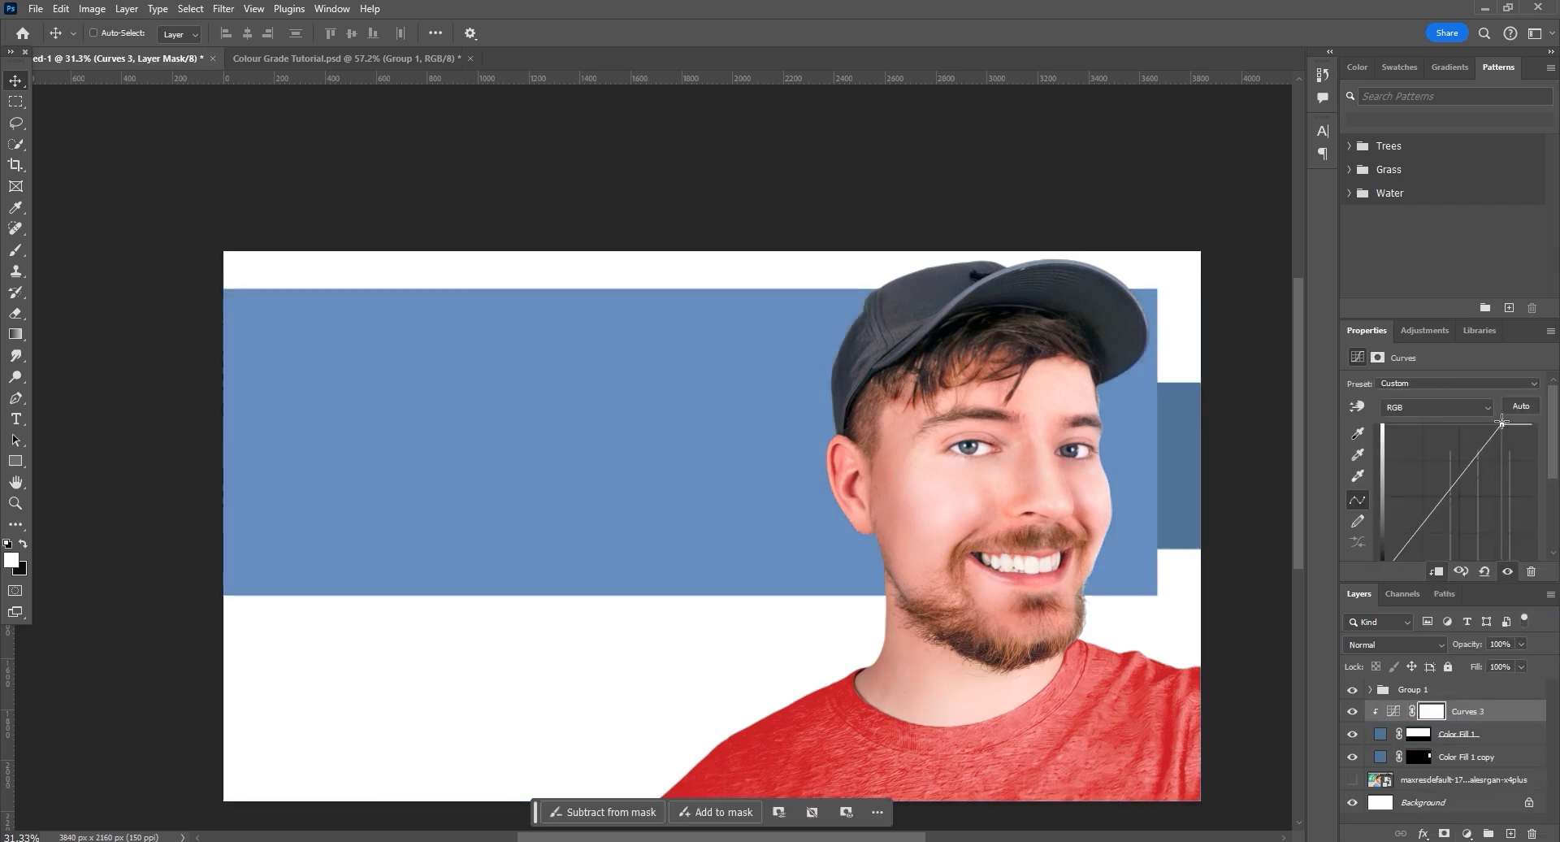
pyautogui.hotkey('ctrl', 'i')
# - Paint a soft light glow onto the wide blue panel through the Curves 3 mask with a large brush at 13% flow
pyautogui.press('b')
pyautogui.keyDown('alt'); pyautogui.moveTo(567, 349); pyautogui.dragTo(803, 349); pyautogui.keyUp('alt')
pyautogui.click(630, 280)
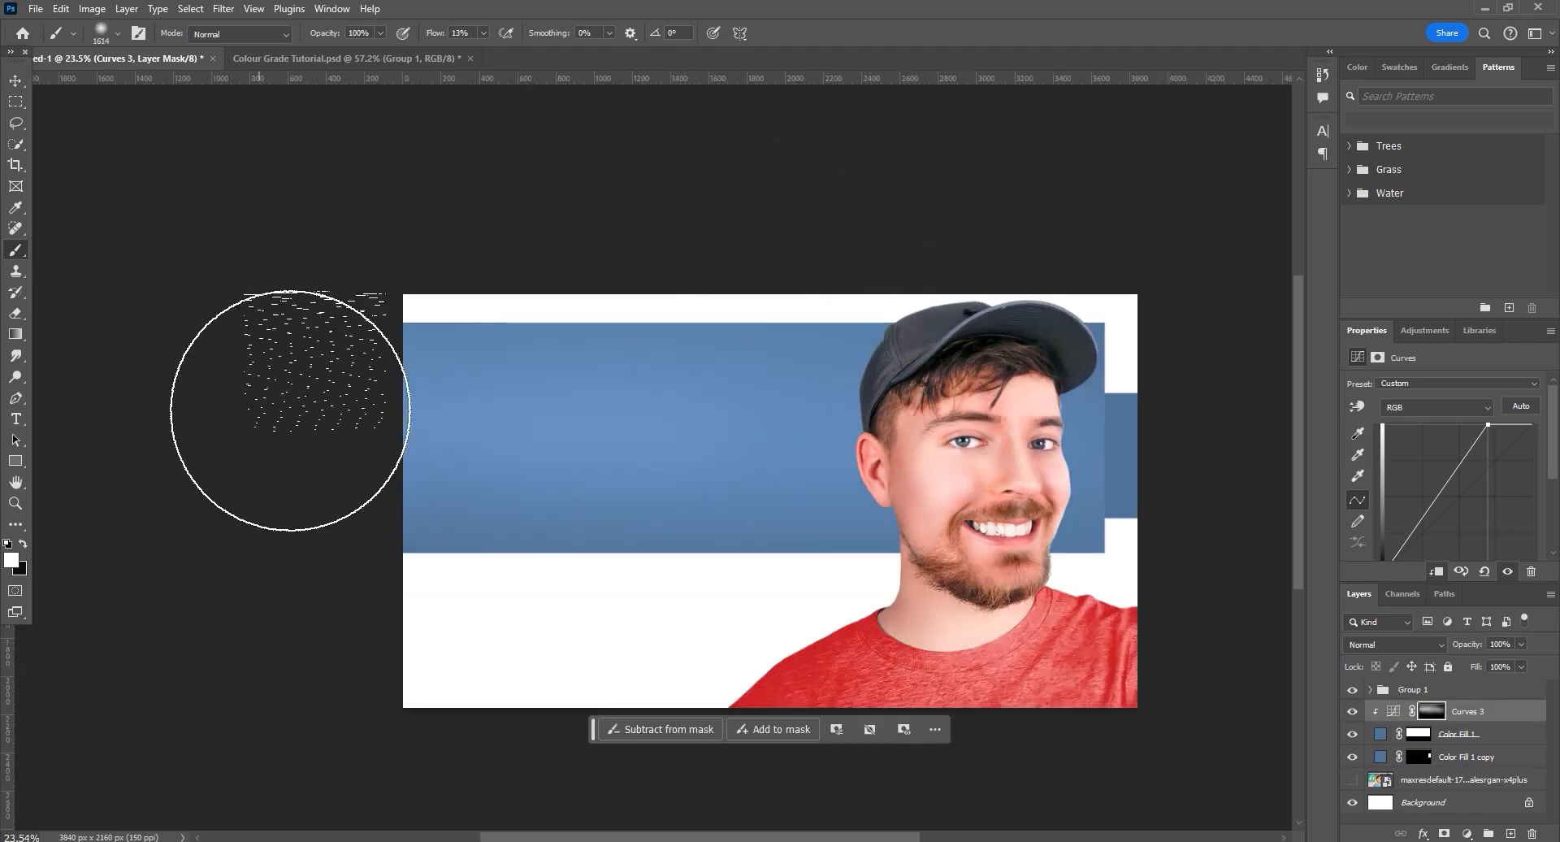
pyautogui.scroll(1, 198, 411)
pyautogui.scroll(4, 1068, 463)
pyautogui.scroll(-3, 996, 472)
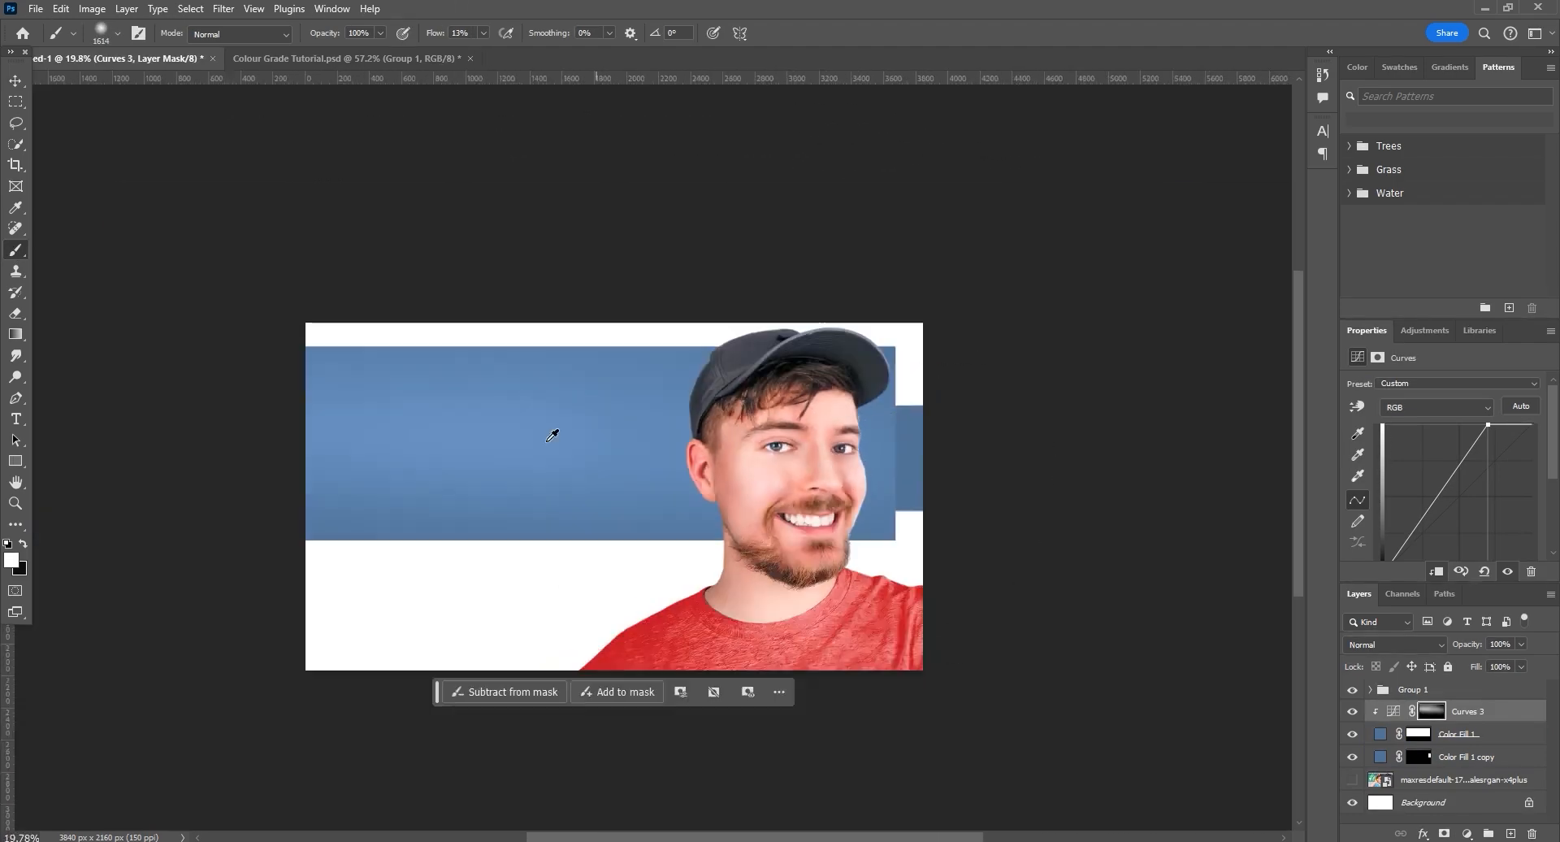
pyautogui.scroll(2, 532, 438)
pyautogui.keyDown('alt'); pyautogui.moveTo(305, 397); pyautogui.dragTo(317, 409); pyautogui.keyUp('alt')
pyautogui.scroll(4, 675, 424)
pyautogui.scroll(-3, 1138, 445)
pyautogui.press('x')
pyautogui.scroll(2, 1028, 439)
# - Clip a brightening Curves adjustment to Color Fill 1 copy and invert its mask
pyautogui.click(1469, 762)
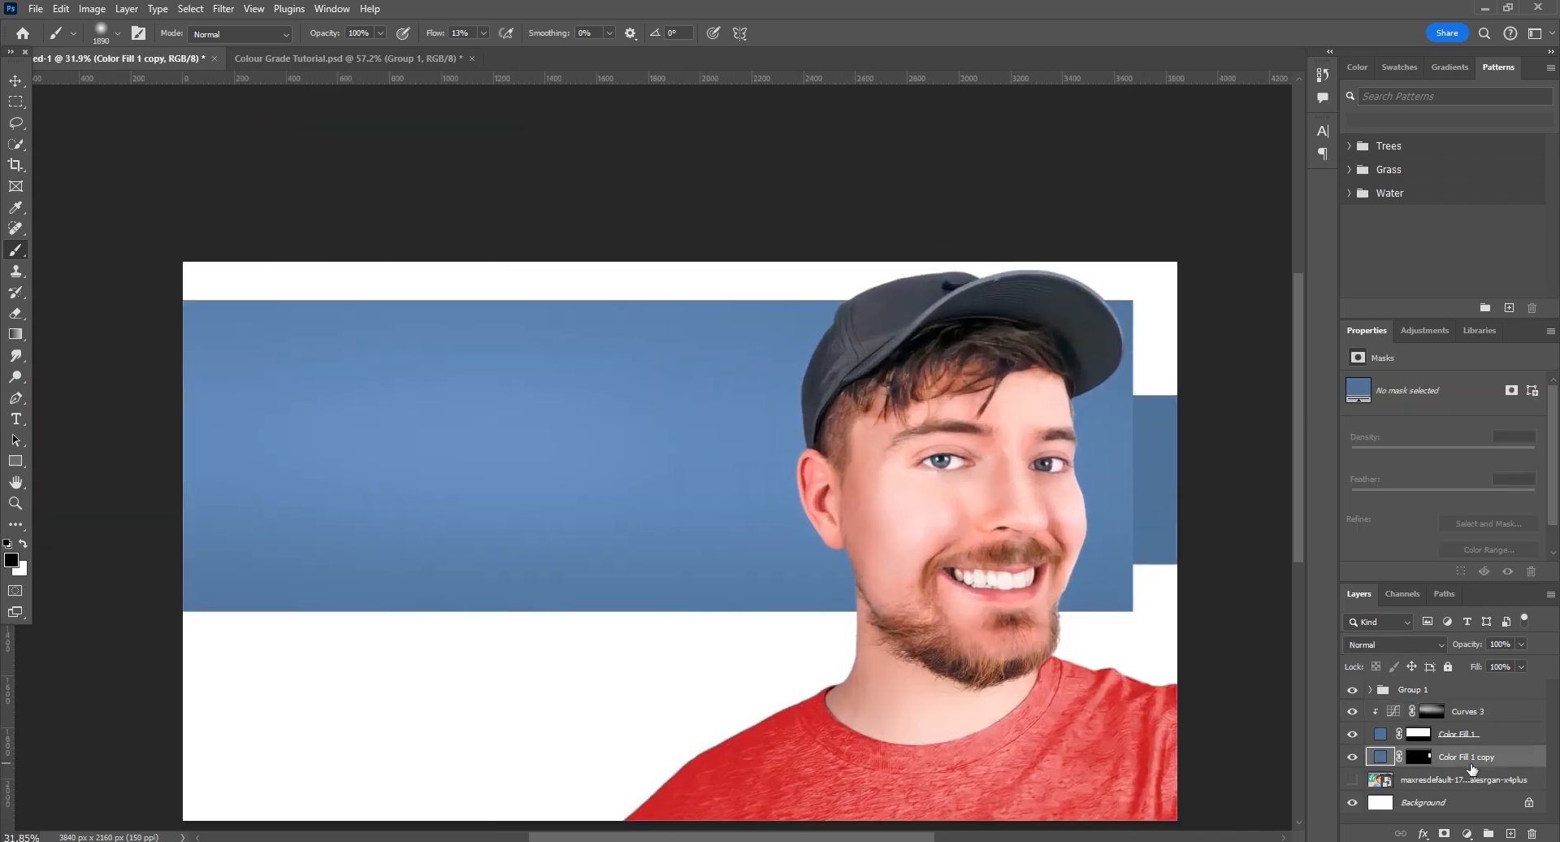
pyautogui.click(1463, 829)
pyautogui.click(1450, 625)
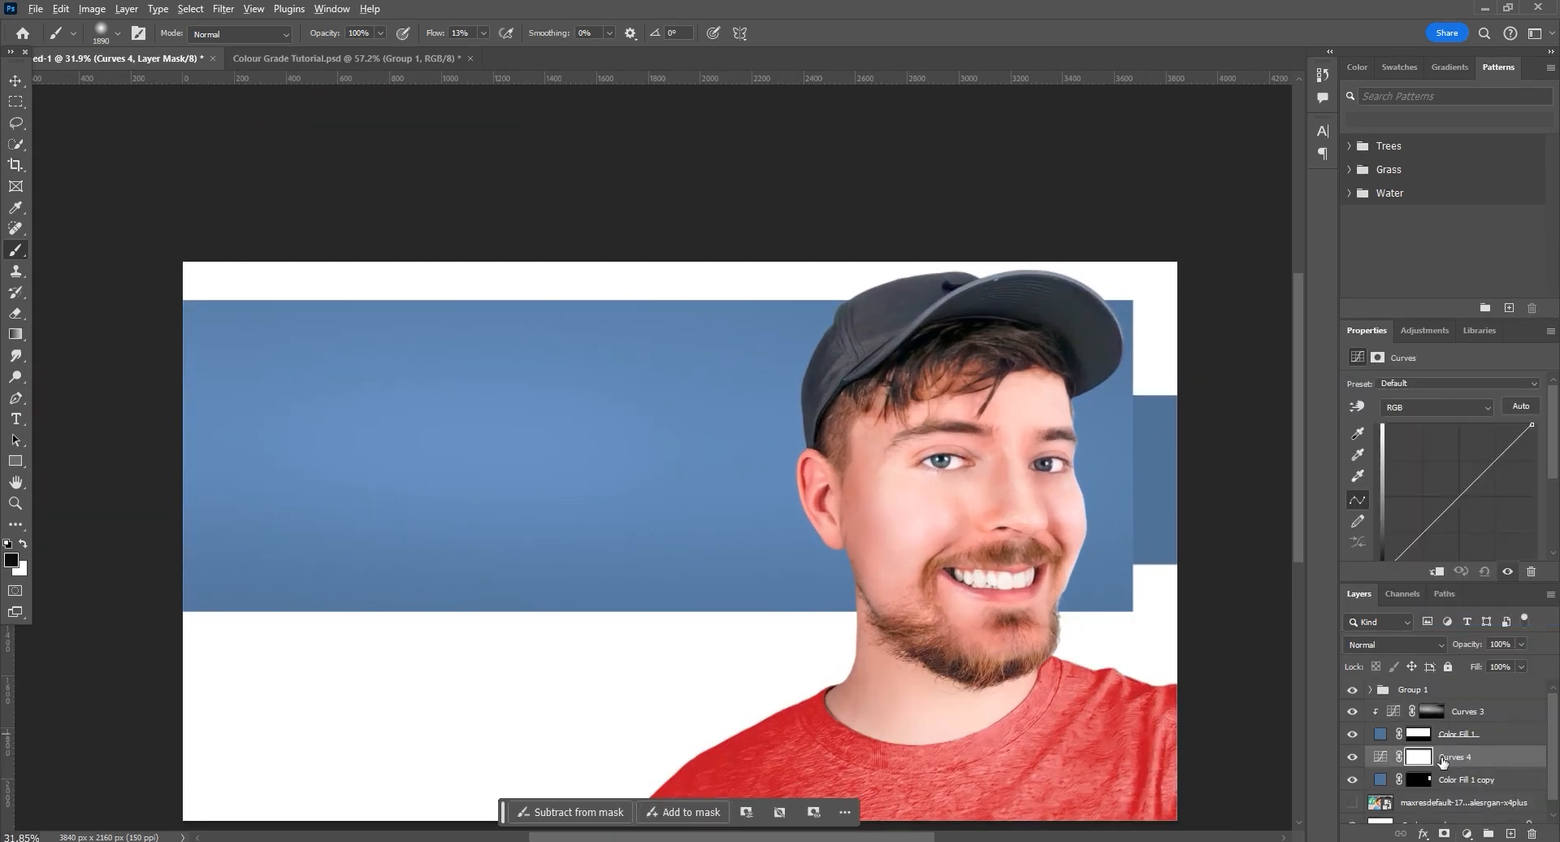
pyautogui.keyDown('alt'); pyautogui.click(1444, 761); pyautogui.keyUp('alt')
pyautogui.moveTo(1532, 424); pyautogui.dragTo(1506, 424)
pyautogui.hotkey('ctrl', 'i')
pyautogui.scroll(3, 867, 452)
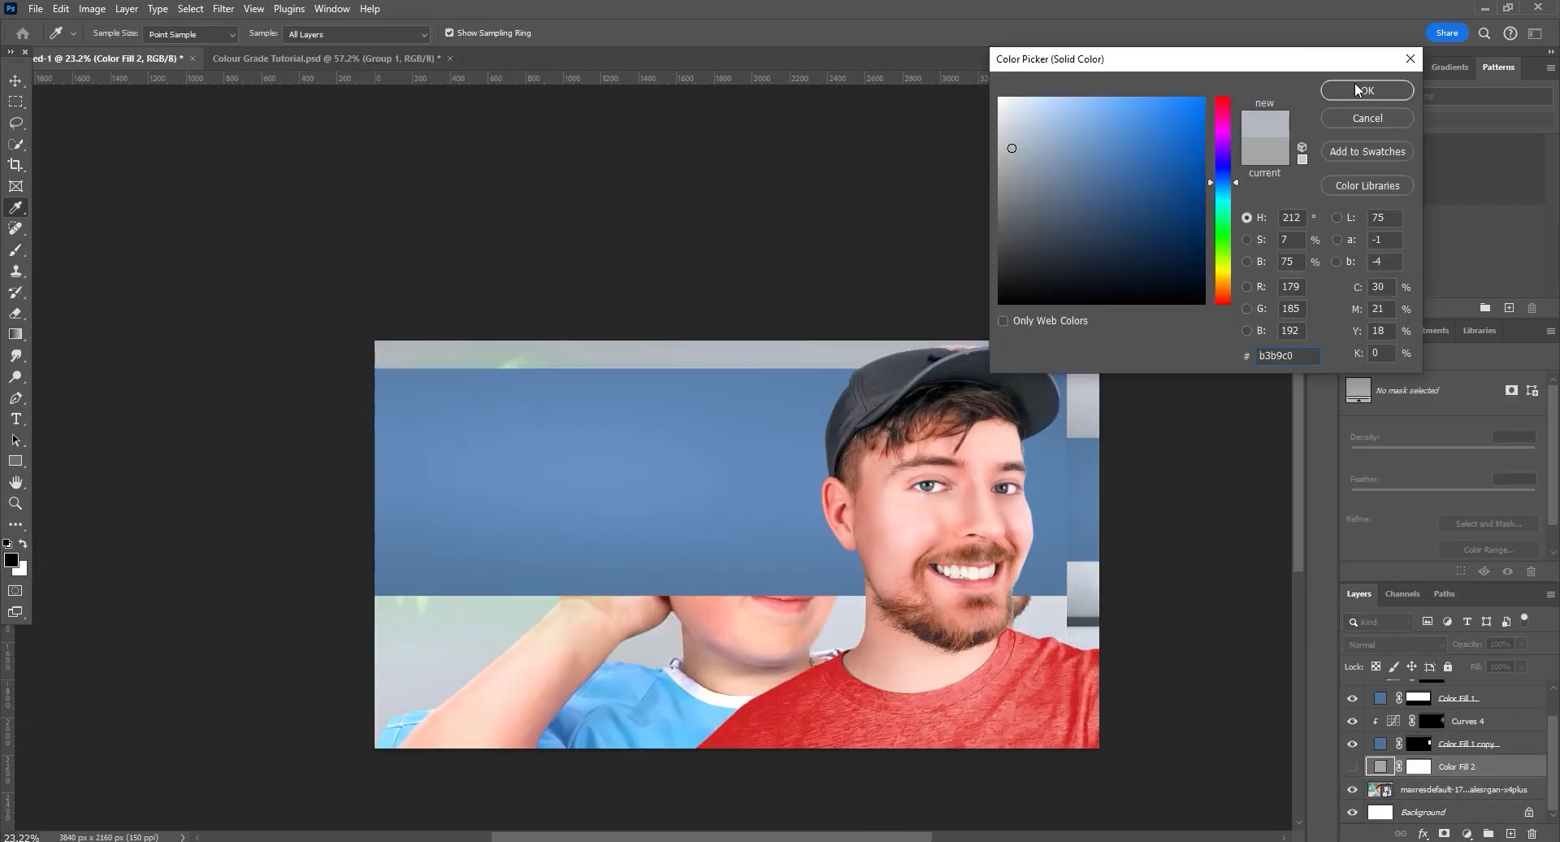
# - Set the grey wall's Solid Color fill to #b3b9c0 and clip a brightening Curves adjustment with an inverted mask to it
pyautogui.click(1365, 90)
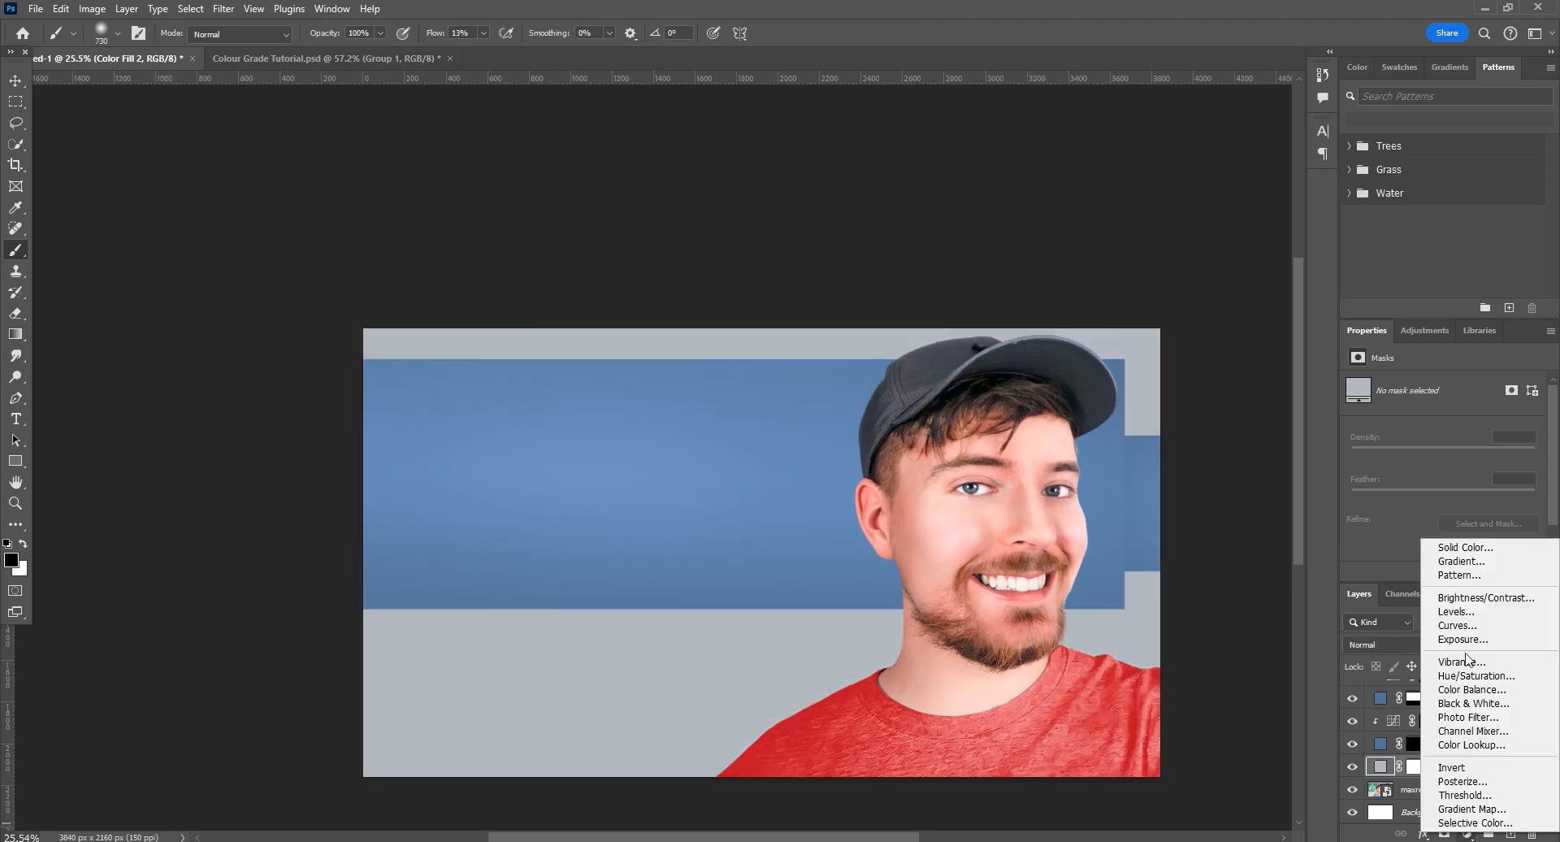
pyautogui.click(1454, 626)
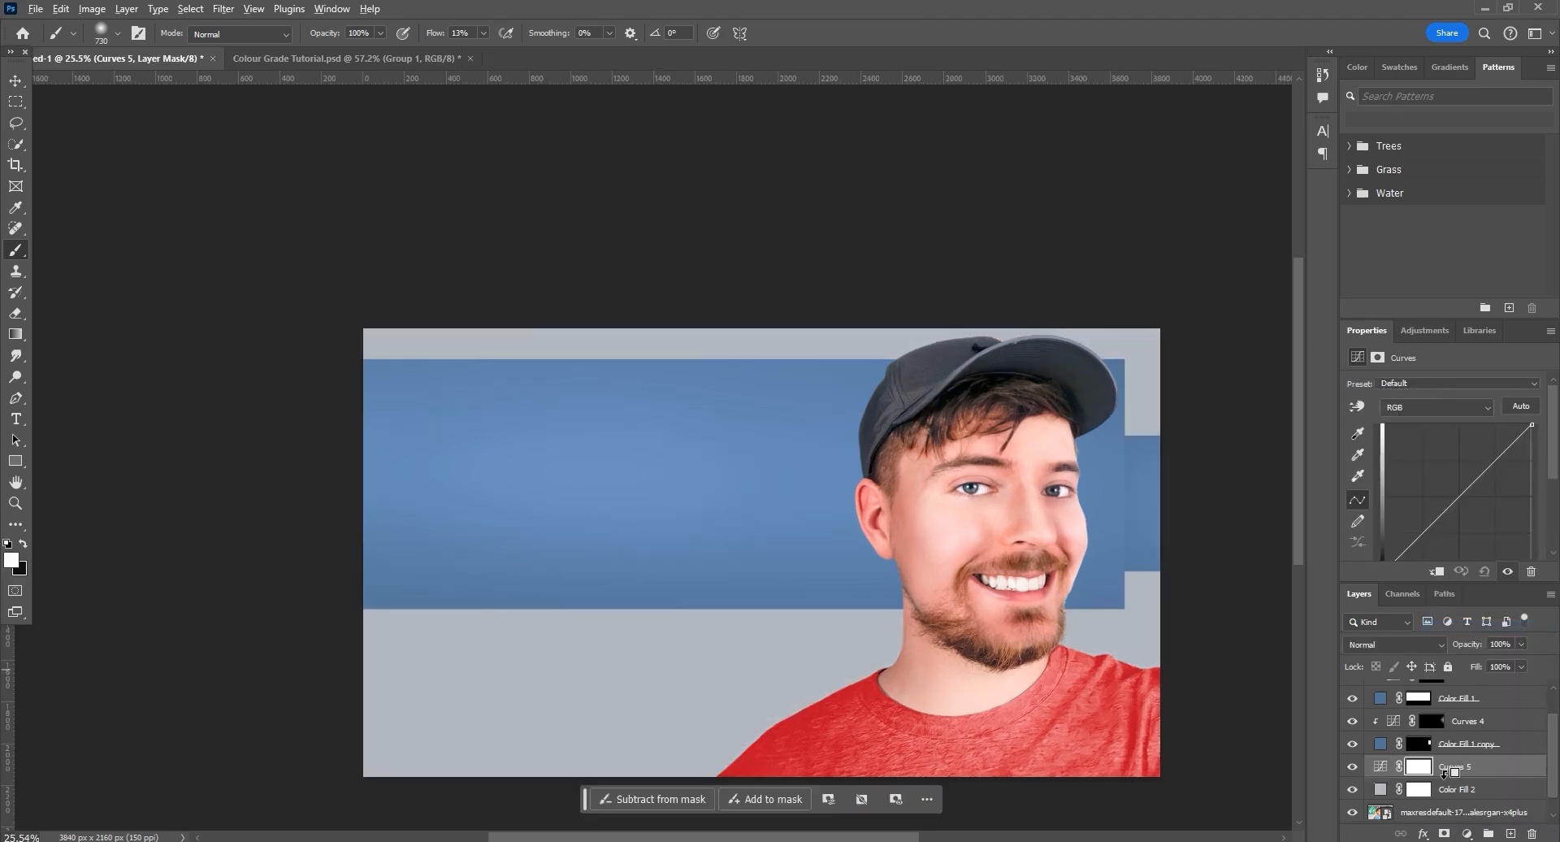
pyautogui.keyDown('alt'); pyautogui.click(1444, 772); pyautogui.keyUp('alt')
pyautogui.moveTo(1531, 424); pyautogui.dragTo(1505, 424)
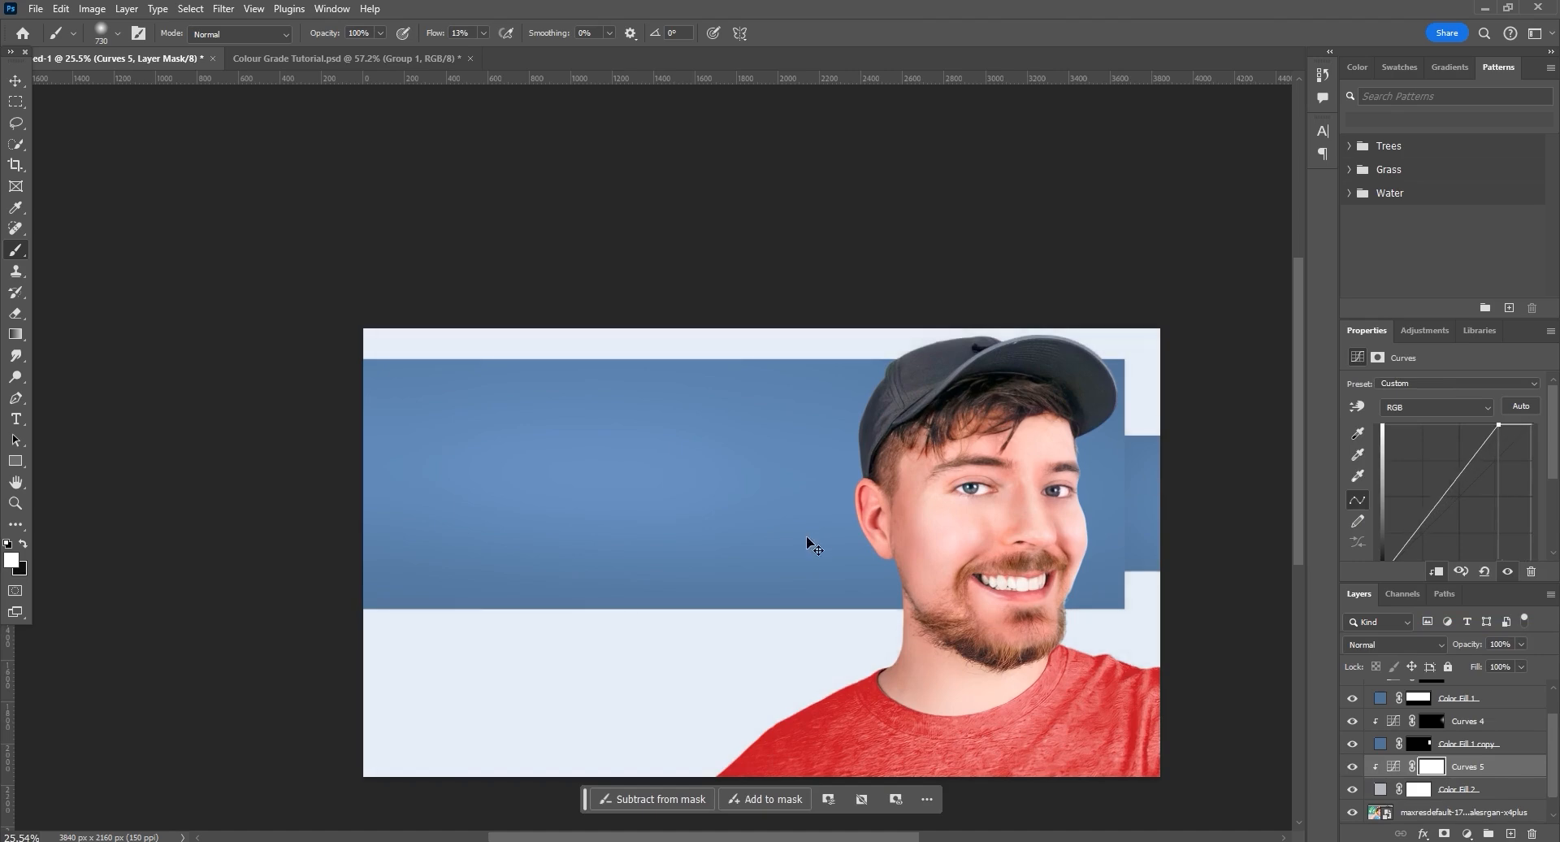
pyautogui.hotkey('ctrl', 'i')
# - Brush soft light onto the grey wall in the canvas's upper-right corner through the Curves 5 mask
pyautogui.moveTo(812, 540); pyautogui.dragTo(564, 452)
pyautogui.scroll(7, 849, 349)
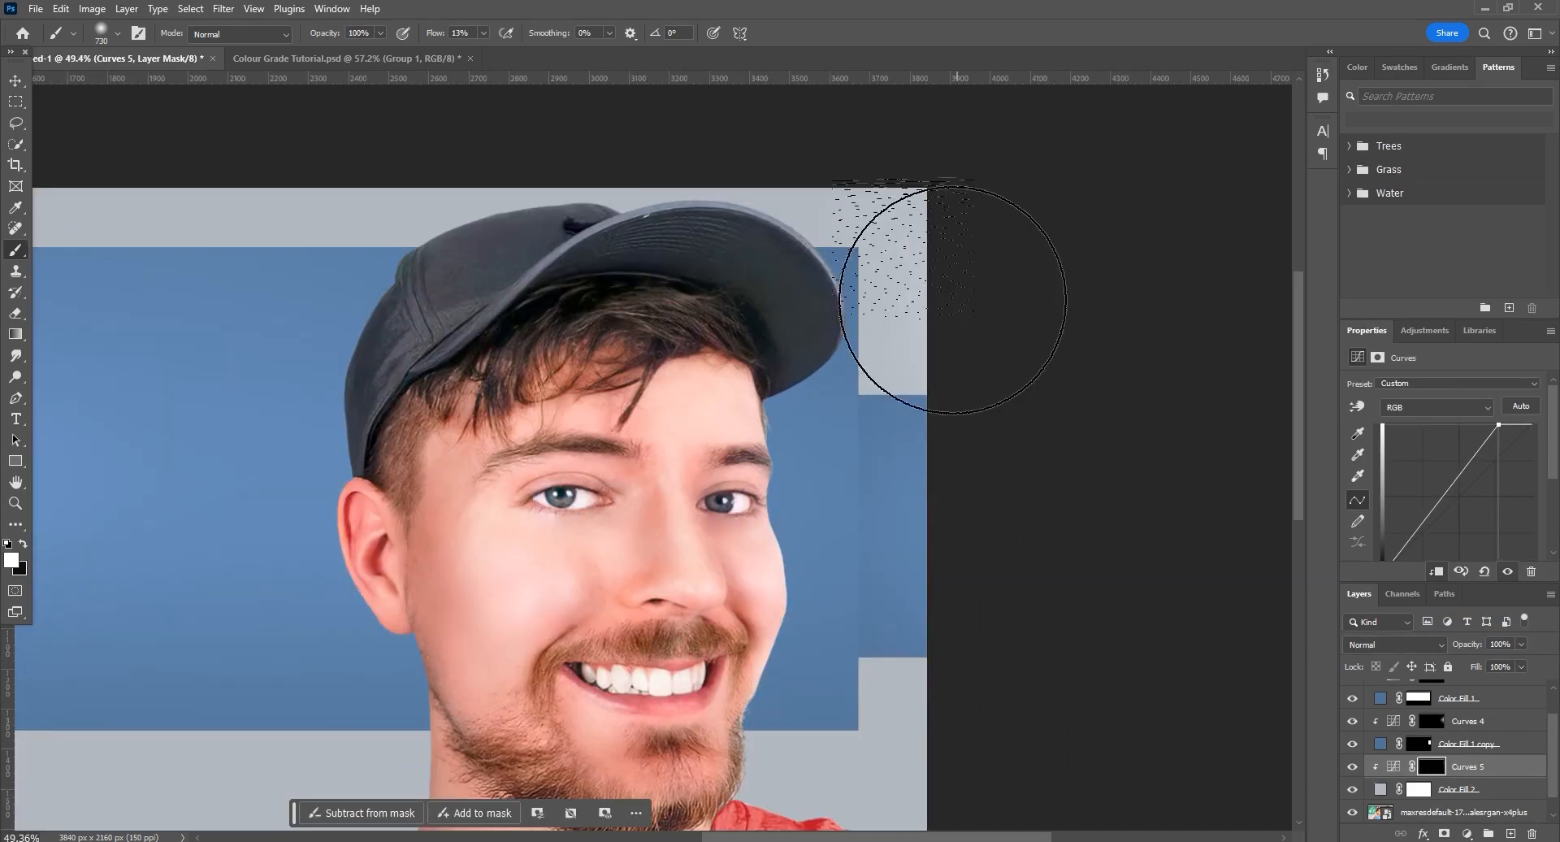
pyautogui.moveTo(1048, 361); pyautogui.dragTo(957, 338)
# - Clip another Curves adjustment above Curves 5, pull its midpoint down to darken the grey wall, and invert its mask
pyautogui.click(1466, 833)
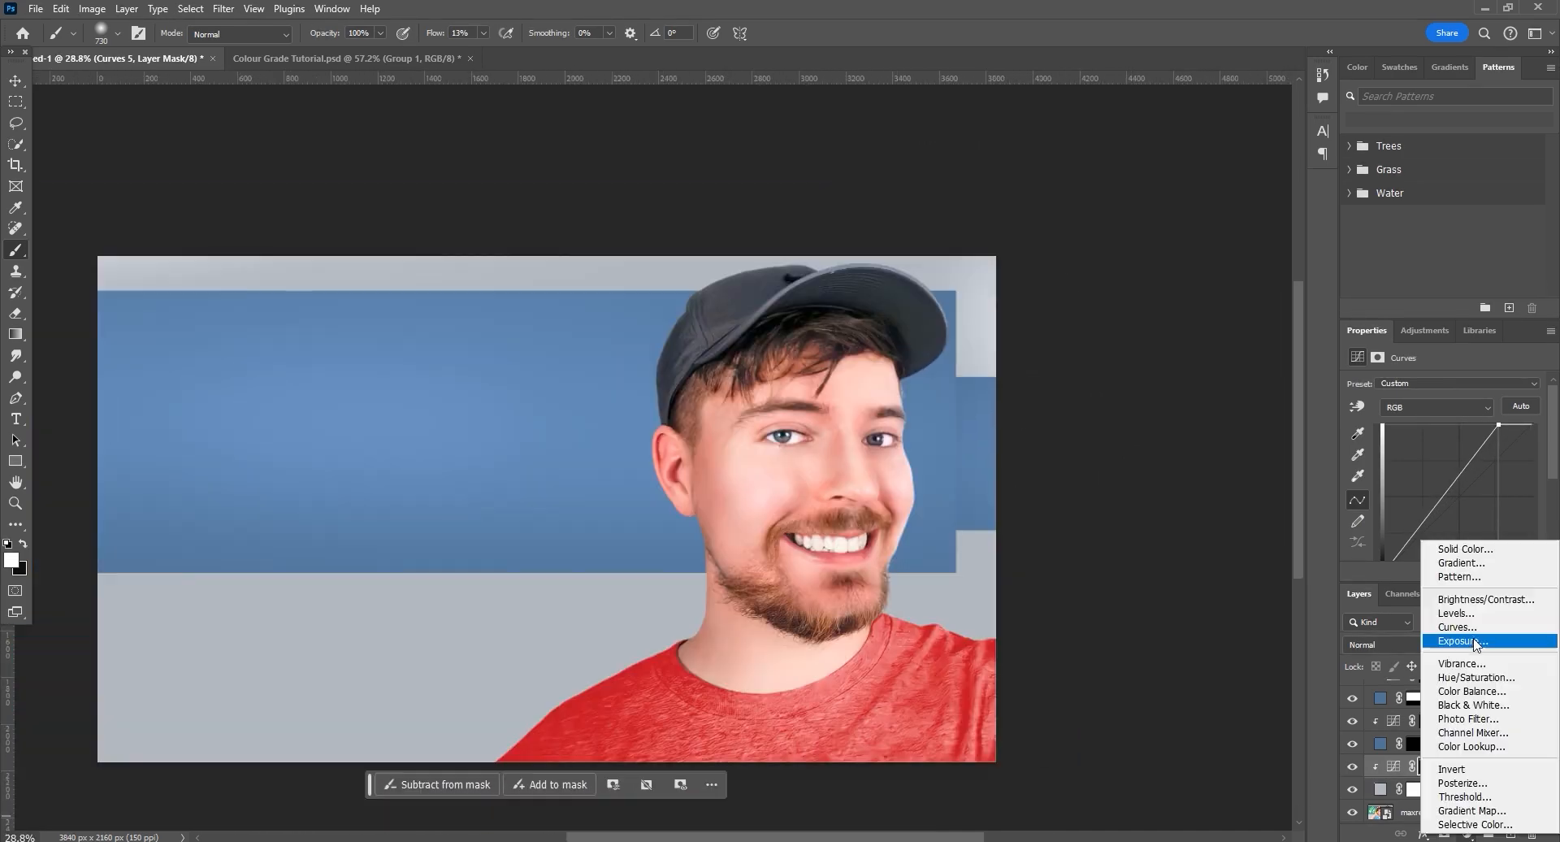
pyautogui.click(1462, 627)
pyautogui.keyDown('alt'); pyautogui.click(1462, 775); pyautogui.keyUp('alt')
pyautogui.moveTo(1460, 495); pyautogui.dragTo(1467, 533)
pyautogui.hotkey('ctrl', 'i')
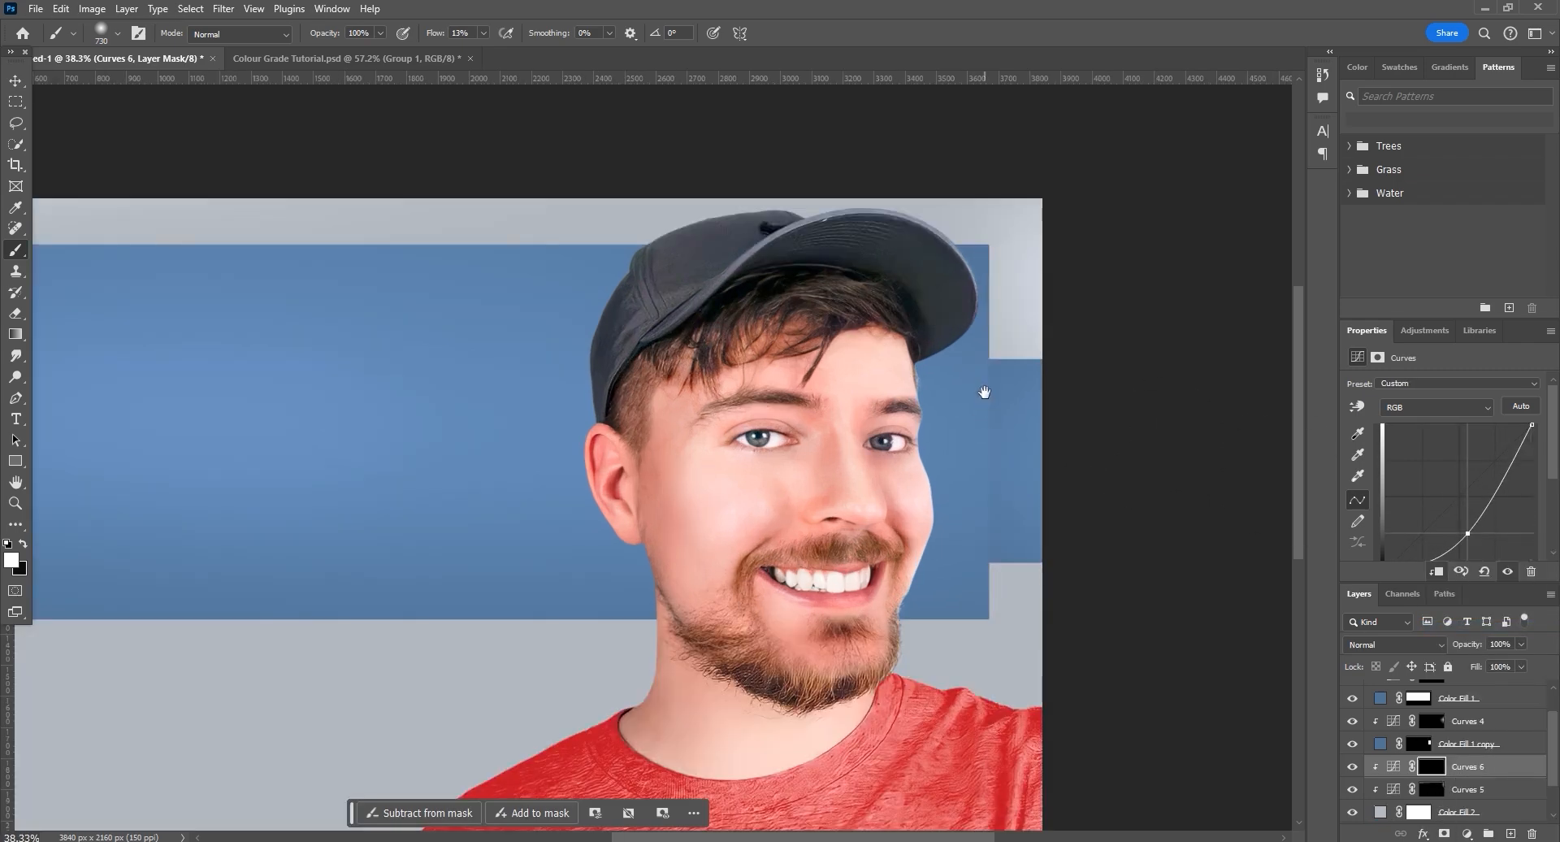
# - Paint soft shadows onto the grey wall around the blue panels through the Curves 6 mask
pyautogui.scroll(5, 985, 393)
pyautogui.moveTo(690, 464); pyautogui.dragTo(654, 240)
pyautogui.moveTo(729, 373); pyautogui.dragTo(770, 465)
pyautogui.press('x')
pyautogui.scroll(-1, 776, 328)
pyautogui.moveTo(860, 519); pyautogui.dragTo(990, 491)
pyautogui.scroll(-4, 990, 491)
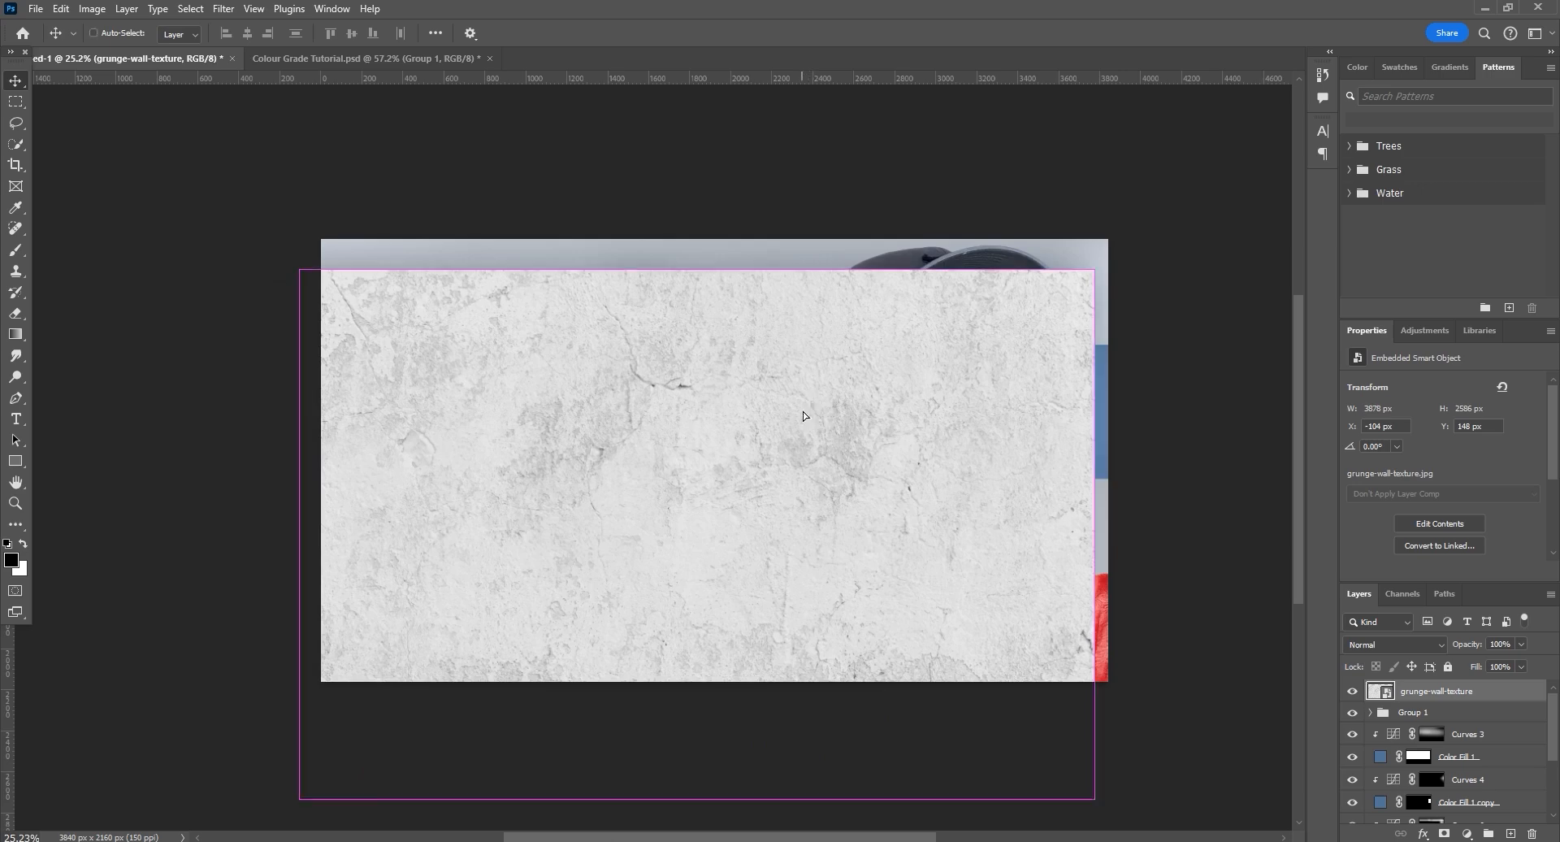
# - Shift the grunge wall texture 104 px right and 694 px down, and move its layer below the portrait group
pyautogui.moveTo(803, 412); pyautogui.dragTo(825, 556)
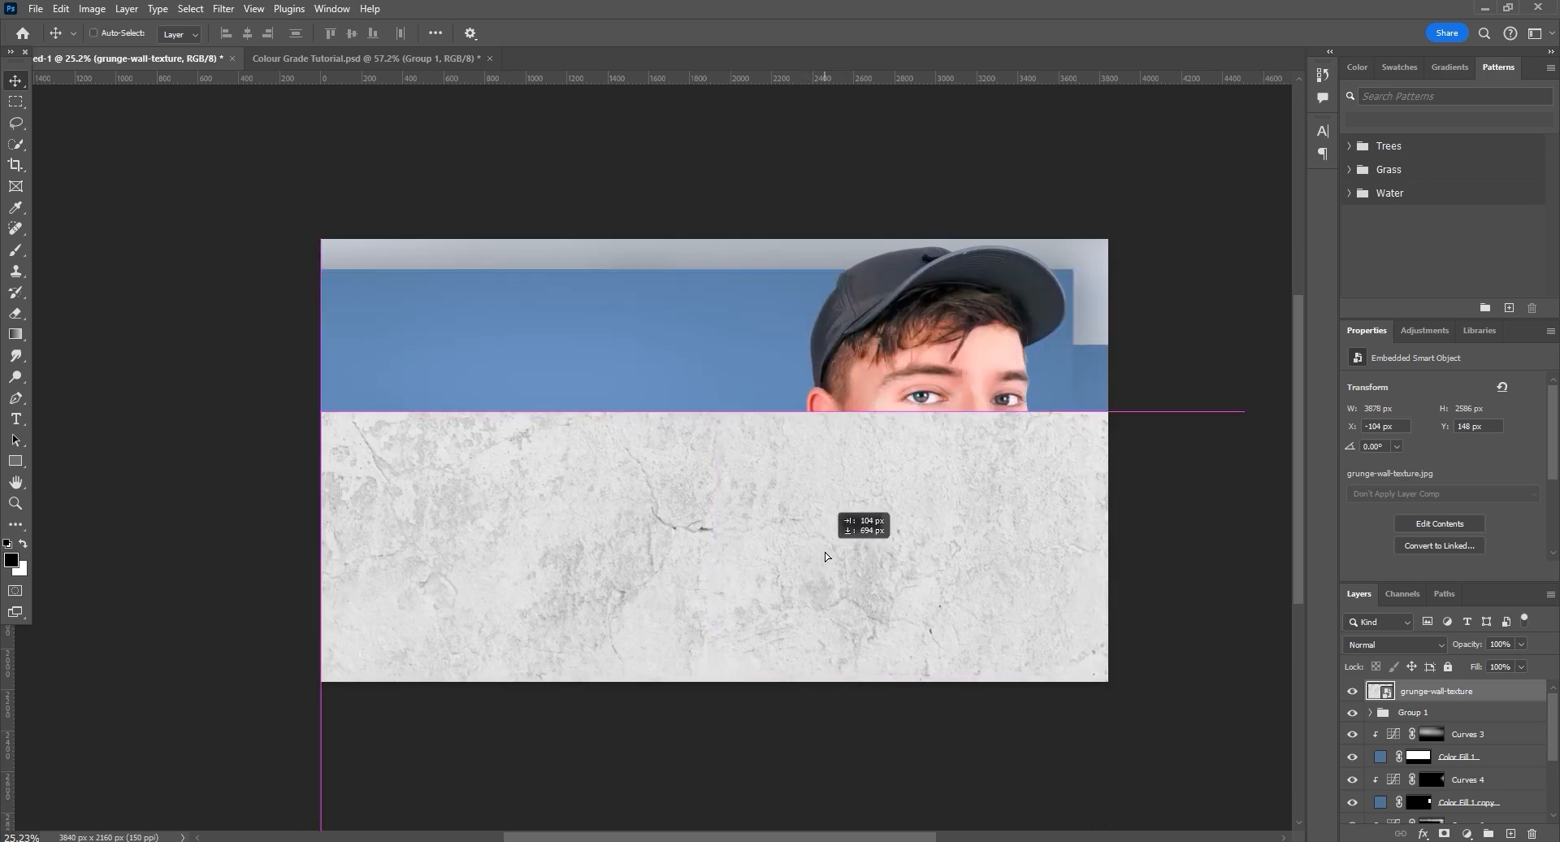
pyautogui.moveTo(1436, 691); pyautogui.dragTo(1432, 767)
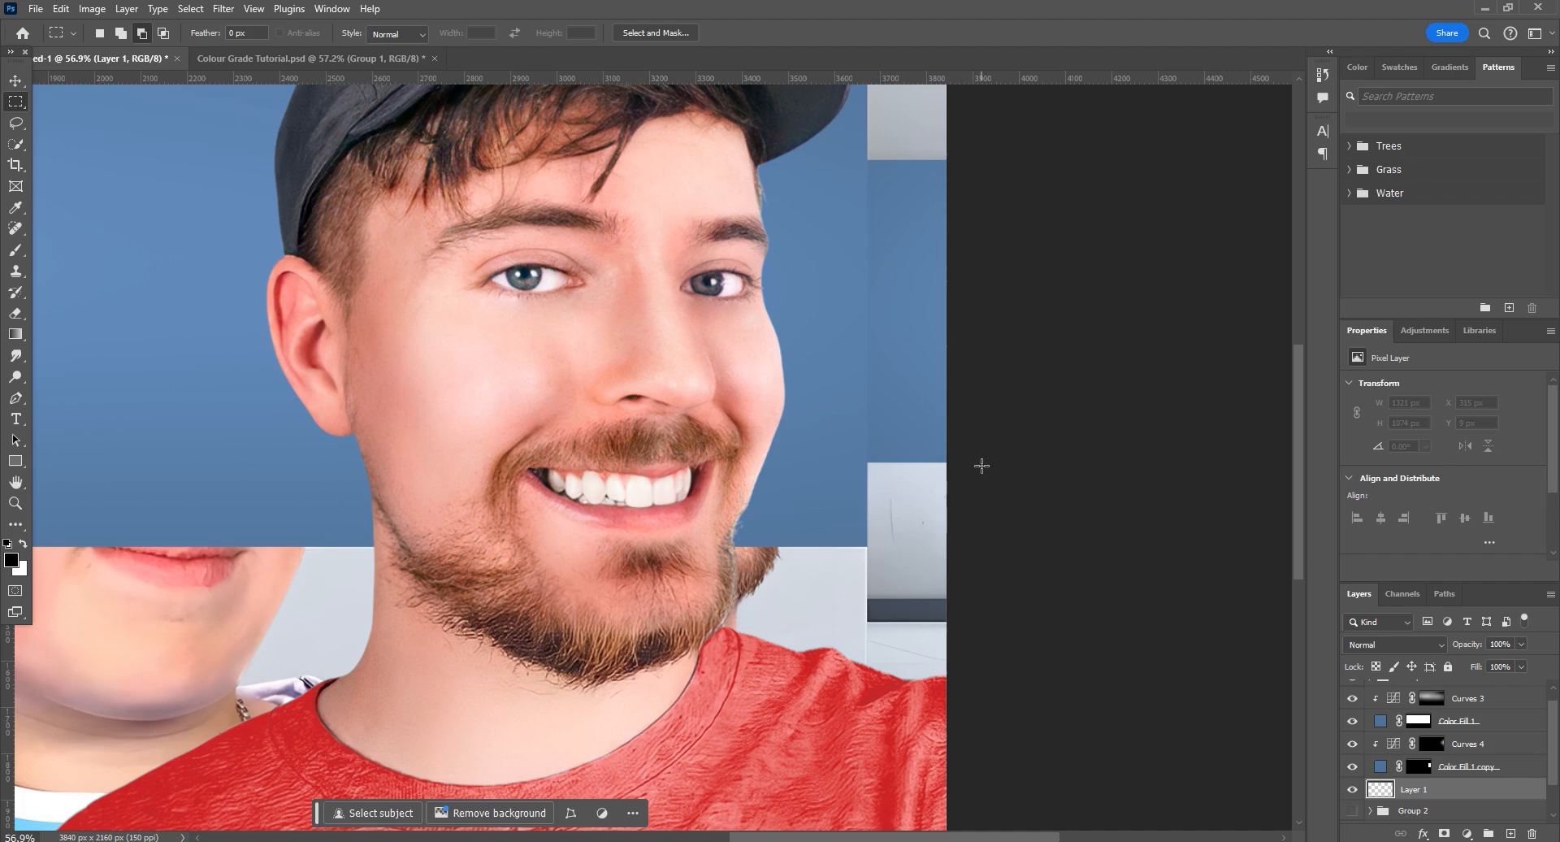
# - Cover the light panel under the small blue one with a Solid Color sampled from the reference, and darken its clipped Curves adjustment
pyautogui.moveTo(967, 461); pyautogui.dragTo(869, 607)
pyautogui.click(1467, 833)
pyautogui.click(1442, 546)
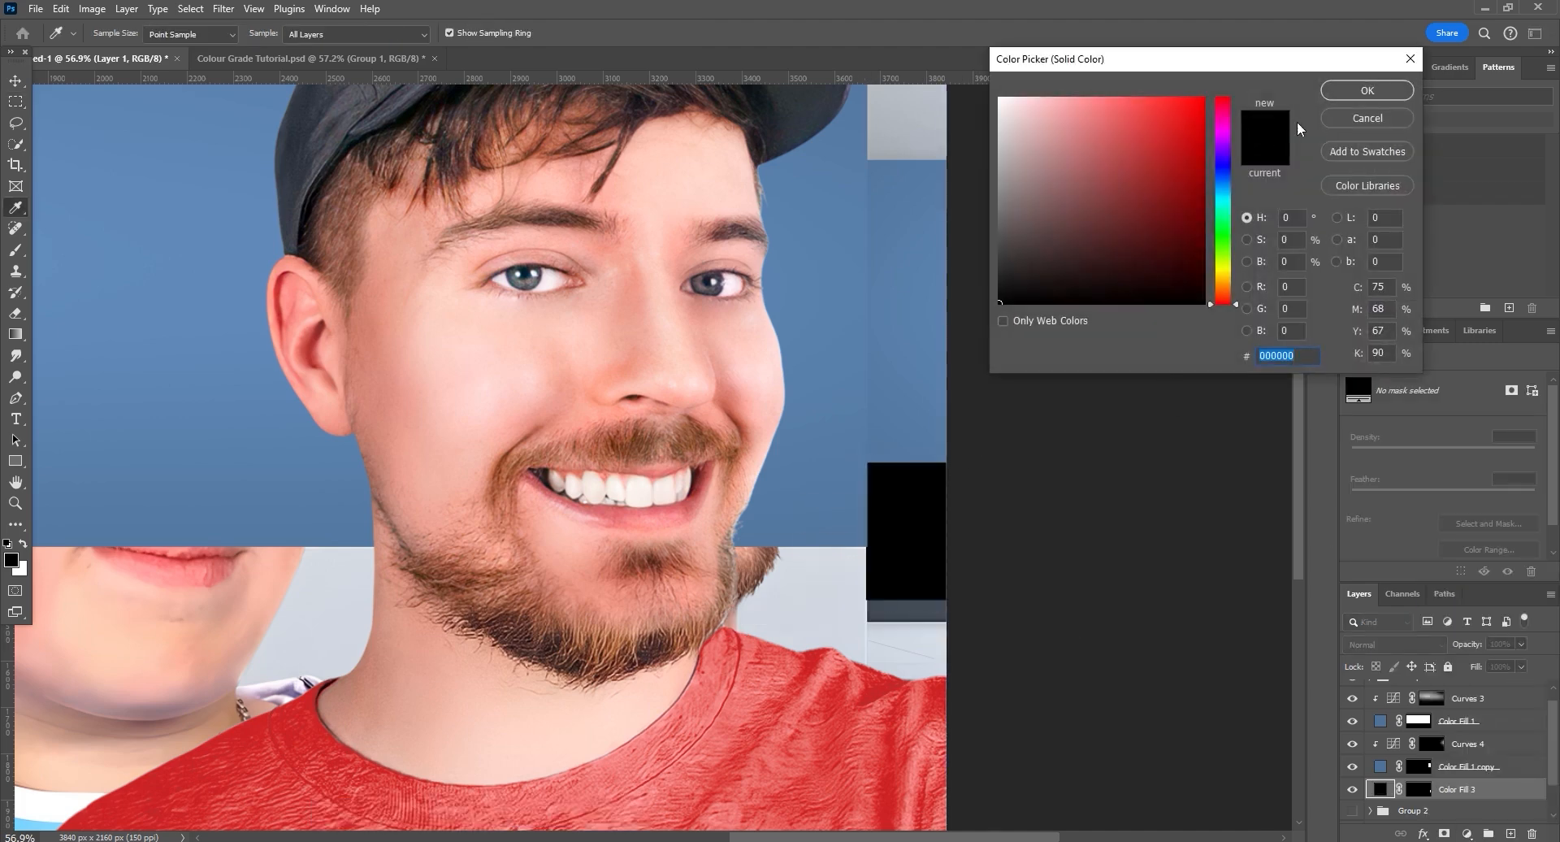
pyautogui.click(919, 482)
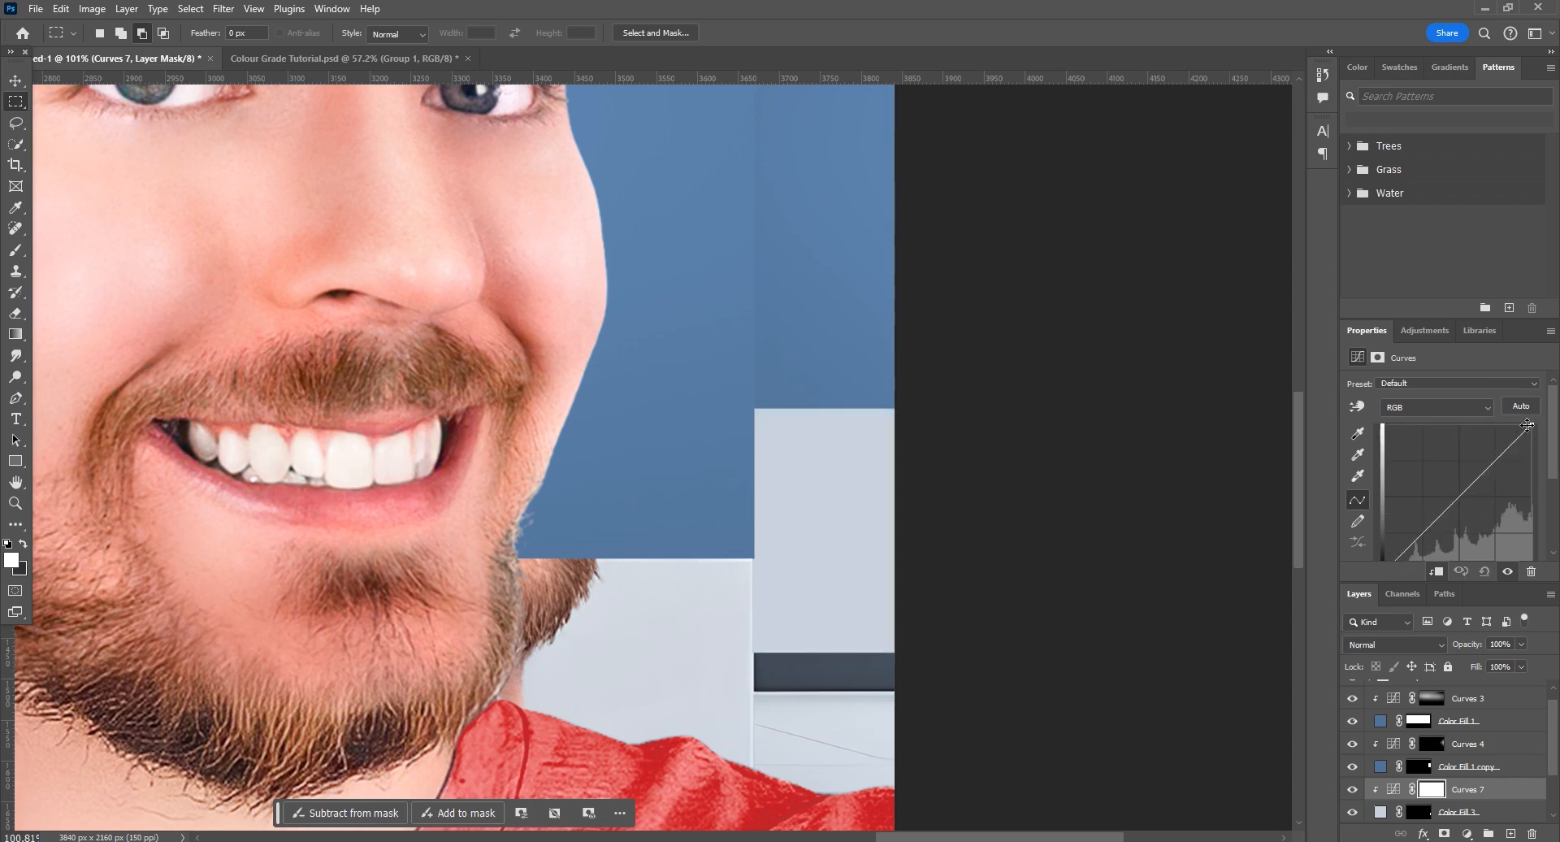
pyautogui.moveTo(1528, 424); pyautogui.dragTo(1554, 447)
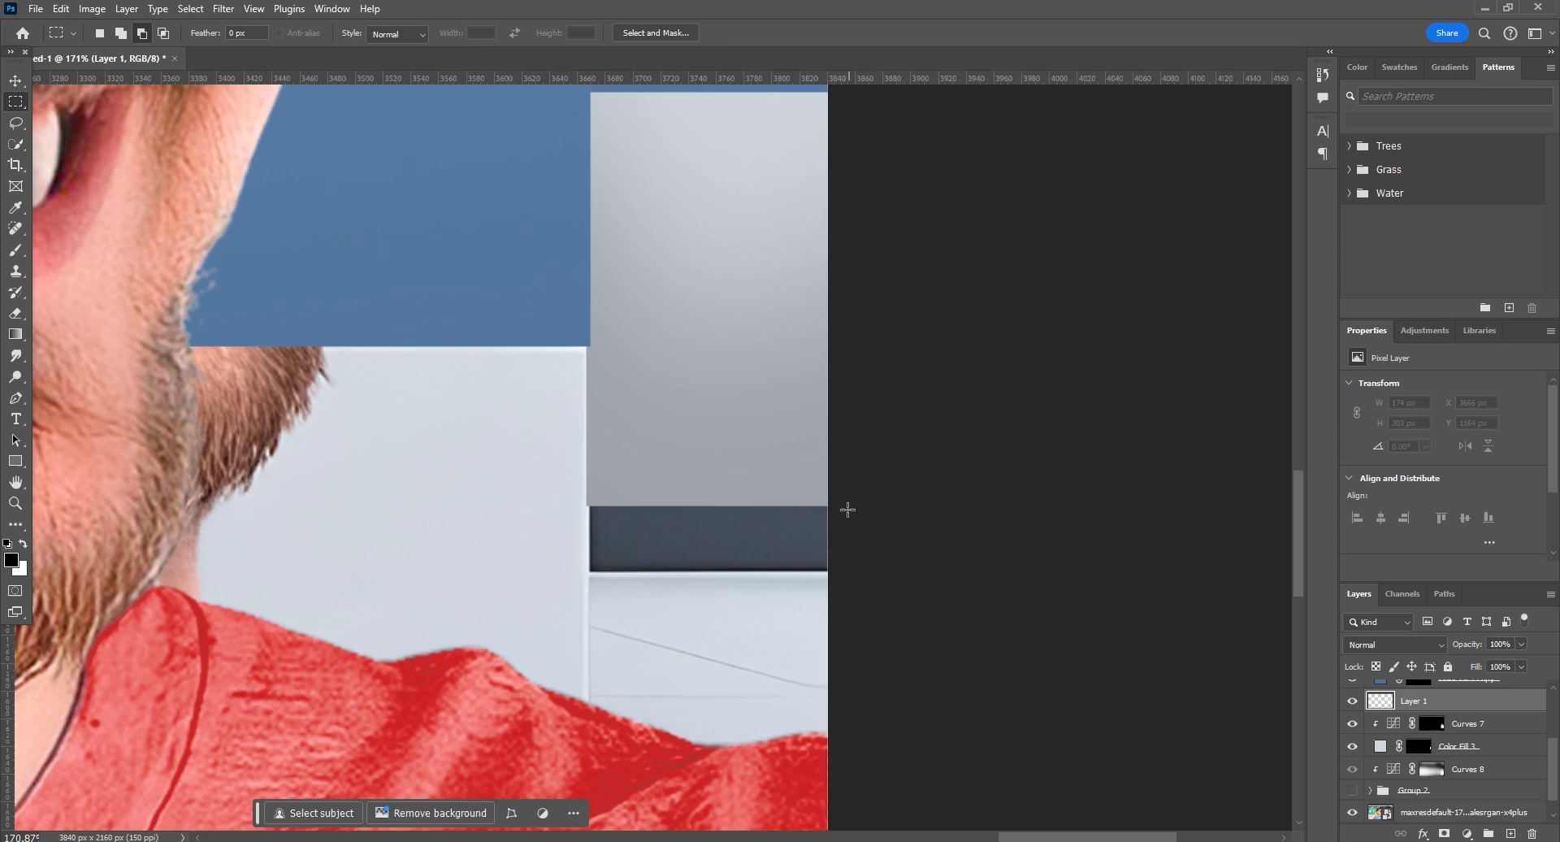
# - Cover the dark strip under the grey panel with a #45505a Solid Color, adding Bevel & Emboss with Contour and 53% shadow opacity
pyautogui.moveTo(847, 510); pyautogui.dragTo(587, 571)
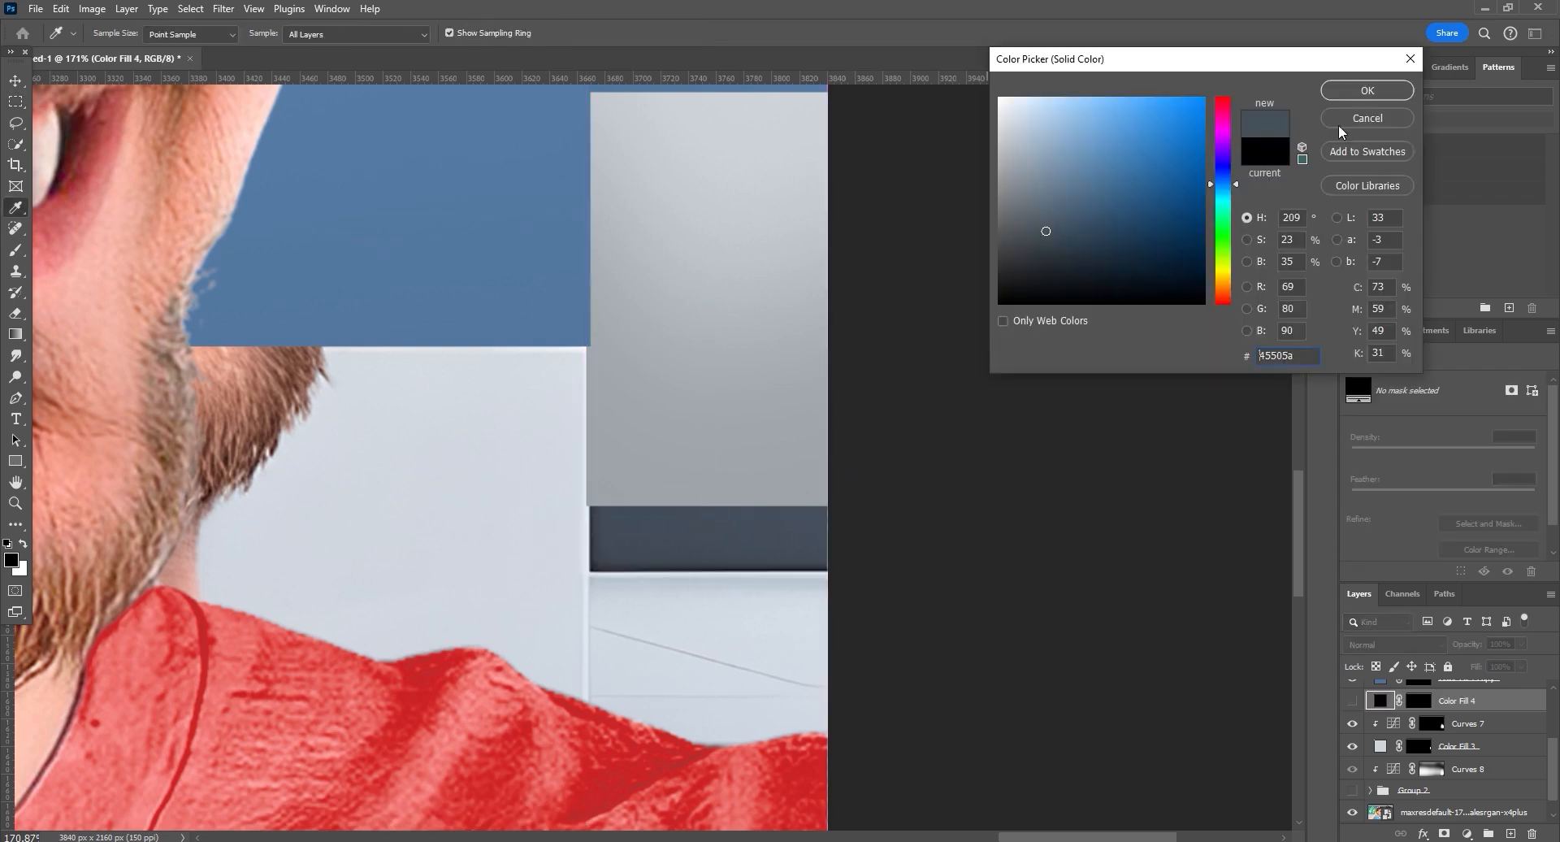
pyautogui.click(1369, 86)
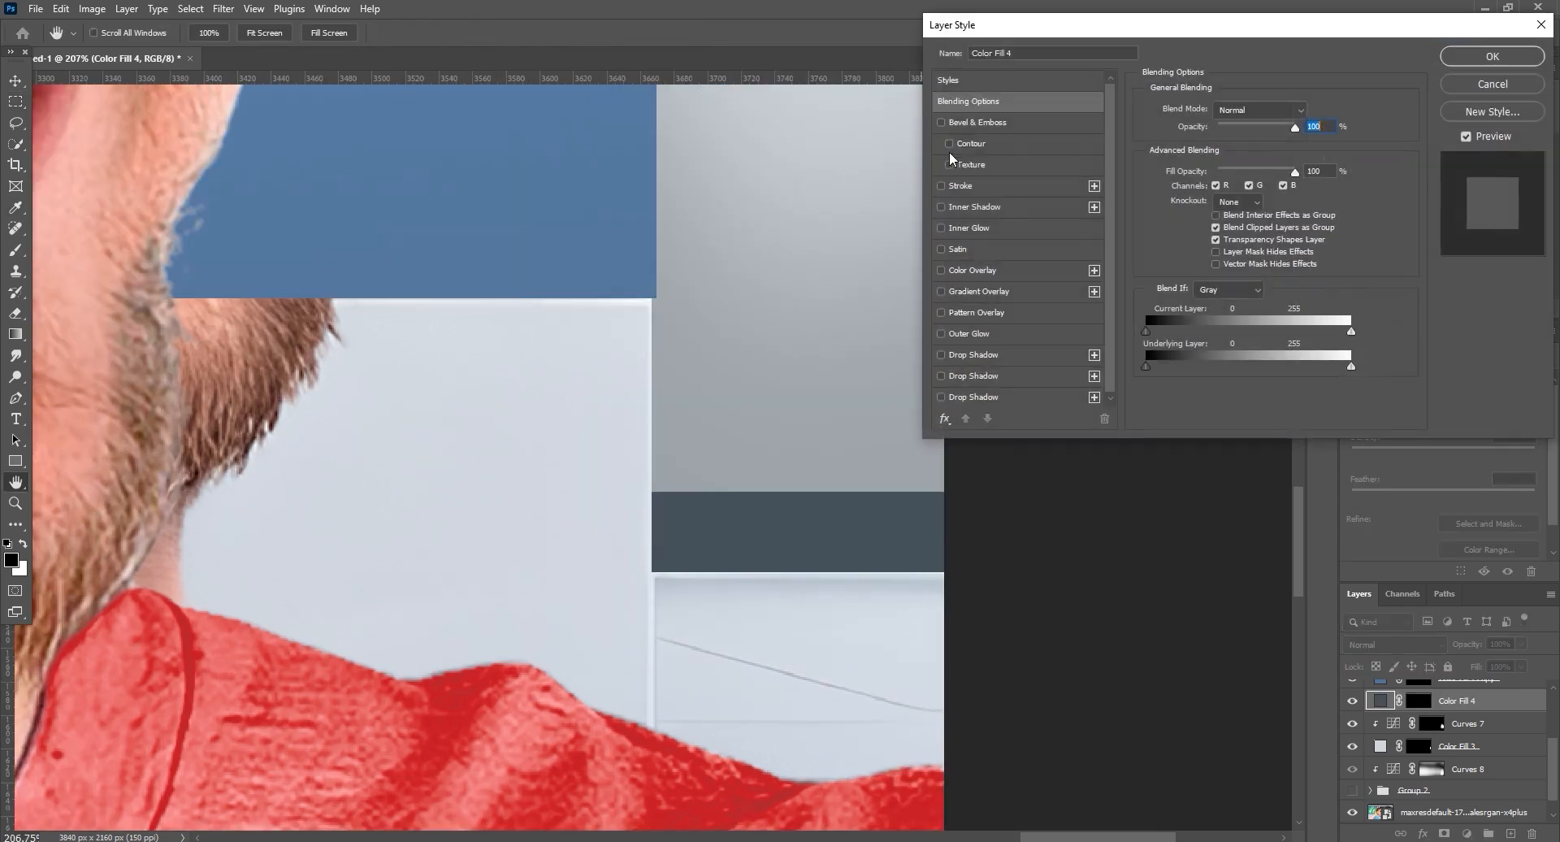
pyautogui.click(968, 143)
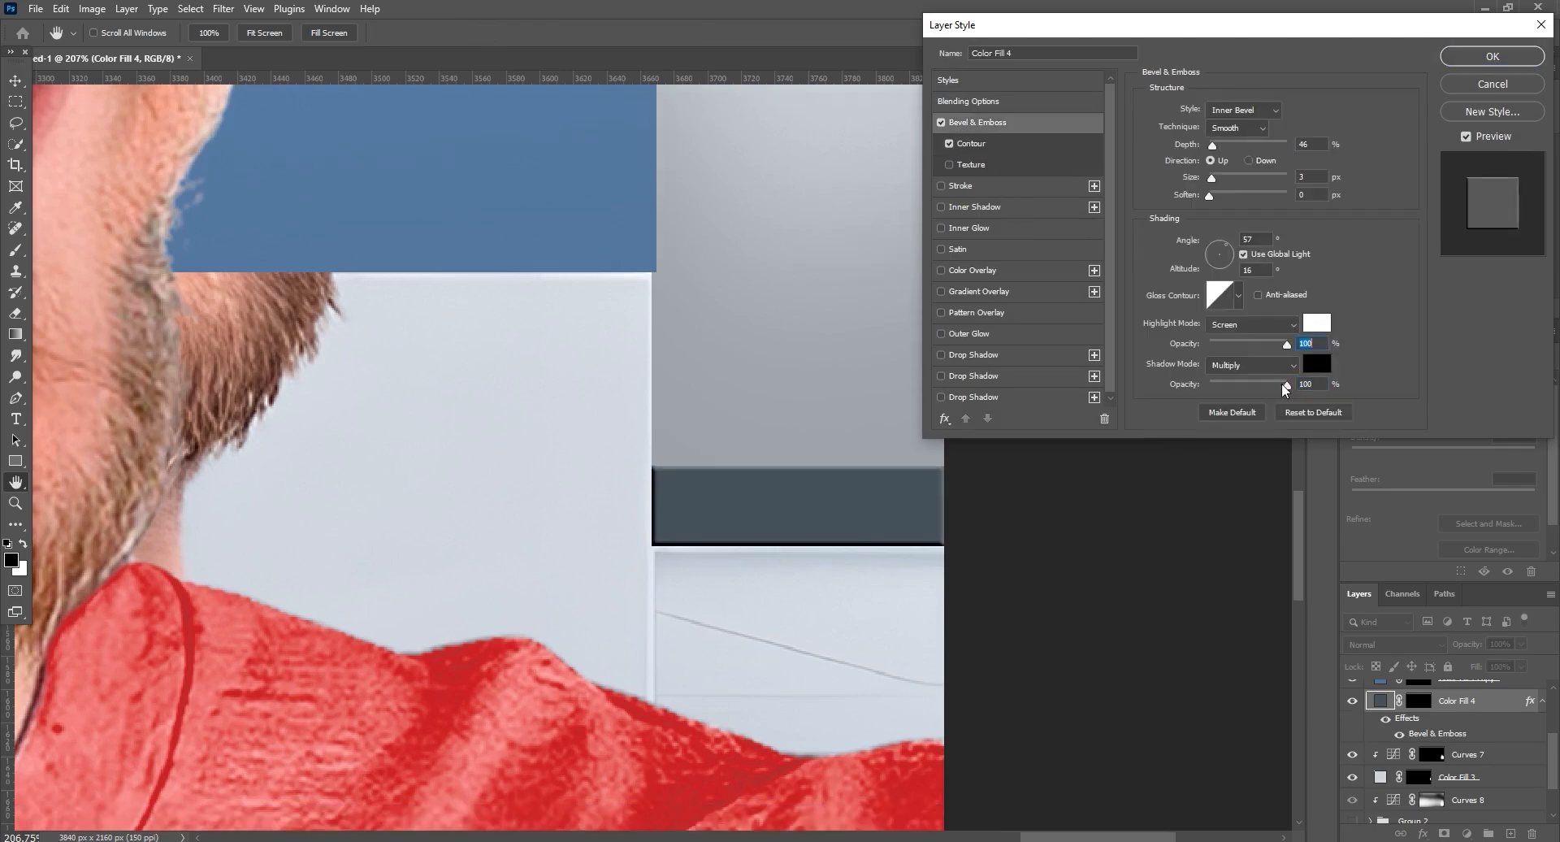
pyautogui.moveTo(1282, 383); pyautogui.dragTo(1251, 378)
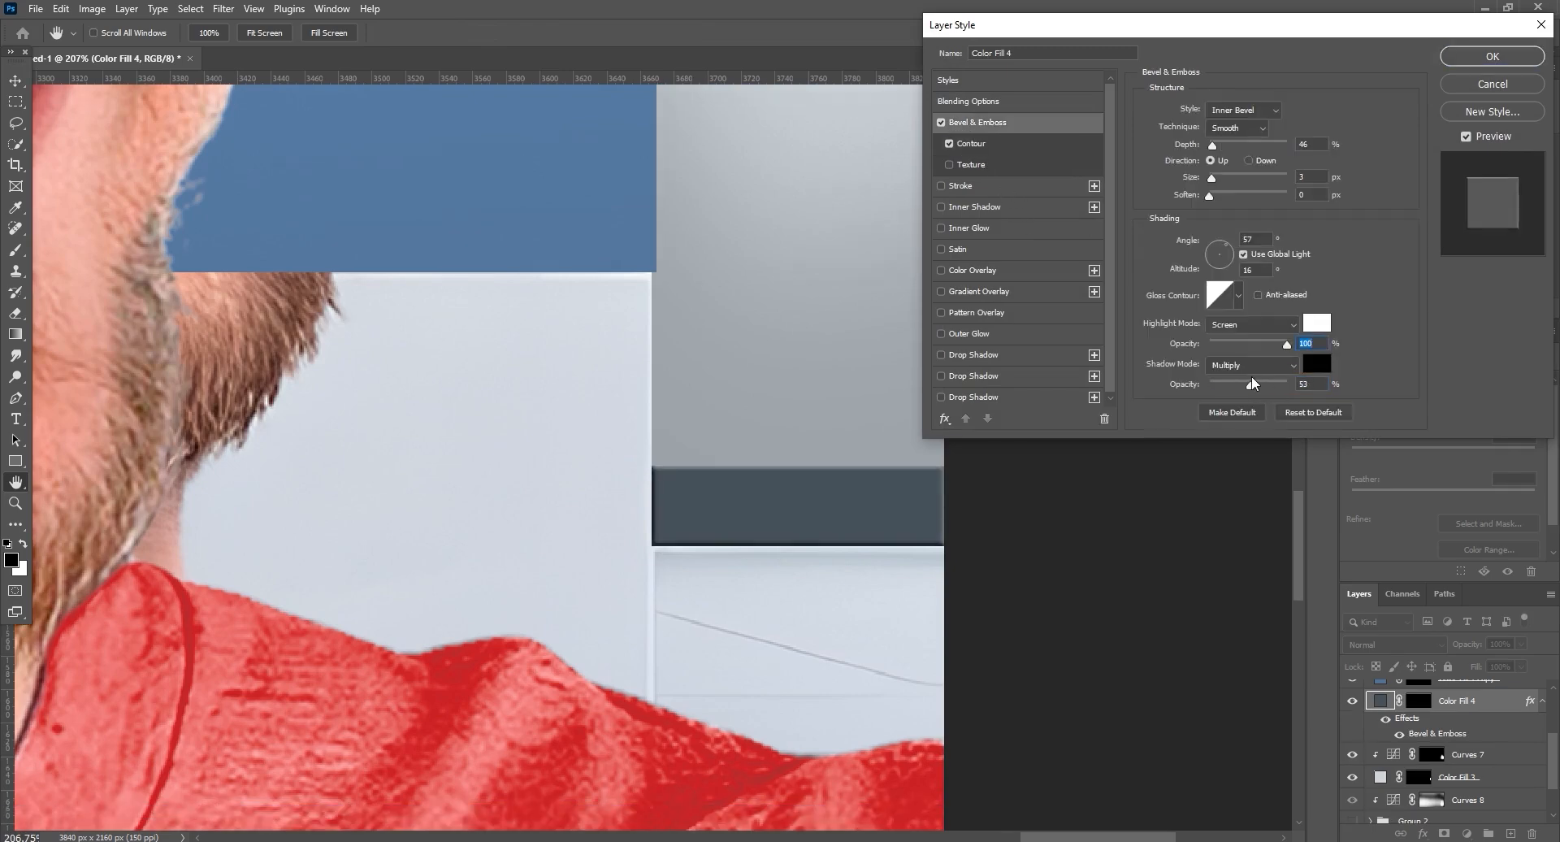
pyautogui.click(1492, 56)
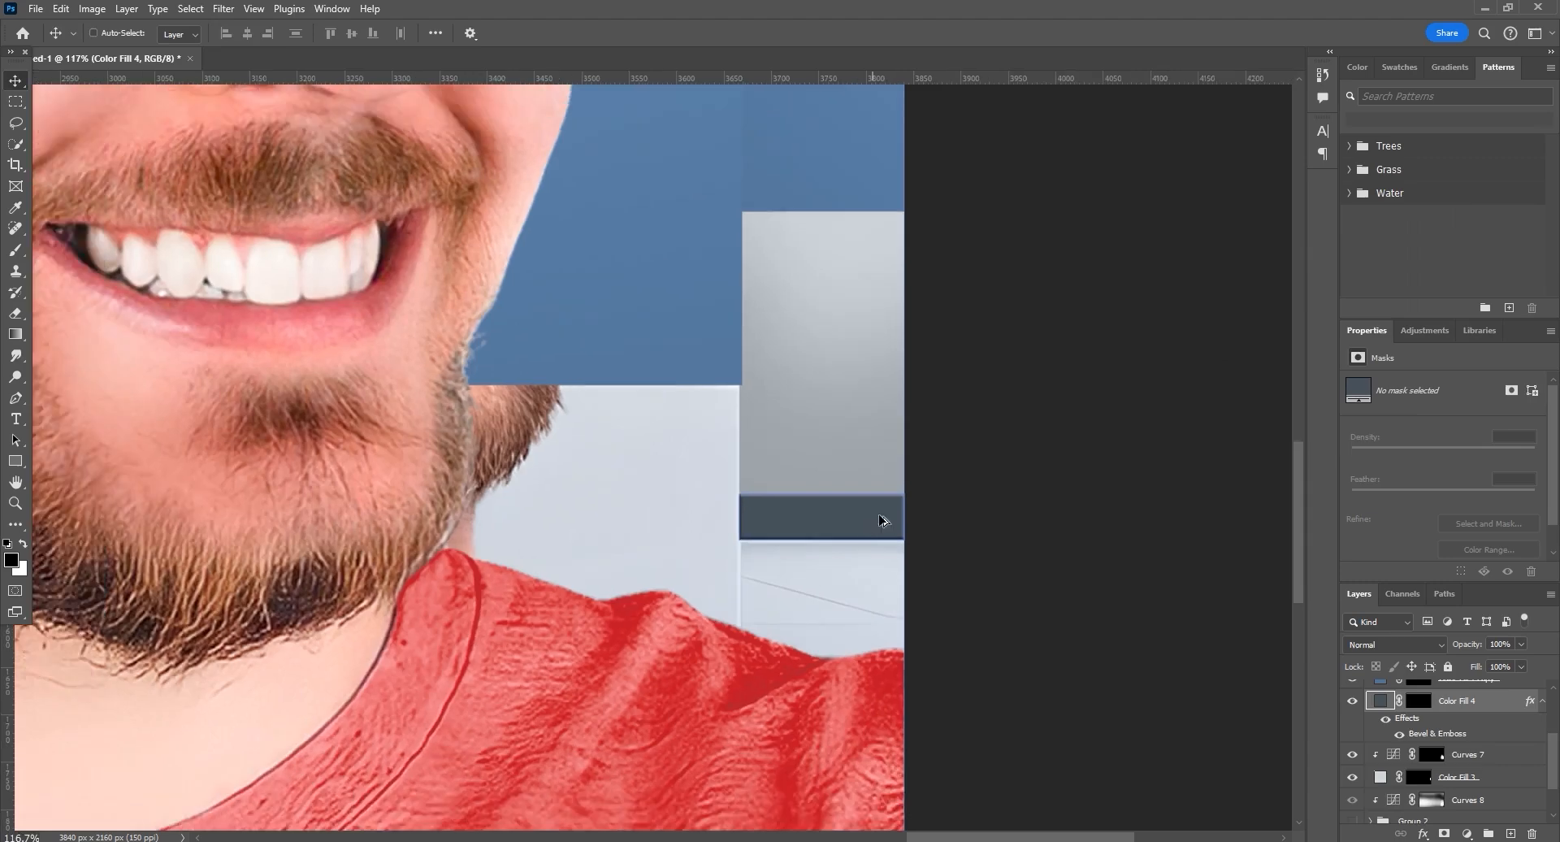
# - Add a Curves adjustment to the wall and pull its white point inward to brighten it
pyautogui.press('\\')
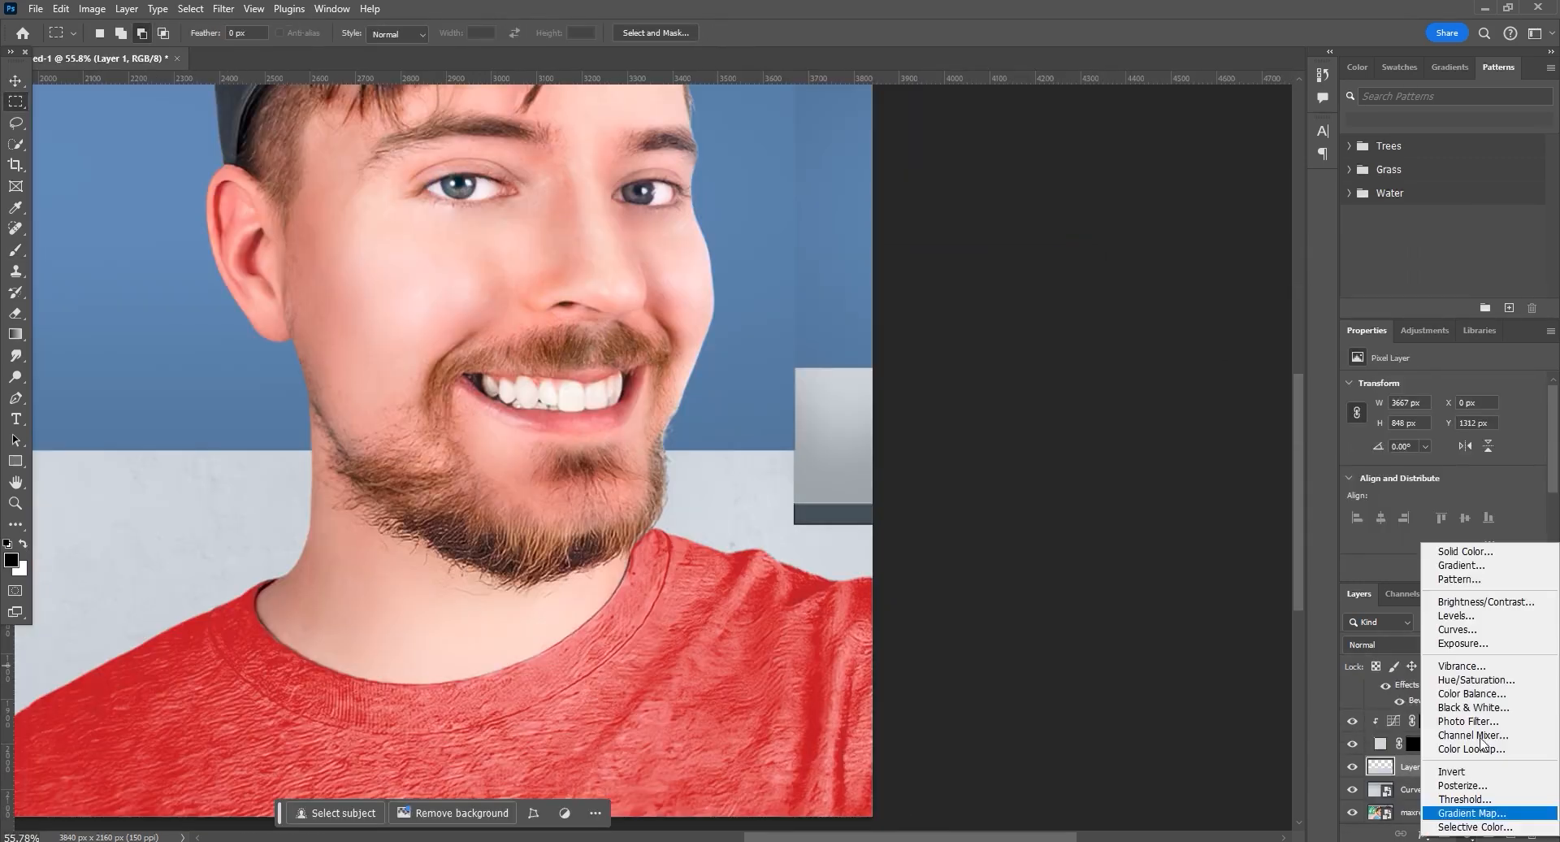
pyautogui.click(1412, 776)
pyautogui.moveTo(1531, 424); pyautogui.dragTo(1464, 424)
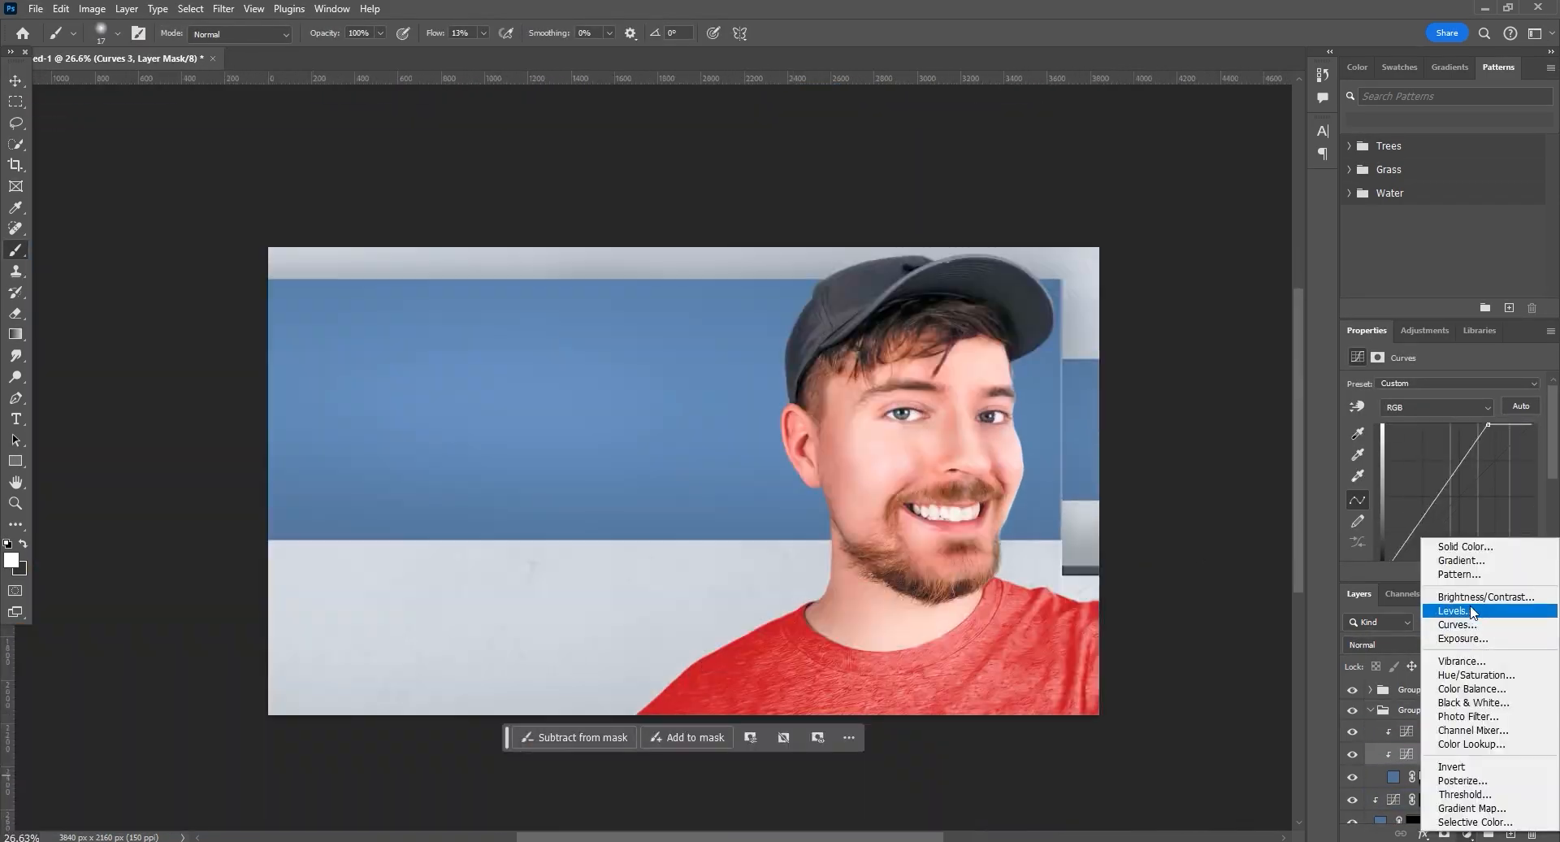
# - Clip a new Curves adjustment above Curves 3 and pull its curve down to darken the large blue panel
pyautogui.click(1425, 512)
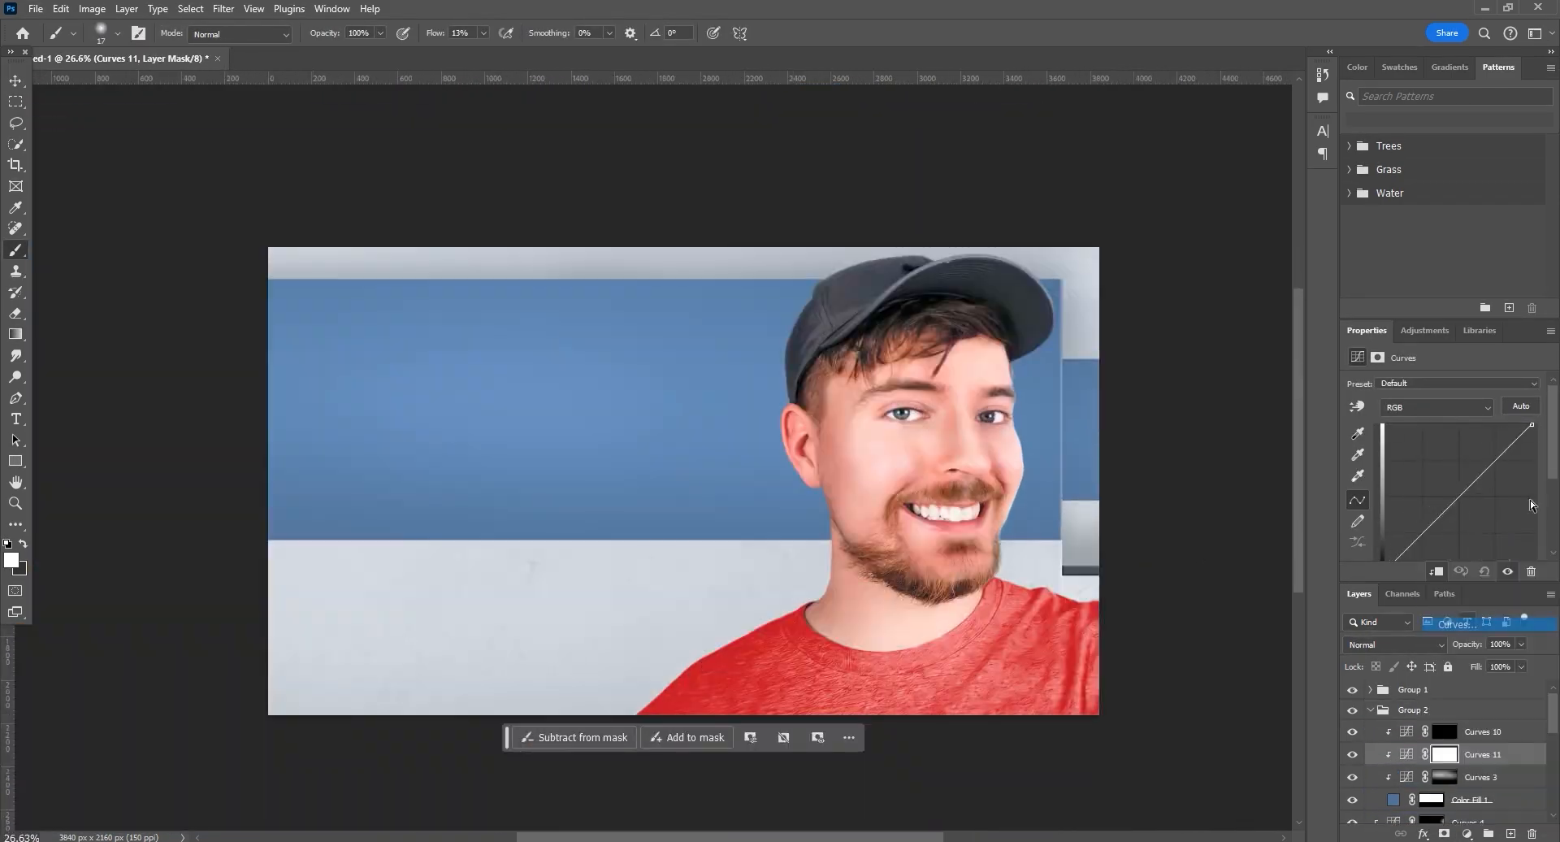
pyautogui.moveTo(1466, 503); pyautogui.dragTo(1466, 515)
pyautogui.hotkey('ctrl', 'z')
pyautogui.moveTo(1534, 425); pyautogui.dragTo(1481, 490)
pyautogui.hotkey('ctrl', 'z')
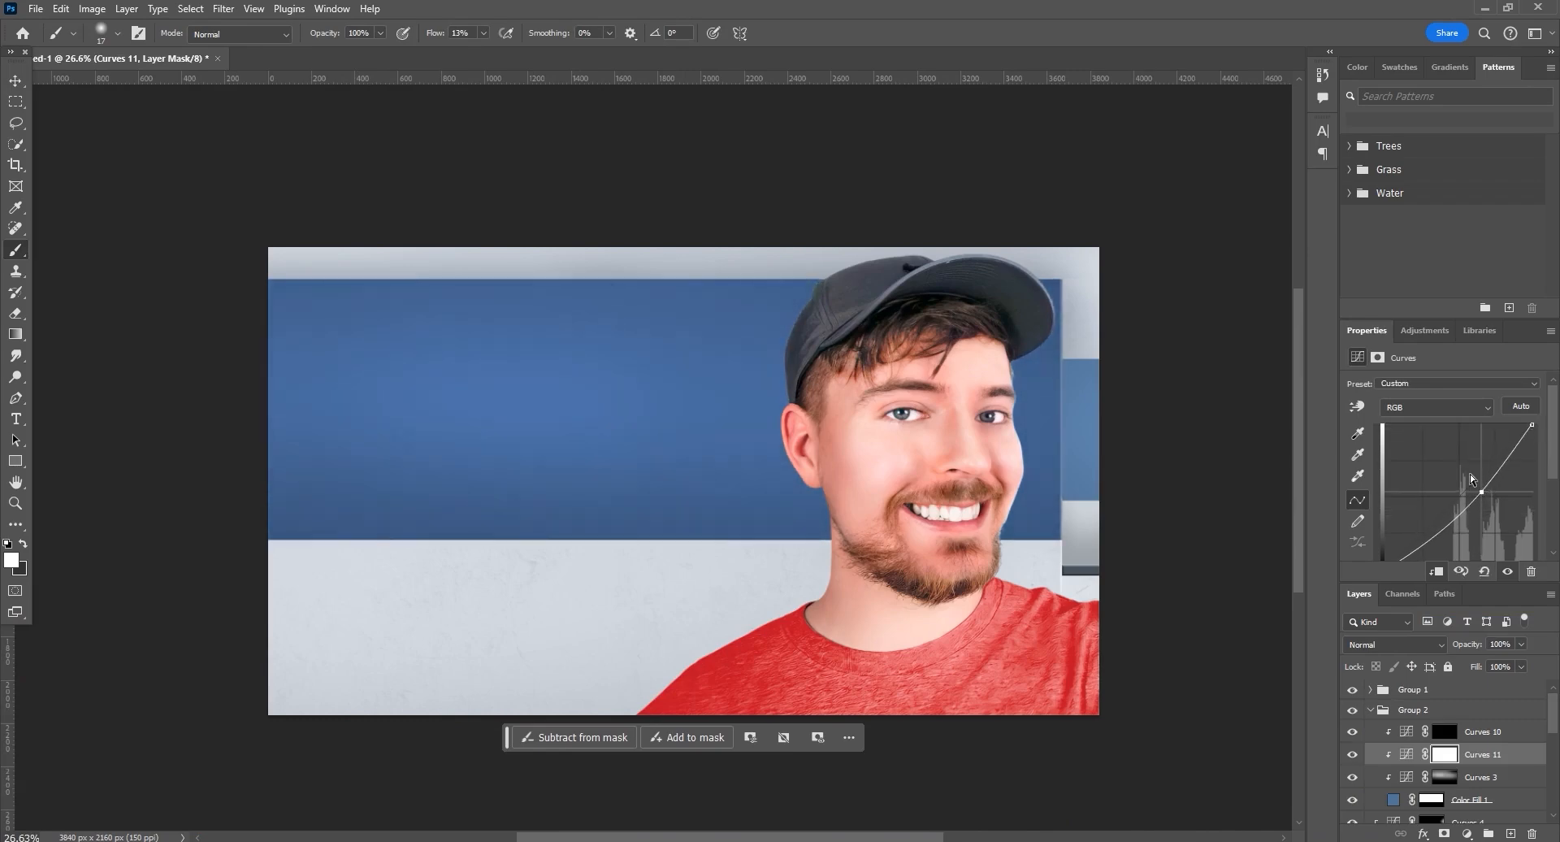
pyautogui.hotkey('ctrl', 'z')
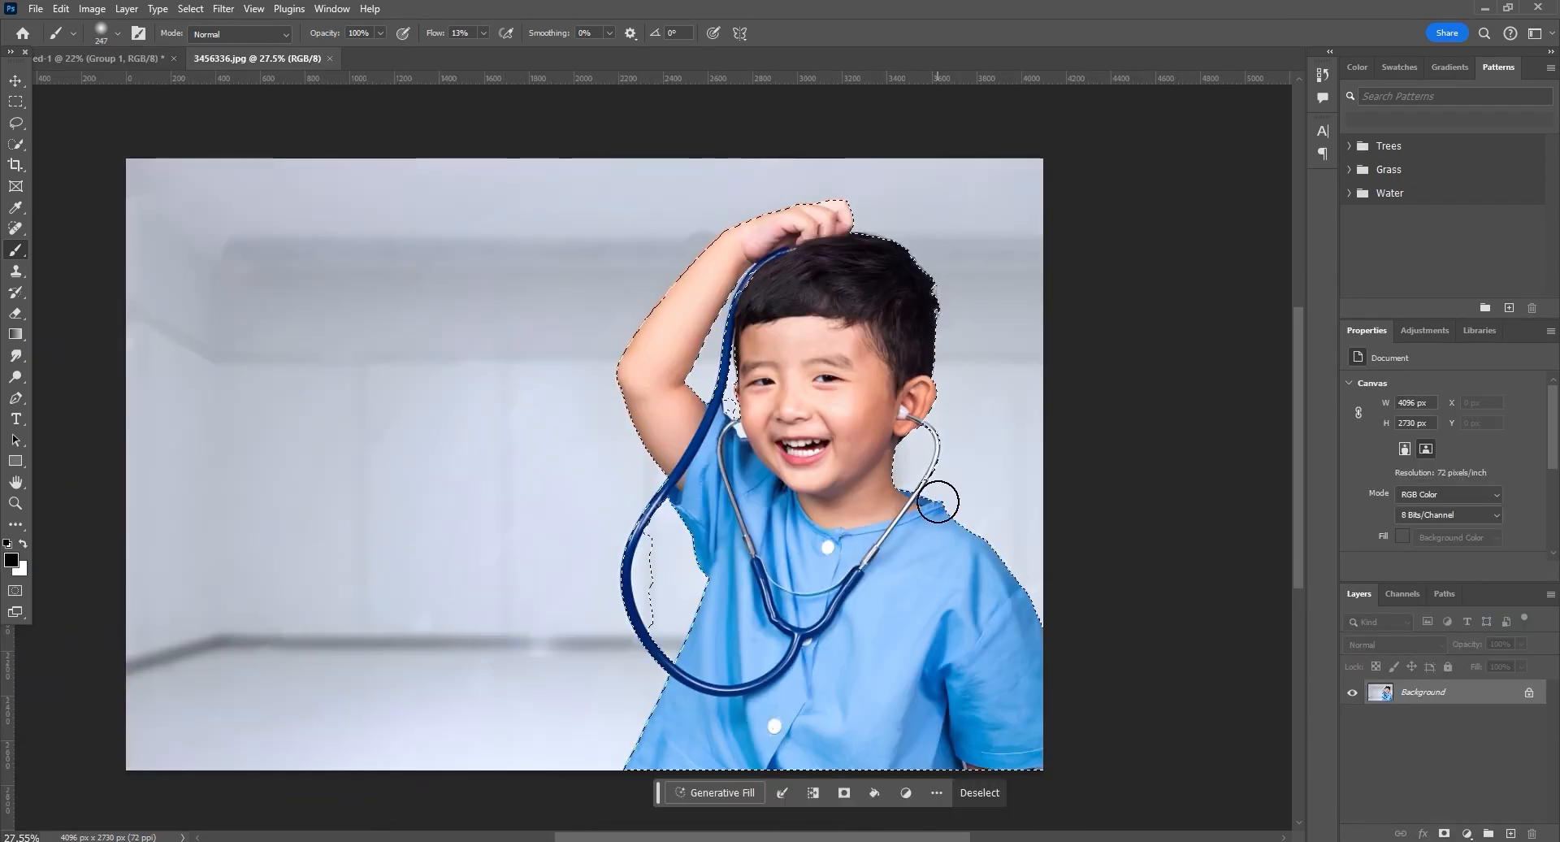
# - Refine the boy's selection along the stethoscope tube by his raised arm and mask out the photo's background
pyautogui.scroll(7, 809, 260)
pyautogui.scroll(-1, 664, 283)
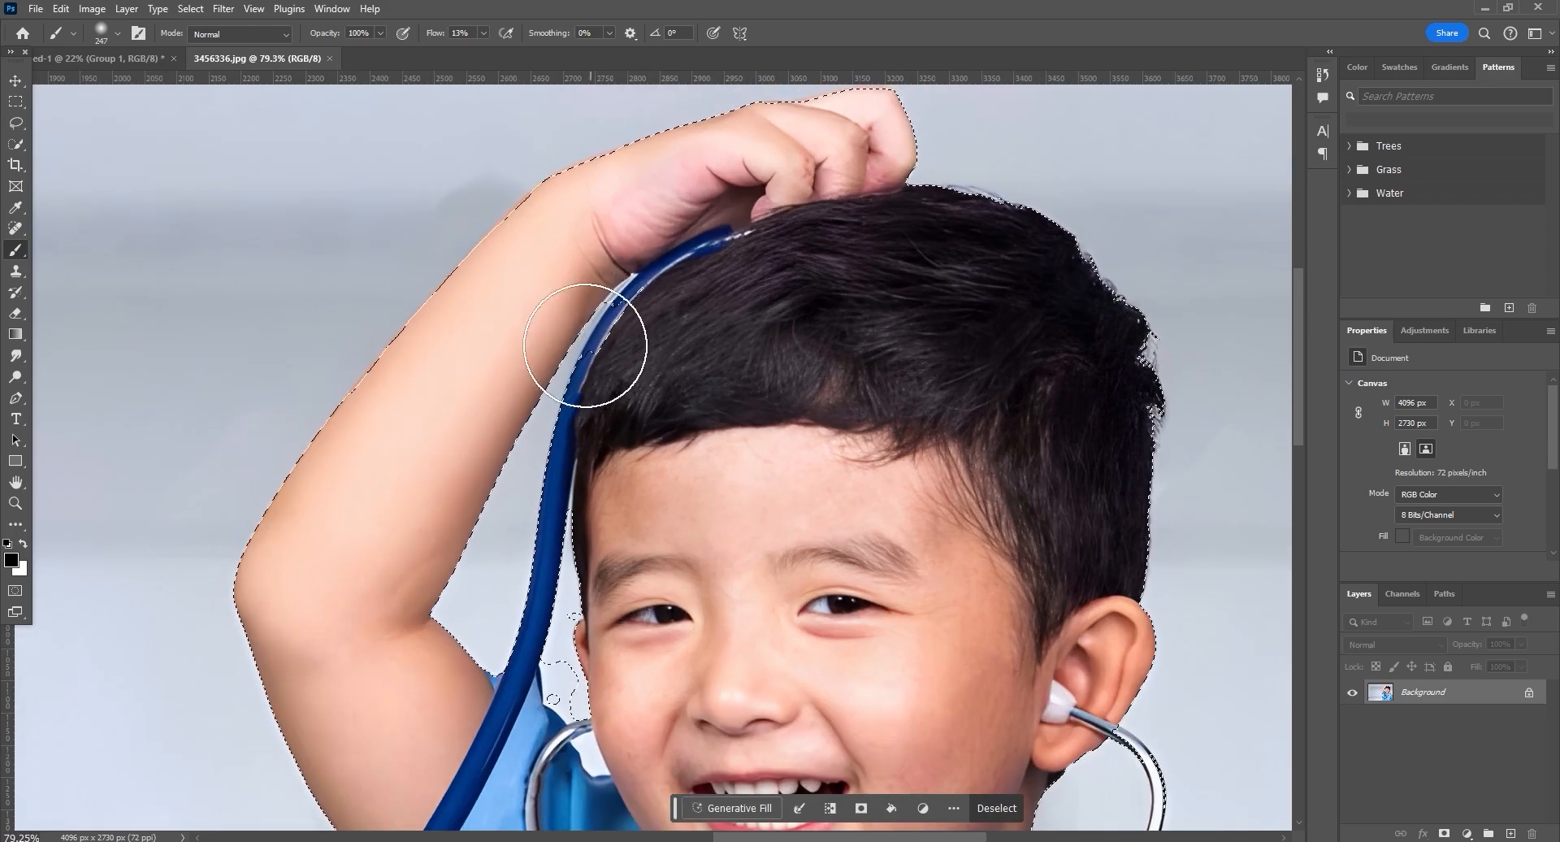
pyautogui.moveTo(729, 191); pyautogui.dragTo(598, 322)
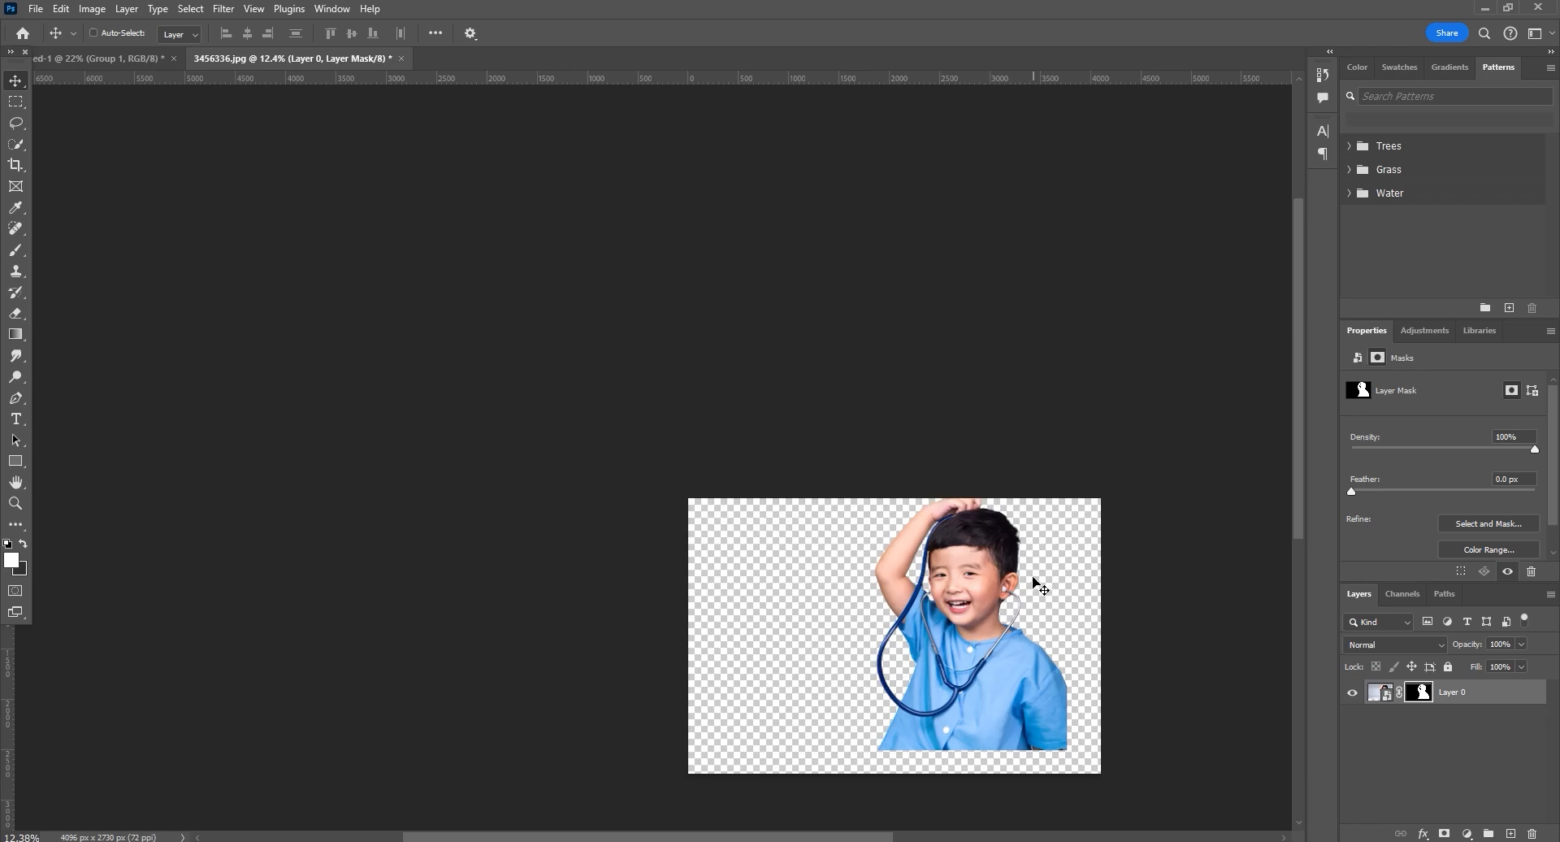
# - Bring the cut-out boy into the thumbnail document and position him beside the man at X 440 px, Y -21 px
pyautogui.moveTo(1034, 584); pyautogui.dragTo(582, 428)
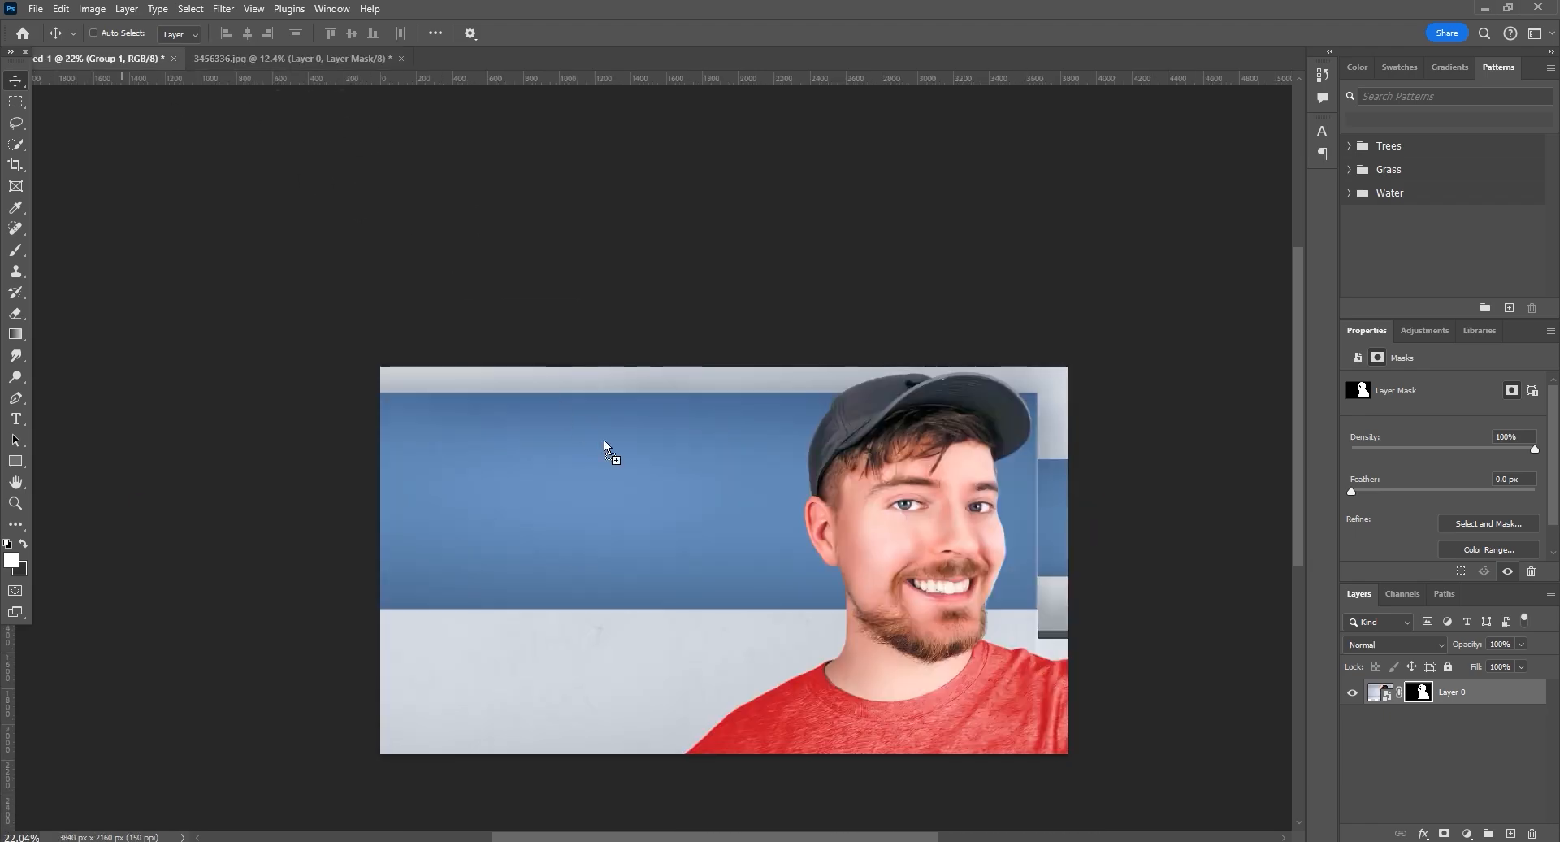
pyautogui.moveTo(716, 532); pyautogui.dragTo(717, 532)
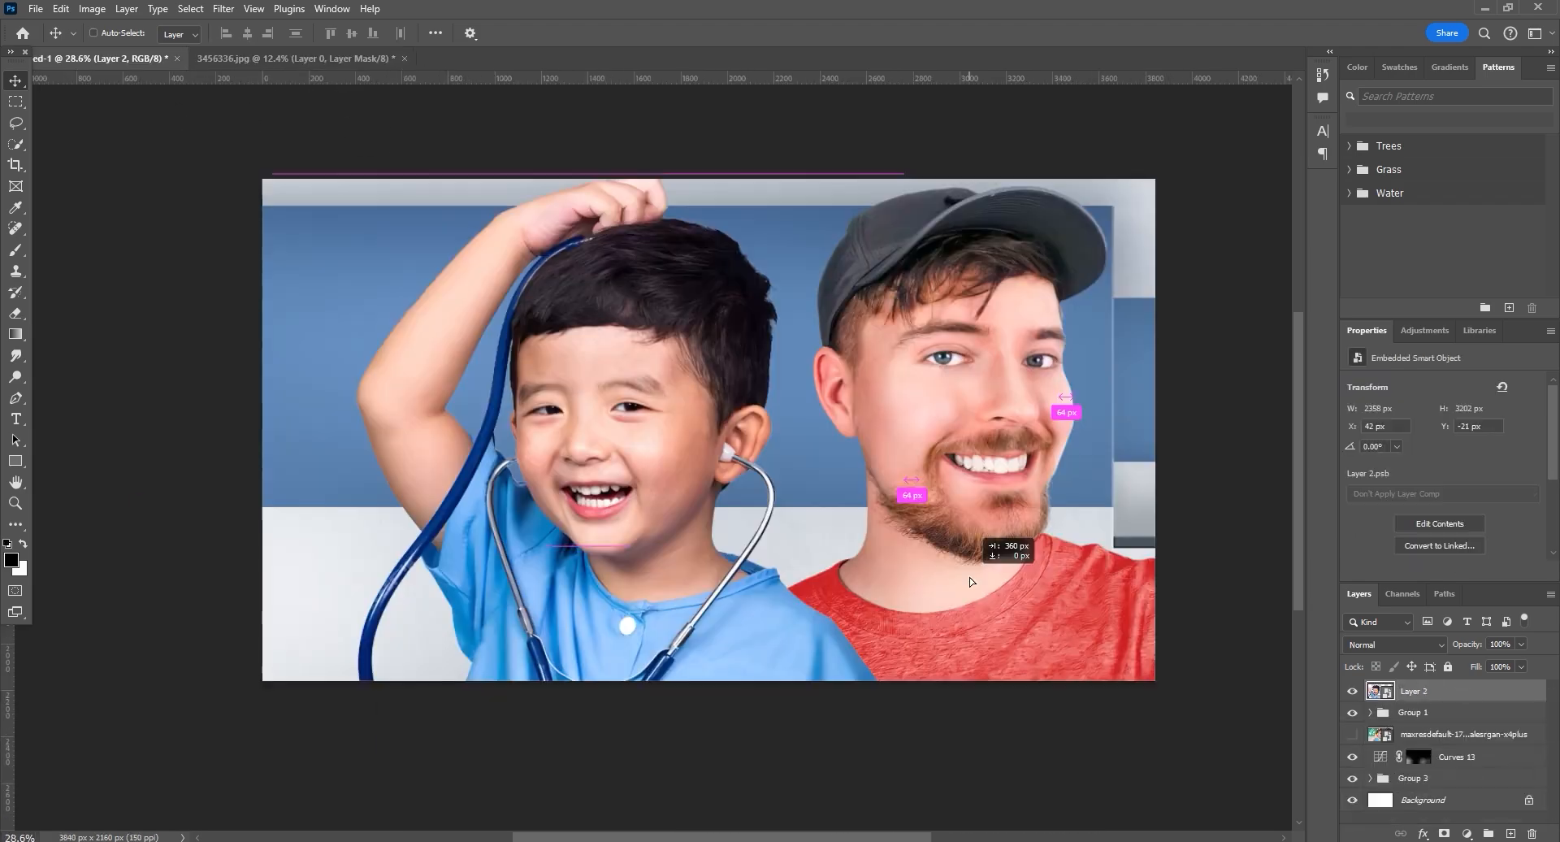
pyautogui.moveTo(968, 576); pyautogui.dragTo(974, 587)
pyautogui.scroll(4, 769, 595)
pyautogui.scroll(-5, 769, 589)
pyautogui.scroll(1, 805, 552)
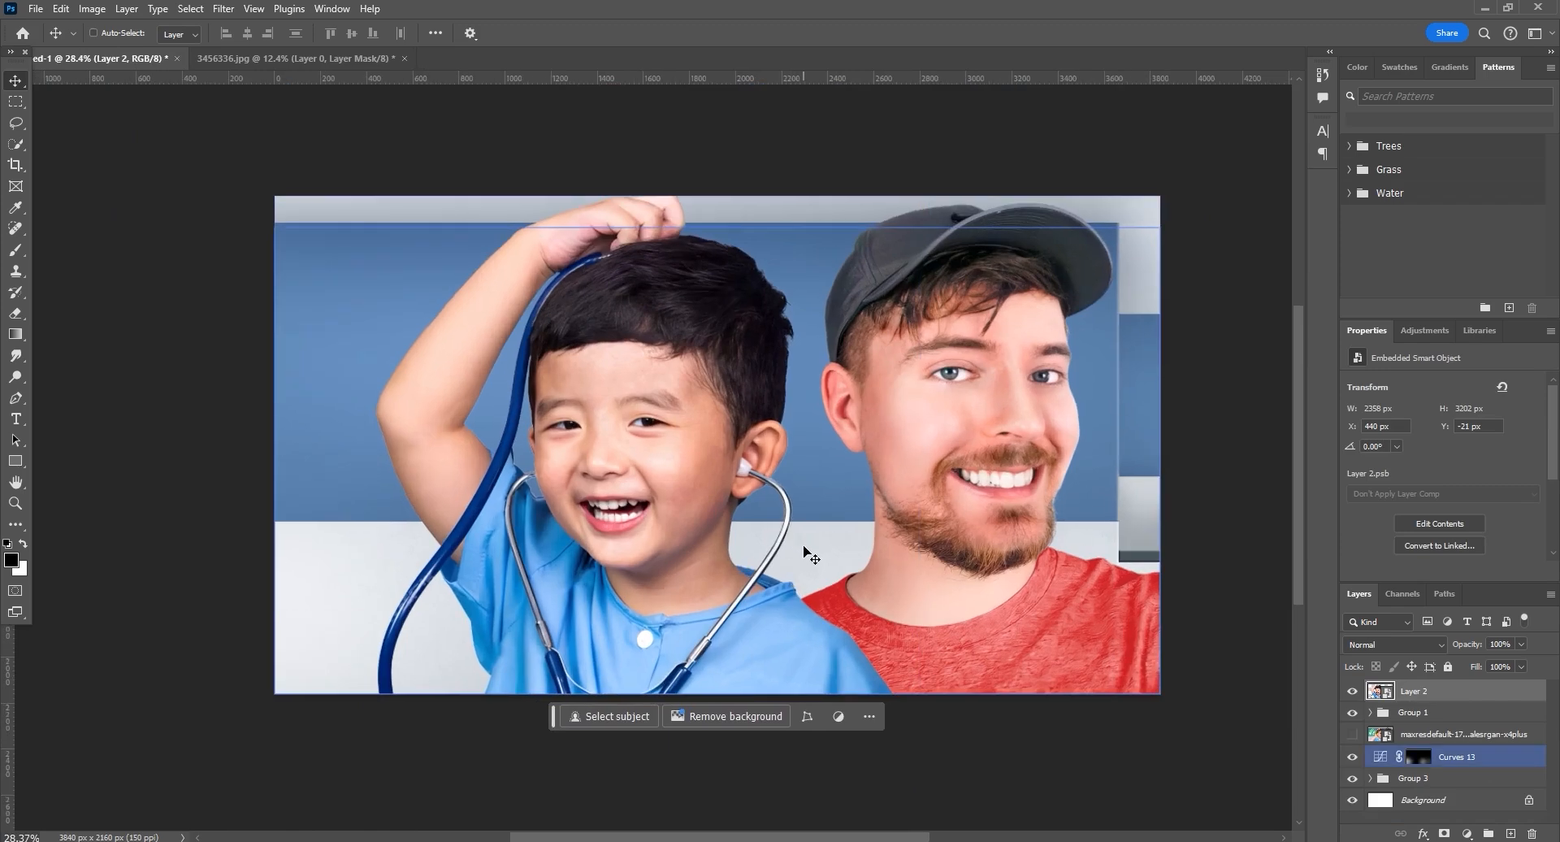
# - Load the boy layer's outline as a selection, contract it, and mask the layer with it to trim the cutout's edges
pyautogui.scroll(-3, 782, 569)
pyautogui.scroll(10, 492, 402)
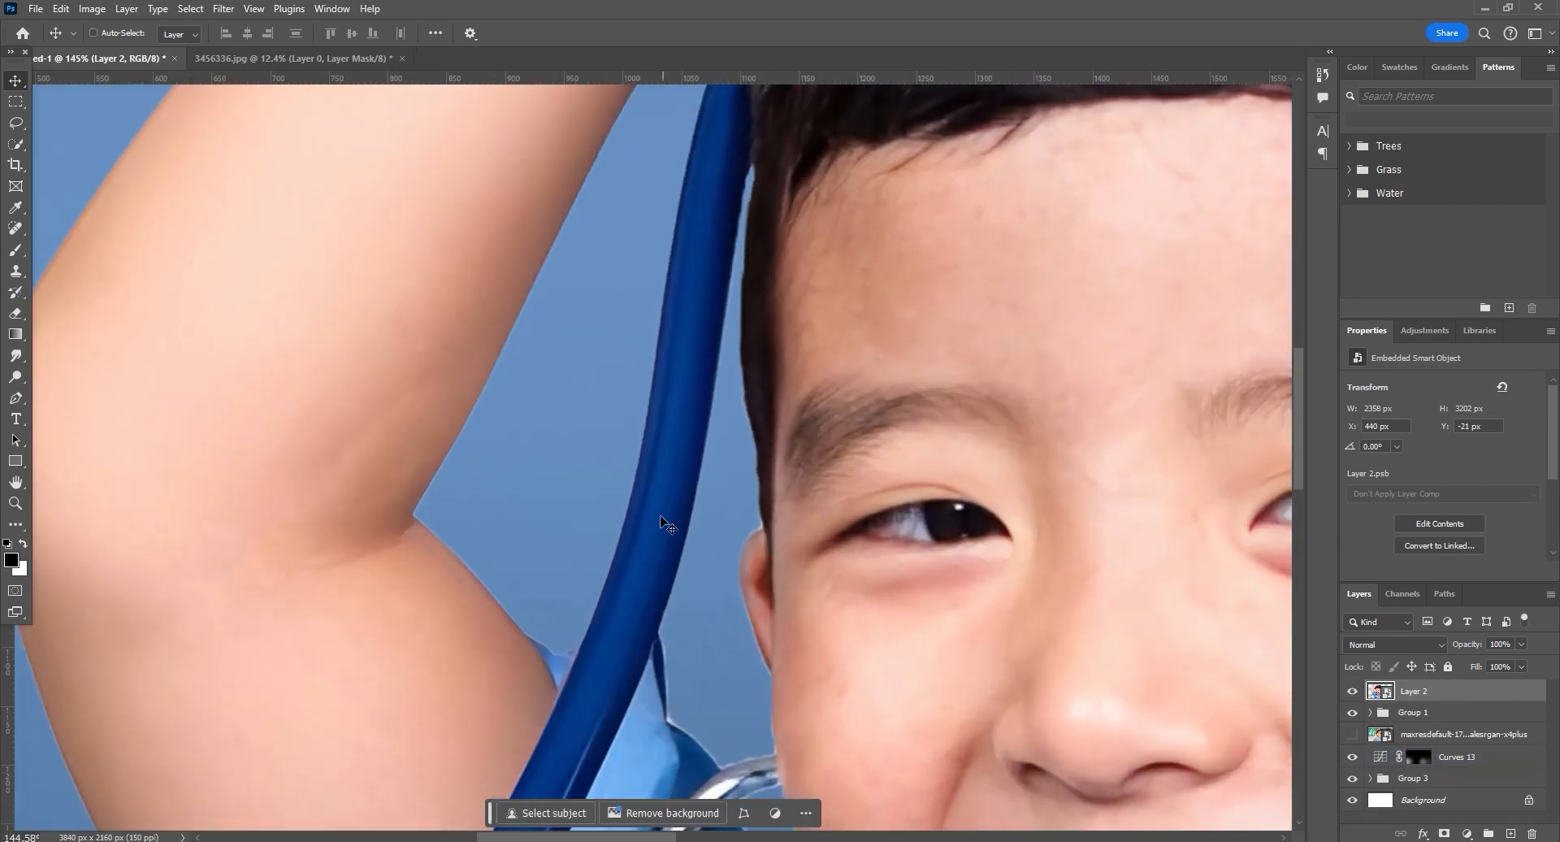
pyautogui.scroll(-7, 738, 524)
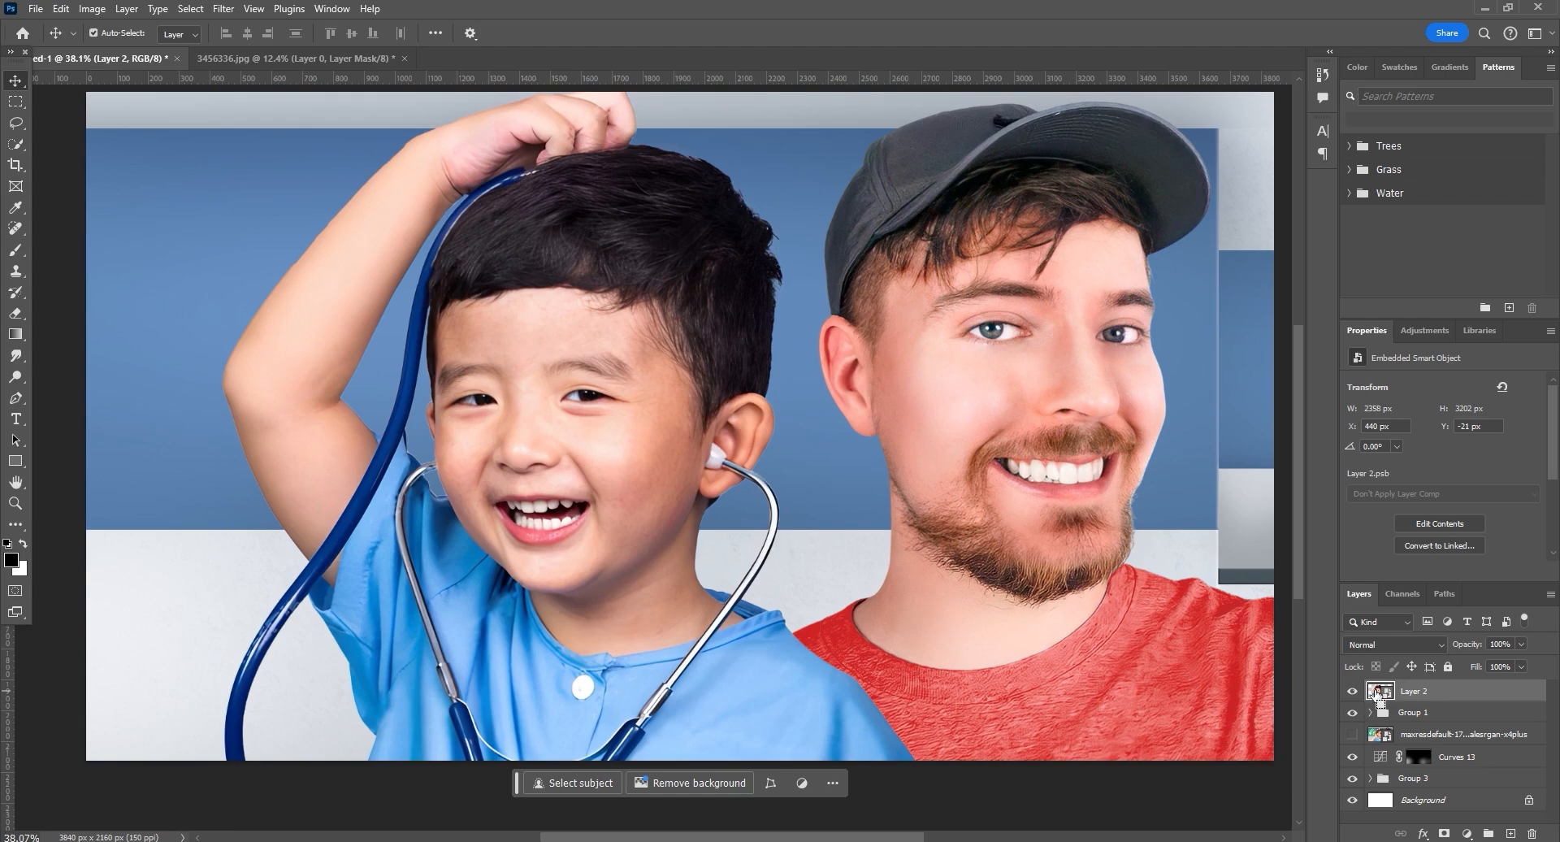
pyautogui.keyDown('ctrl'); pyautogui.click(1375, 692); pyautogui.keyUp('ctrl')
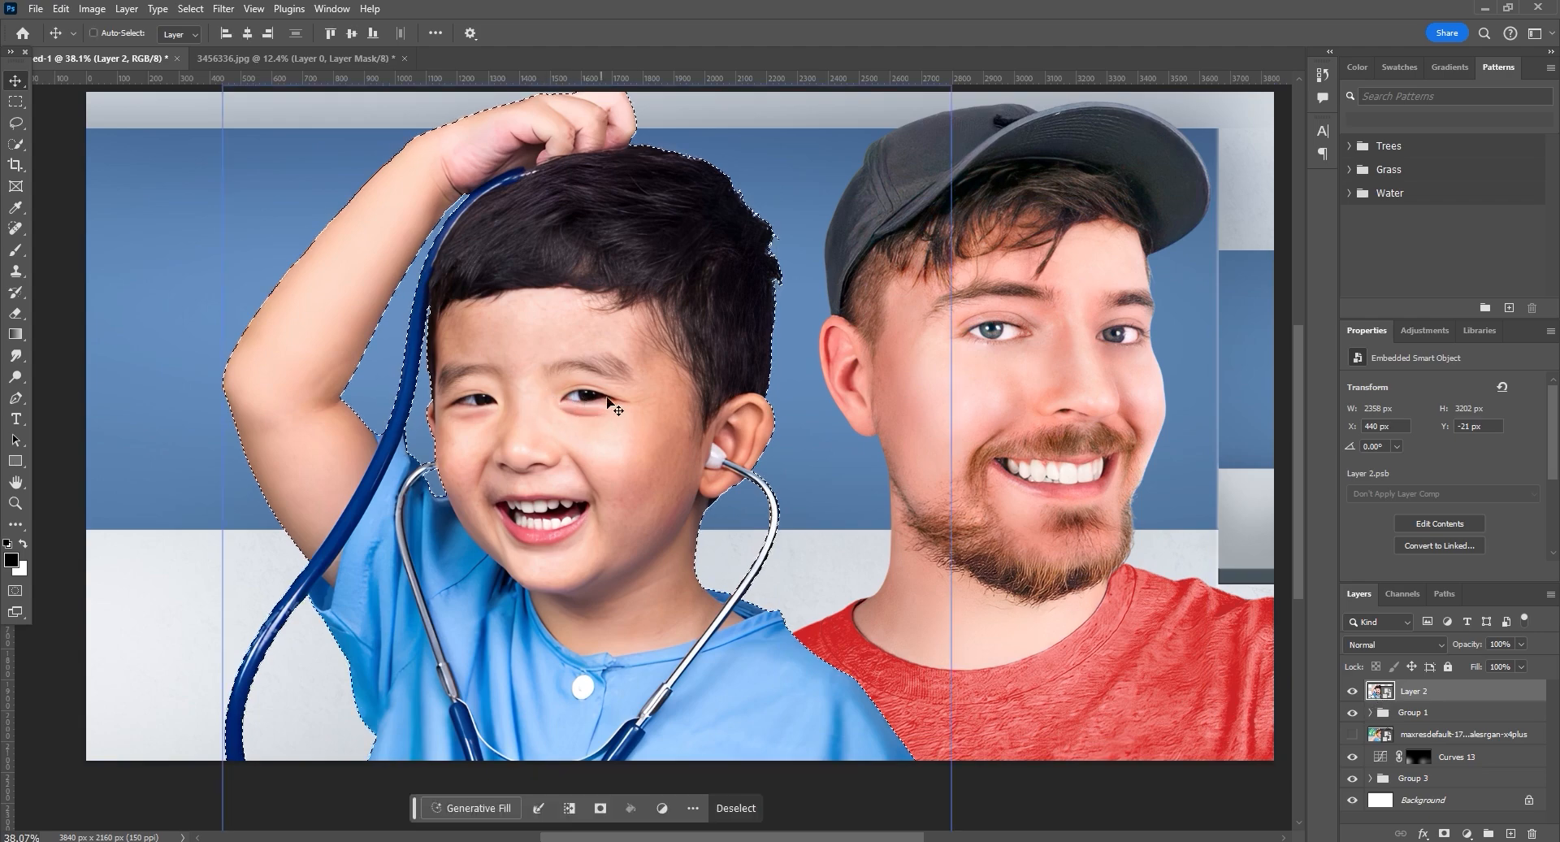
pyautogui.click(189, 9)
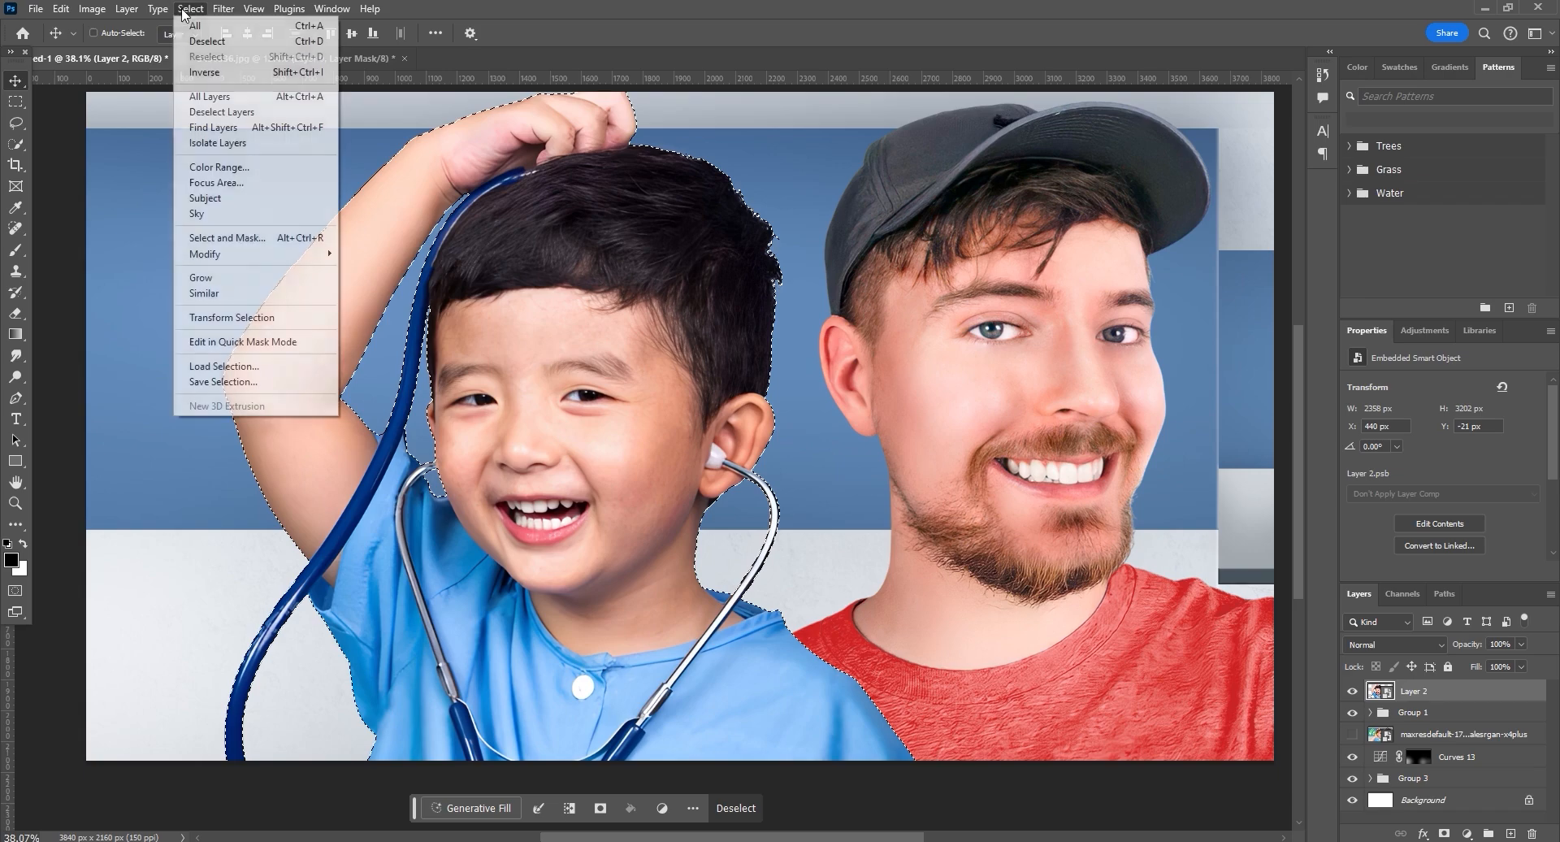
pyautogui.moveTo(231, 259)
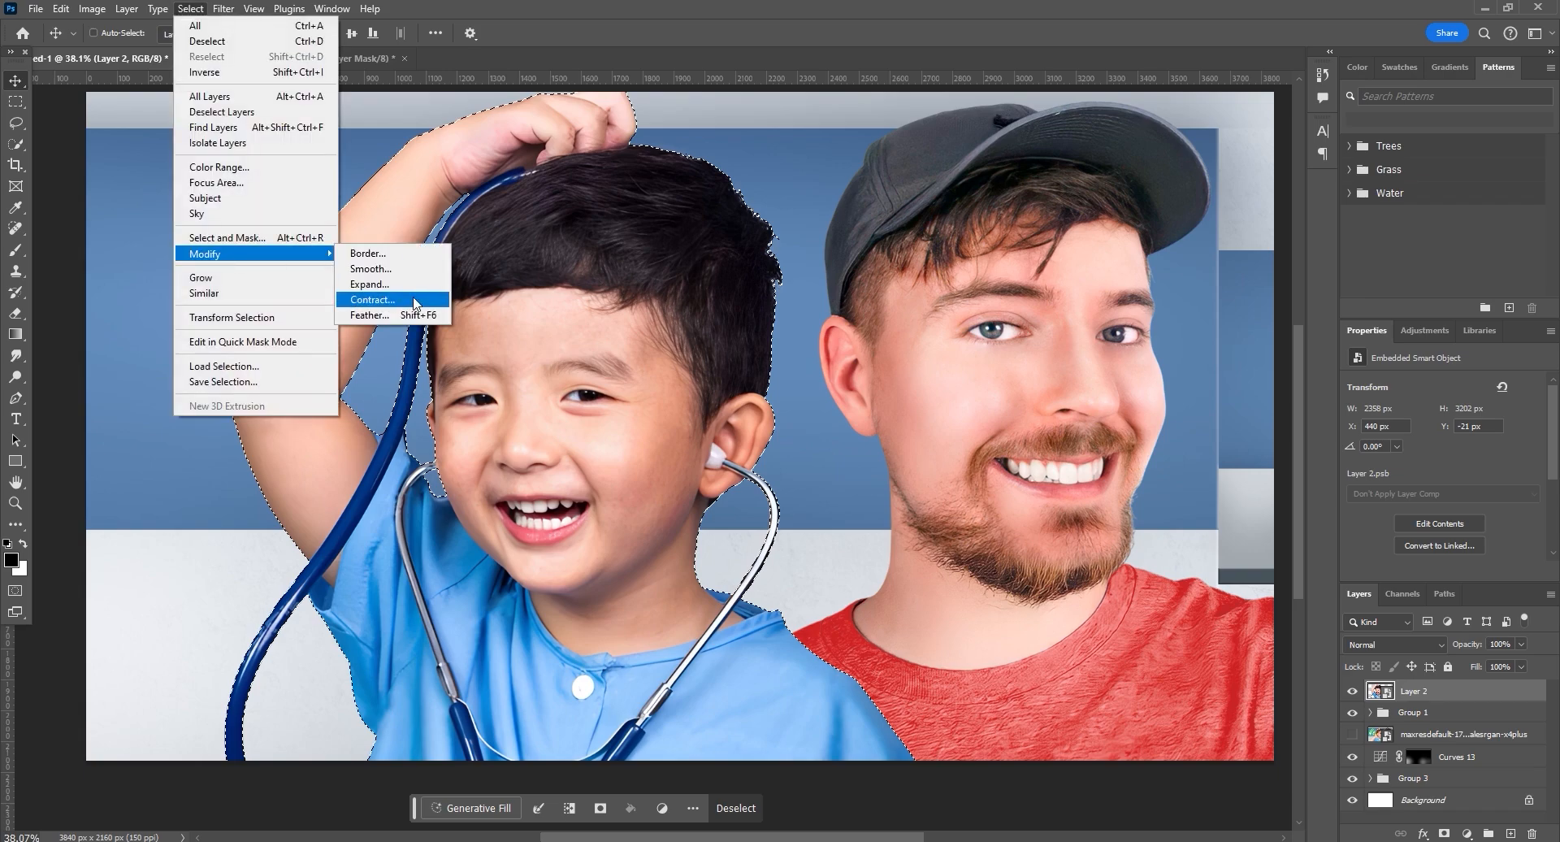
pyautogui.click(373, 299)
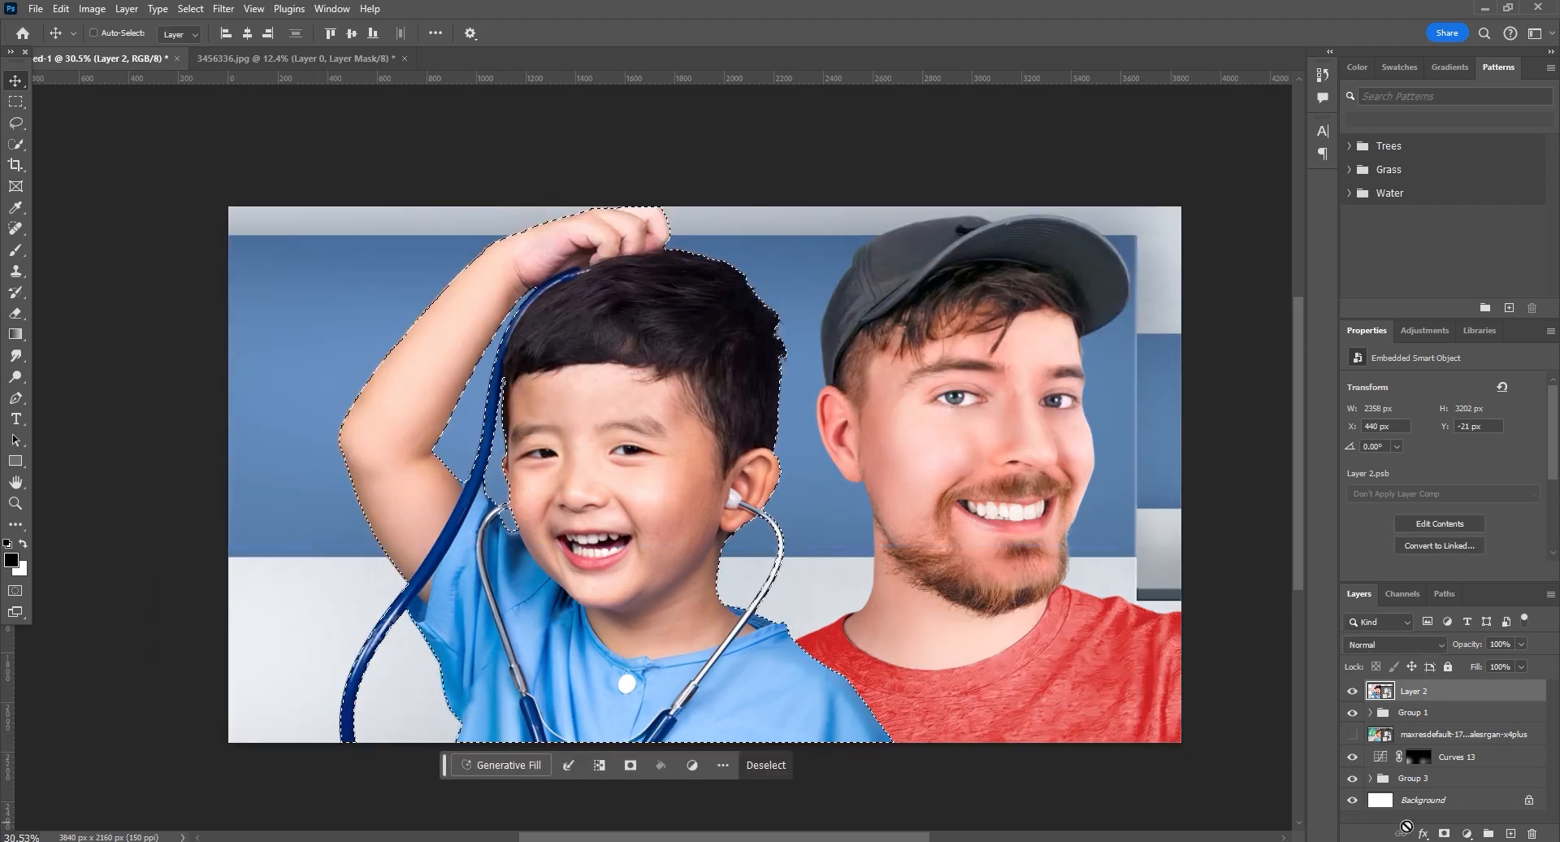
pyautogui.click(1444, 833)
pyautogui.scroll(5, 558, 348)
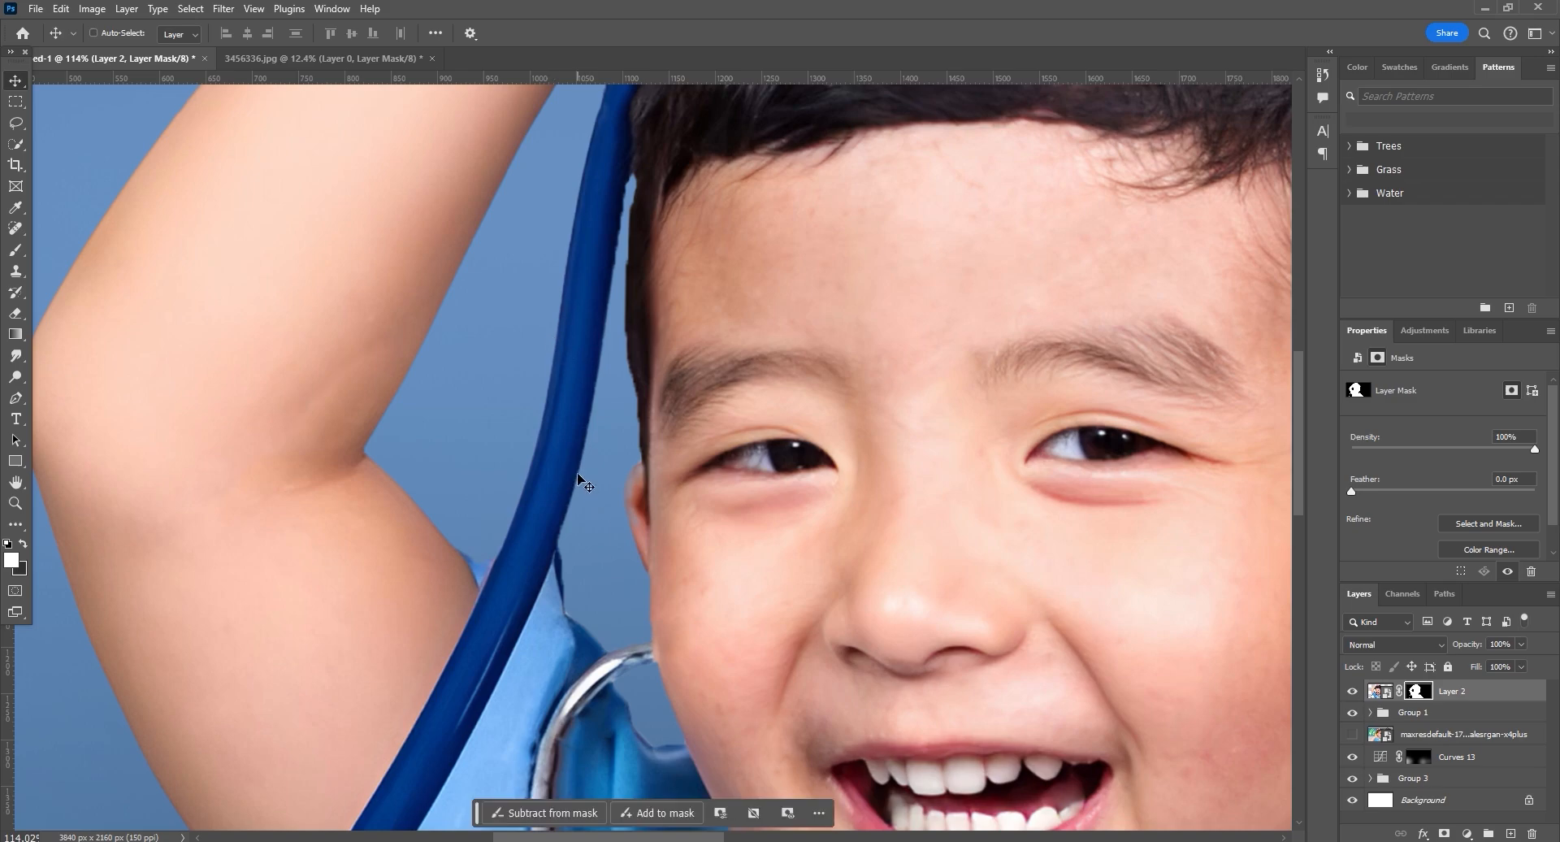
pyautogui.scroll(-4, 519, 418)
# - Clip a Selective Color adjustment to the boy layer and set Magenta to +23% in the Yellows
pyautogui.click(1467, 833)
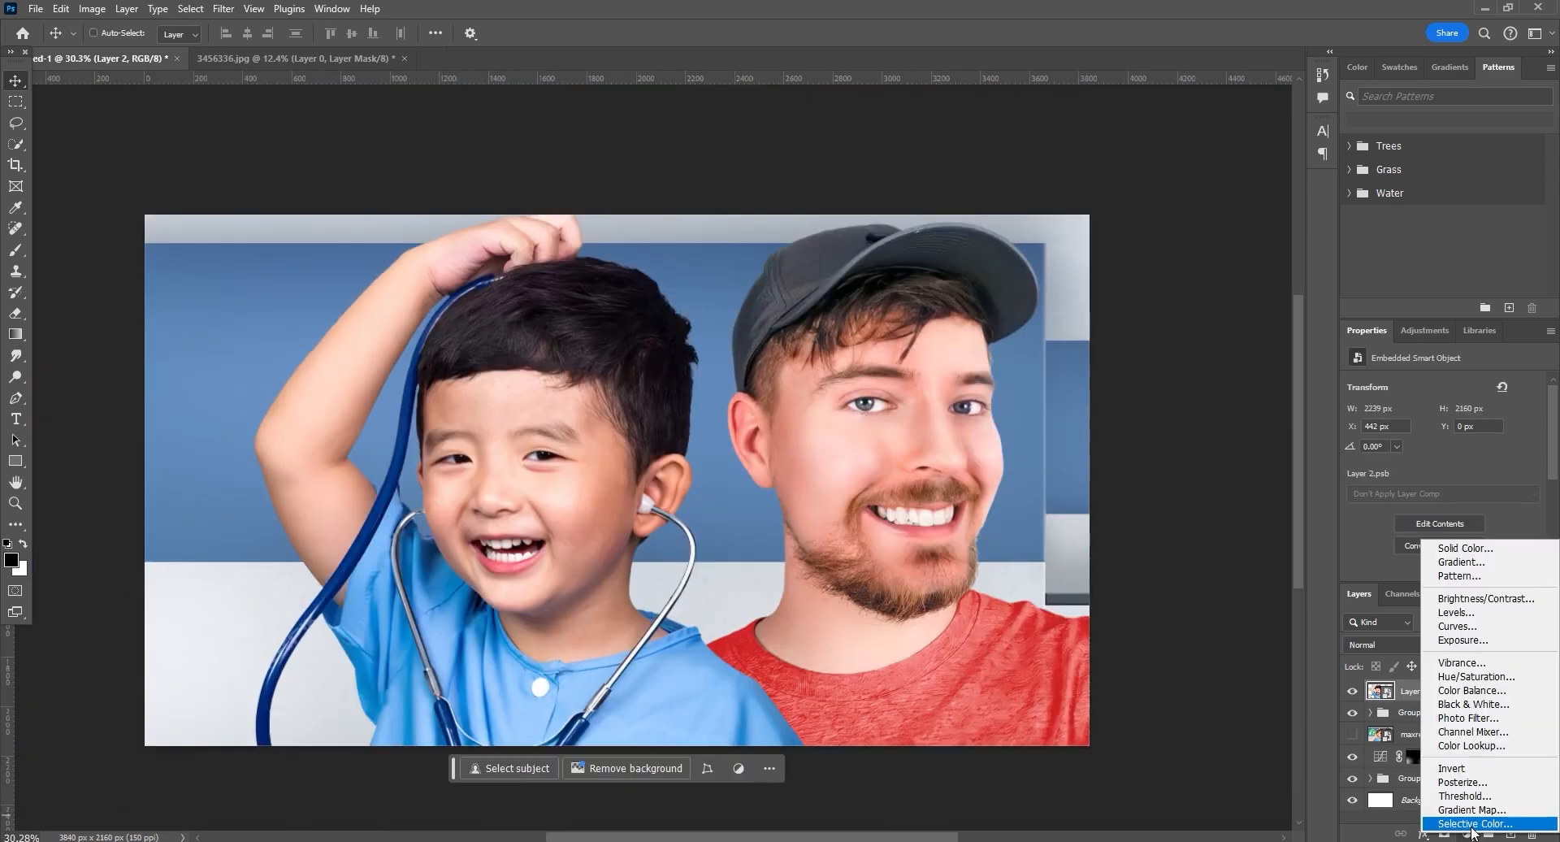
pyautogui.click(1472, 825)
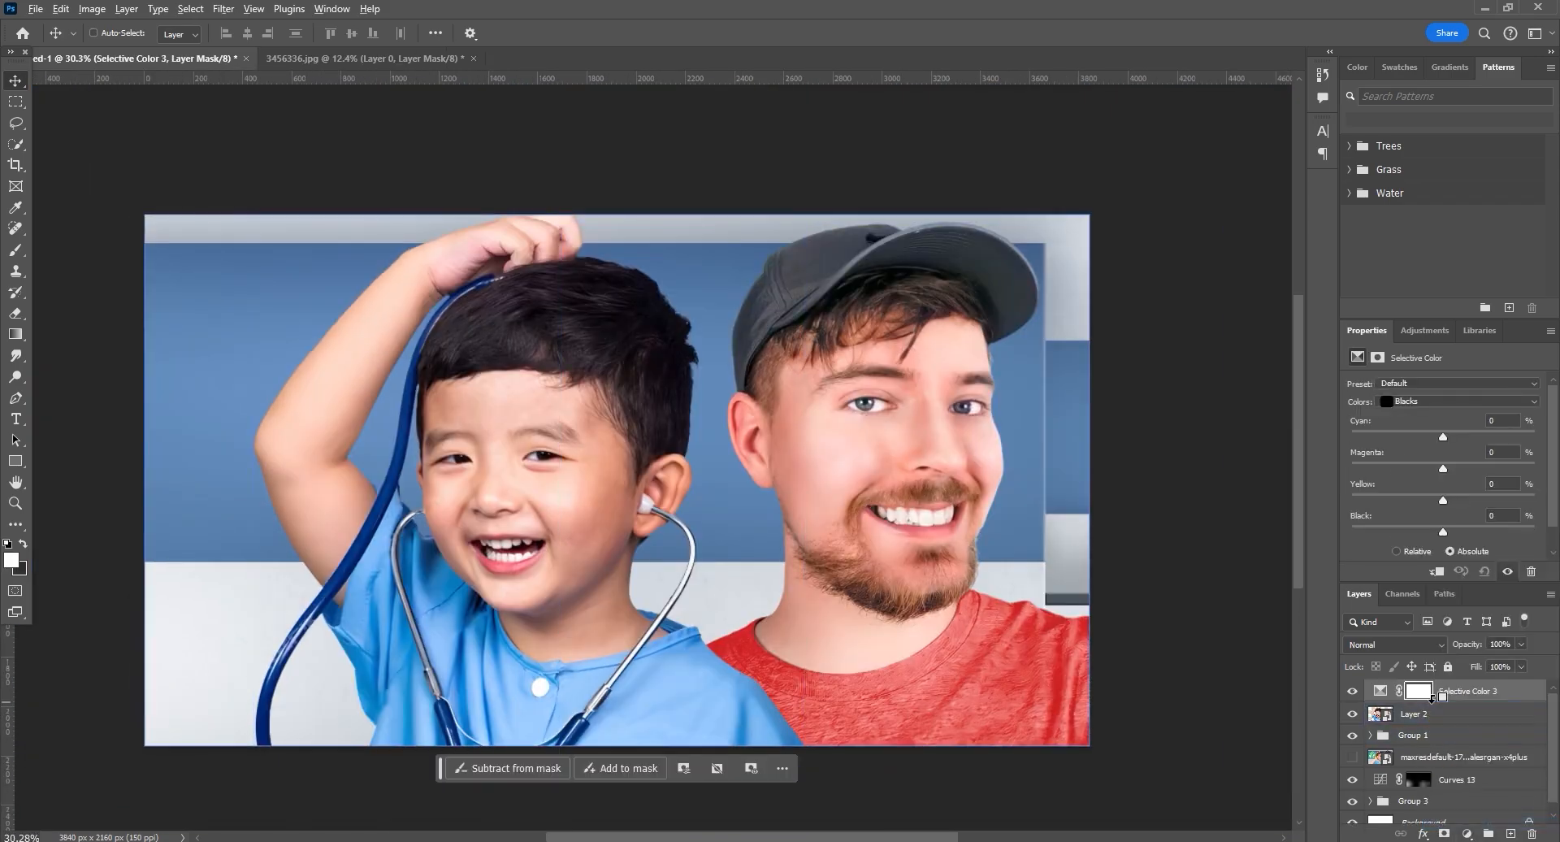
pyautogui.keyDown('alt'); pyautogui.click(1431, 698); pyautogui.keyUp('alt')
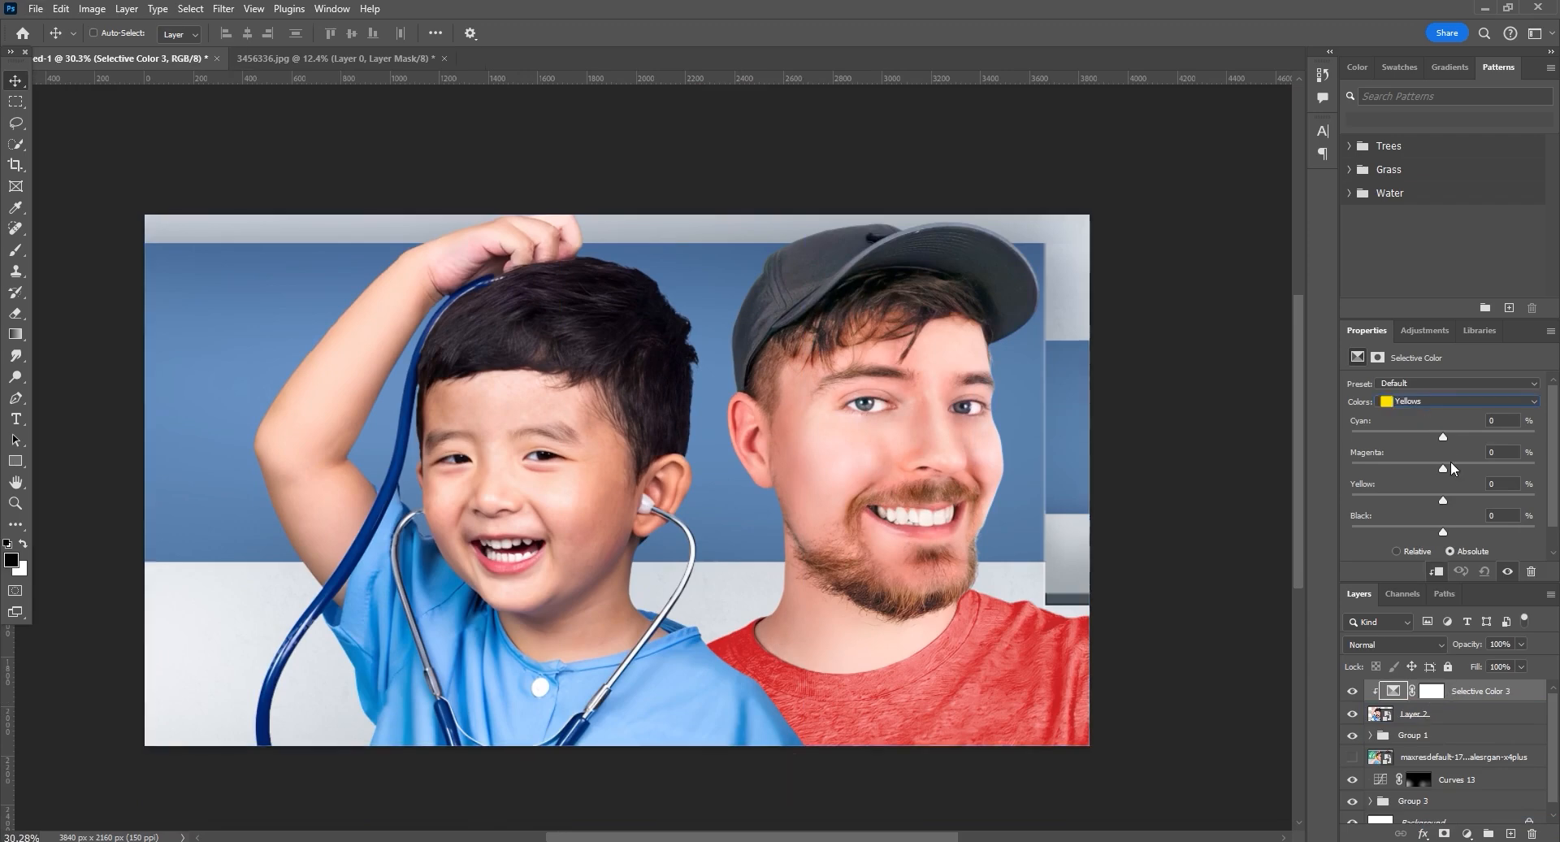
pyautogui.moveTo(1457, 463); pyautogui.dragTo(1464, 470)
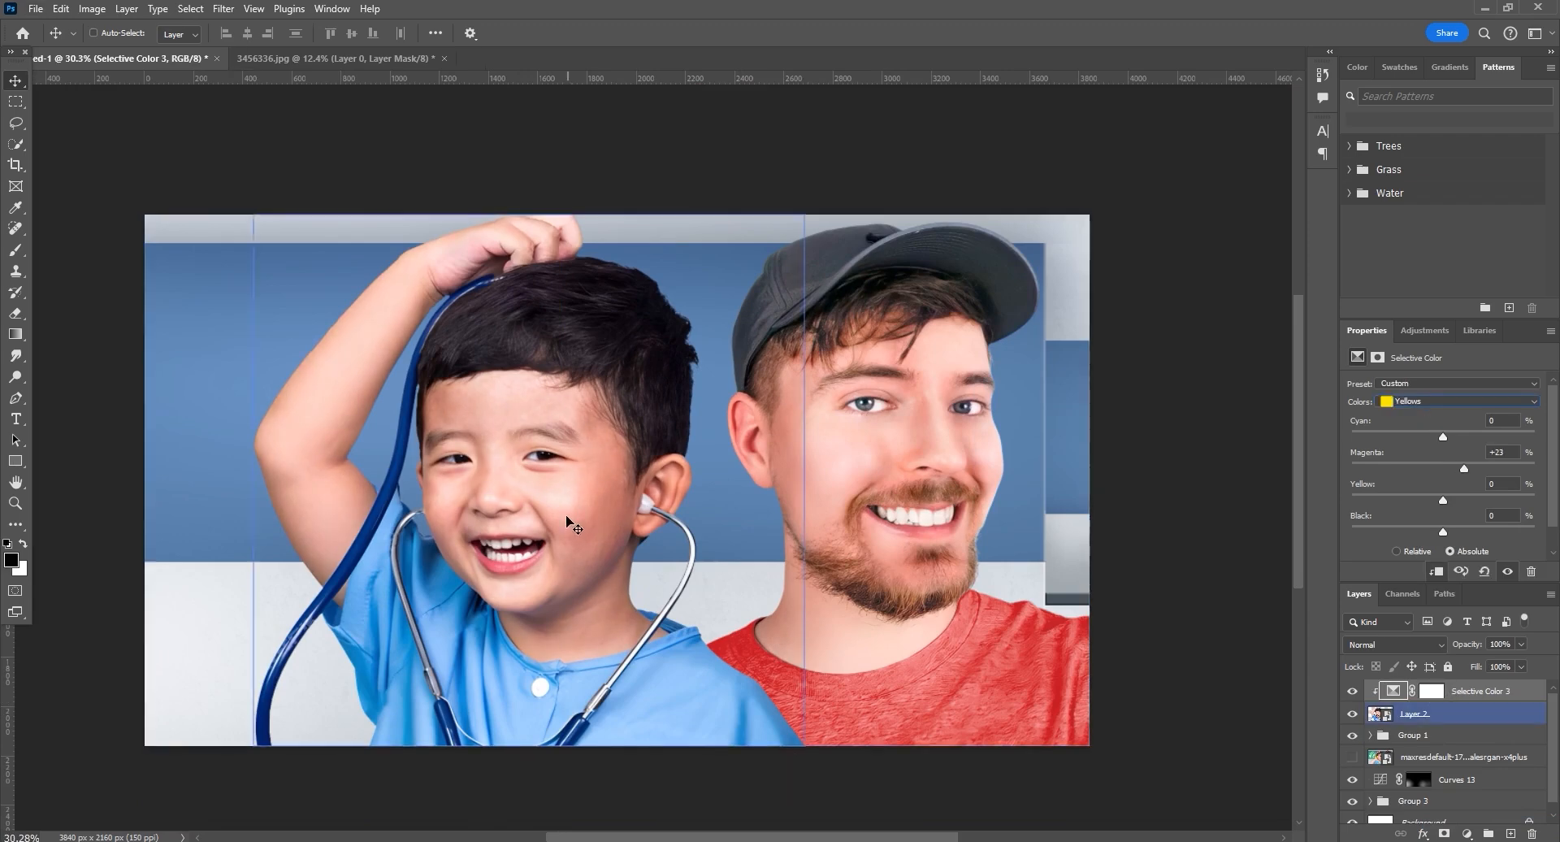
pyautogui.click(1458, 401)
pyautogui.click(1412, 495)
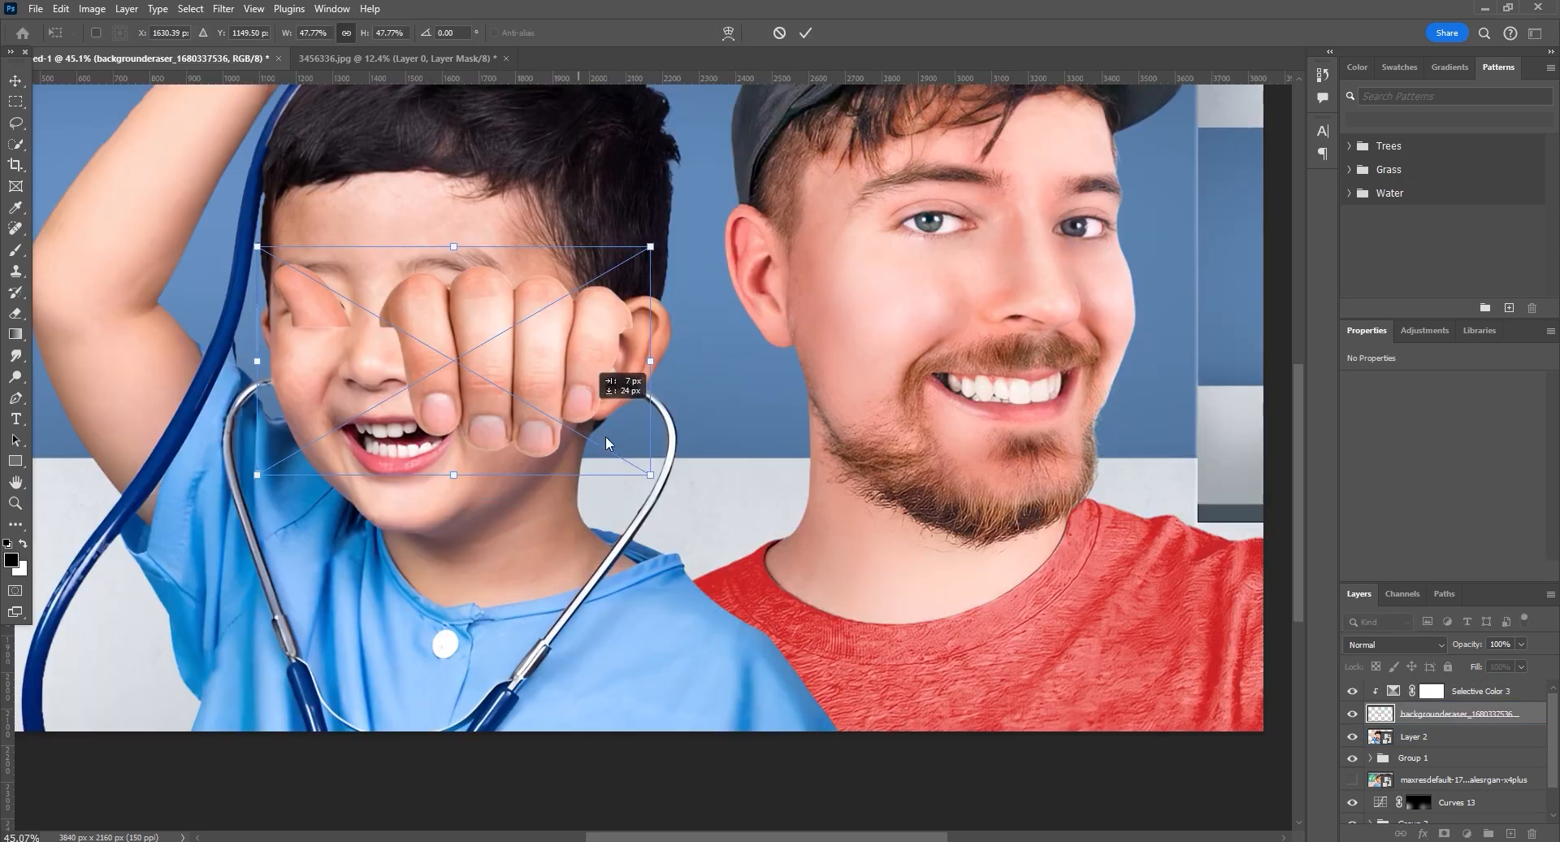
# - Scale the placed hand to 33.47%, rotate it 29.58° onto the boy's shoulder, and warp it to grip the shoulder
pyautogui.moveTo(606, 436); pyautogui.dragTo(786, 651)
pyautogui.moveTo(776, 708); pyautogui.dragTo(821, 692)
pyautogui.moveTo(861, 630); pyautogui.dragTo(874, 735)
pyautogui.moveTo(739, 679); pyautogui.dragTo(723, 642)
pyautogui.scroll(5, 706, 671)
pyautogui.scroll(2, 711, 513)
pyautogui.rightClick(729, 497)
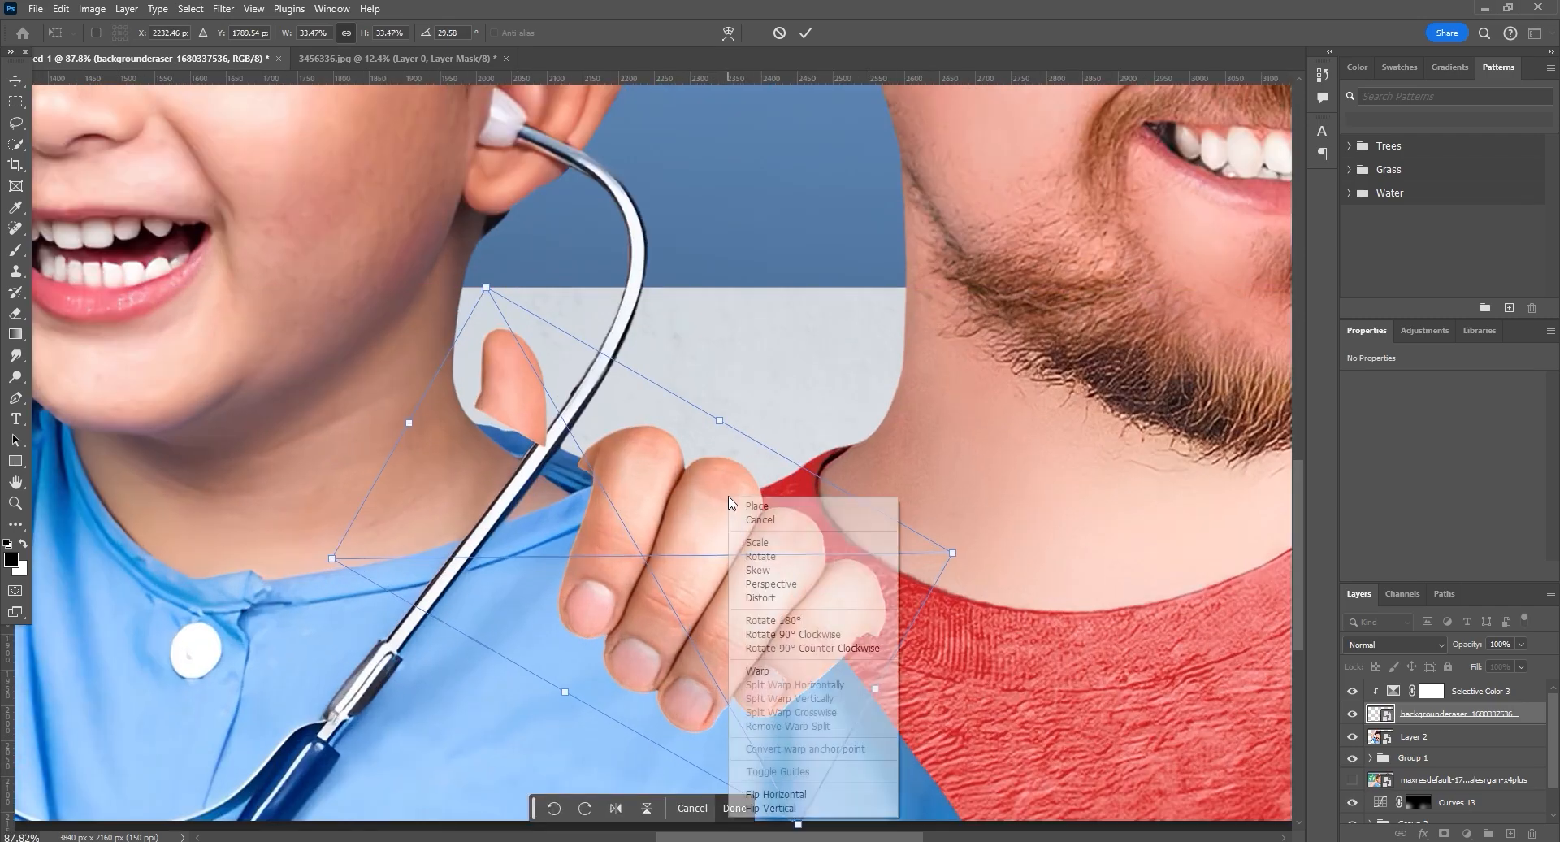
pyautogui.click(787, 671)
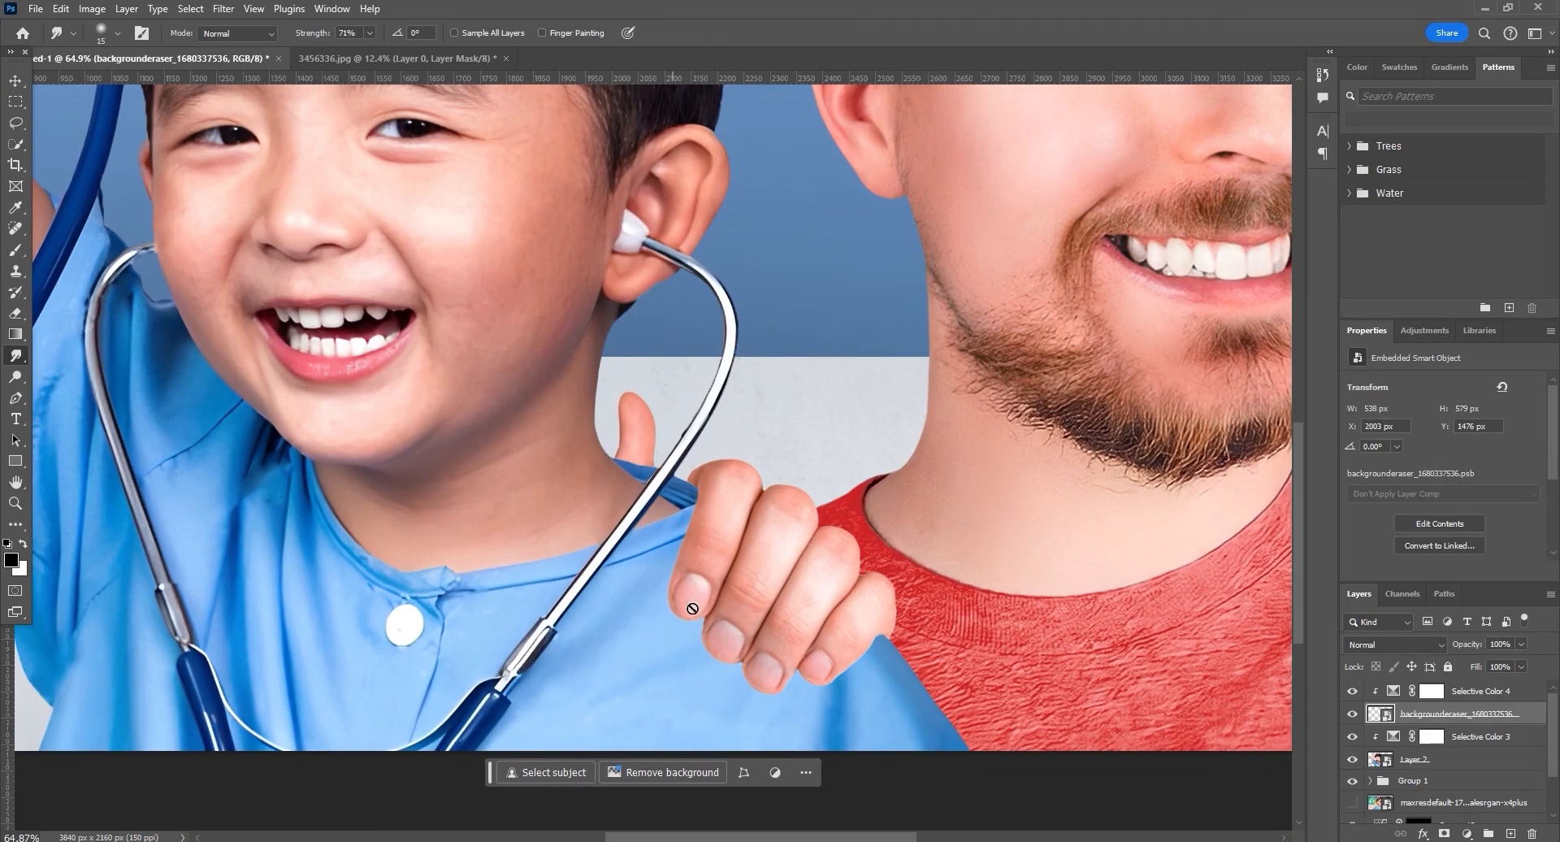
# - Clip a Curves adjustment above Selective Color 3, darken it with a point at input 173, output 28, and invert its mask
pyautogui.scroll(3, 692, 608)
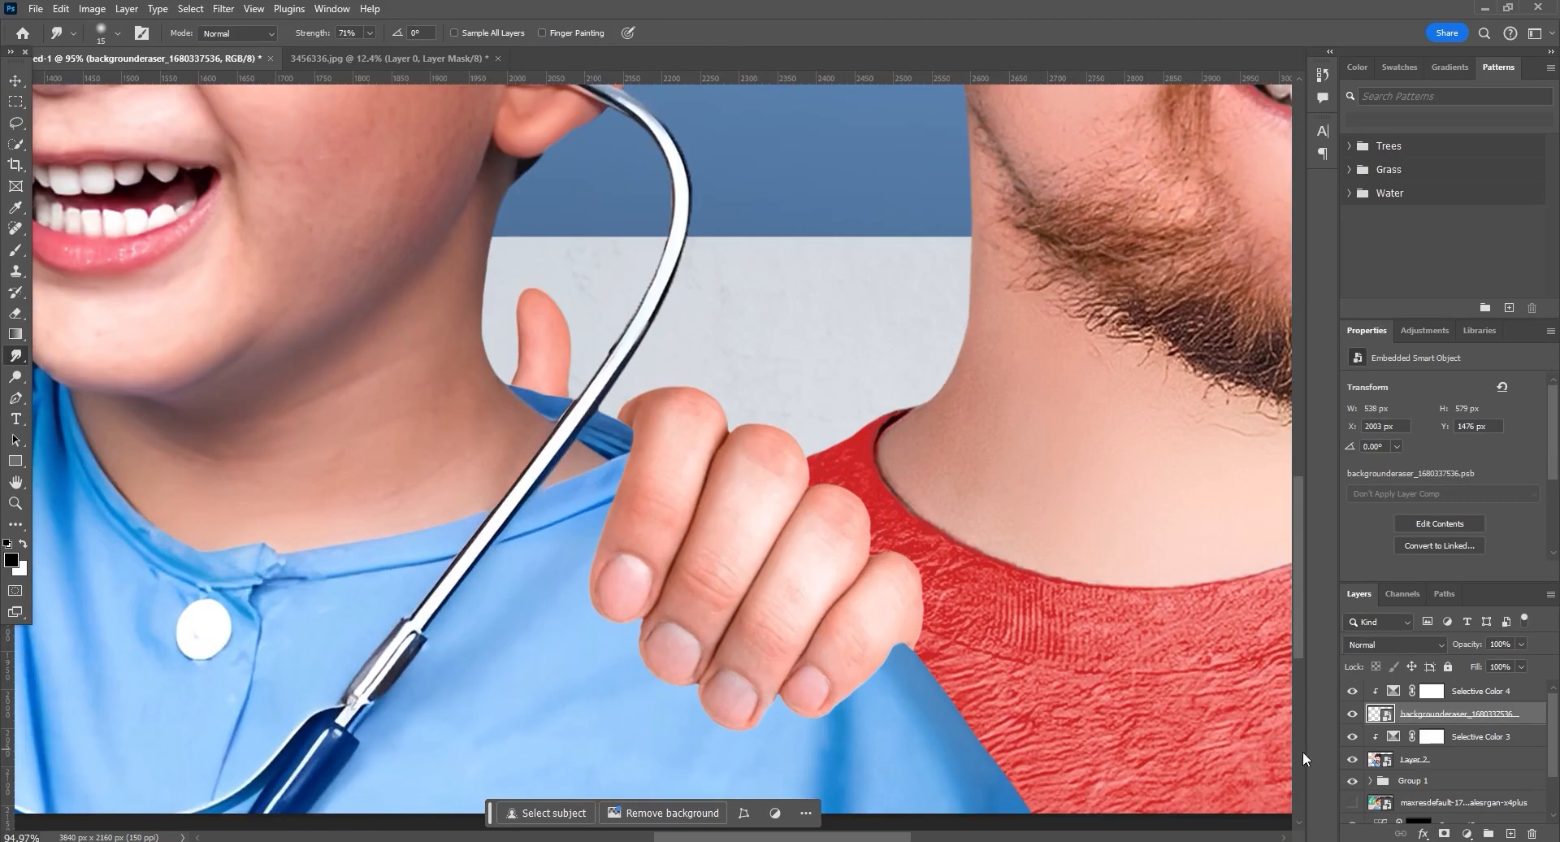
pyautogui.click(1432, 736)
pyautogui.click(1466, 833)
pyautogui.click(1460, 621)
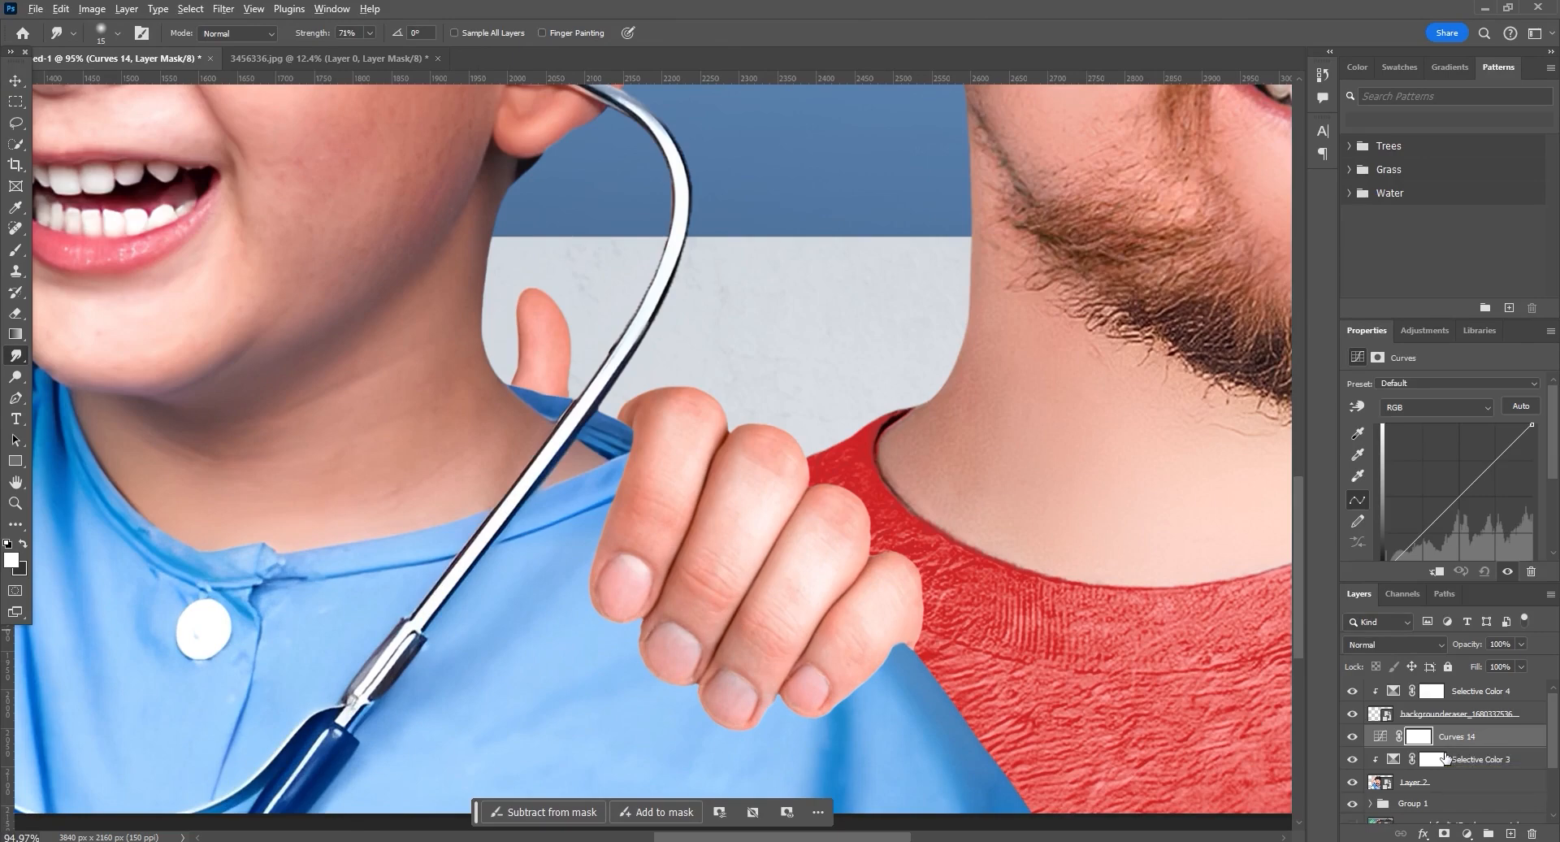
pyautogui.keyDown('alt'); pyautogui.click(1451, 746); pyautogui.keyUp('alt')
pyautogui.moveTo(1532, 424); pyautogui.dragTo(1484, 501)
pyautogui.scroll(-2, 1037, 471)
pyautogui.hotkey('ctrl', 'i')
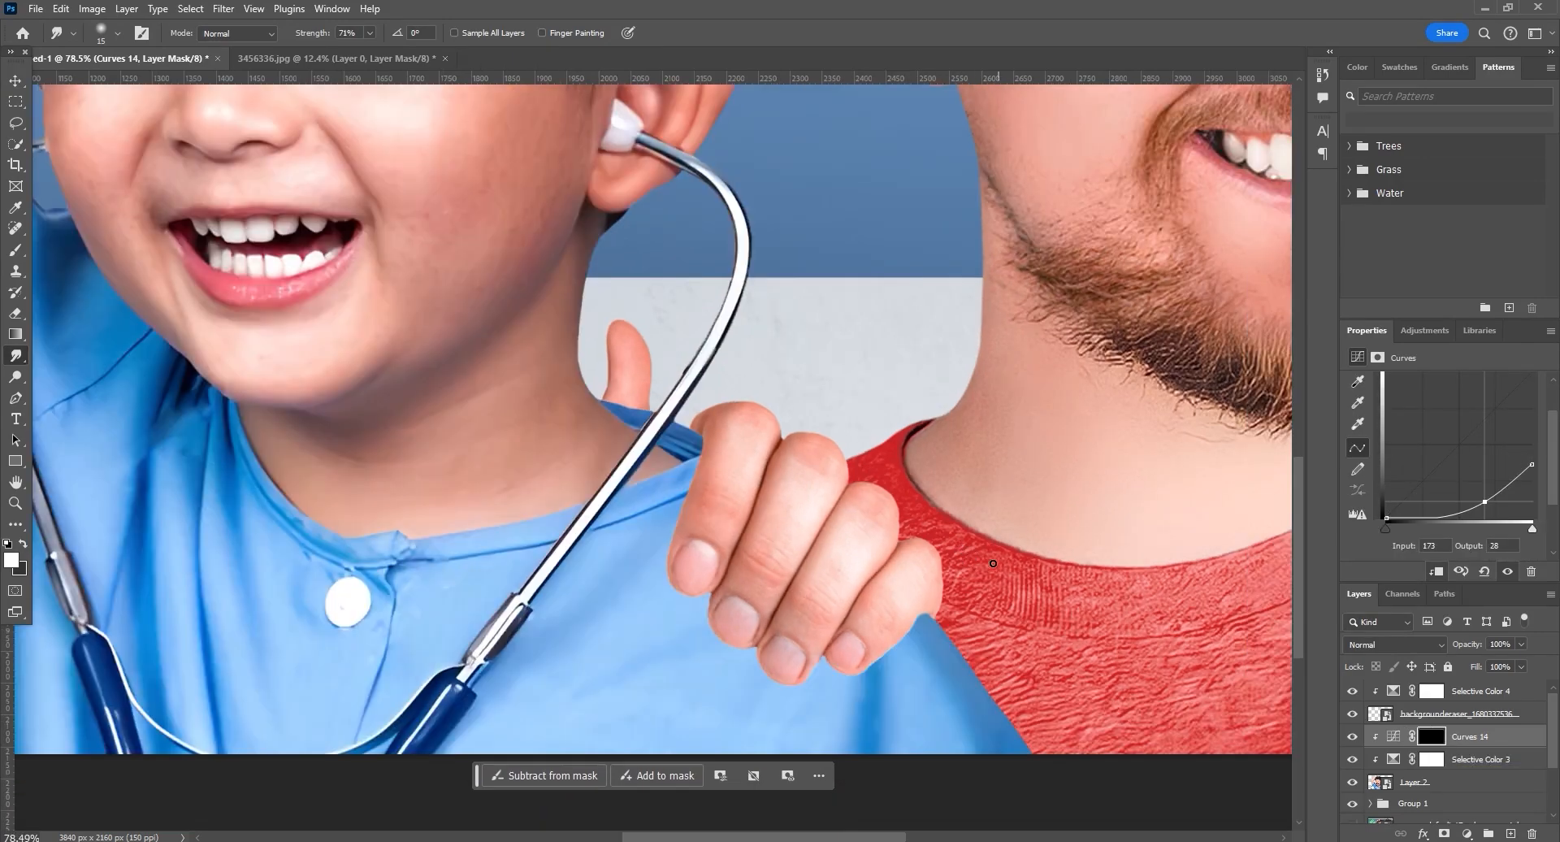
# - Paint a soft shadow on the boy's shirt beneath the fingers through the Curves 14 mask
pyautogui.press('b')
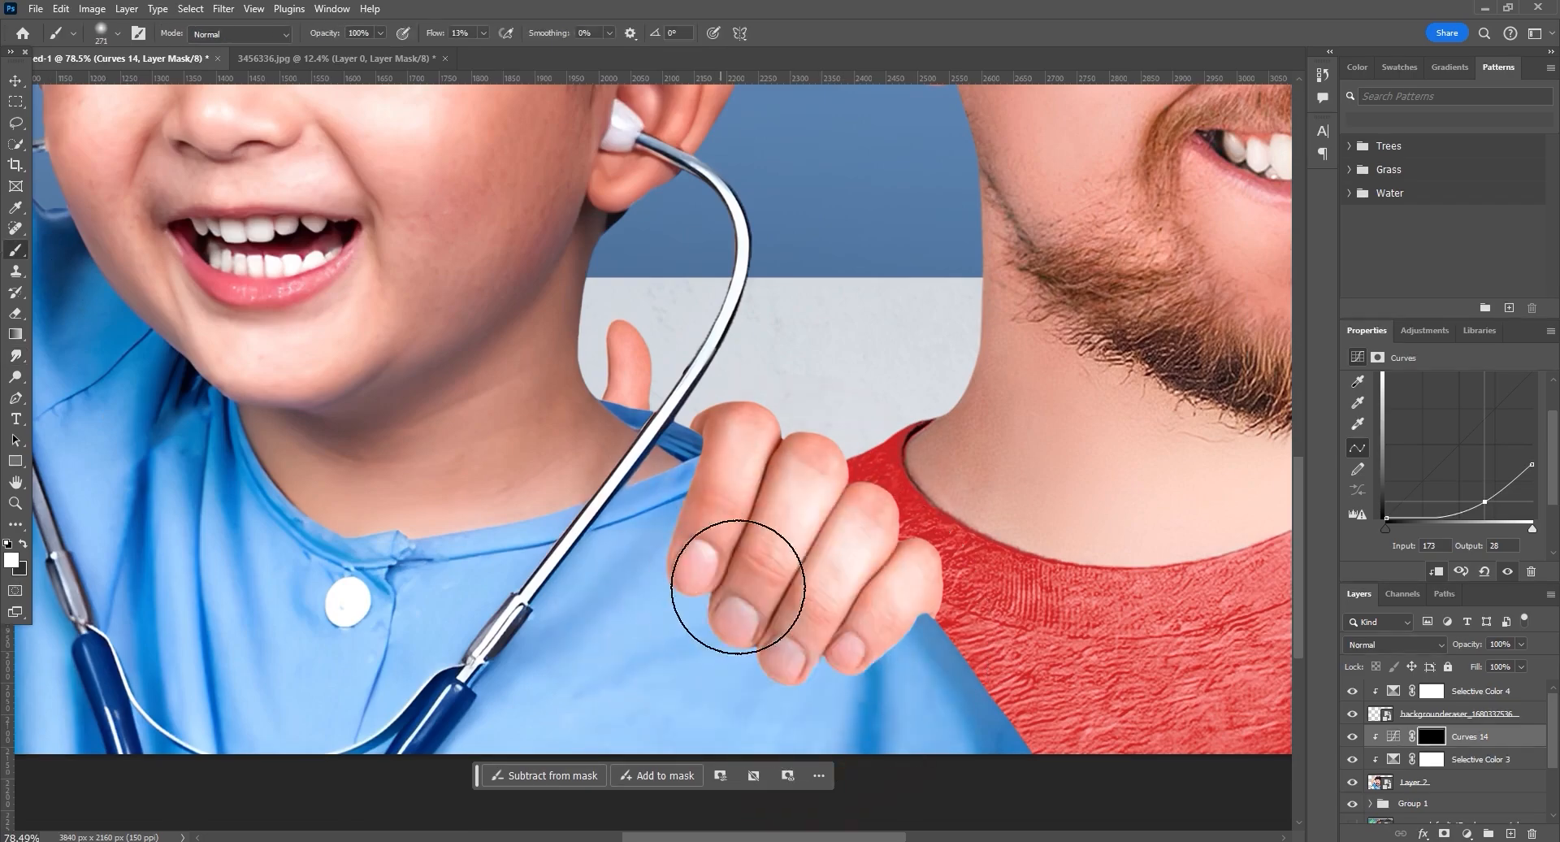
pyautogui.scroll(2, 721, 599)
pyautogui.scroll(2, 696, 548)
pyautogui.scroll(-3, 539, 377)
pyautogui.moveTo(540, 376); pyautogui.dragTo(407, 379)
pyautogui.scroll(3, 634, 475)
pyautogui.scroll(-5, 634, 474)
pyautogui.scroll(2, 853, 598)
# - Stack three more Curves adjustments with black masks beneath the hand layer to build up the shadows around the fingers
pyautogui.click(1466, 833)
pyautogui.click(1466, 589)
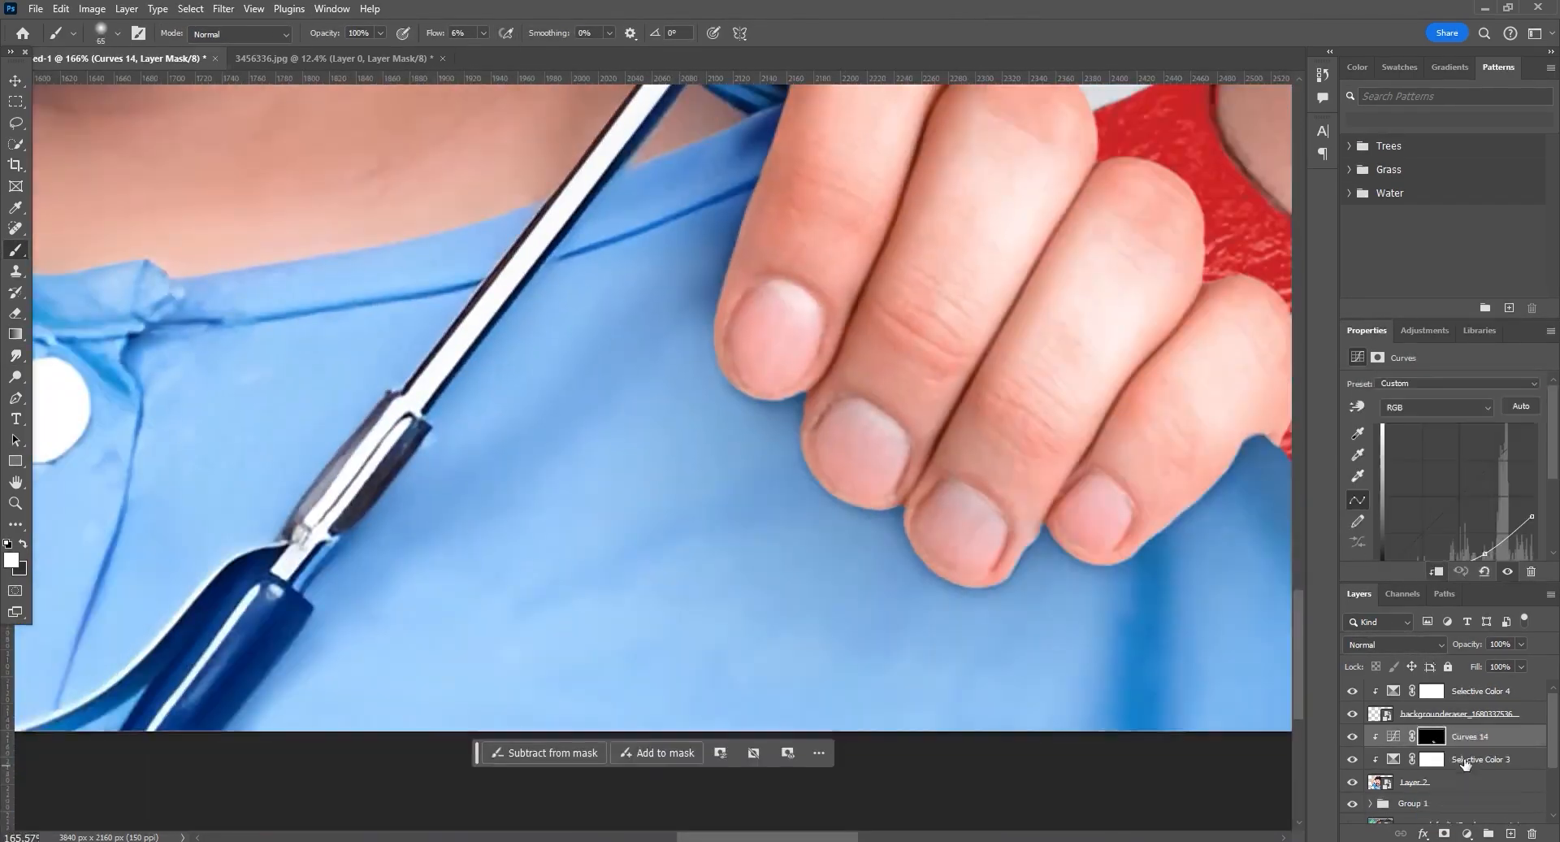
pyautogui.click(1466, 833)
pyautogui.scroll(-3, 843, 560)
pyautogui.scroll(2, 842, 561)
pyautogui.click(1393, 759)
pyautogui.click(1467, 832)
pyautogui.click(1466, 589)
pyautogui.scroll(3, 853, 674)
pyautogui.scroll(-5, 918, 650)
pyautogui.click(1467, 832)
pyautogui.click(1467, 589)
pyautogui.scroll(4, 894, 561)
pyautogui.click(1457, 713)
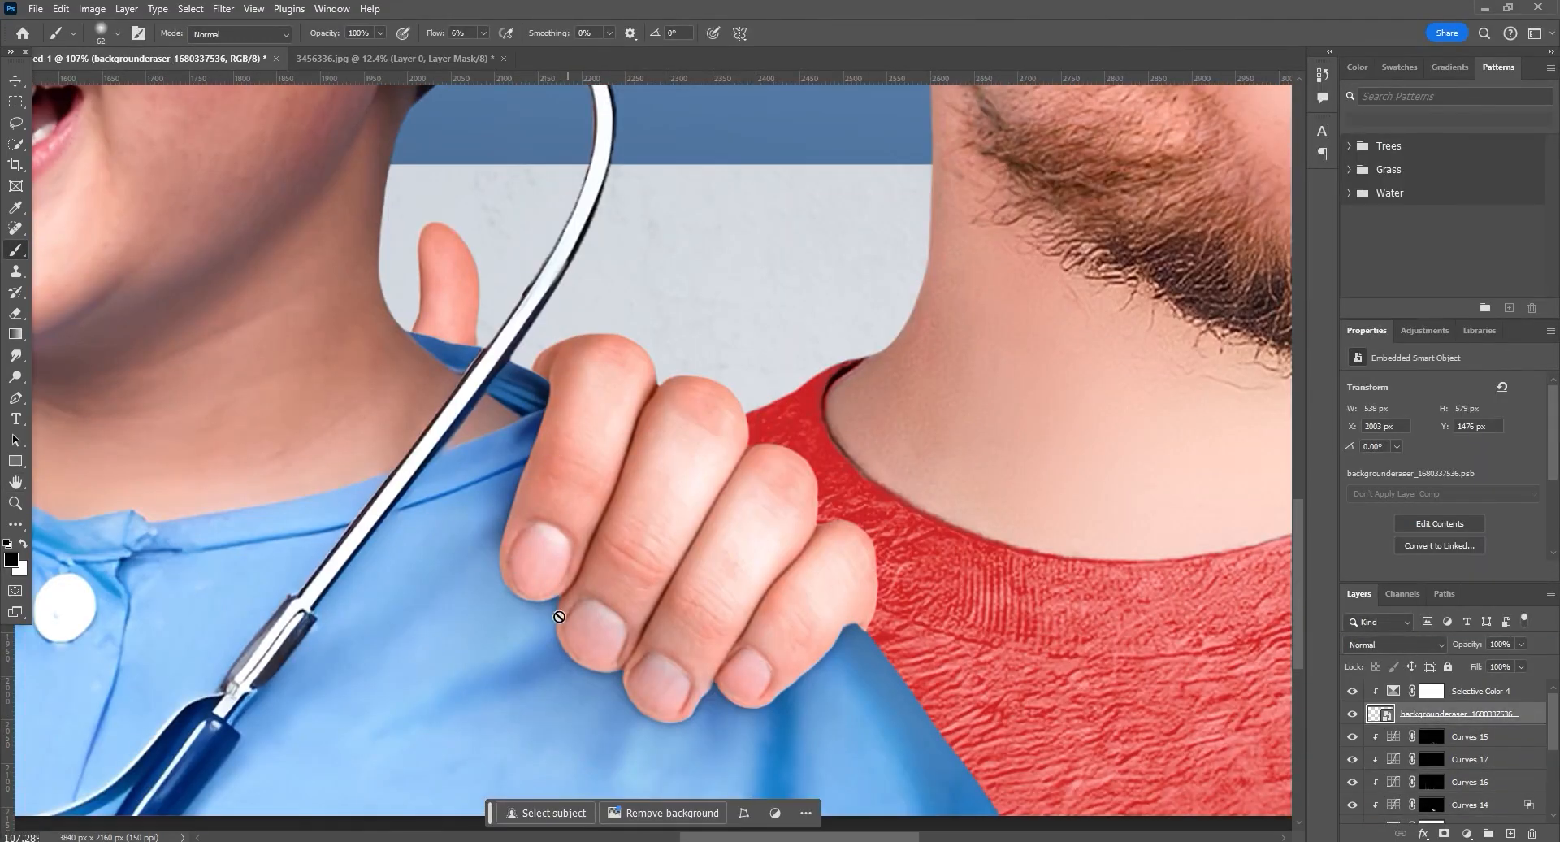
# - Clip a Curves adjustment to the hand layer, pull its curve down to darken the hand, and set its blend mode to Luminosity
pyautogui.scroll(-1, 582, 614)
pyautogui.click(1467, 833)
pyautogui.click(1467, 633)
pyautogui.moveTo(1461, 492); pyautogui.dragTo(1472, 519)
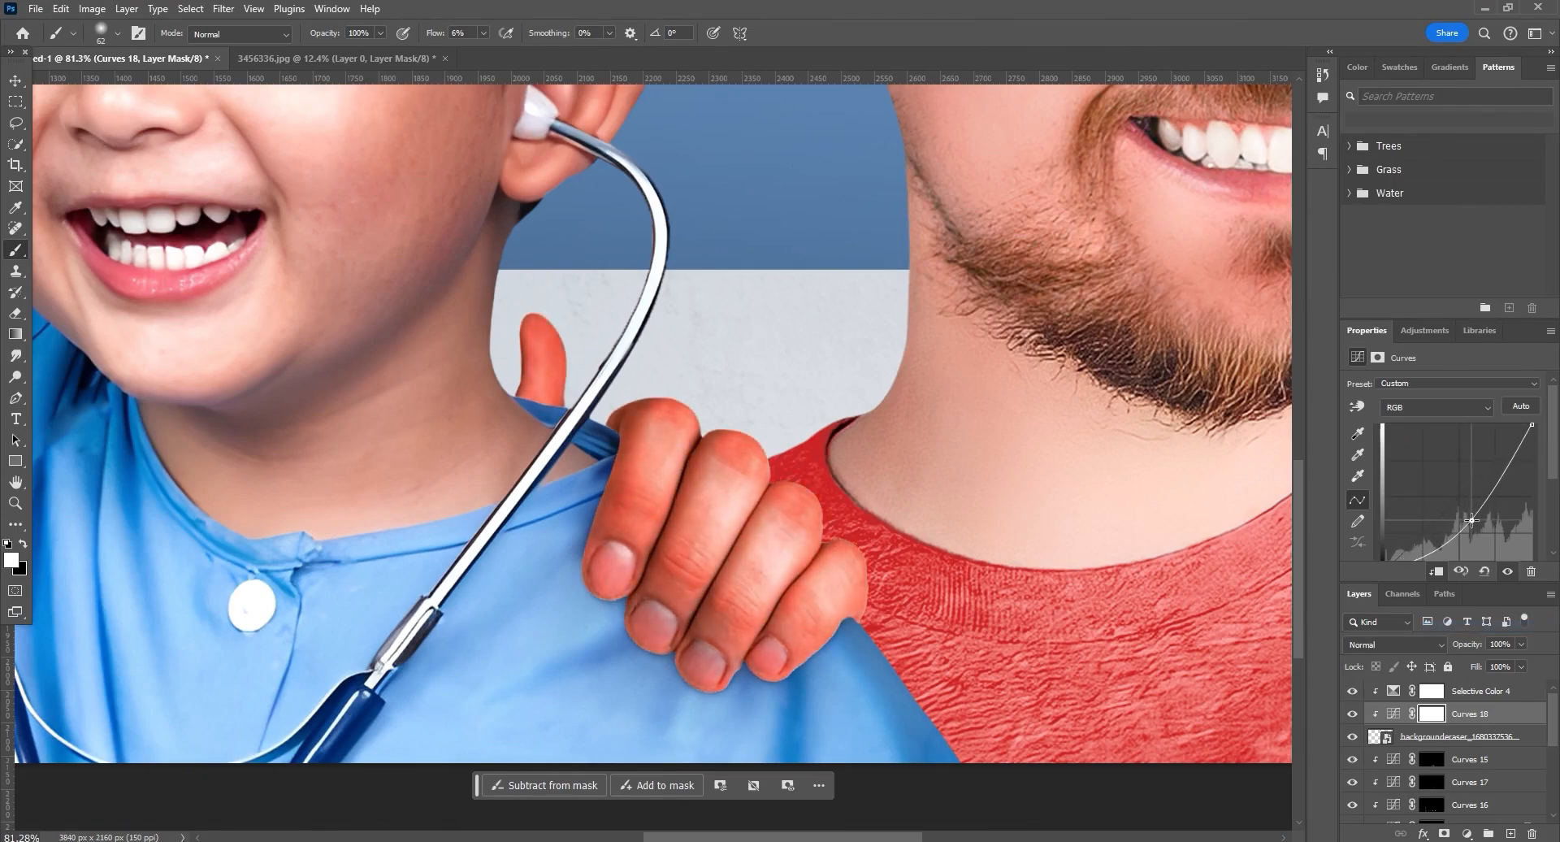
pyautogui.click(1391, 645)
pyautogui.click(1399, 827)
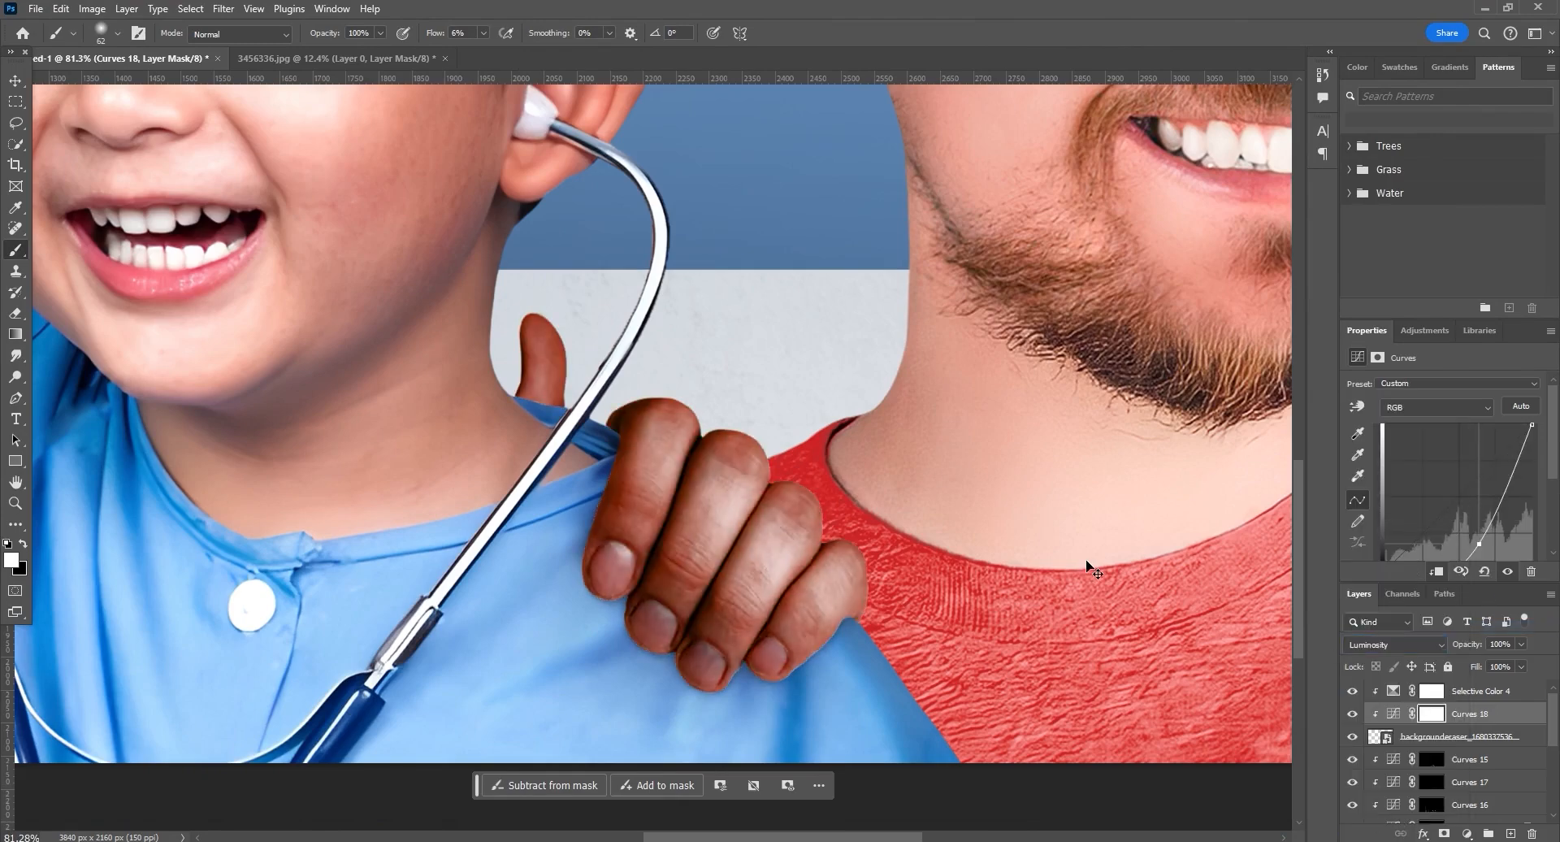
# - Paint soft shading along the finger edges and fingertips through the black Curves 18 mask, adjusting the brush size and fine-tuning the curve
pyautogui.scroll(5, 617, 561)
pyautogui.scroll(2, 628, 546)
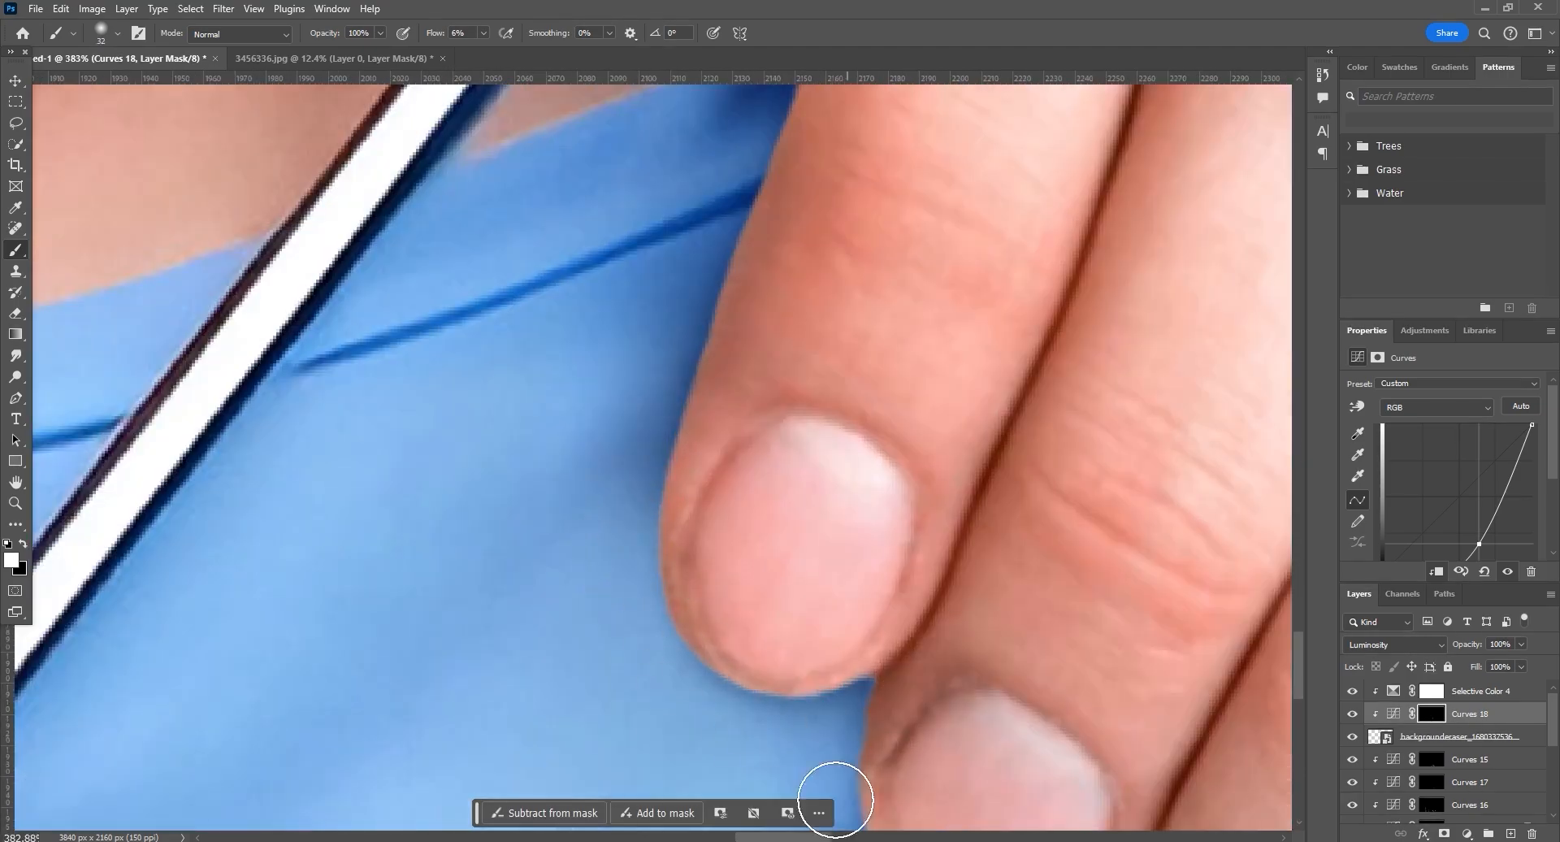
pyautogui.scroll(-2, 923, 640)
pyautogui.moveTo(922, 640); pyautogui.dragTo(693, 403)
pyautogui.moveTo(1478, 543); pyautogui.dragTo(1475, 539)
pyautogui.scroll(2, 837, 618)
pyautogui.press('[')
pyautogui.press('[')
pyautogui.press('[')
pyautogui.press('[')
pyautogui.press('[')
pyautogui.press('[')
pyautogui.scroll(-5, 1092, 634)
pyautogui.scroll(4, 1092, 617)
pyautogui.press(']')
pyautogui.press(']')
pyautogui.press(']')
pyautogui.press(']')
pyautogui.press(']')
pyautogui.press(']')
pyautogui.press(']')
pyautogui.press(']')
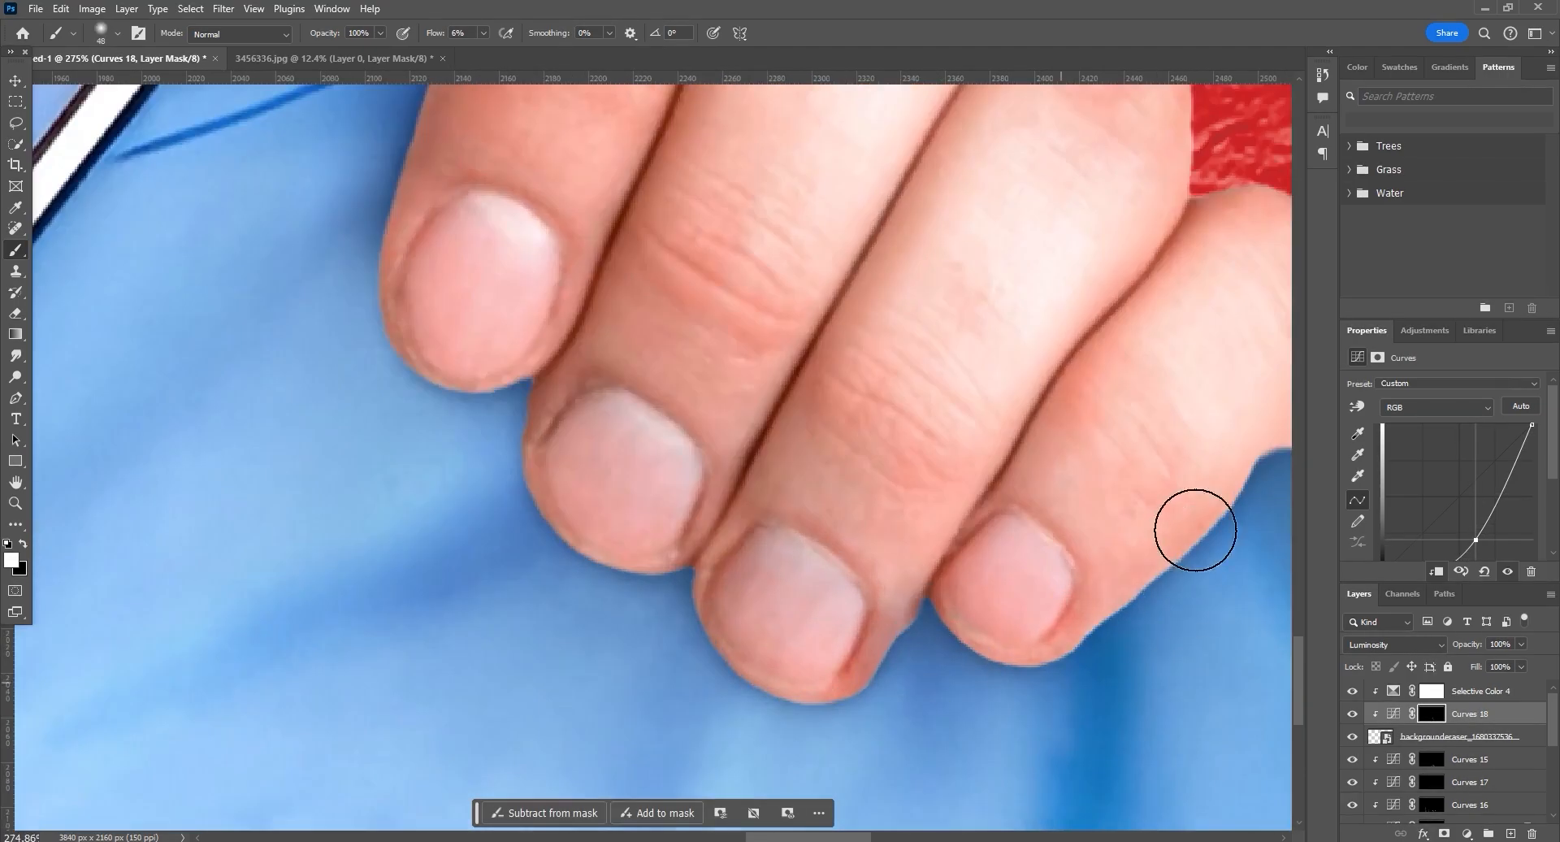
pyautogui.scroll(-5, 934, 569)
pyautogui.scroll(3, 856, 512)
pyautogui.scroll(-5, 880, 685)
pyautogui.click(1351, 712)
pyautogui.click(1351, 712)
pyautogui.scroll(6, 979, 681)
# - Clip a Brightness/Contrast adjustment with an inverted mask above Curves 18 and paint it onto the fingers at 13% flow
pyautogui.click(484, 32)
pyautogui.moveTo(477, 49); pyautogui.dragTo(484, 49)
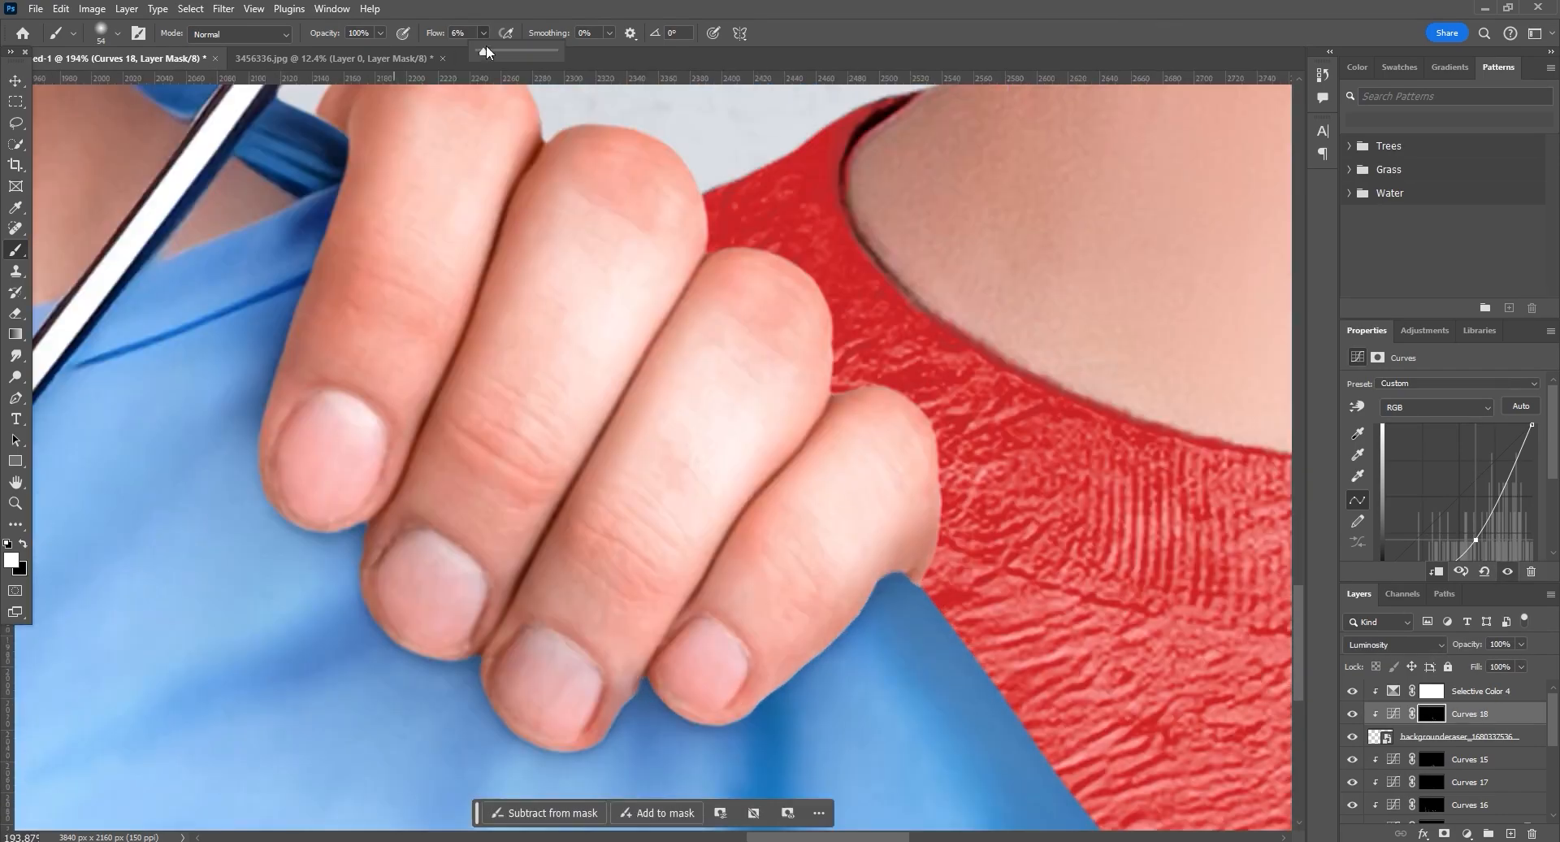
pyautogui.scroll(-3, 874, 536)
pyautogui.click(1467, 832)
pyautogui.click(1485, 597)
pyautogui.moveTo(1442, 429); pyautogui.dragTo(1431, 429)
pyautogui.moveTo(1443, 460)
pyautogui.mouseDown()
pyautogui.moveTo(1472, 458)
pyautogui.moveTo(1410, 429)
pyautogui.mouseUp()
pyautogui.hotkey('ctrl', 'i')
pyautogui.press('x')
pyautogui.scroll(3, 792, 560)
pyautogui.scroll(3, 788, 672)
pyautogui.moveTo(874, 698); pyautogui.dragTo(845, 703)
pyautogui.moveTo(626, 598); pyautogui.dragTo(467, 533)
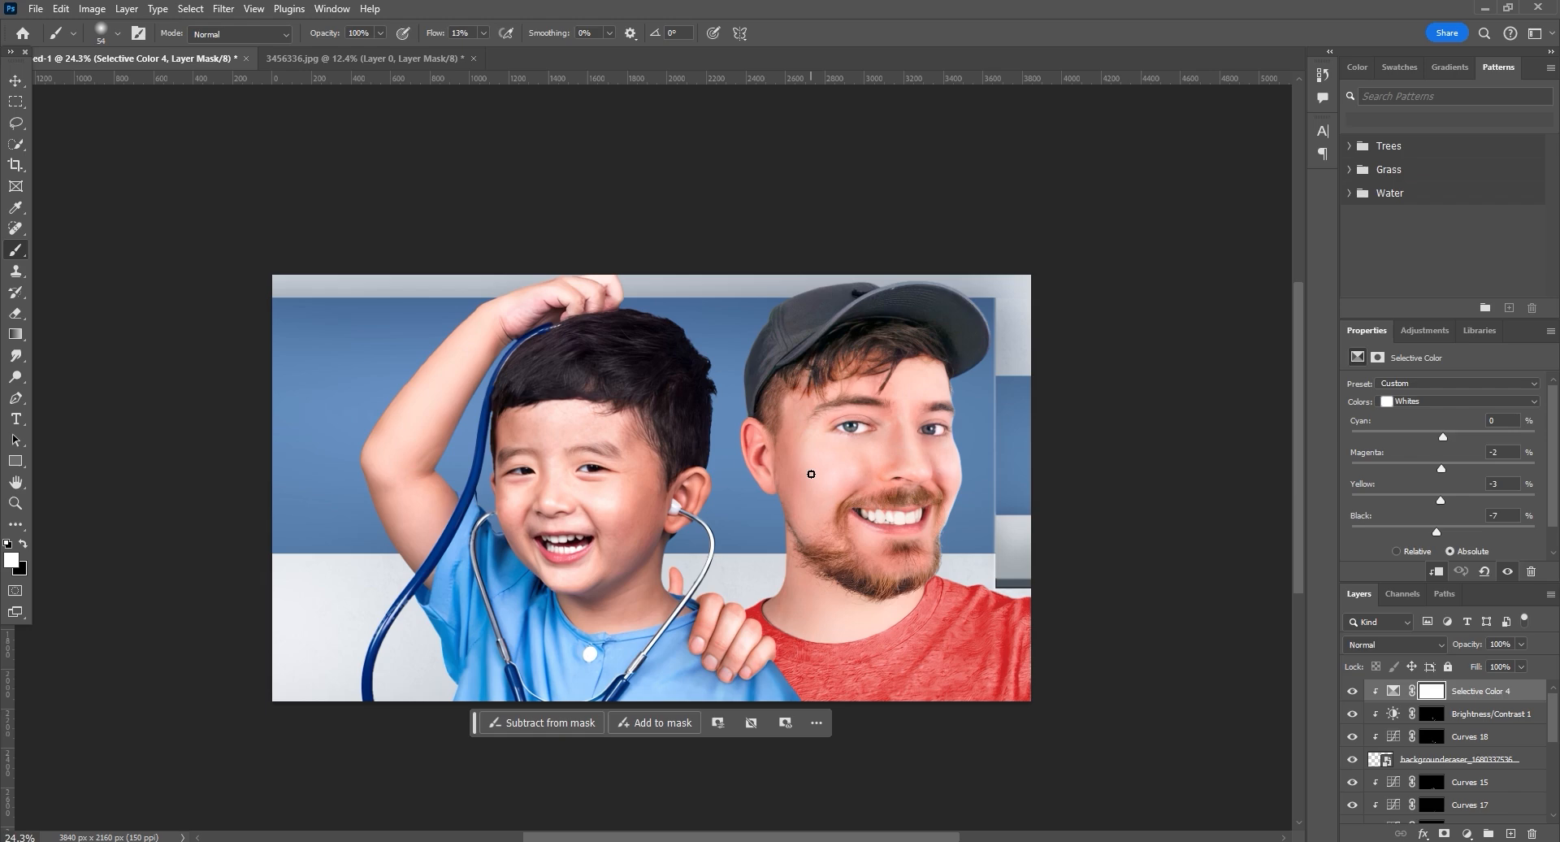
# - Add a black Solid Color fill above all layers and clip a new empty layer to it
pyautogui.click(1466, 832)
pyautogui.click(1373, 546)
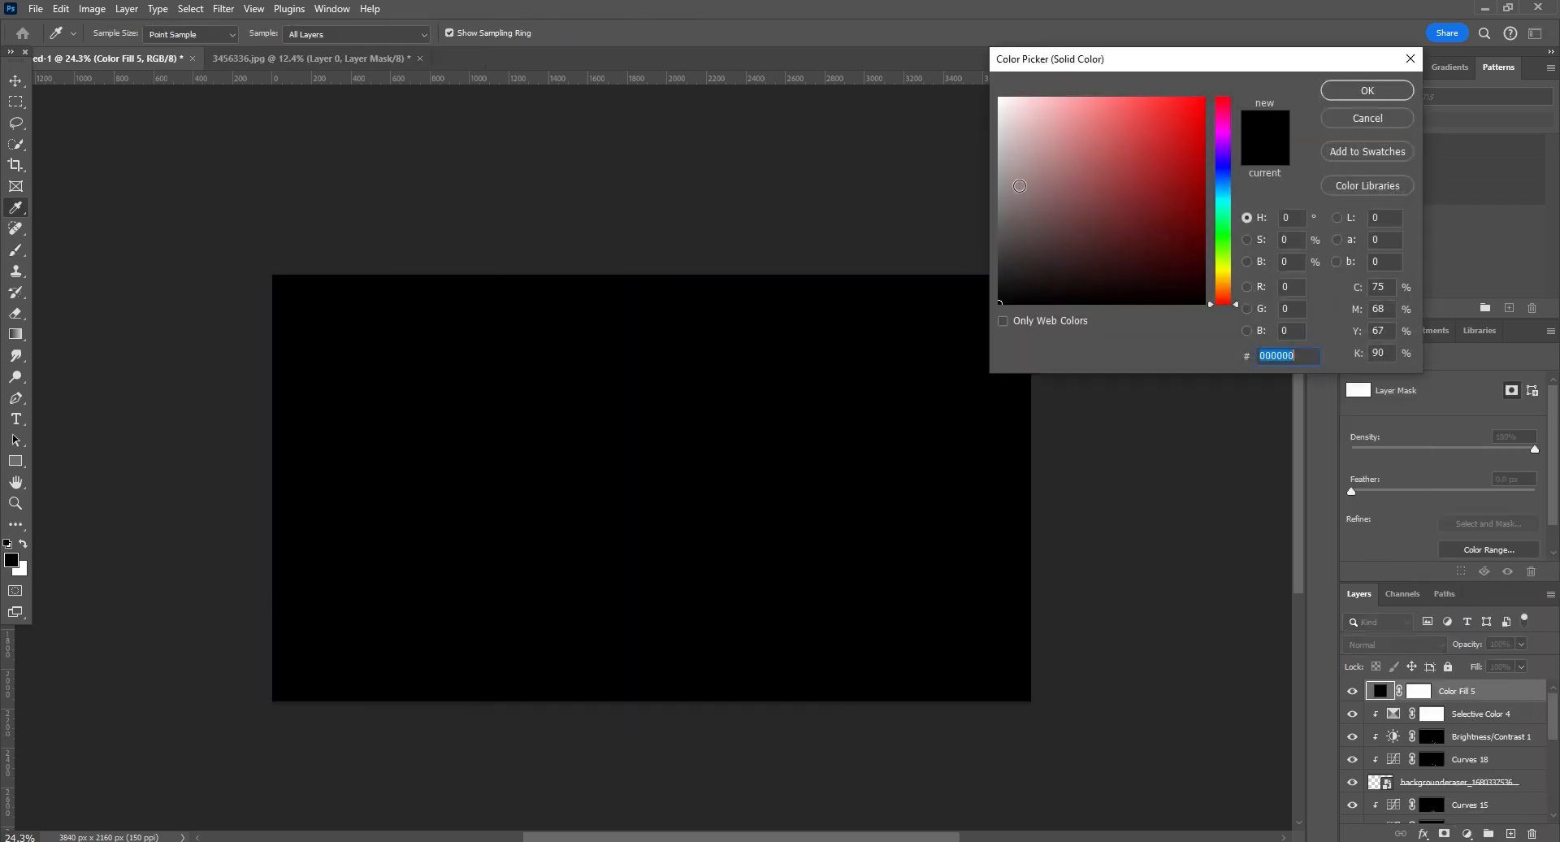
pyautogui.click(1410, 58)
pyautogui.click(1509, 834)
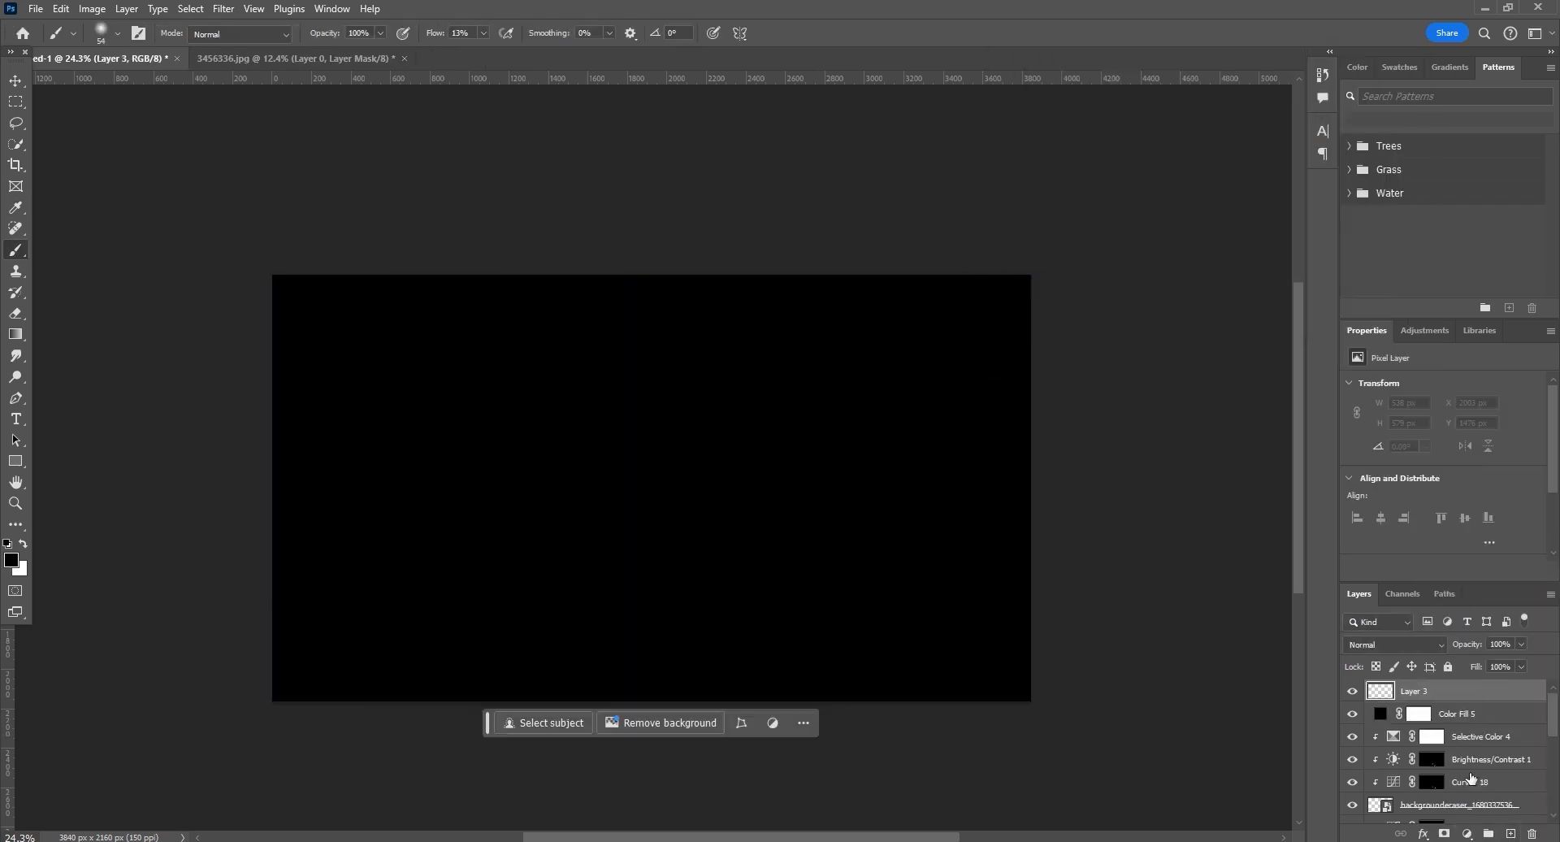
pyautogui.keyDown('alt'); pyautogui.click(1447, 703); pyautogui.keyUp('alt')
# - Clip a Gradient Map adjustment above Layer 3 with a gradient running from black through bright green to white
pyautogui.click(1468, 834)
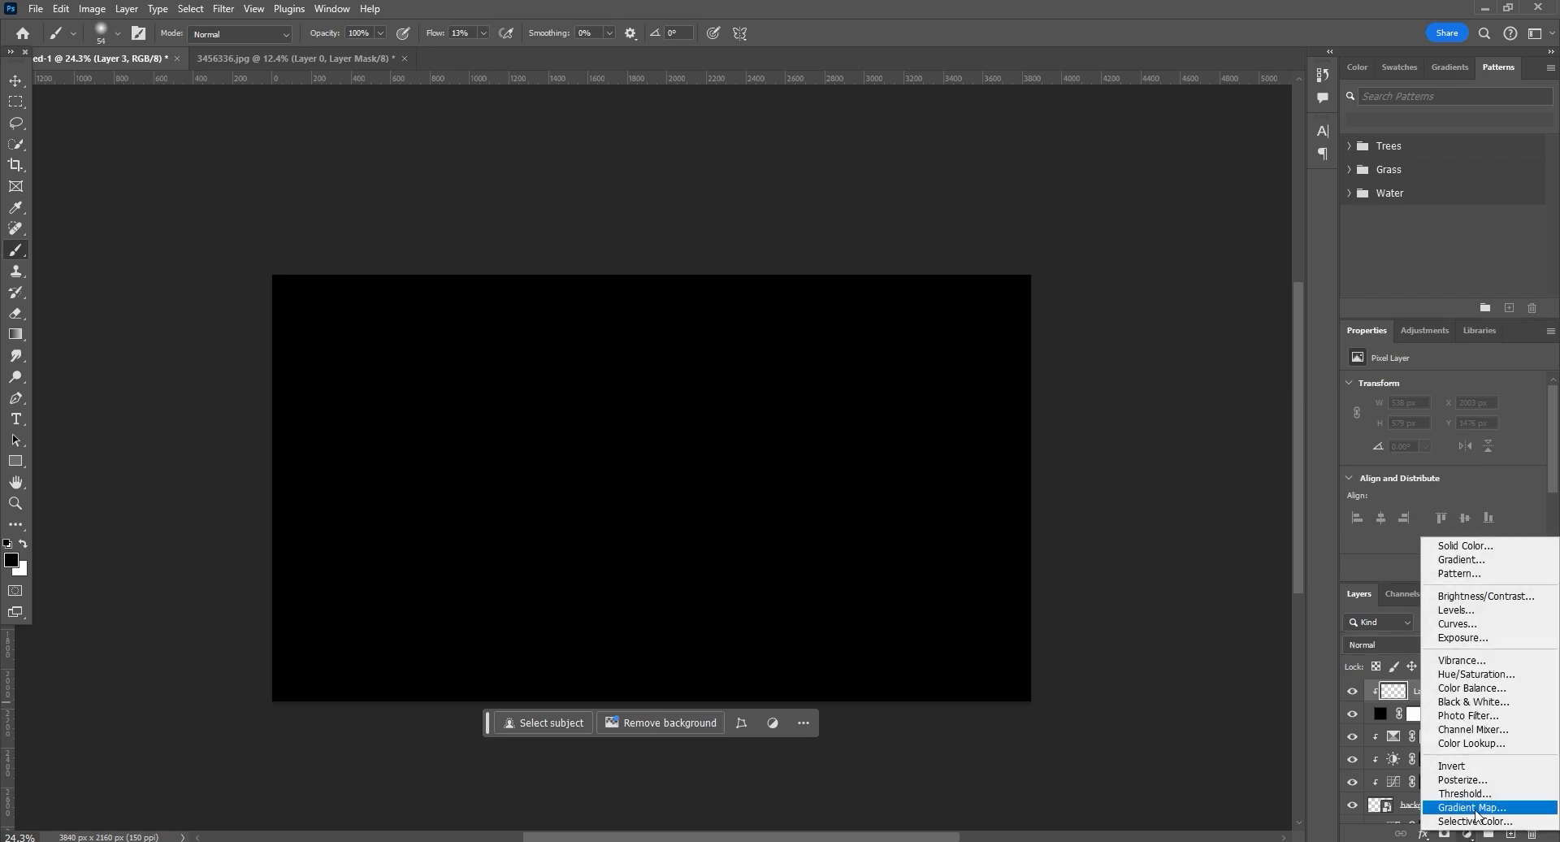
pyautogui.click(1475, 809)
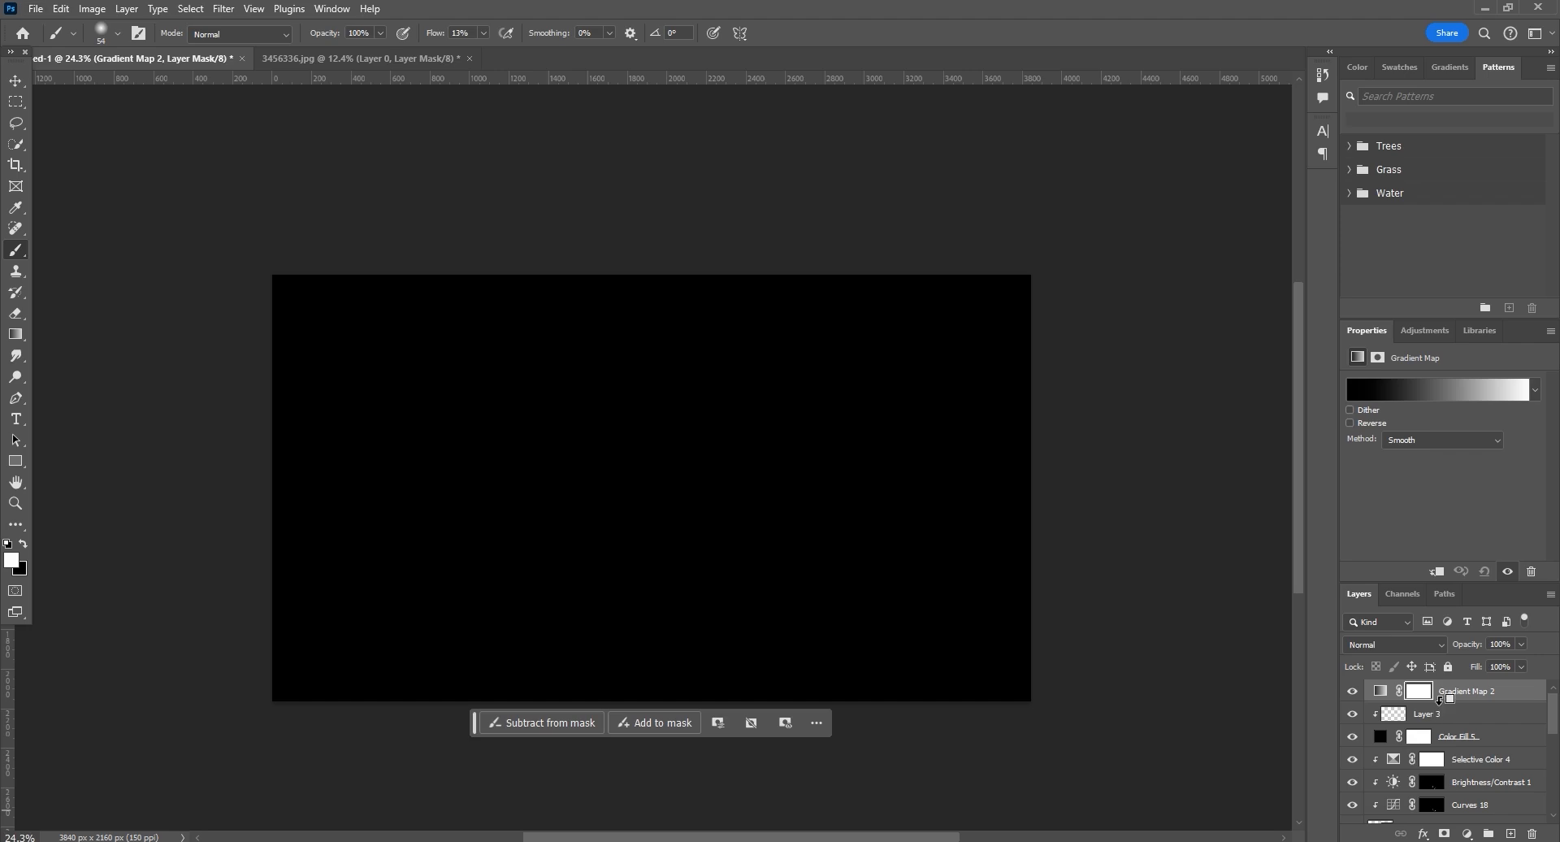
pyautogui.keyDown('alt'); pyautogui.click(1439, 701); pyautogui.keyUp('alt')
pyautogui.click(1391, 389)
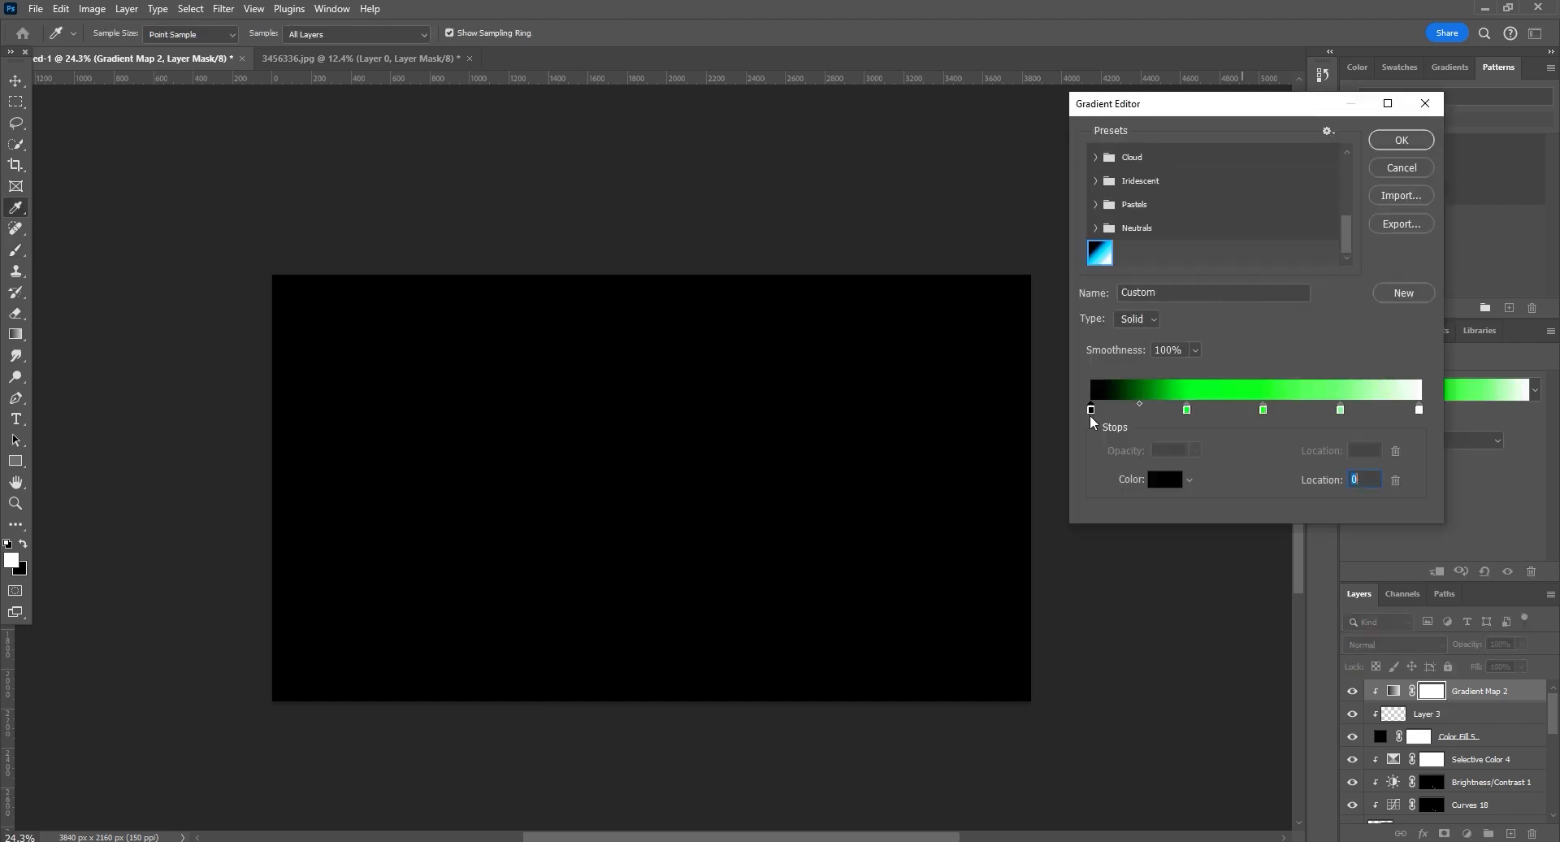
pyautogui.click(1262, 409)
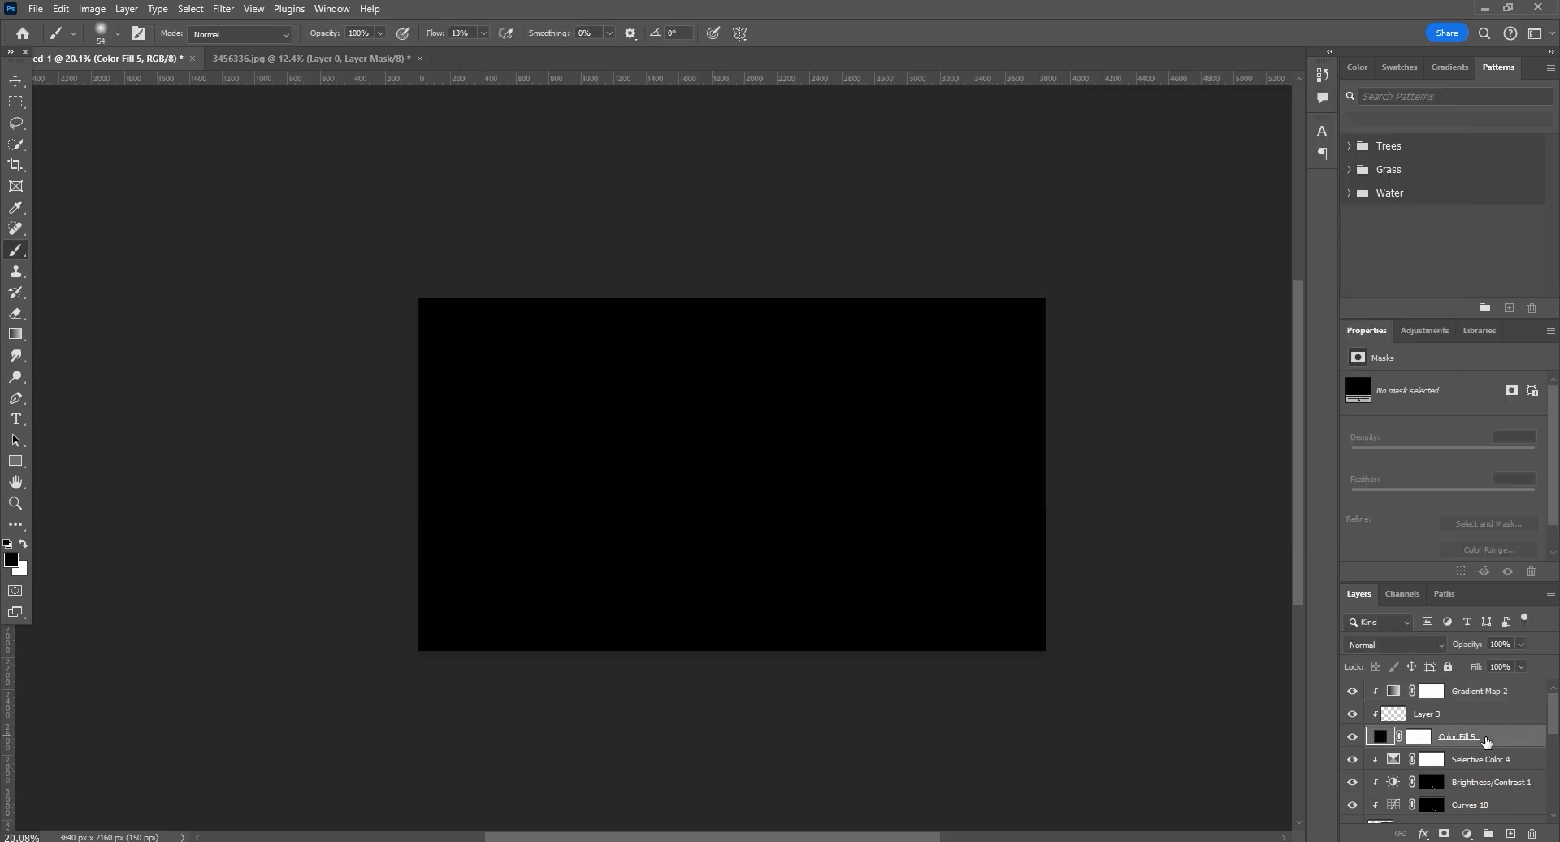
# - Set Color Fill 5 to Screen blending and paint a white stroke at 100% flow on Layer 3 beside the boy's raised arm
pyautogui.click(1396, 636)
pyautogui.click(1373, 547)
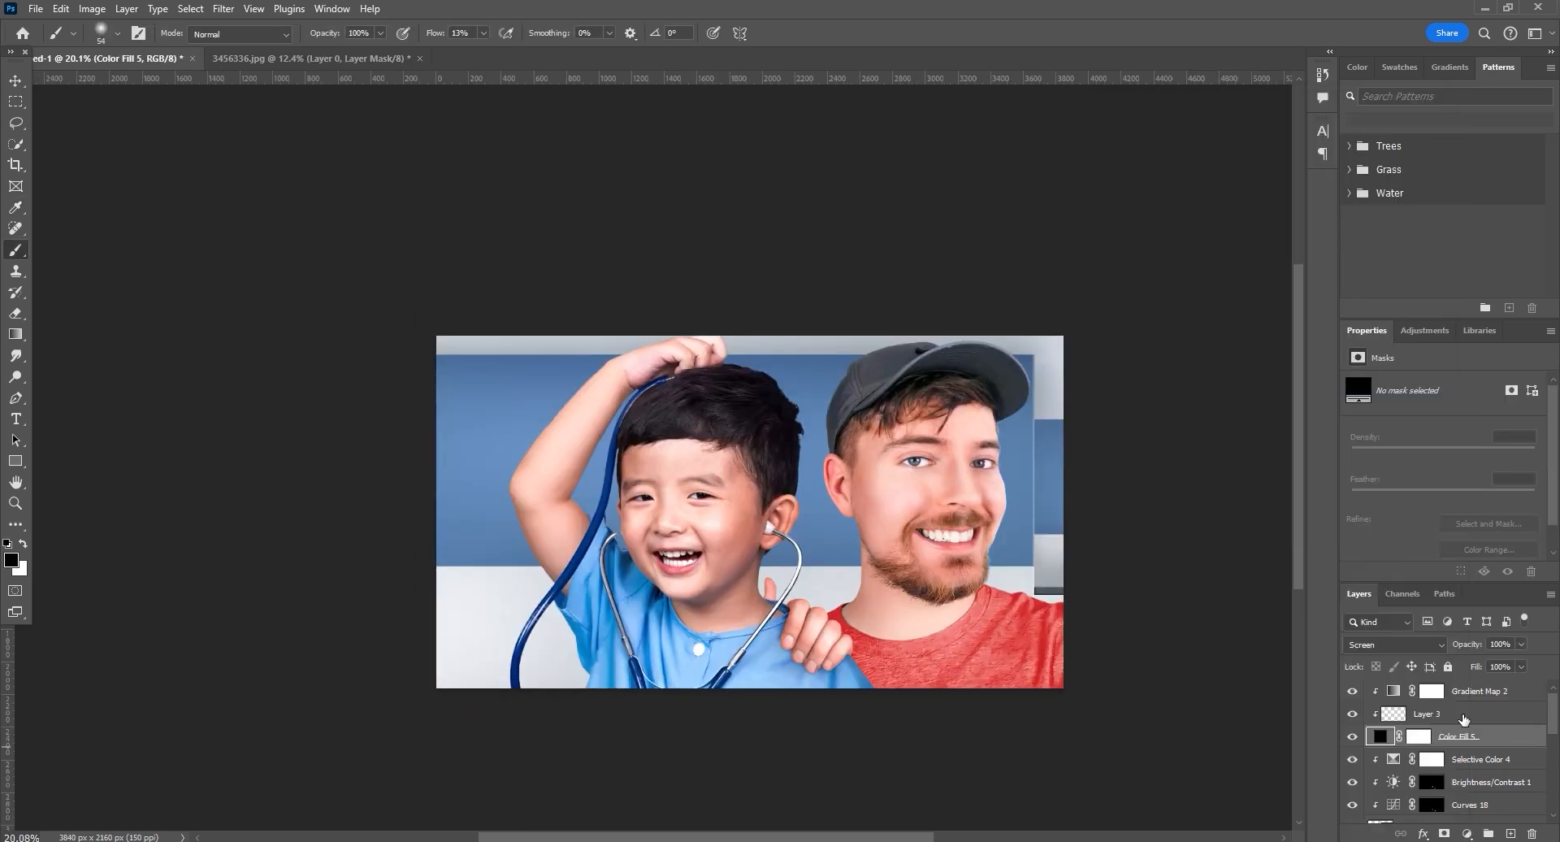
pyautogui.click(1464, 715)
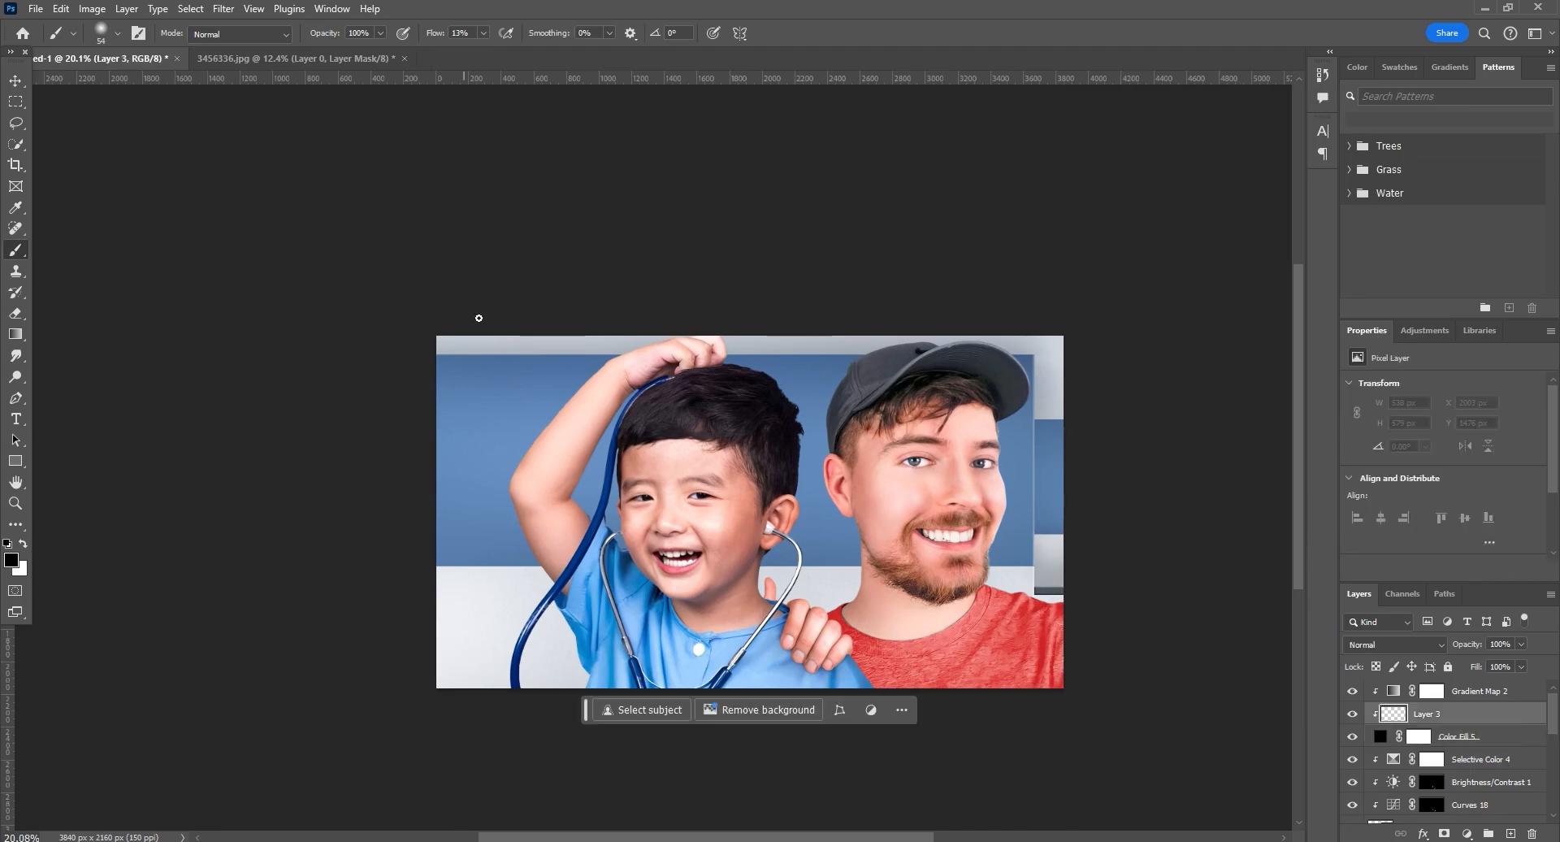
pyautogui.scroll(3, 505, 425)
pyautogui.moveTo(572, 315); pyautogui.dragTo(498, 432)
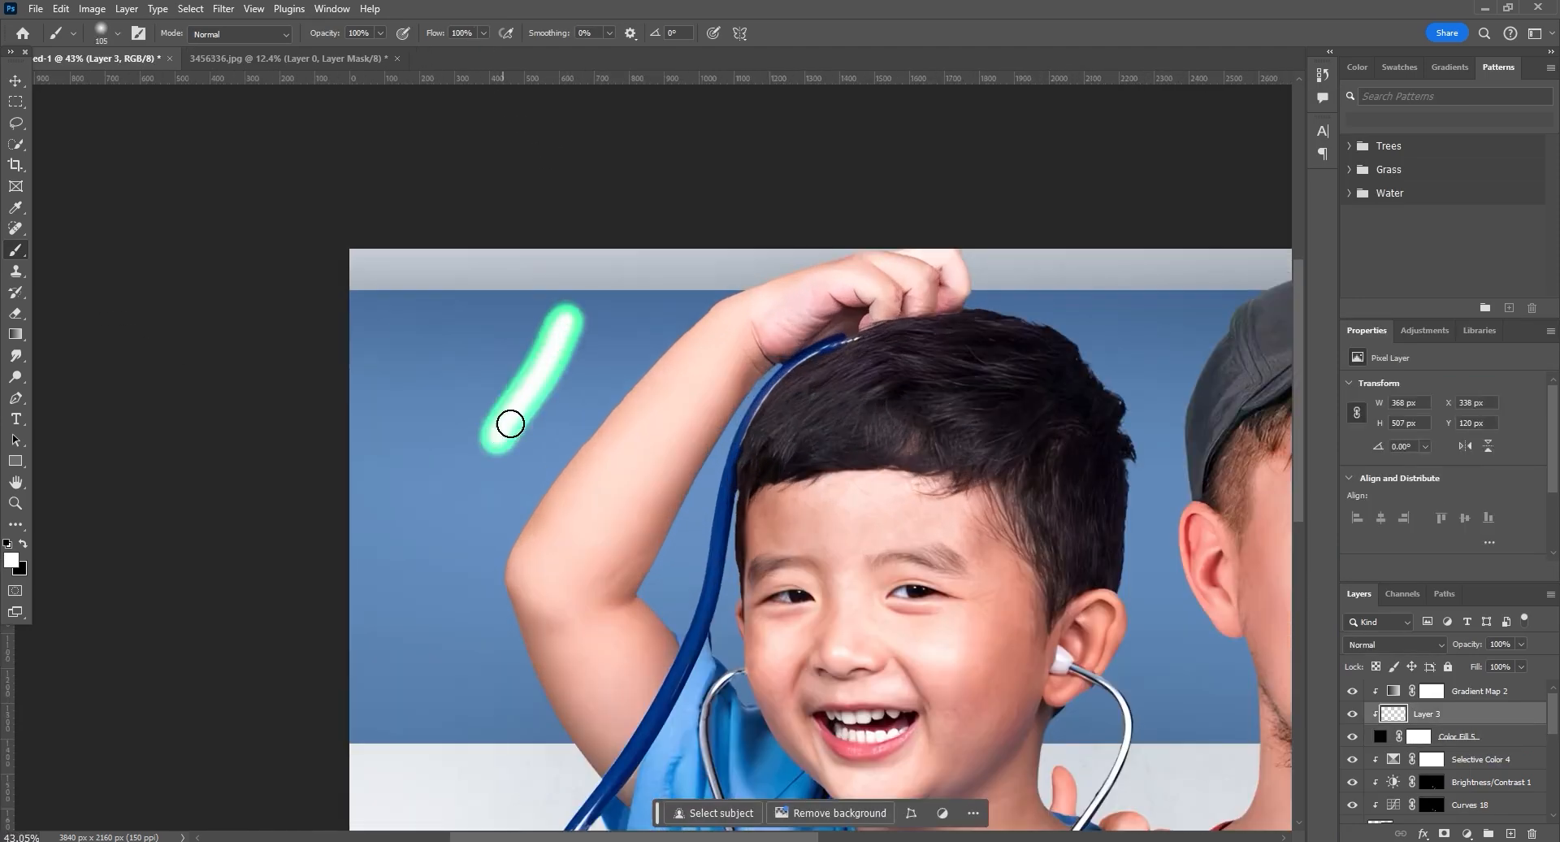
# - Smudge the glowing stroke at 71% strength into curved, tapering streaks beside the boy's arm
pyautogui.click(18, 356)
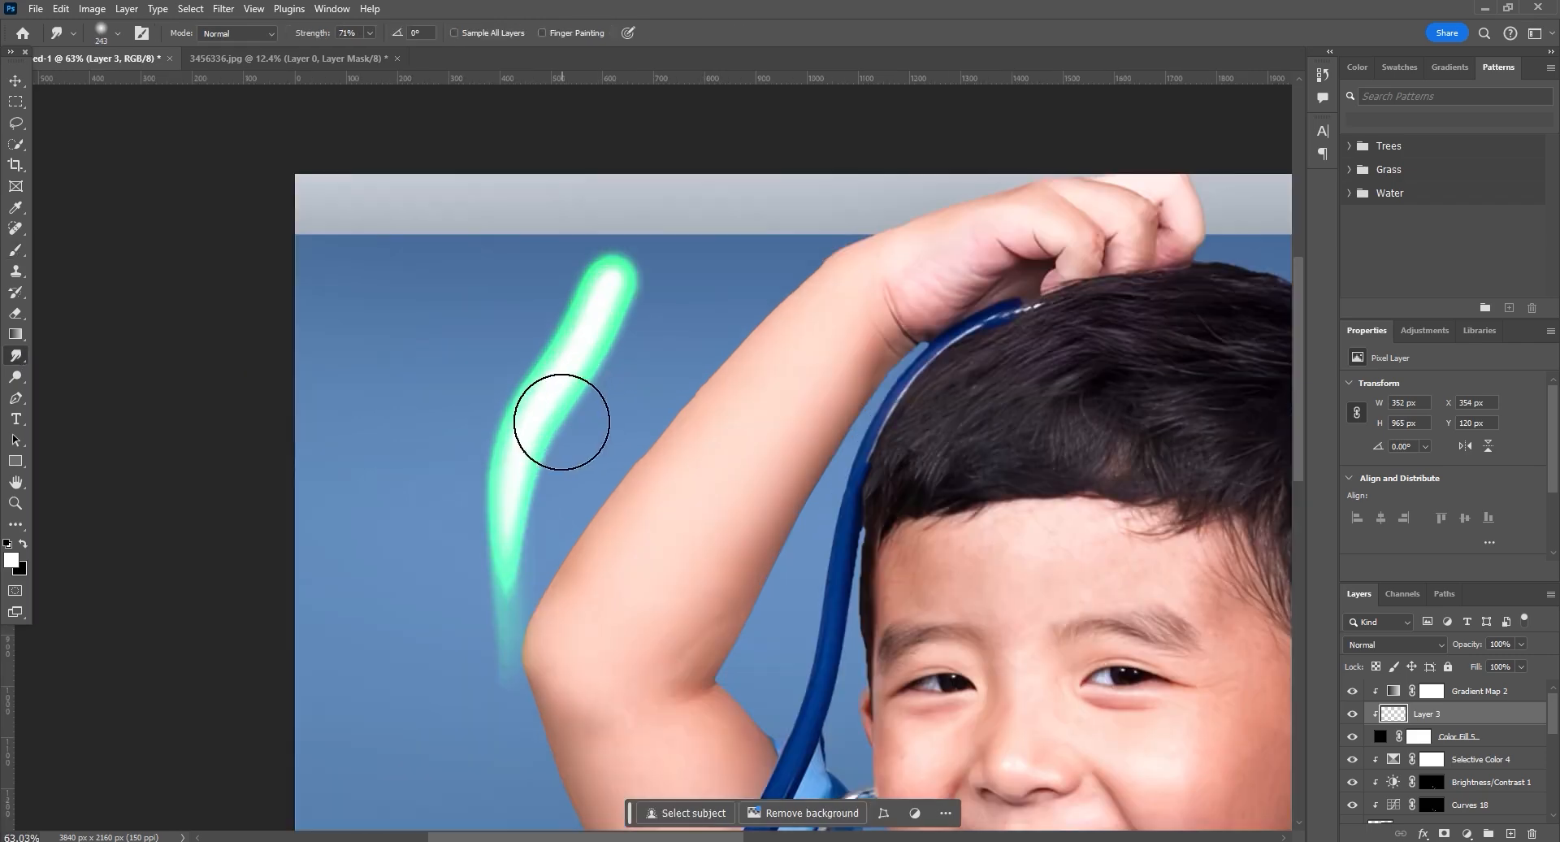
pyautogui.moveTo(561, 422); pyautogui.dragTo(504, 650)
pyautogui.moveTo(635, 318); pyautogui.dragTo(560, 491)
pyautogui.moveTo(568, 343); pyautogui.dragTo(506, 517)
pyautogui.moveTo(605, 316); pyautogui.dragTo(715, 223)
pyautogui.moveTo(658, 325)
pyautogui.mouseDown()
pyautogui.moveTo(537, 422)
pyautogui.moveTo(772, 248)
pyautogui.mouseUp()
pyautogui.moveTo(511, 536); pyautogui.dragTo(423, 804)
pyautogui.press('[')
pyautogui.press('[')
pyautogui.moveTo(553, 496); pyautogui.dragTo(637, 415)
pyautogui.moveTo(463, 585); pyautogui.dragTo(354, 724)
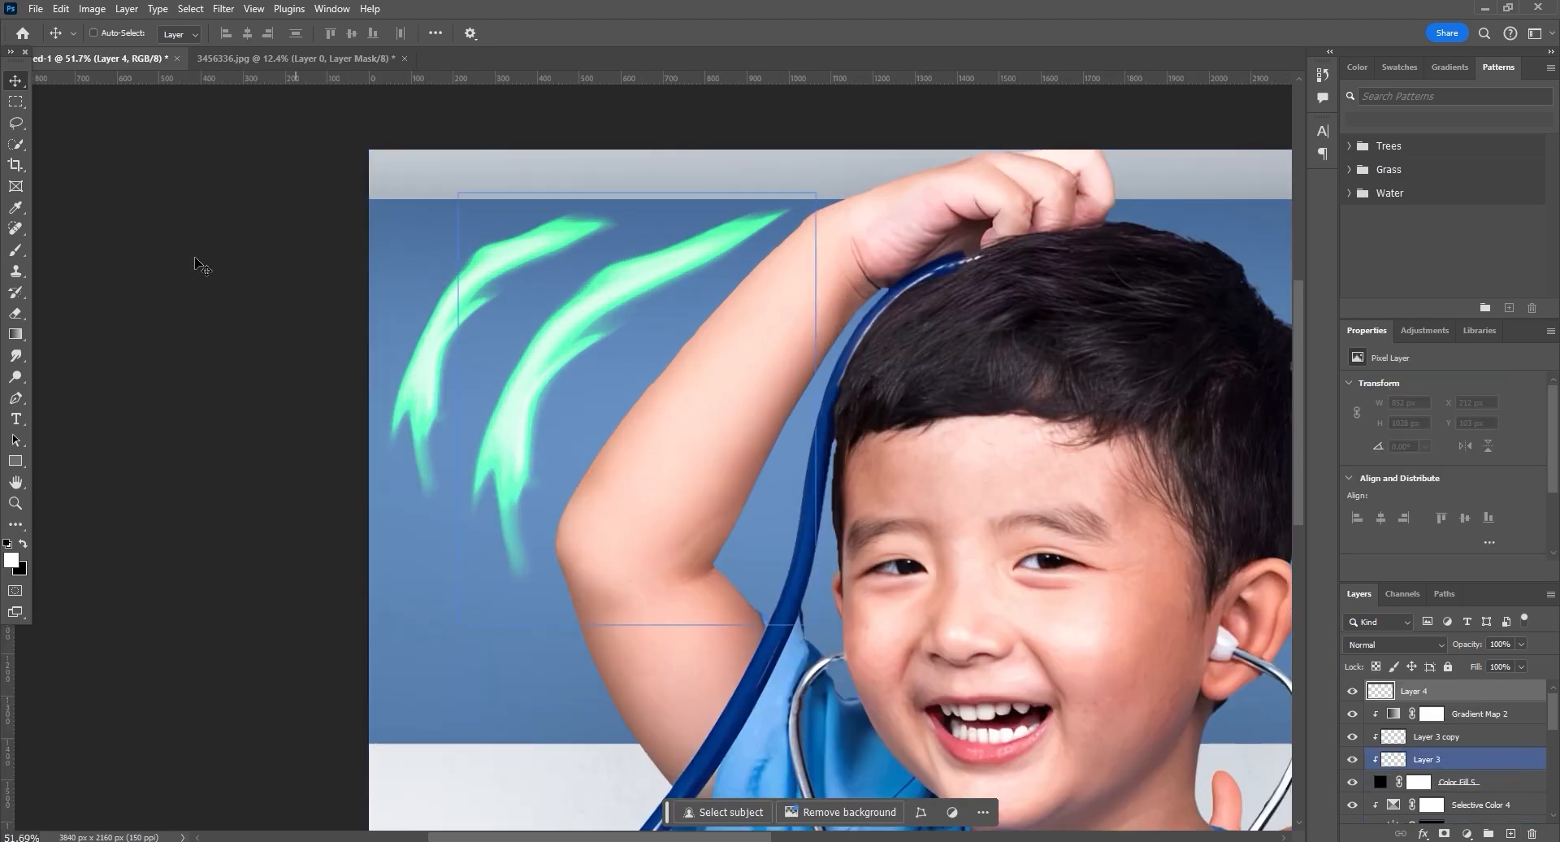
# - Paint a soft green glow around the streaks on Layer 4 at 15% flow and change that layer's blend mode
pyautogui.click(16, 250)
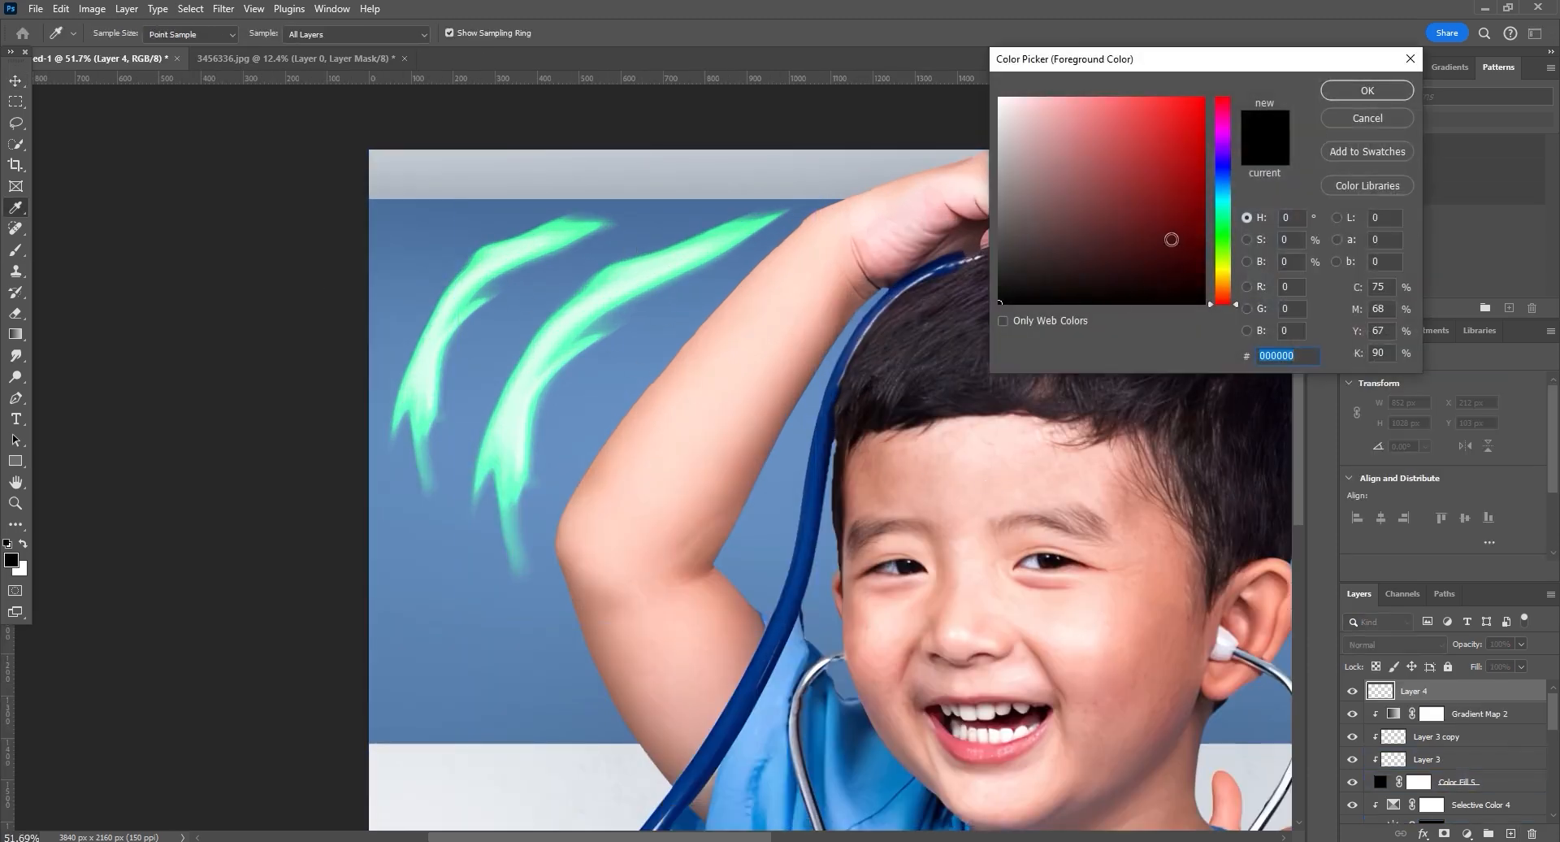
pyautogui.click(1222, 238)
pyautogui.click(483, 33)
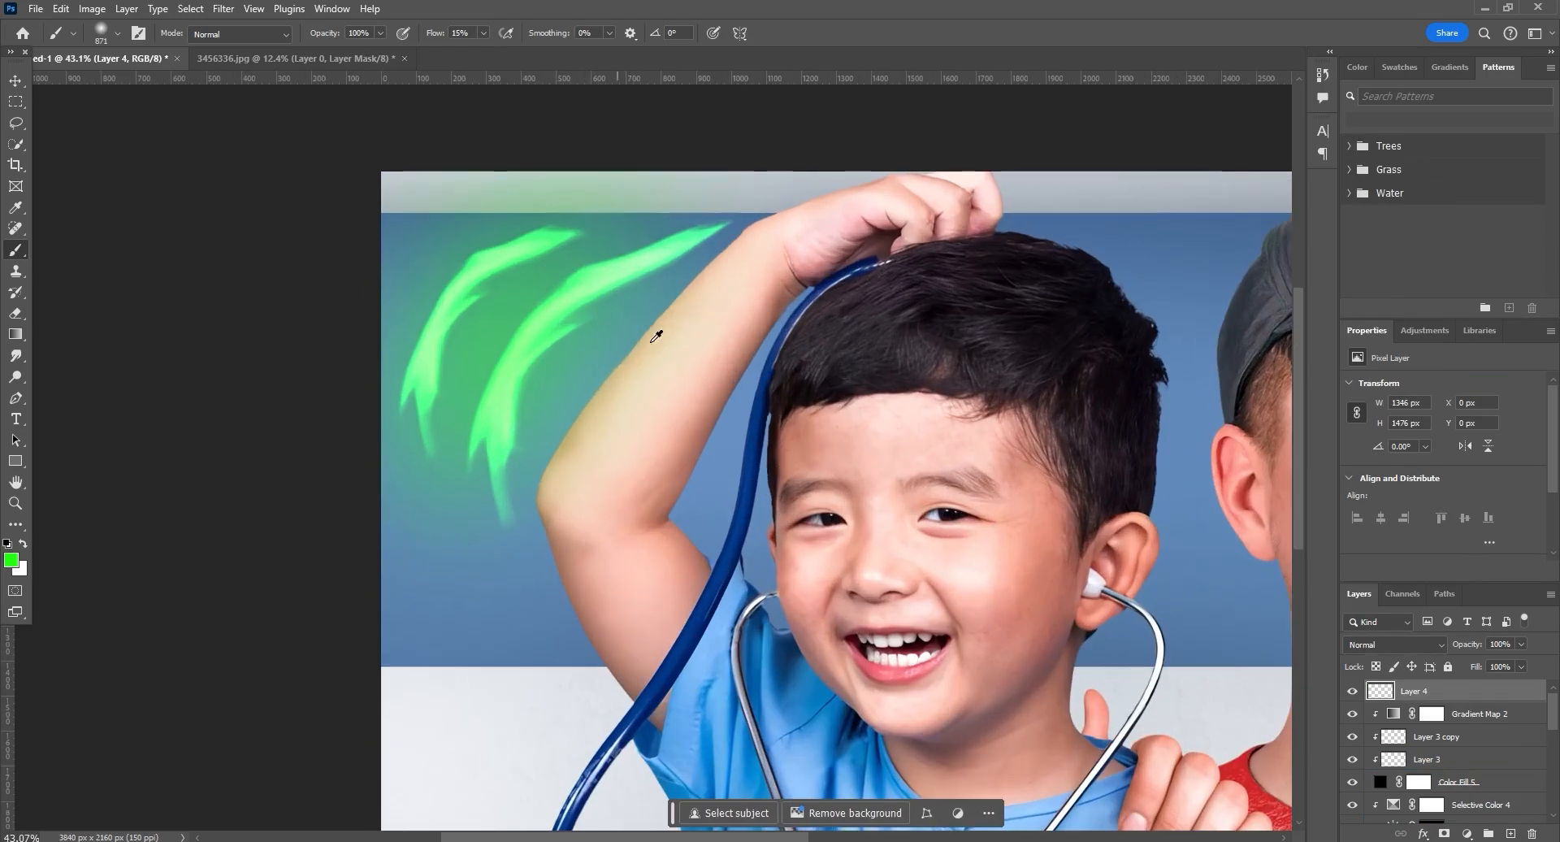
pyautogui.click(1395, 645)
pyautogui.click(1408, 538)
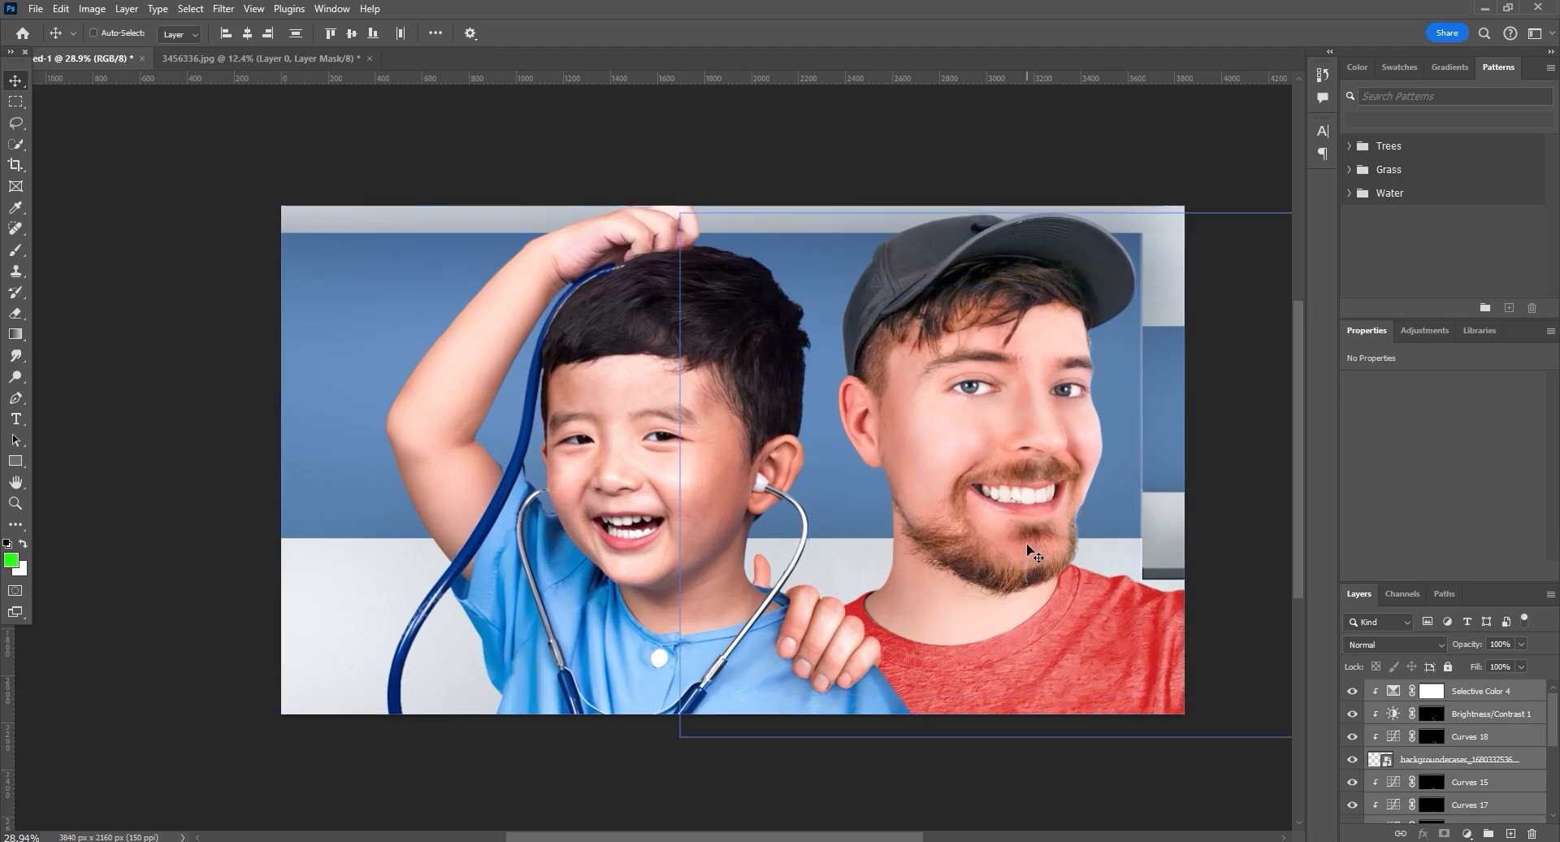
# - Move the selected cut-out layers to the left to reposition them over the wall background
pyautogui.moveTo(1035, 545); pyautogui.dragTo(923, 543)
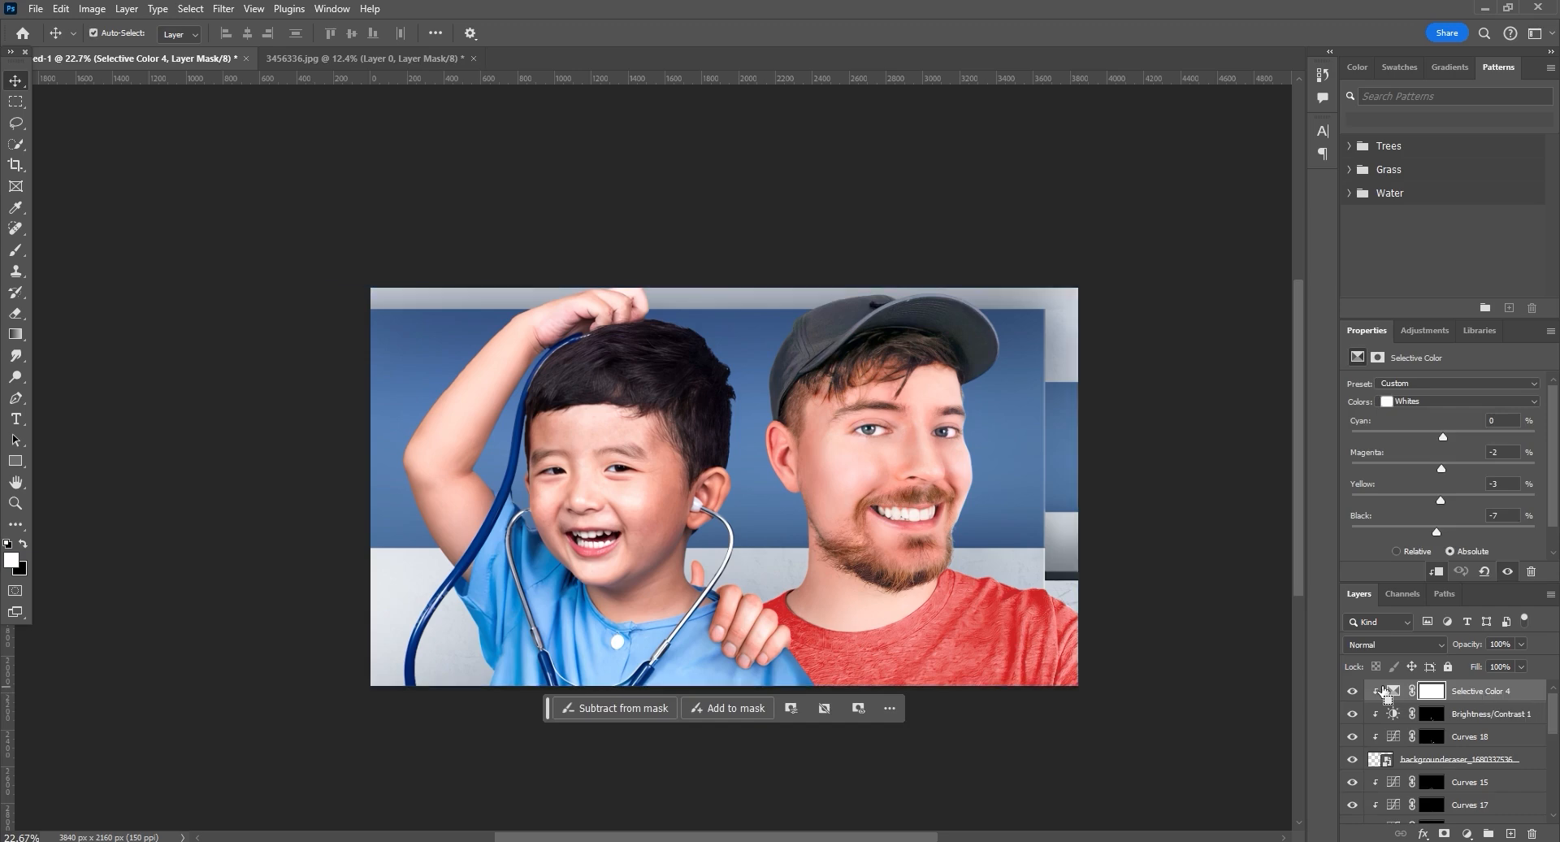
# - Stamp all visible layers into a new layer, convert it to a smart object, and open it in the Camera Raw Filter
pyautogui.hotkey('ctrl', 'shift', 'alt', 'e')
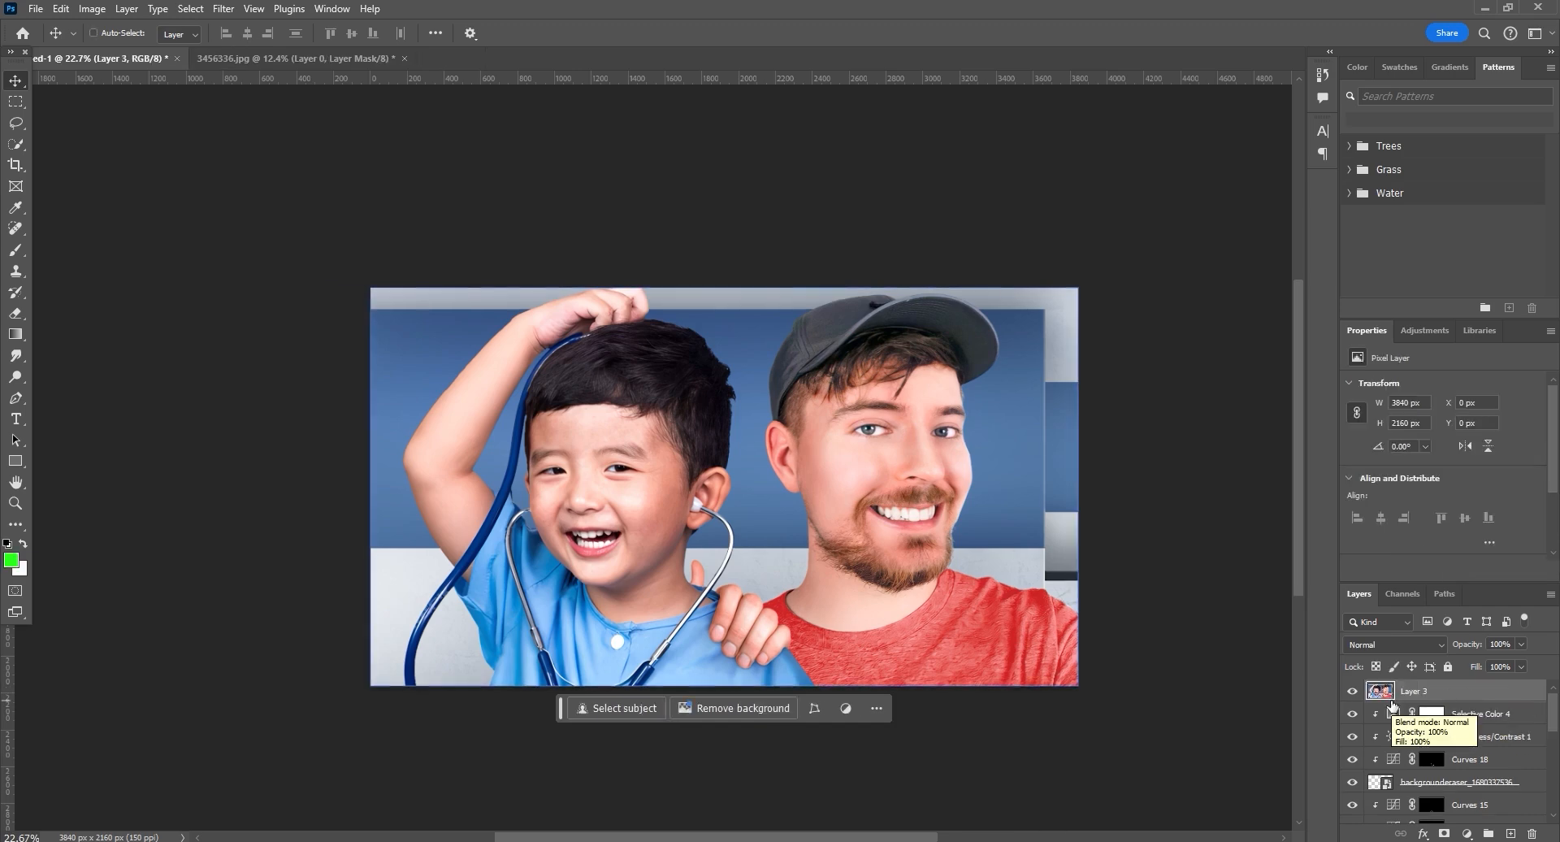
pyautogui.rightClick(1459, 690)
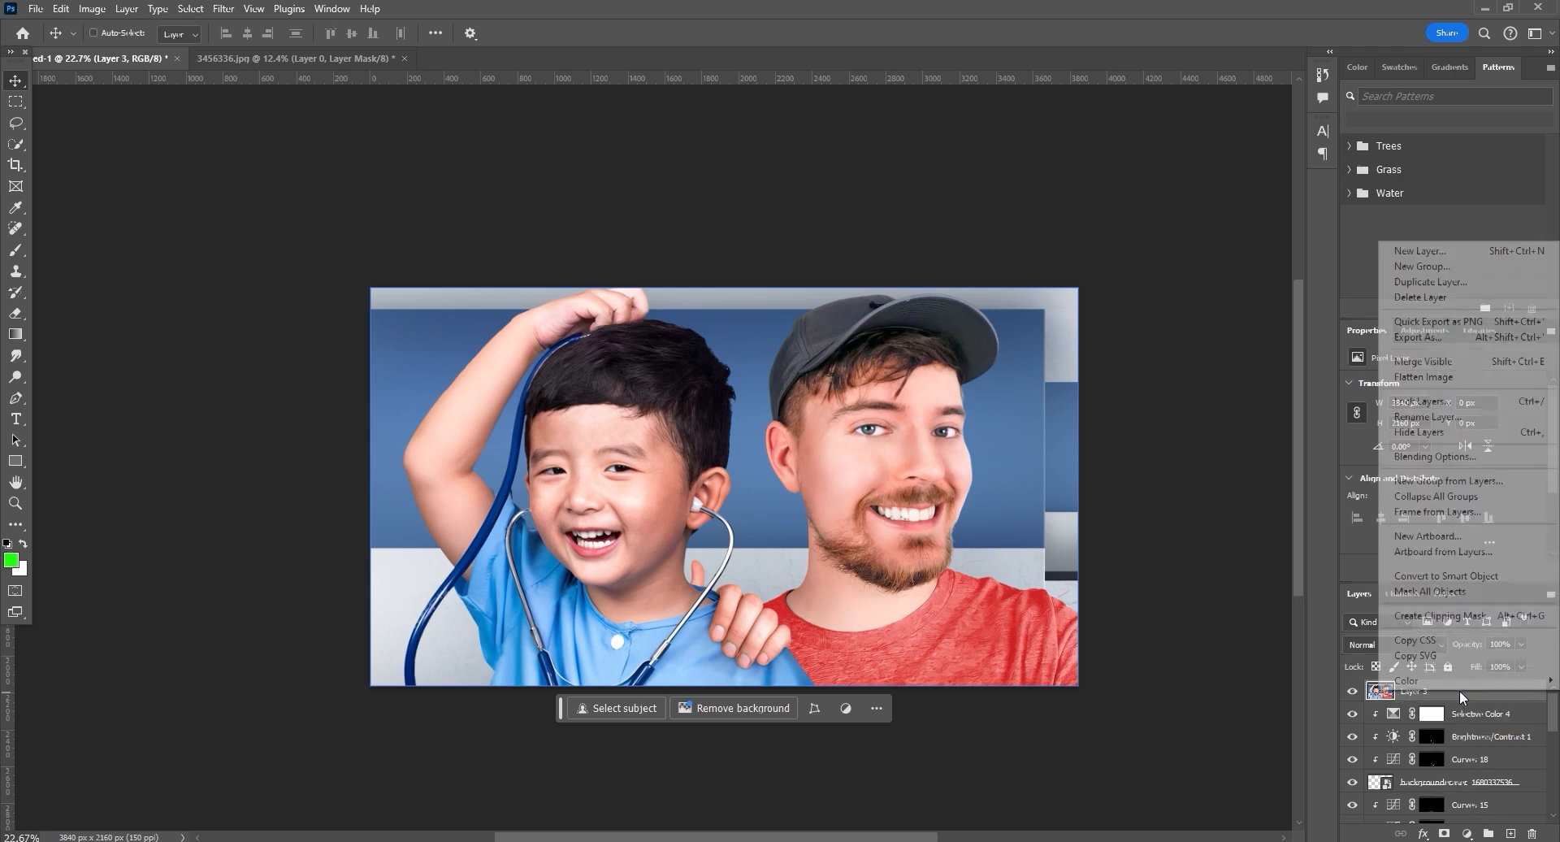
pyautogui.click(1489, 578)
pyautogui.click(224, 9)
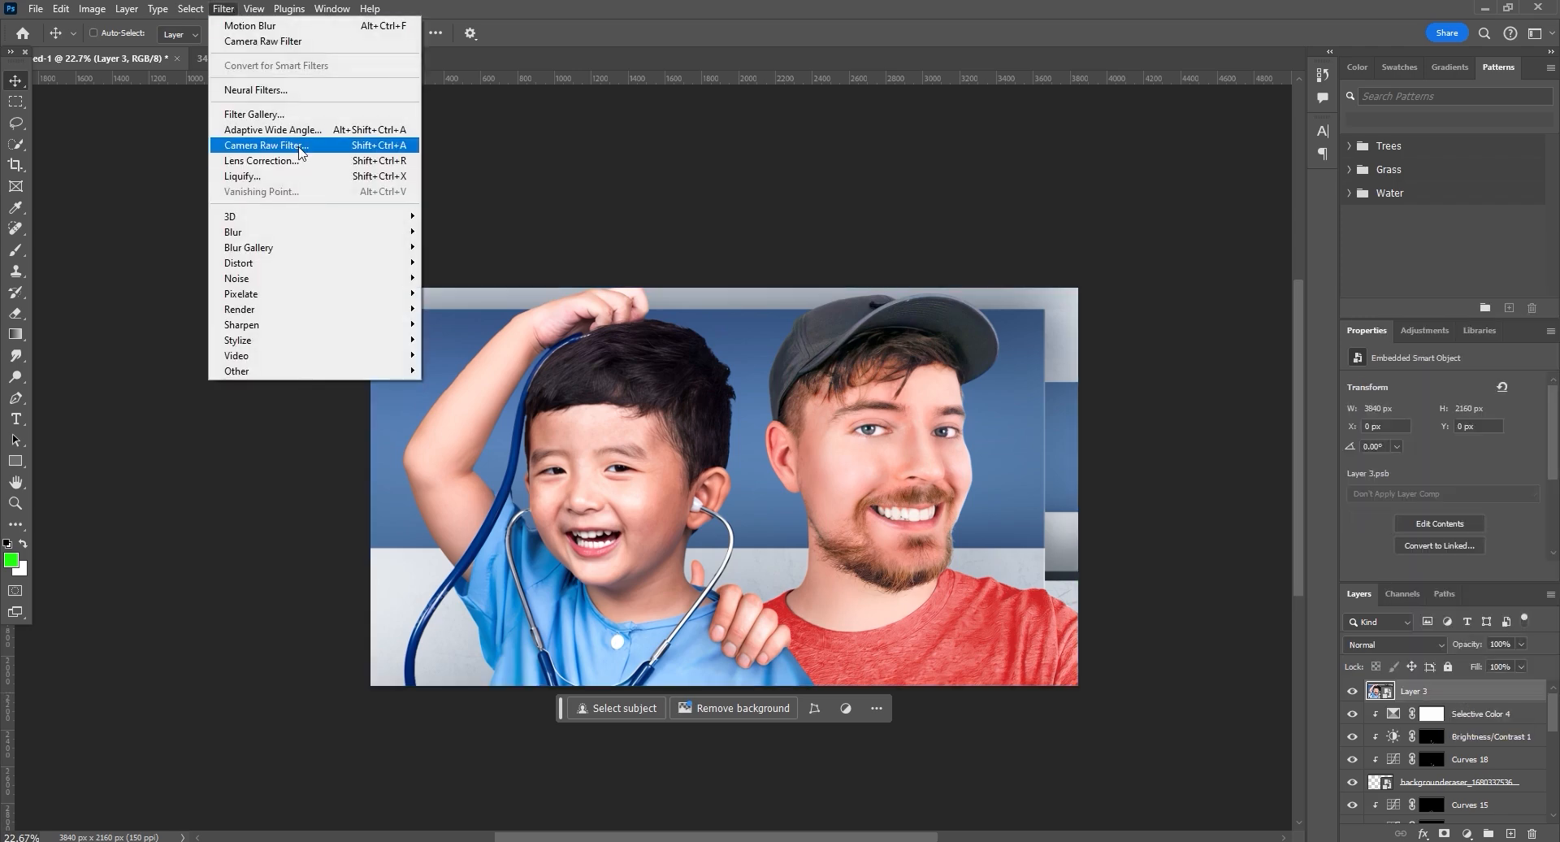
pyautogui.click(300, 147)
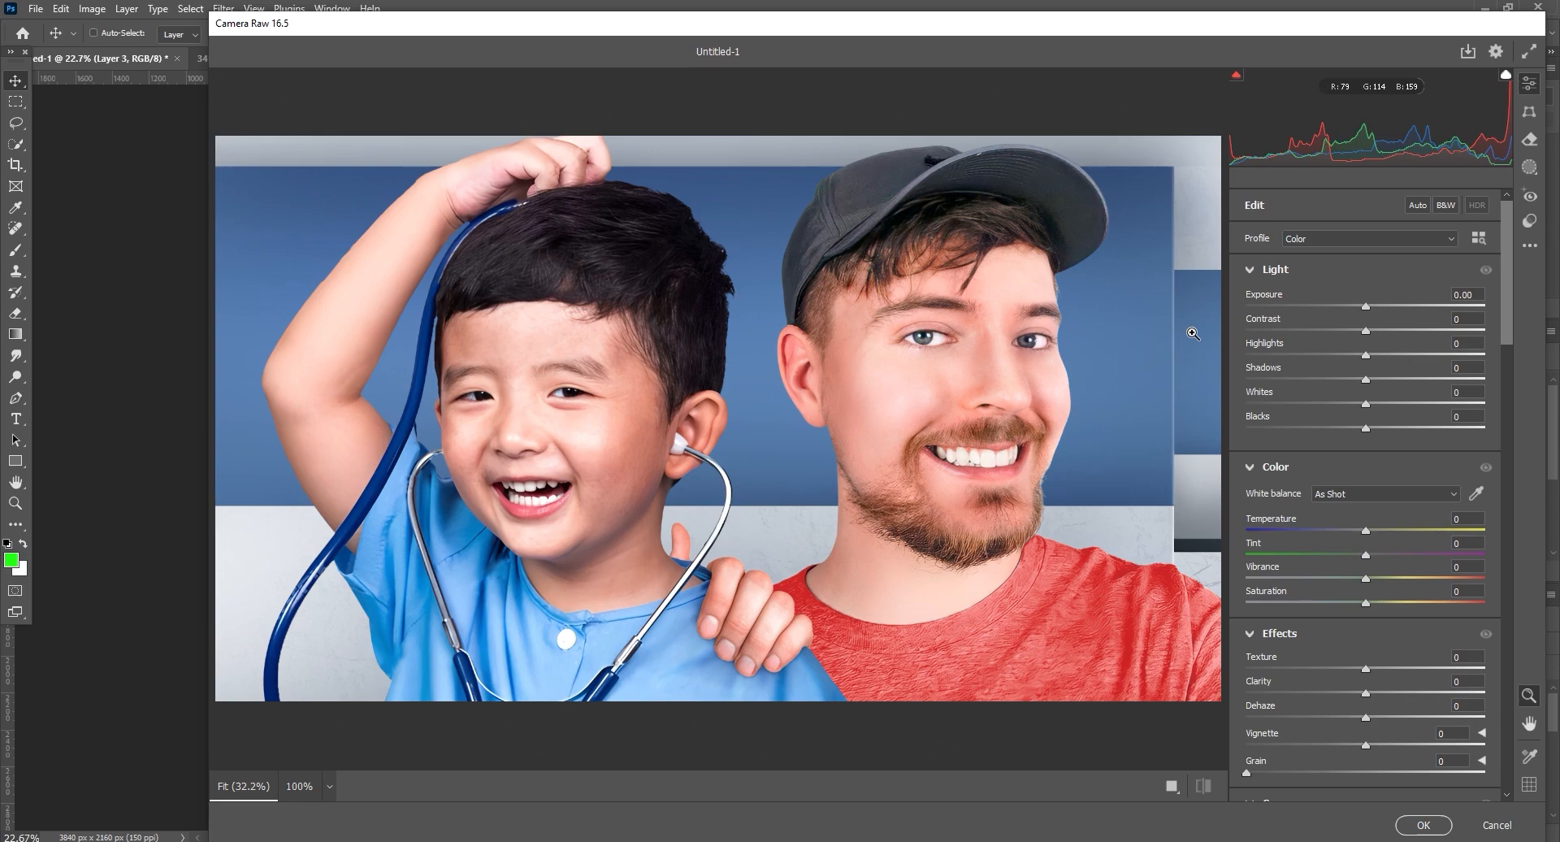